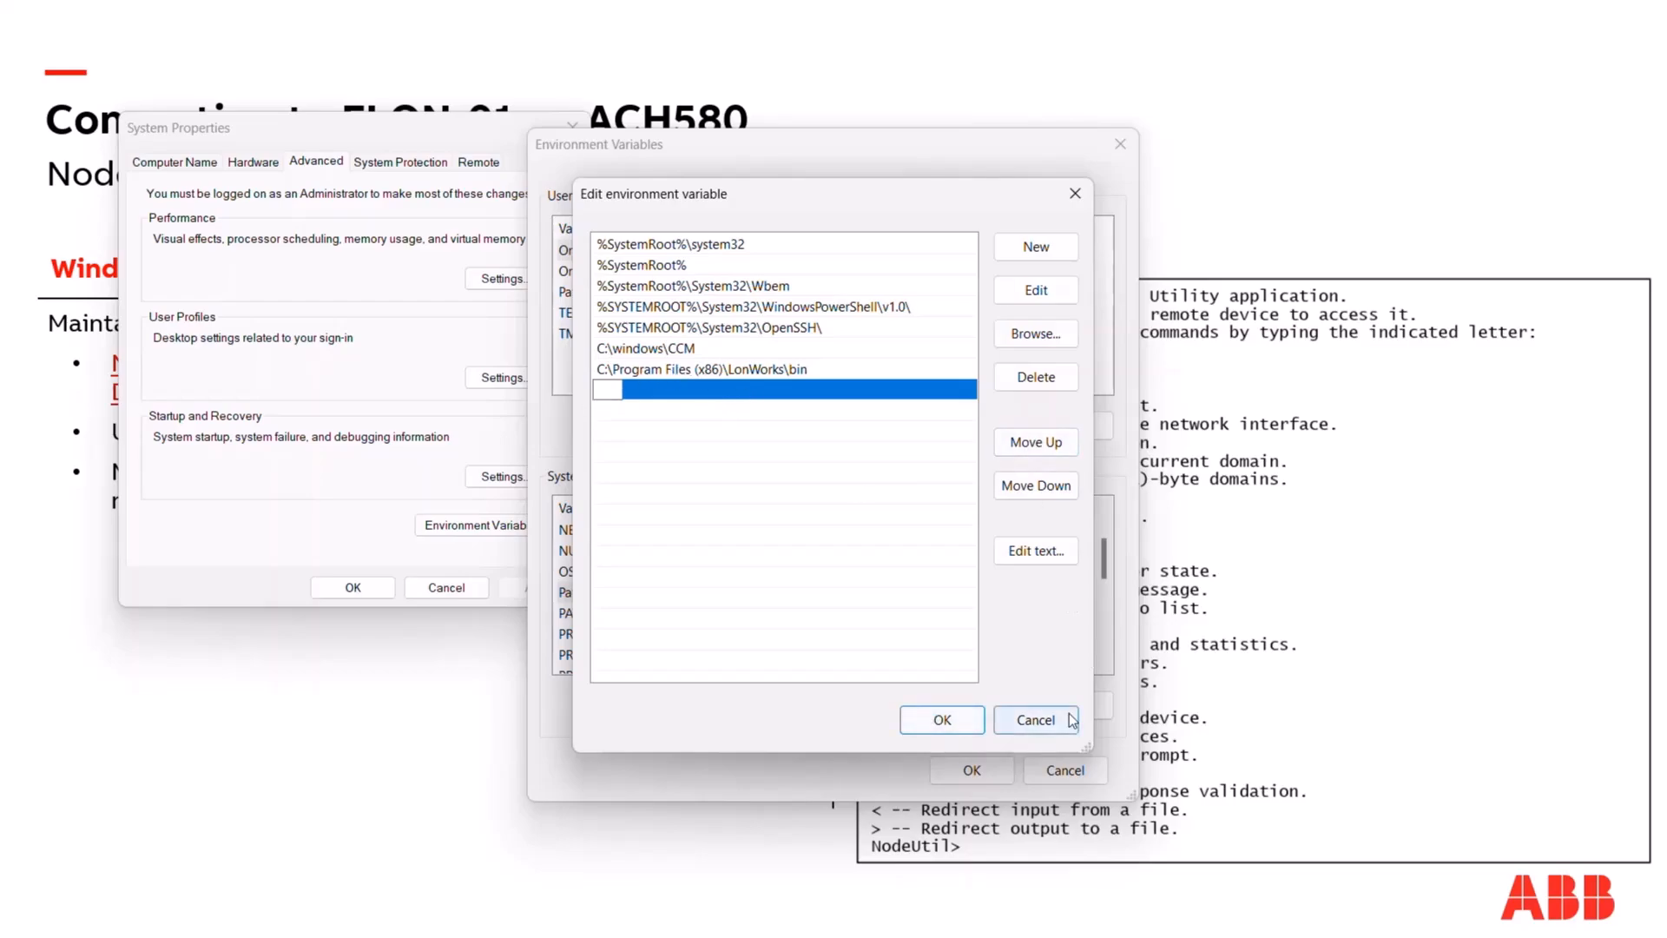
Cancel out of the path variable editor, the Environment Variables dialog and System Properties without saving changes
{"action": "left_click", "coordinate": [1042, 716]}
{"action": "left_click", "coordinate": [1056, 764]}
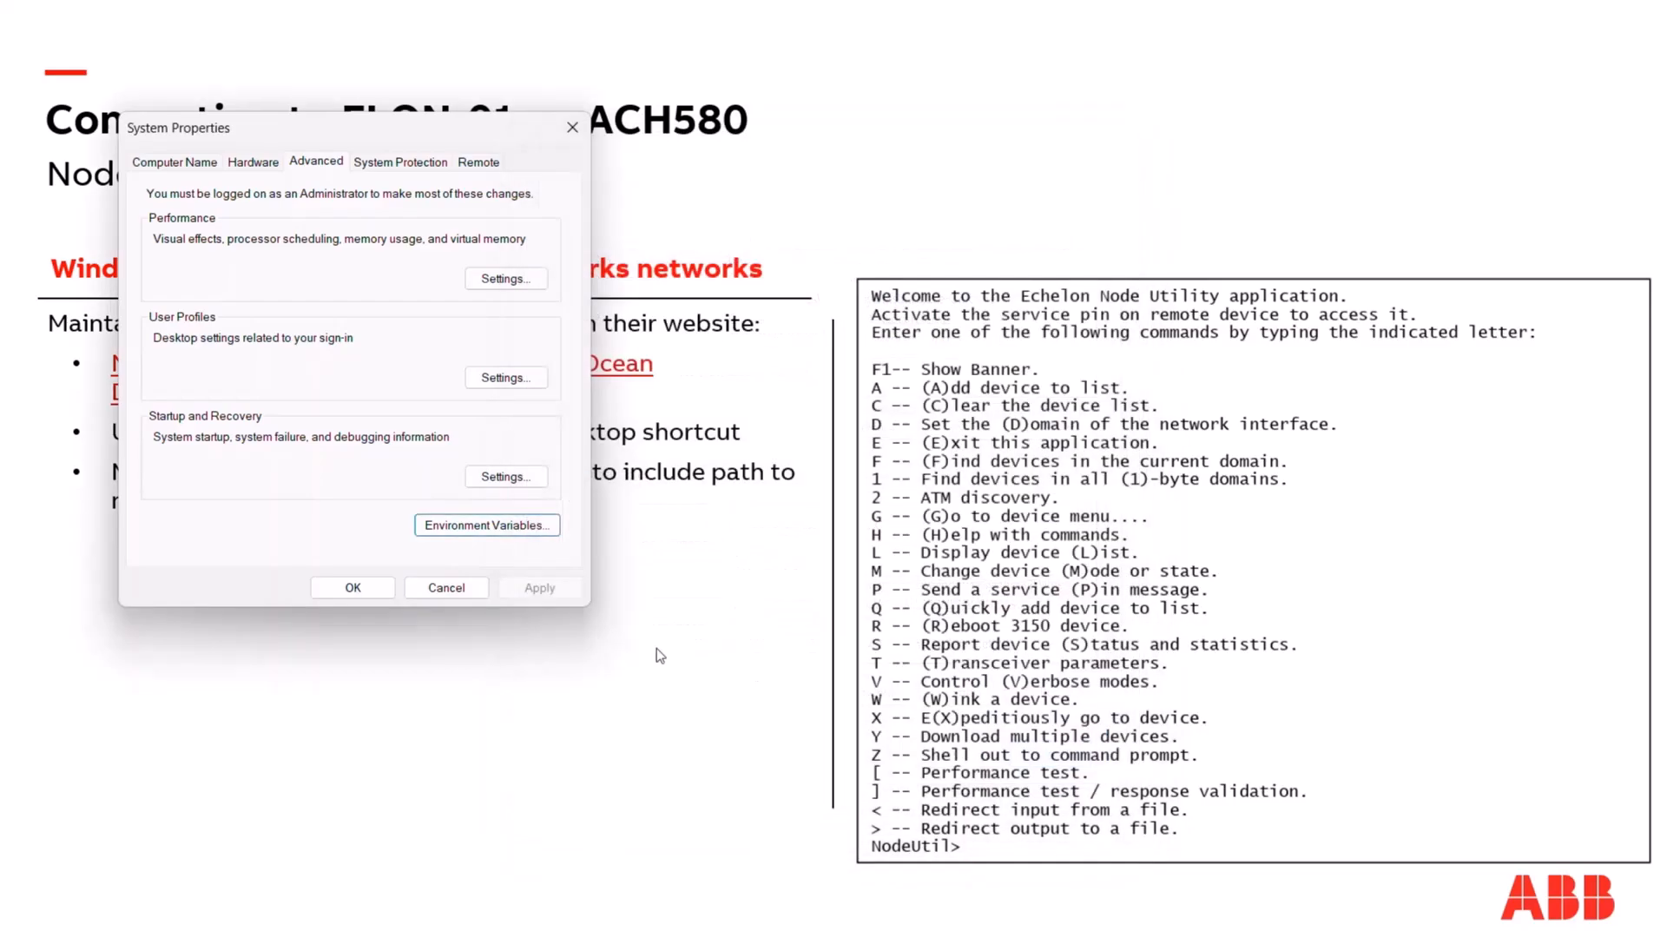
{"action": "left_click", "coordinate": [447, 588]}
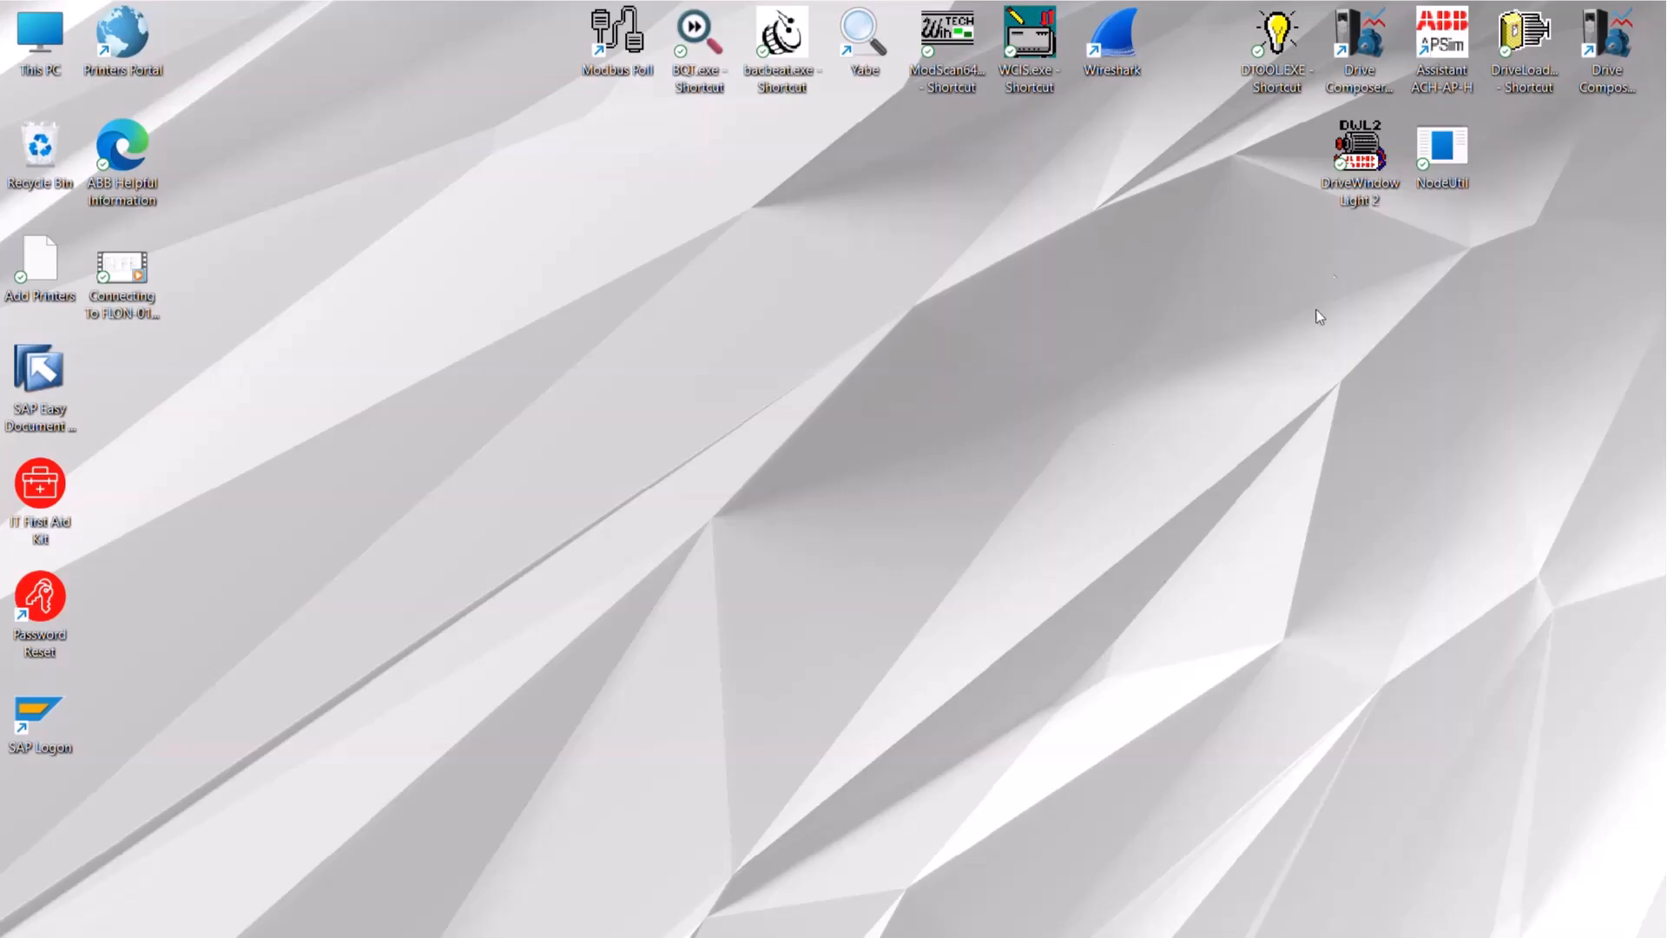
Launch NodeUtil from the desktop, allowing it past the SmartScreen block, and maximize its window to view the banner and main commands
{"action": "double_click", "coordinate": [1444, 155]}
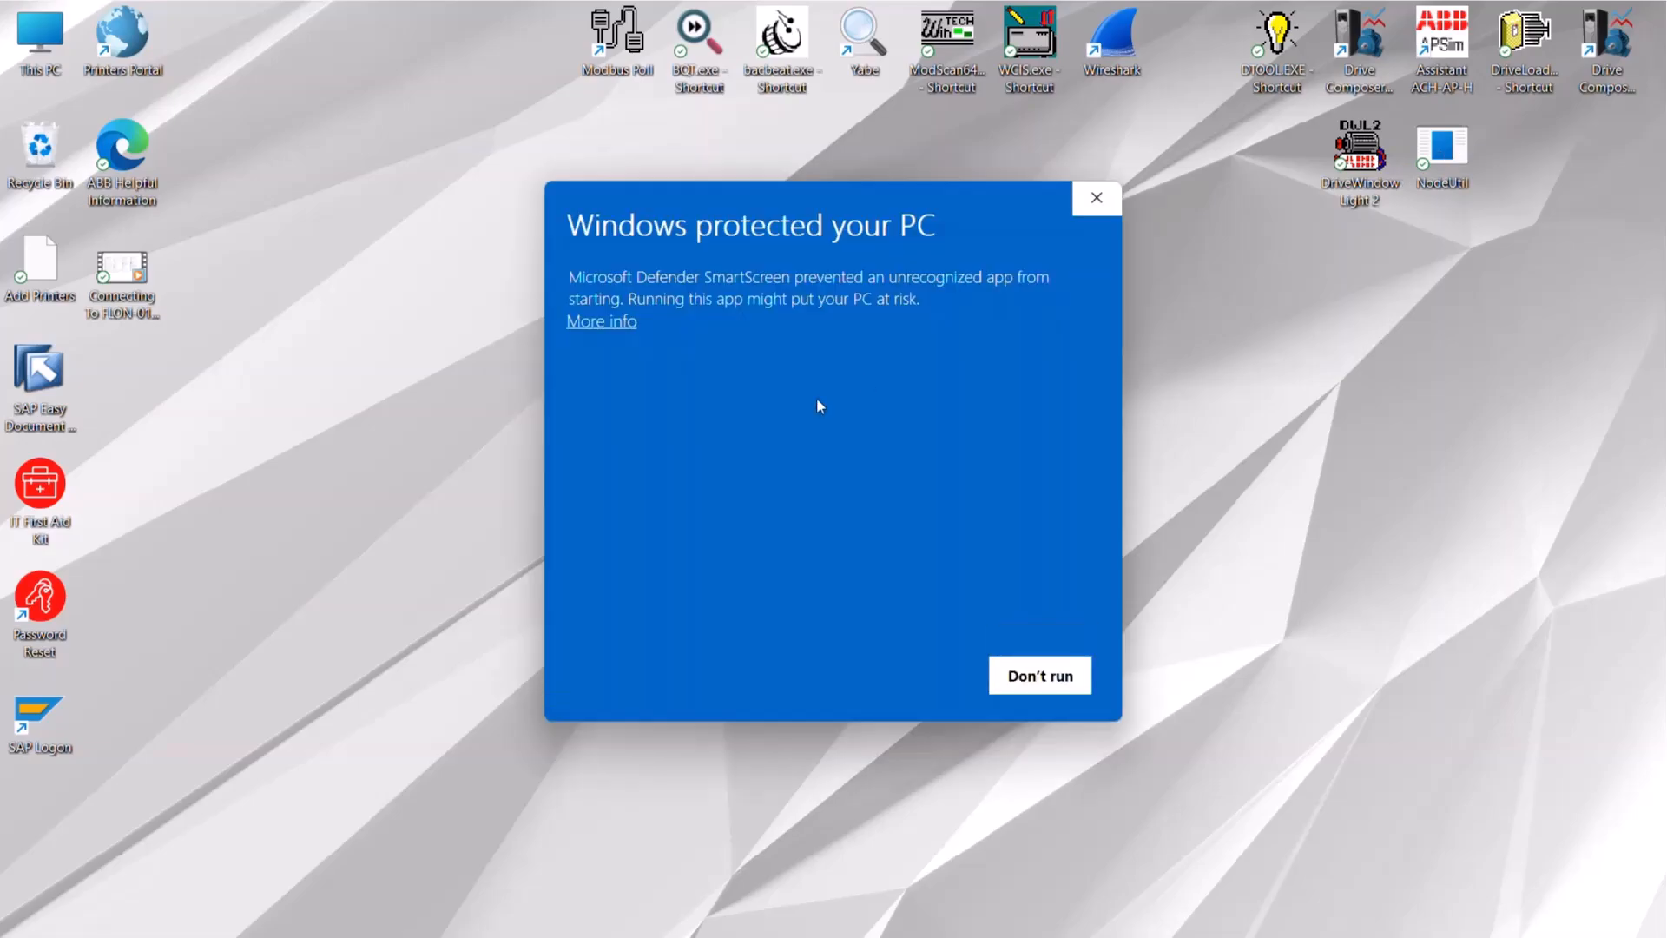
{"action": "left_click", "coordinate": [599, 323]}
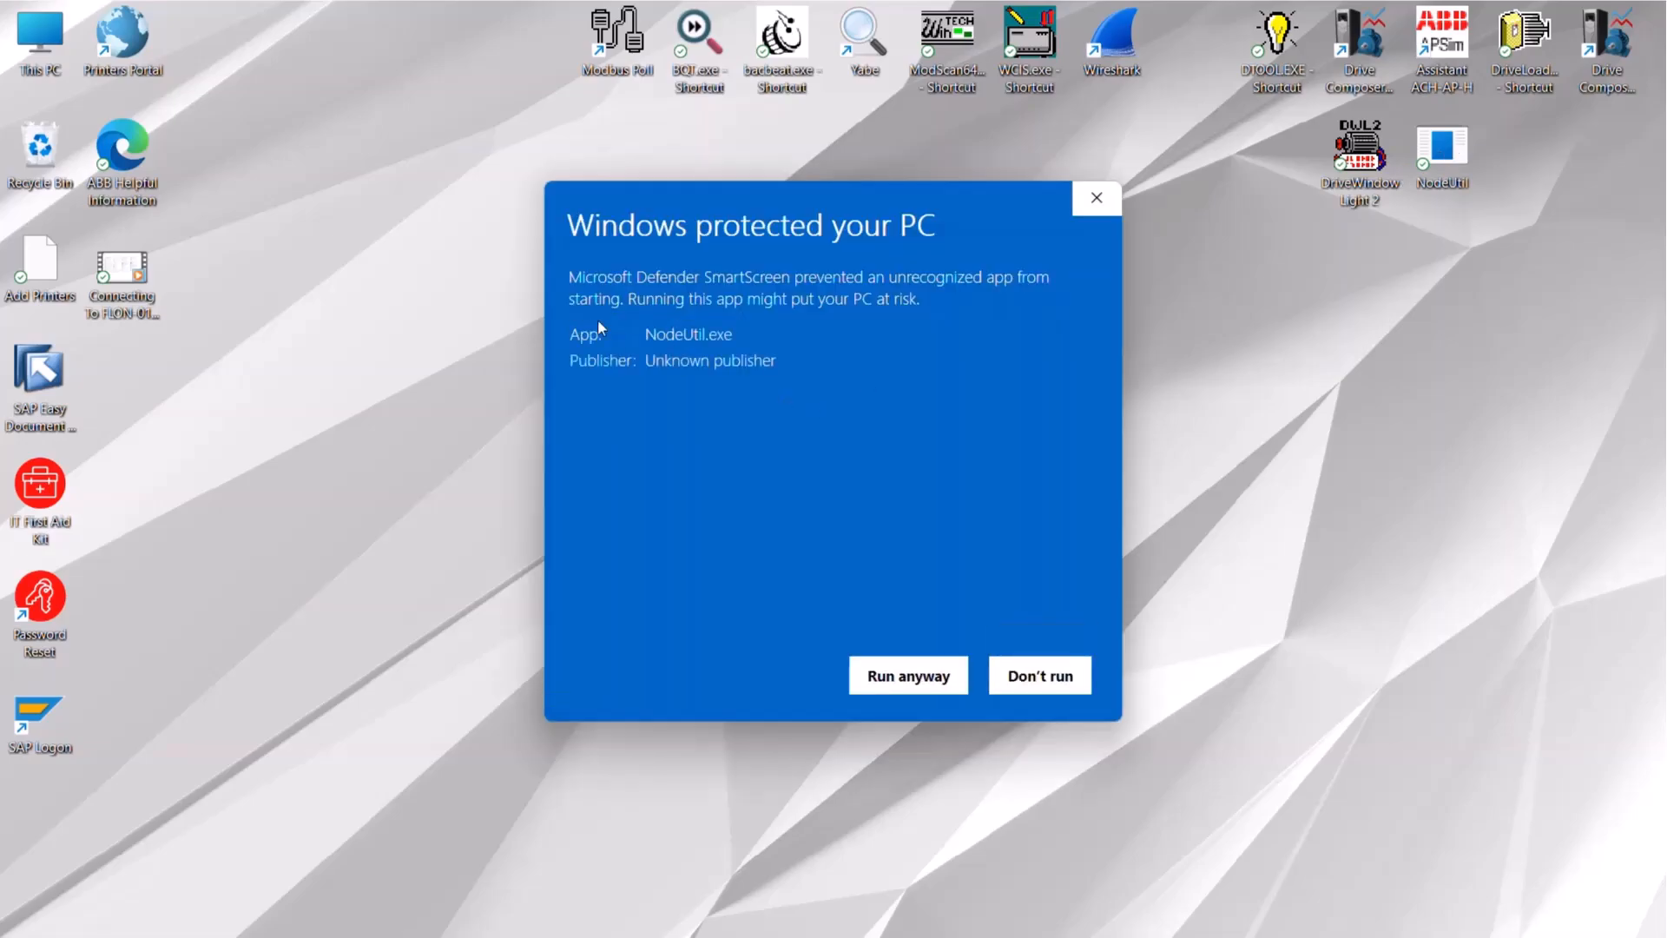
{"action": "left_click", "coordinate": [909, 685]}
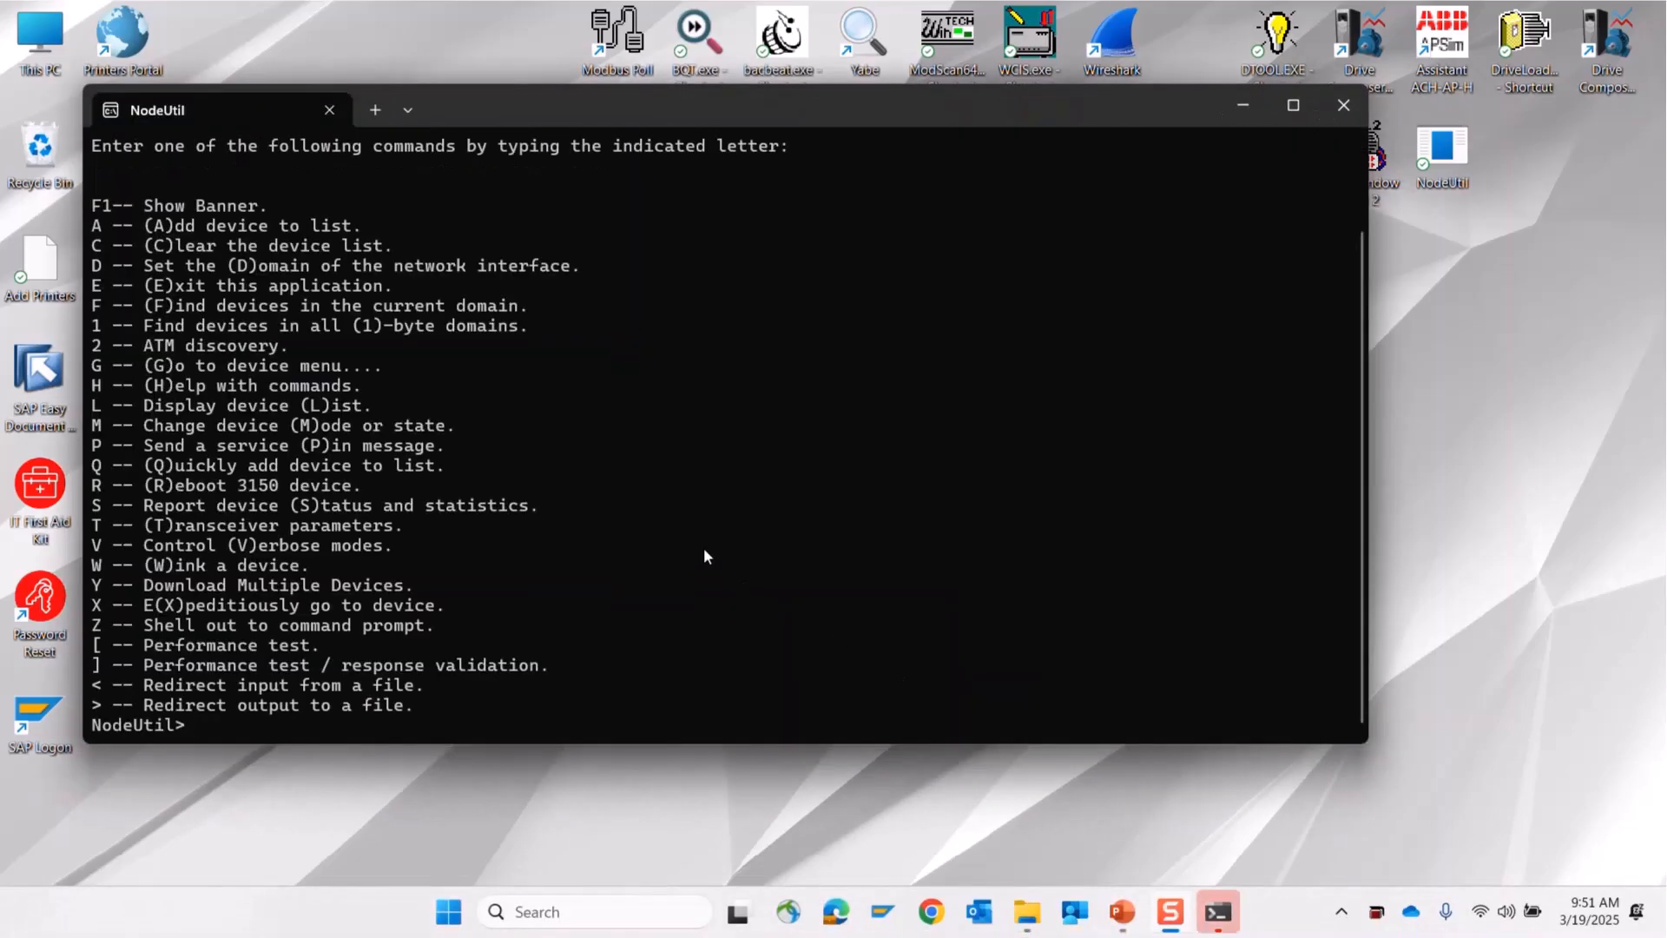
{"action": "left_click", "coordinate": [1293, 105]}
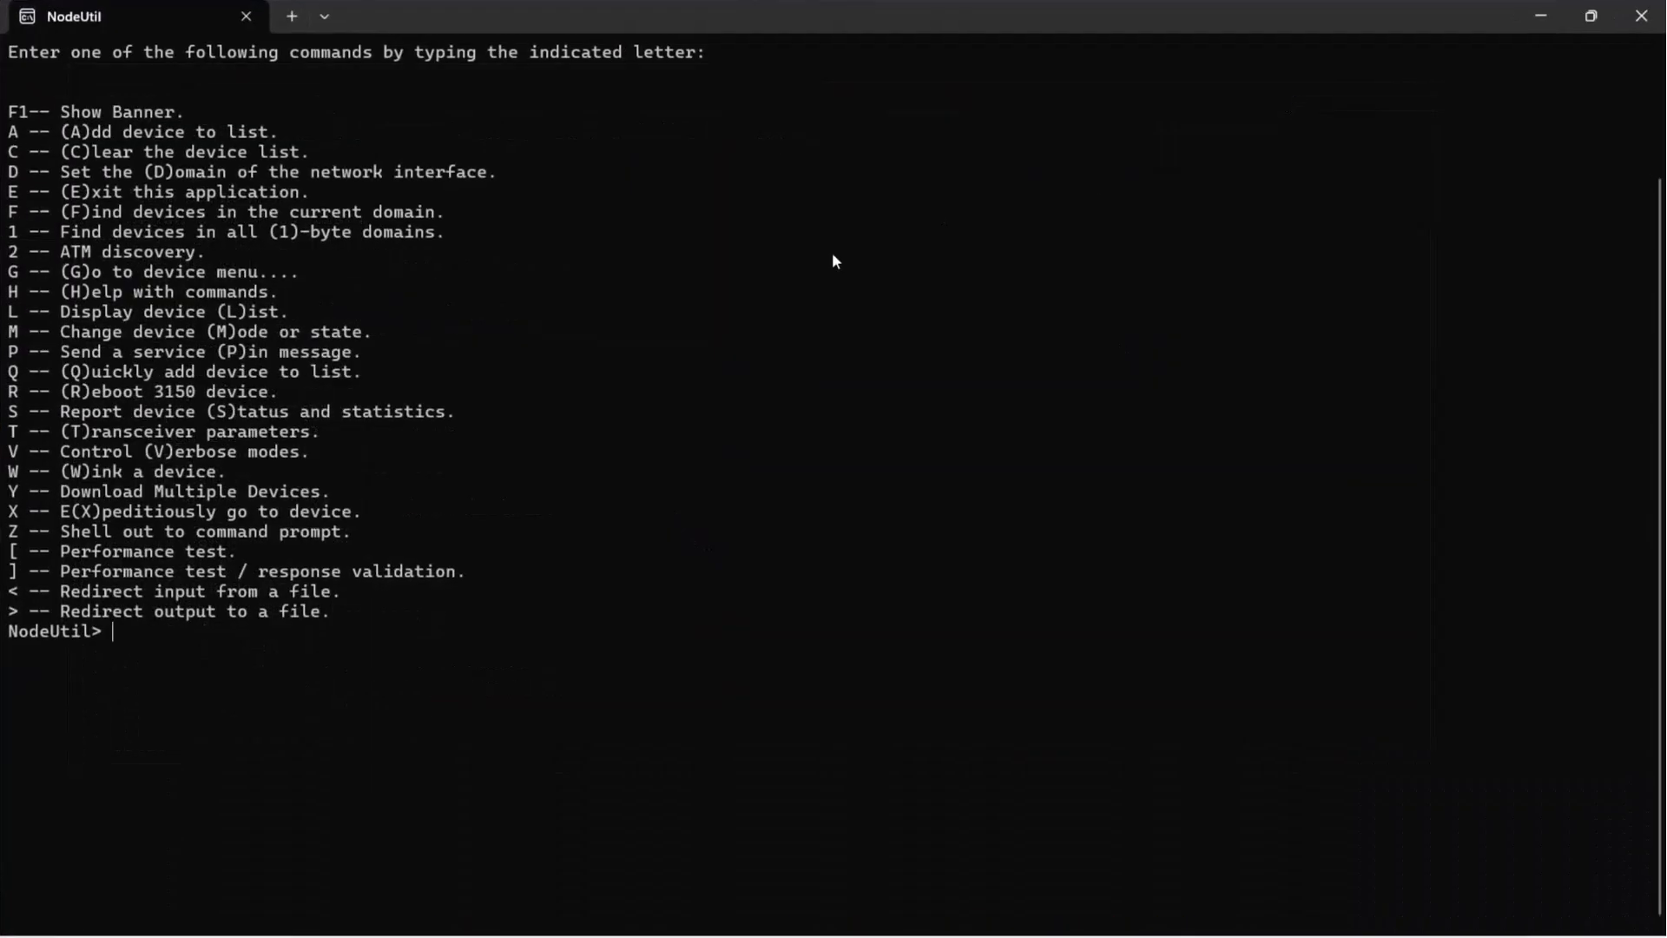
{"action": "scroll", "coordinate": [832, 269], "scroll_direction": "up", "scroll_amount": 2}
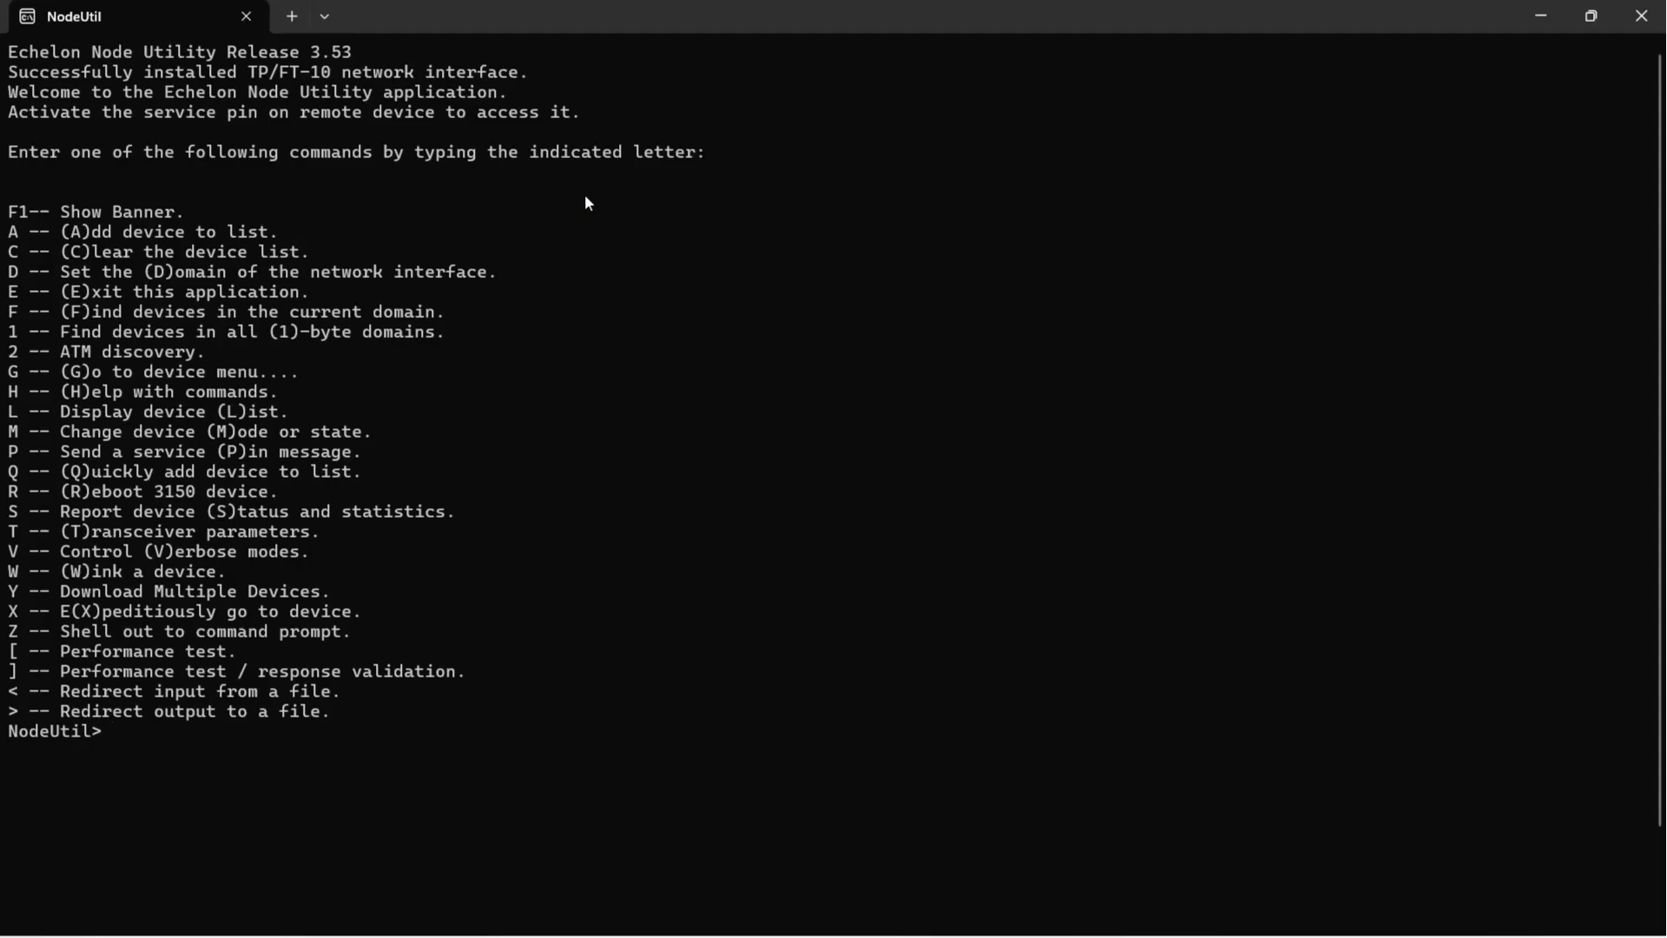
{"action": "scroll", "coordinate": [117, 419], "scroll_direction": "down", "scroll_amount": 2}
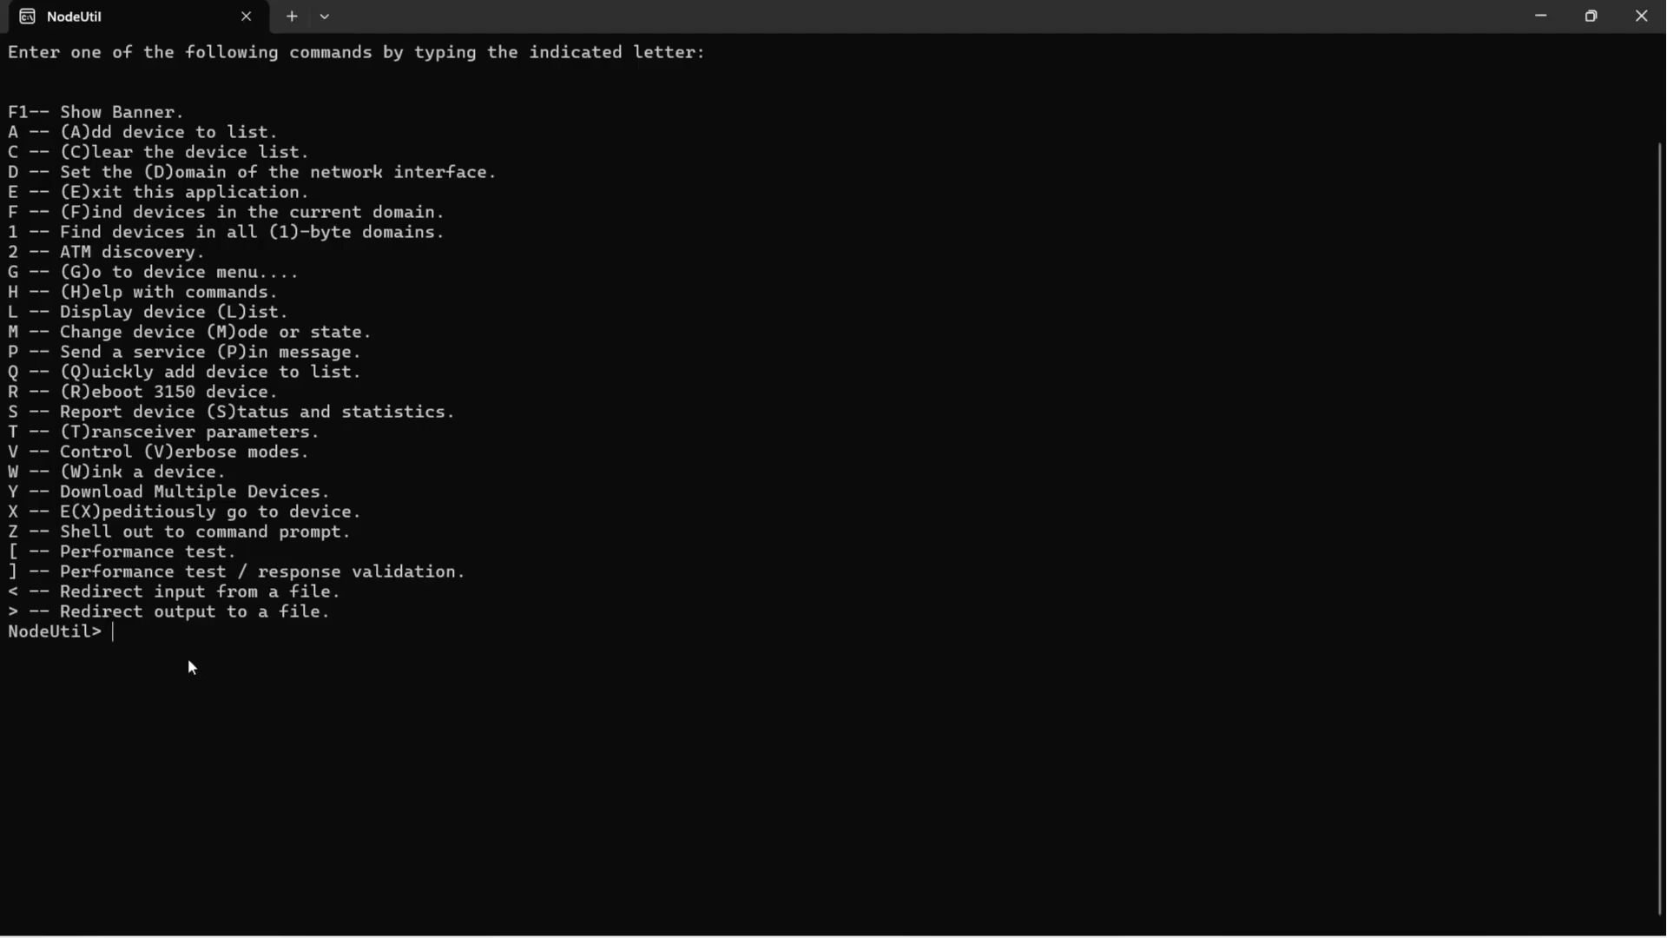
Display the device list repeatedly to check for the network interface and any remote node announced by its service pin
{"action": "key", "text": "l"}
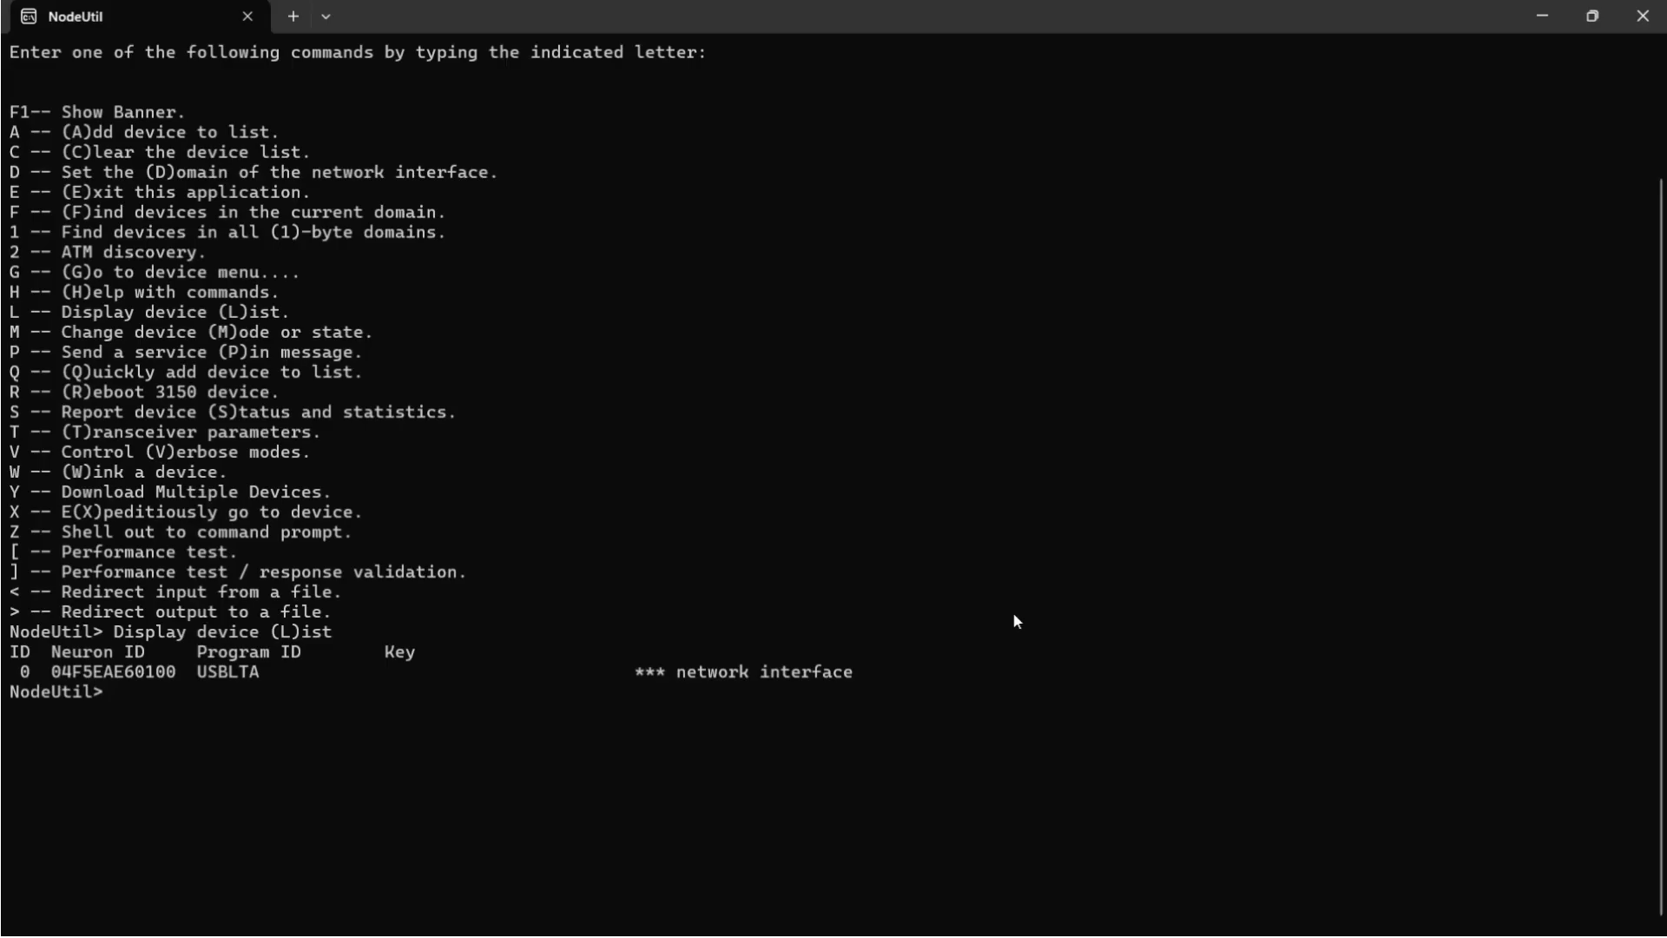
{"action": "key", "text": "l"}
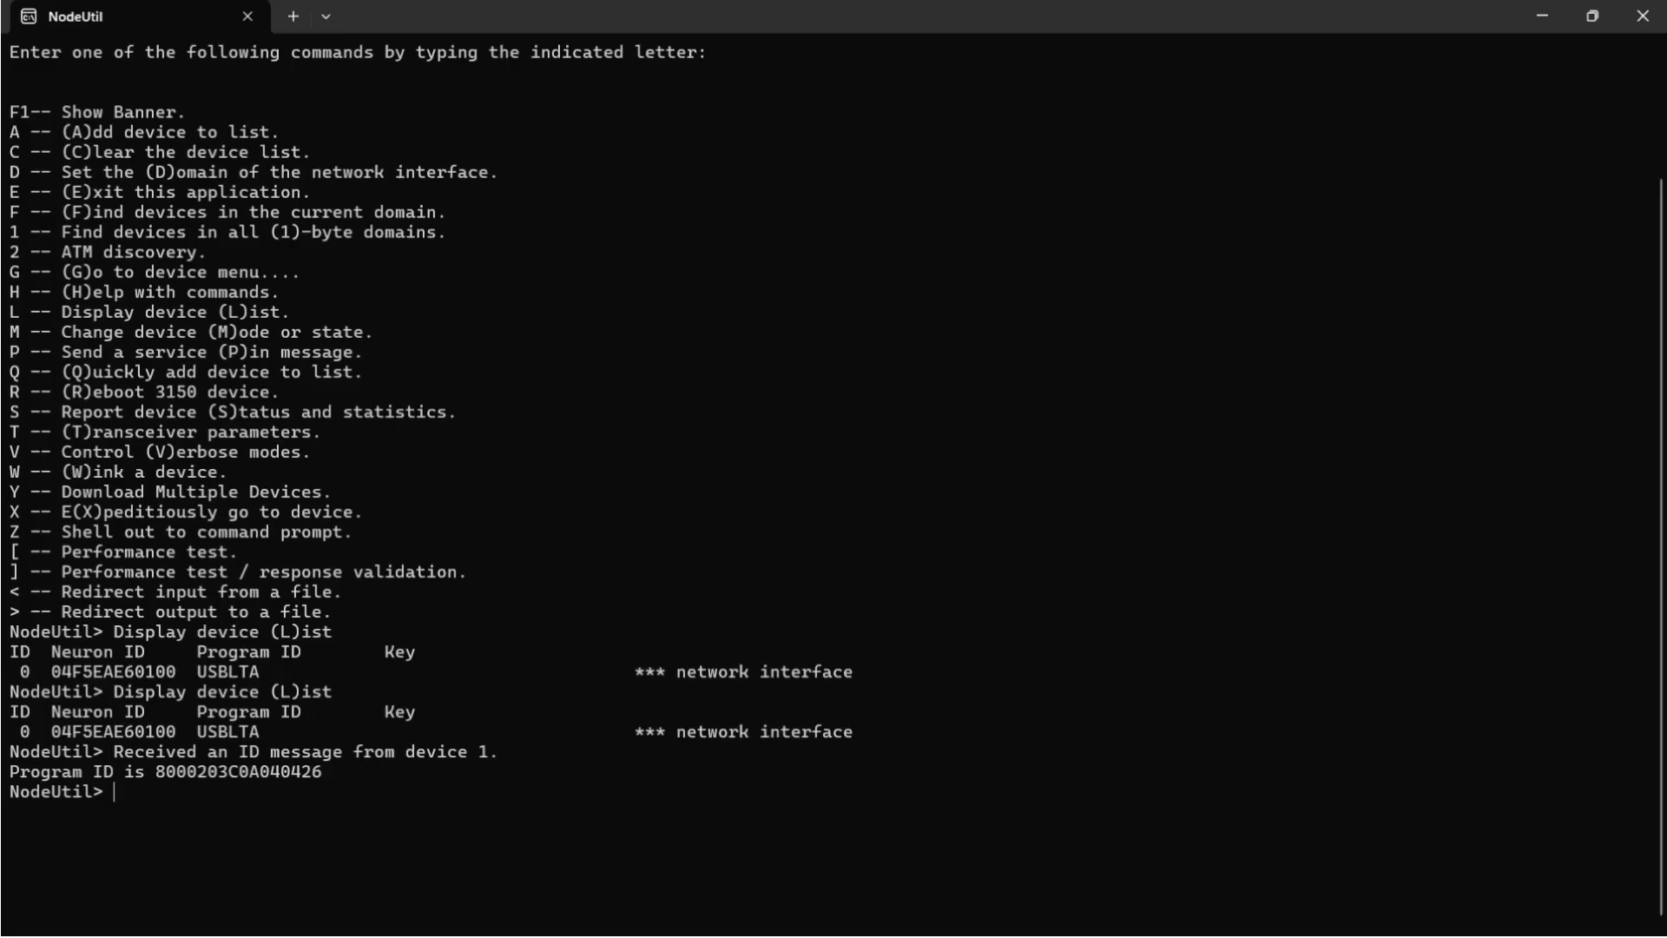
{"action": "key", "text": "l"}
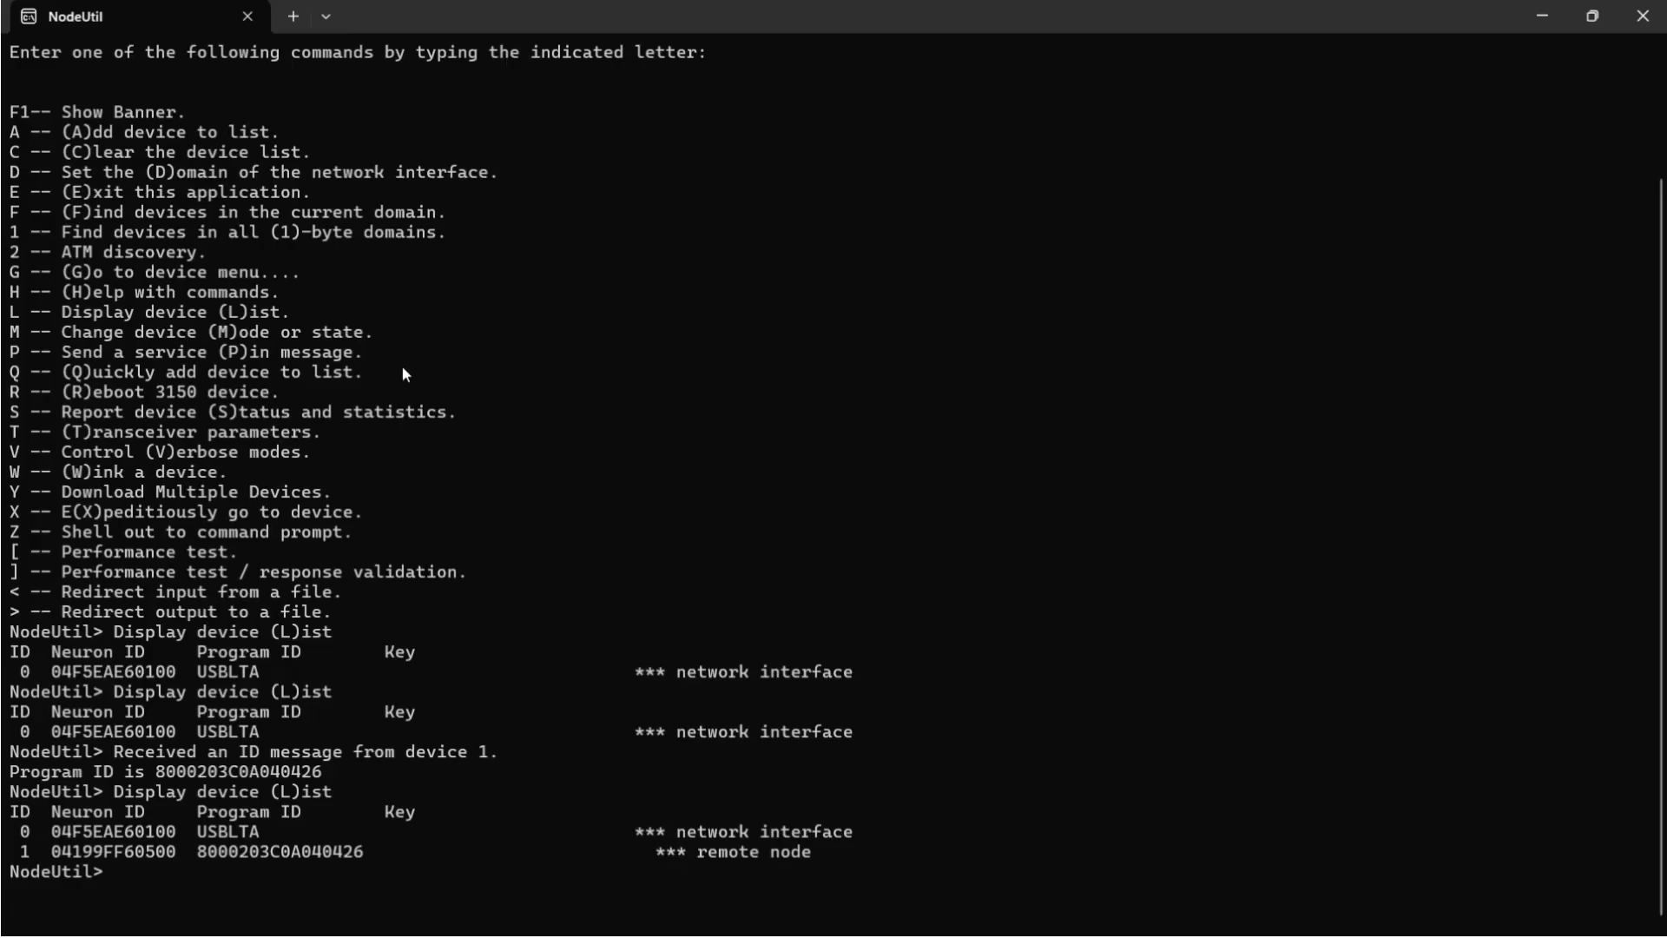
Enter the device menu of device 1 and report its status and statistics without clearing the node status
{"action": "key", "text": "g"}
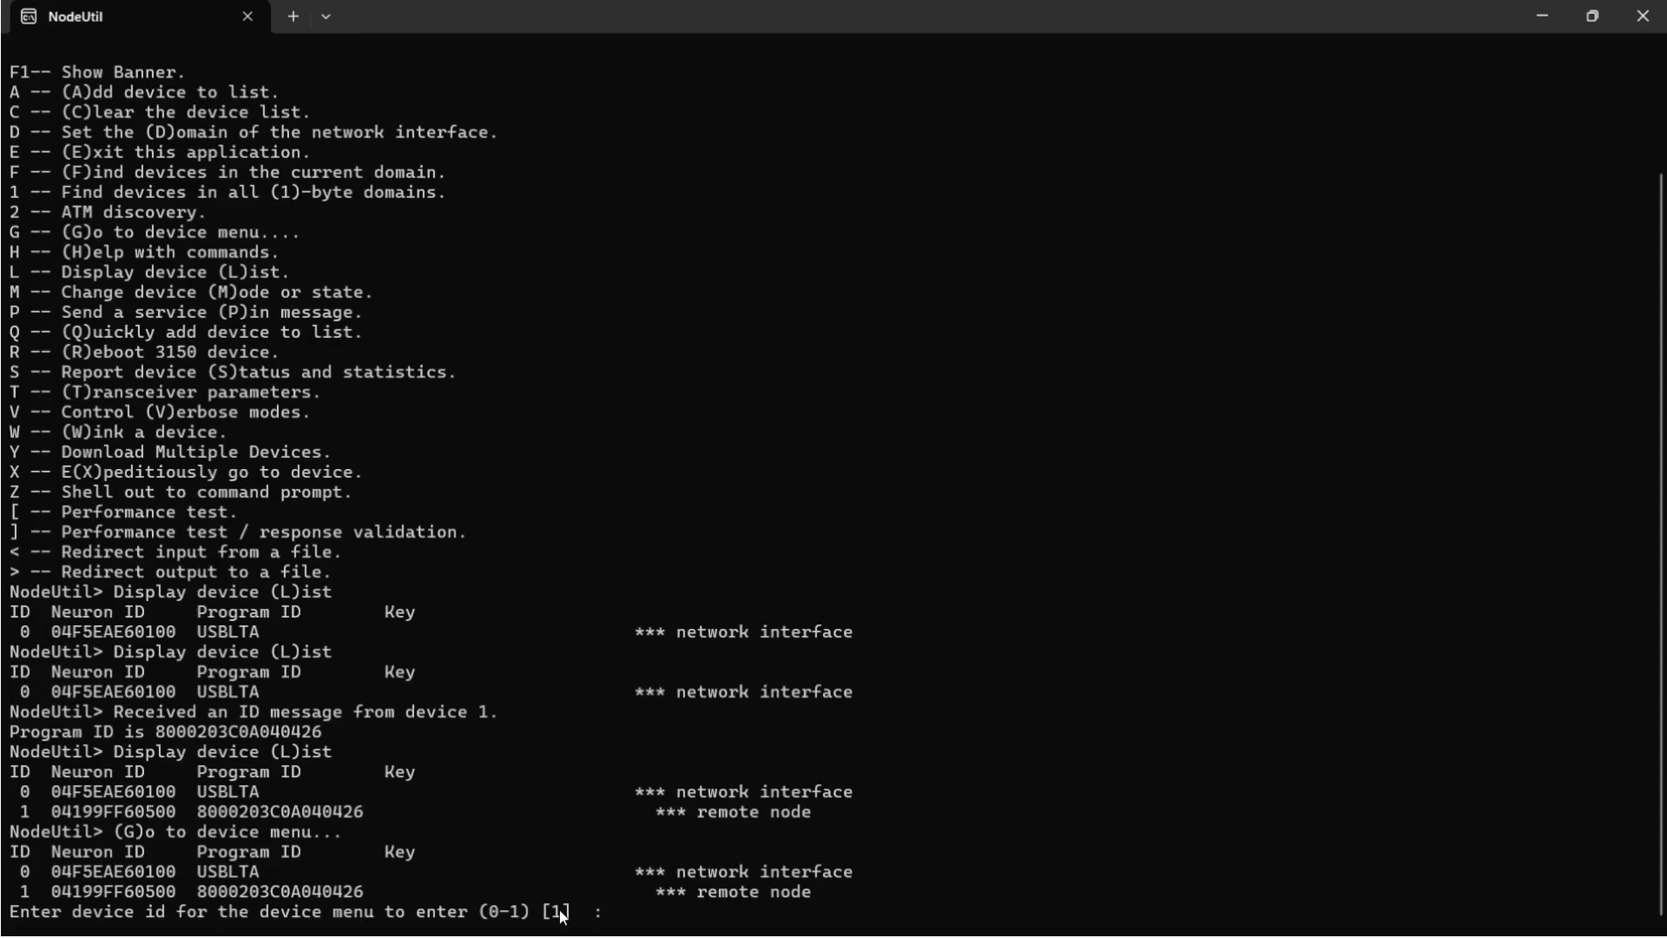
{"action": "key", "text": "Return"}
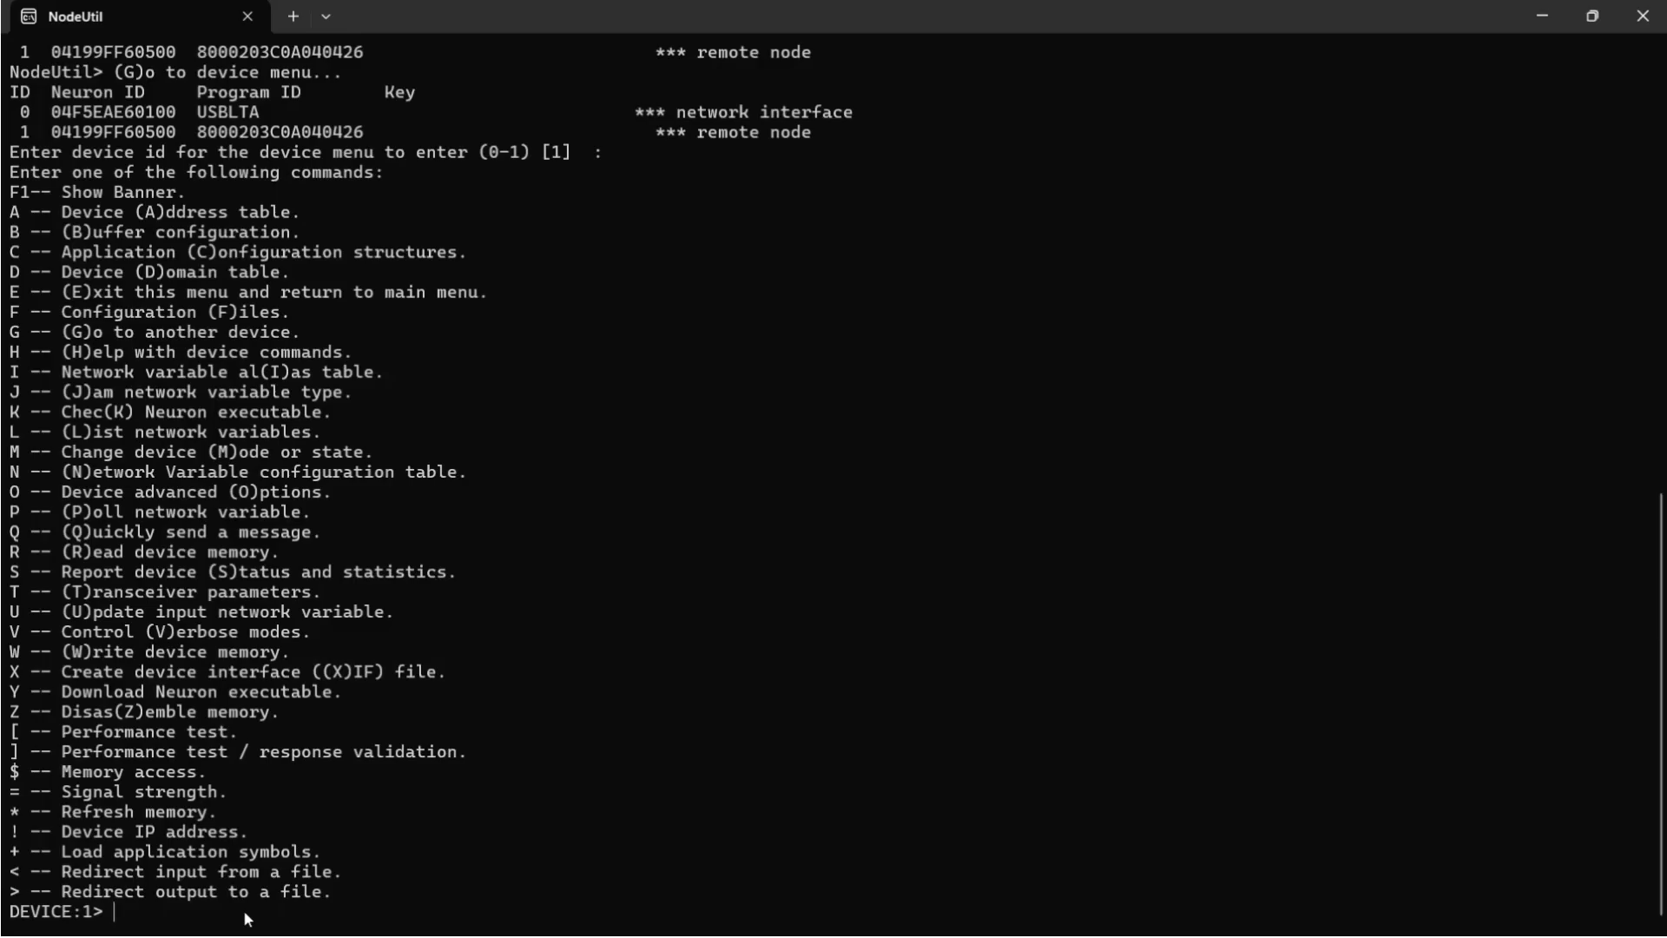
{"action": "key", "text": "s"}
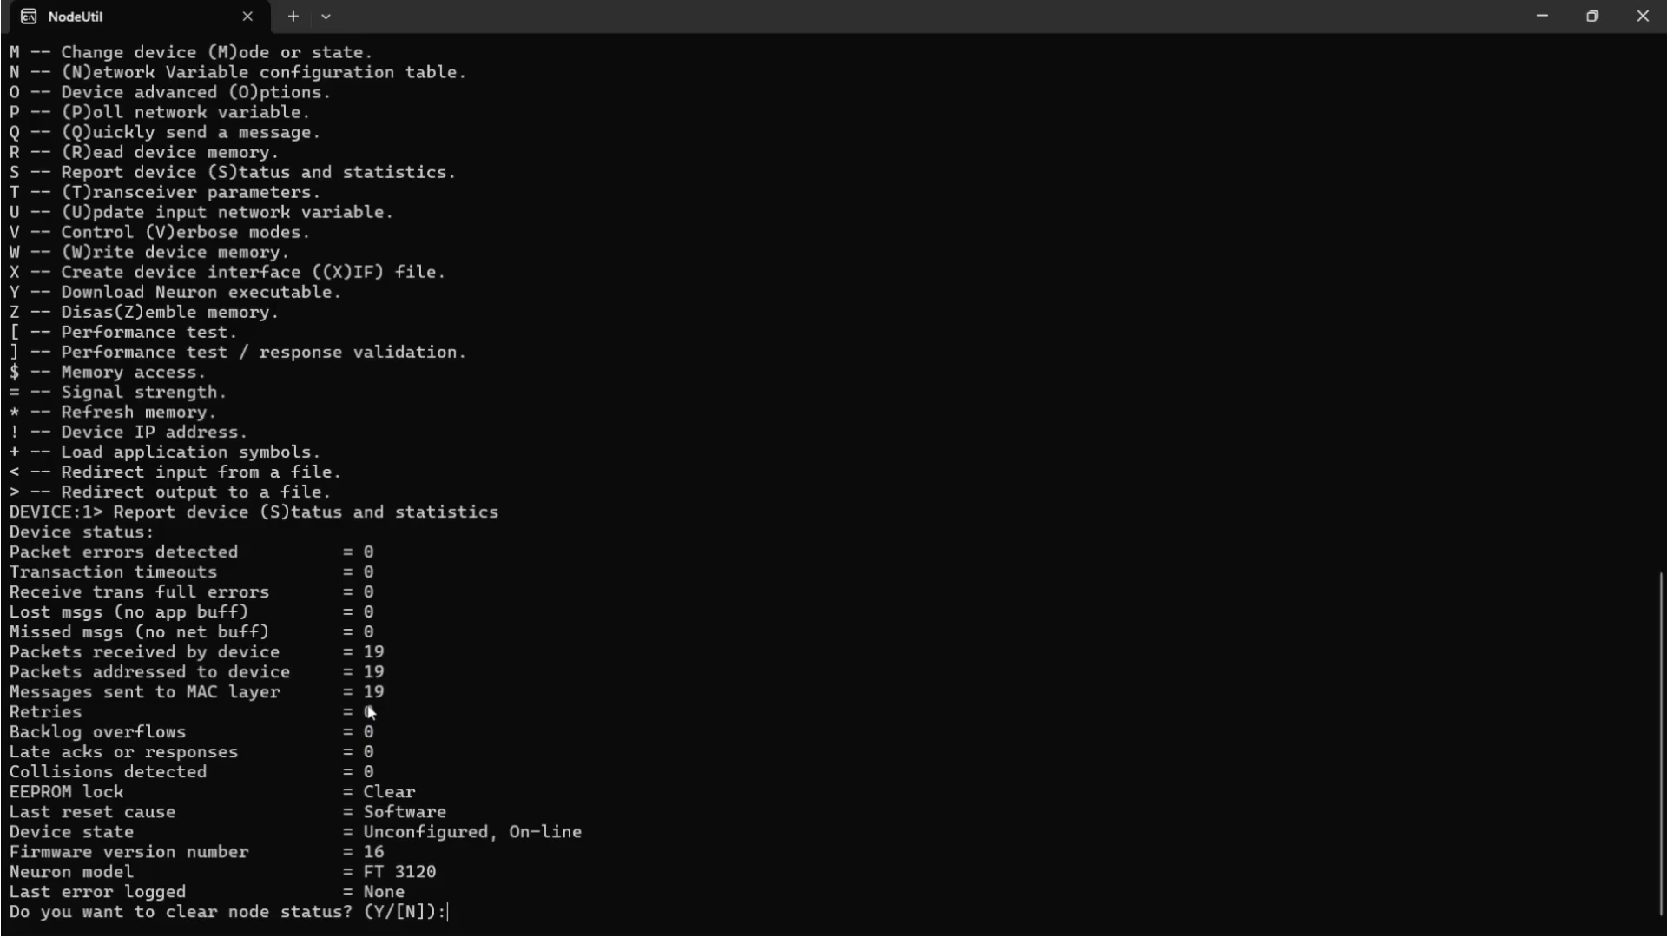
{"action": "type", "text": "N"}
{"action": "key", "text": "Return"}
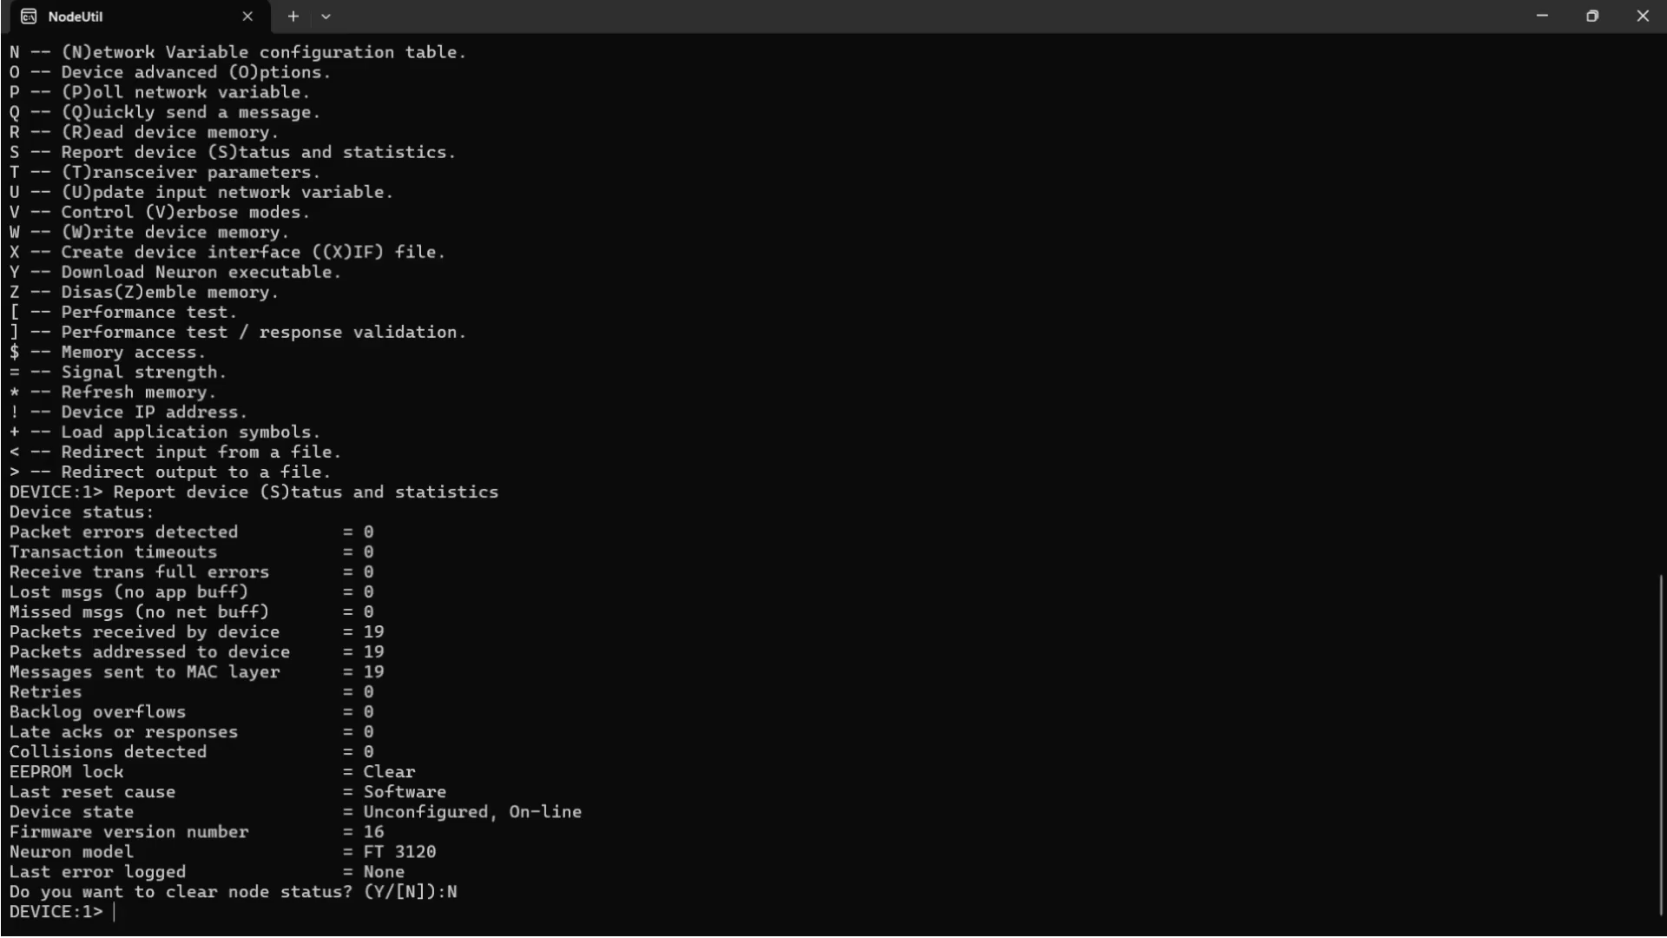
Change device 1's state to configured (Cnfg) and report its status and statistics again without clearing the node status
{"action": "key", "text": "h"}
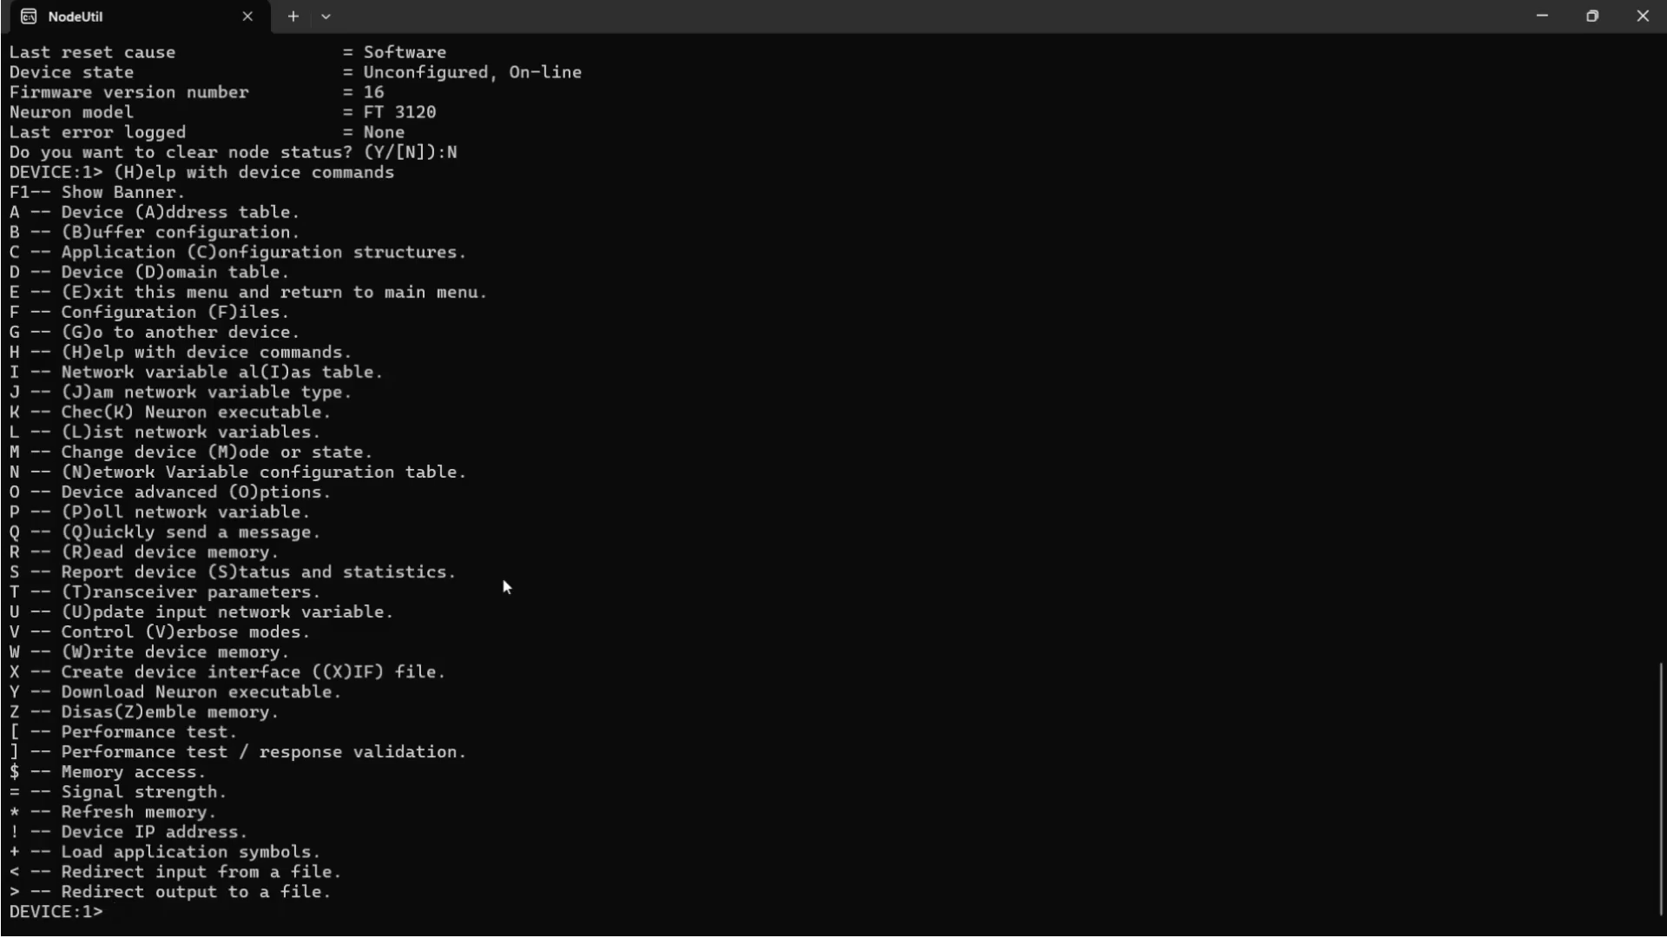
{"action": "key", "text": "m"}
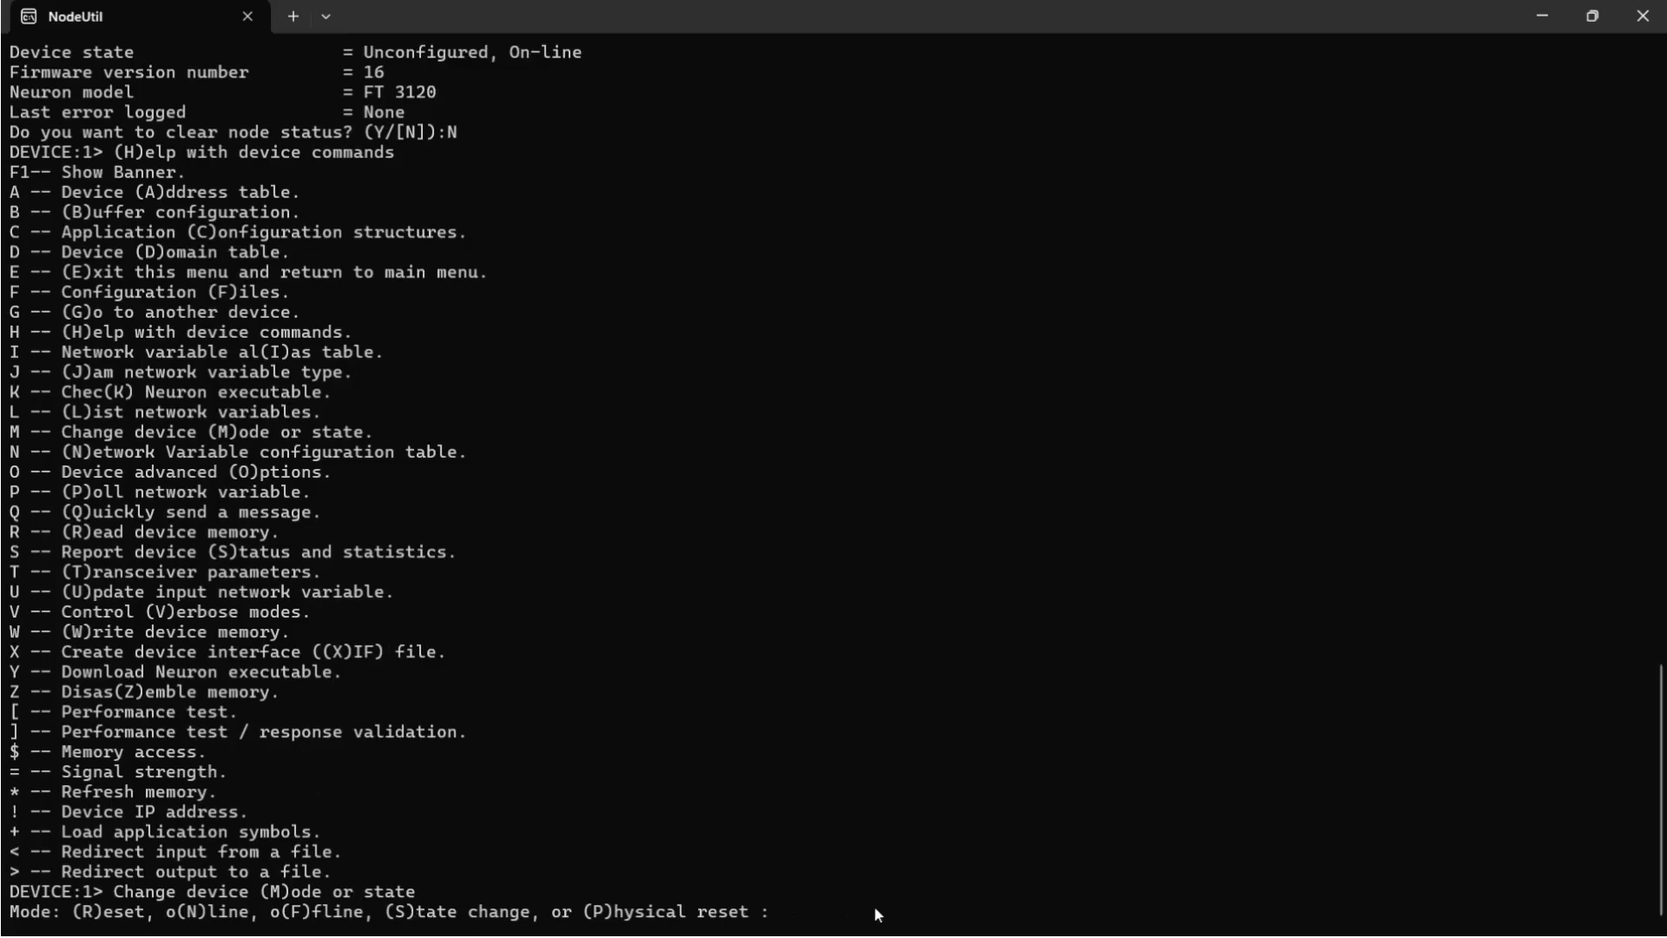
{"action": "key", "text": "s"}
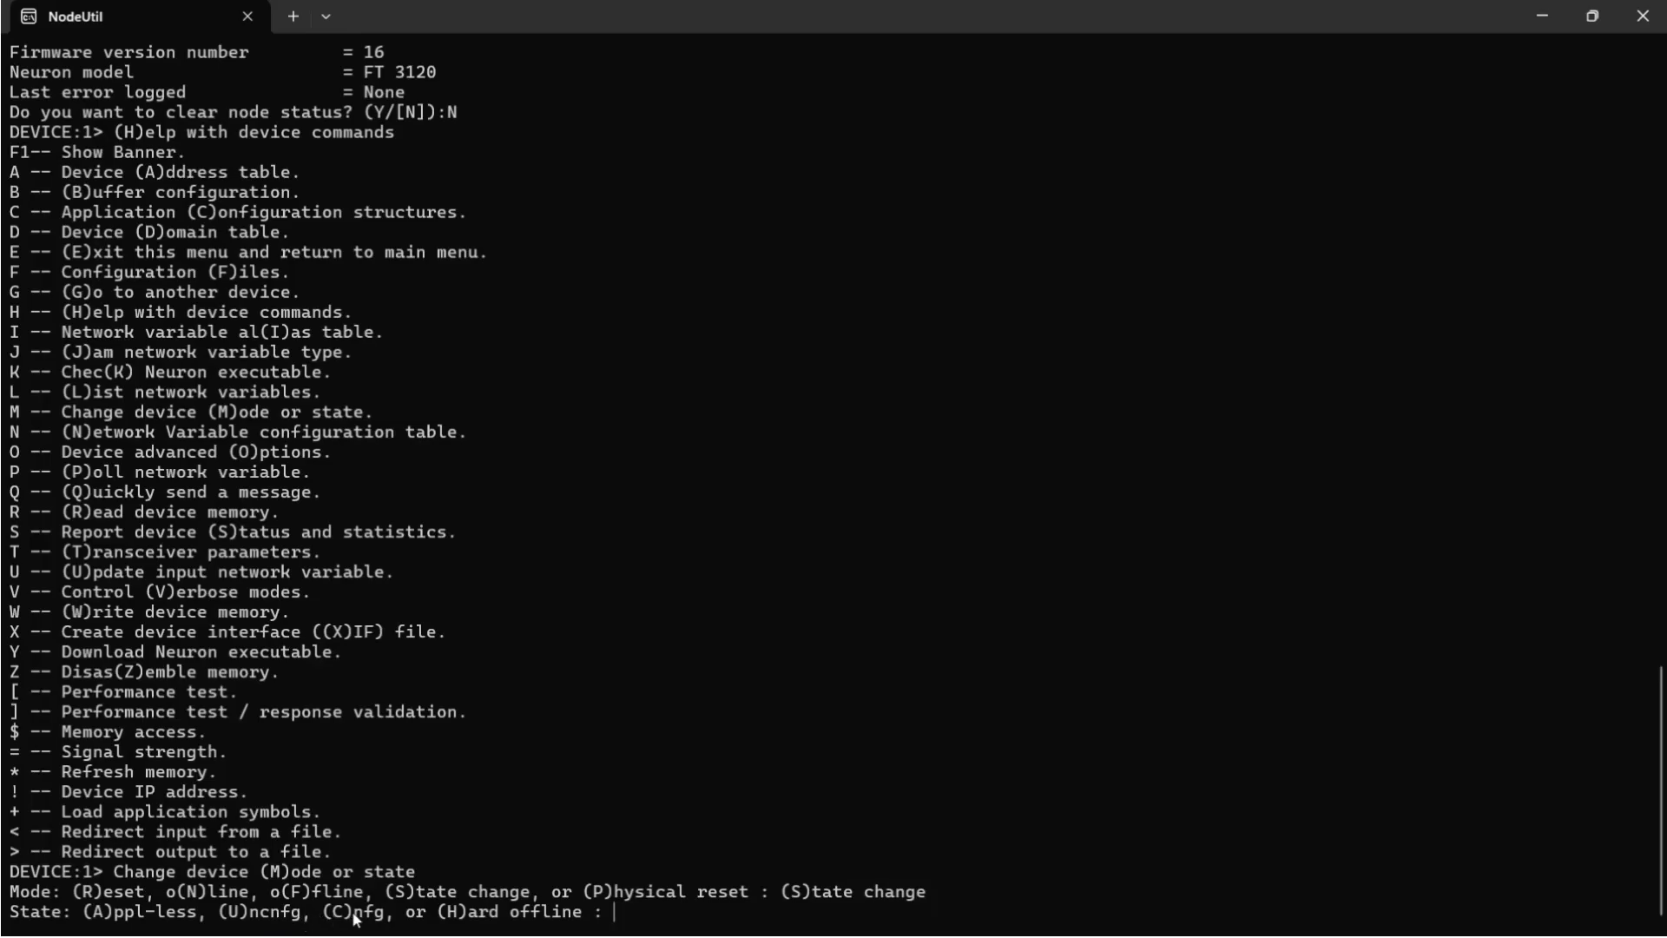
{"action": "key", "text": "c"}
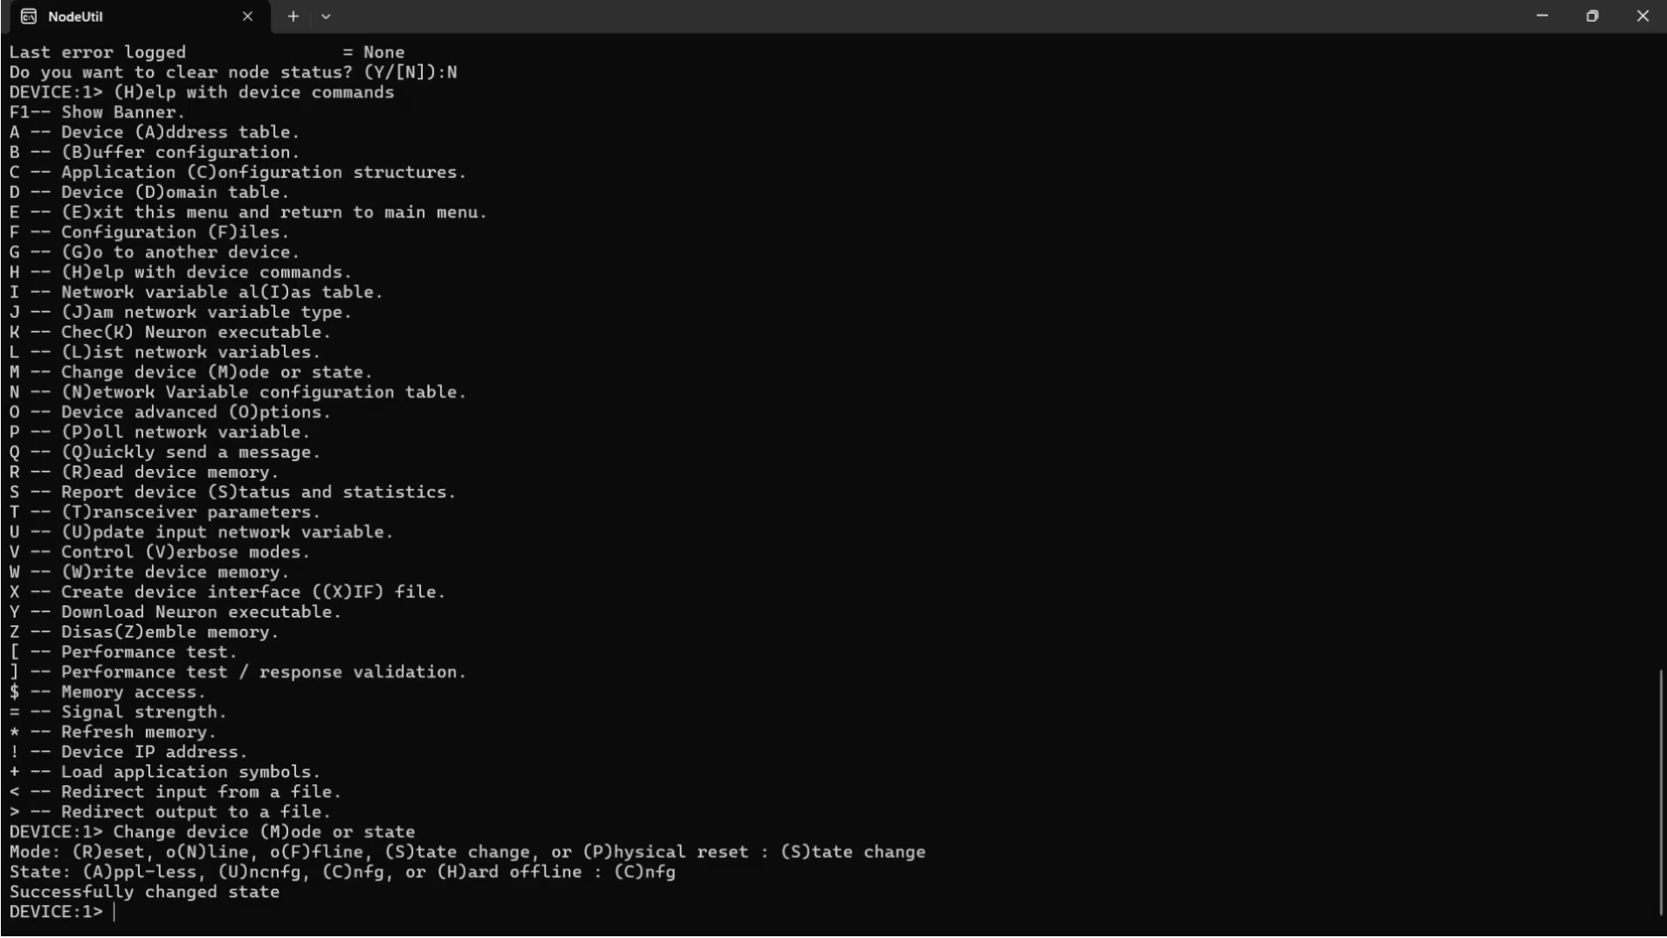
{"action": "key", "text": "s"}
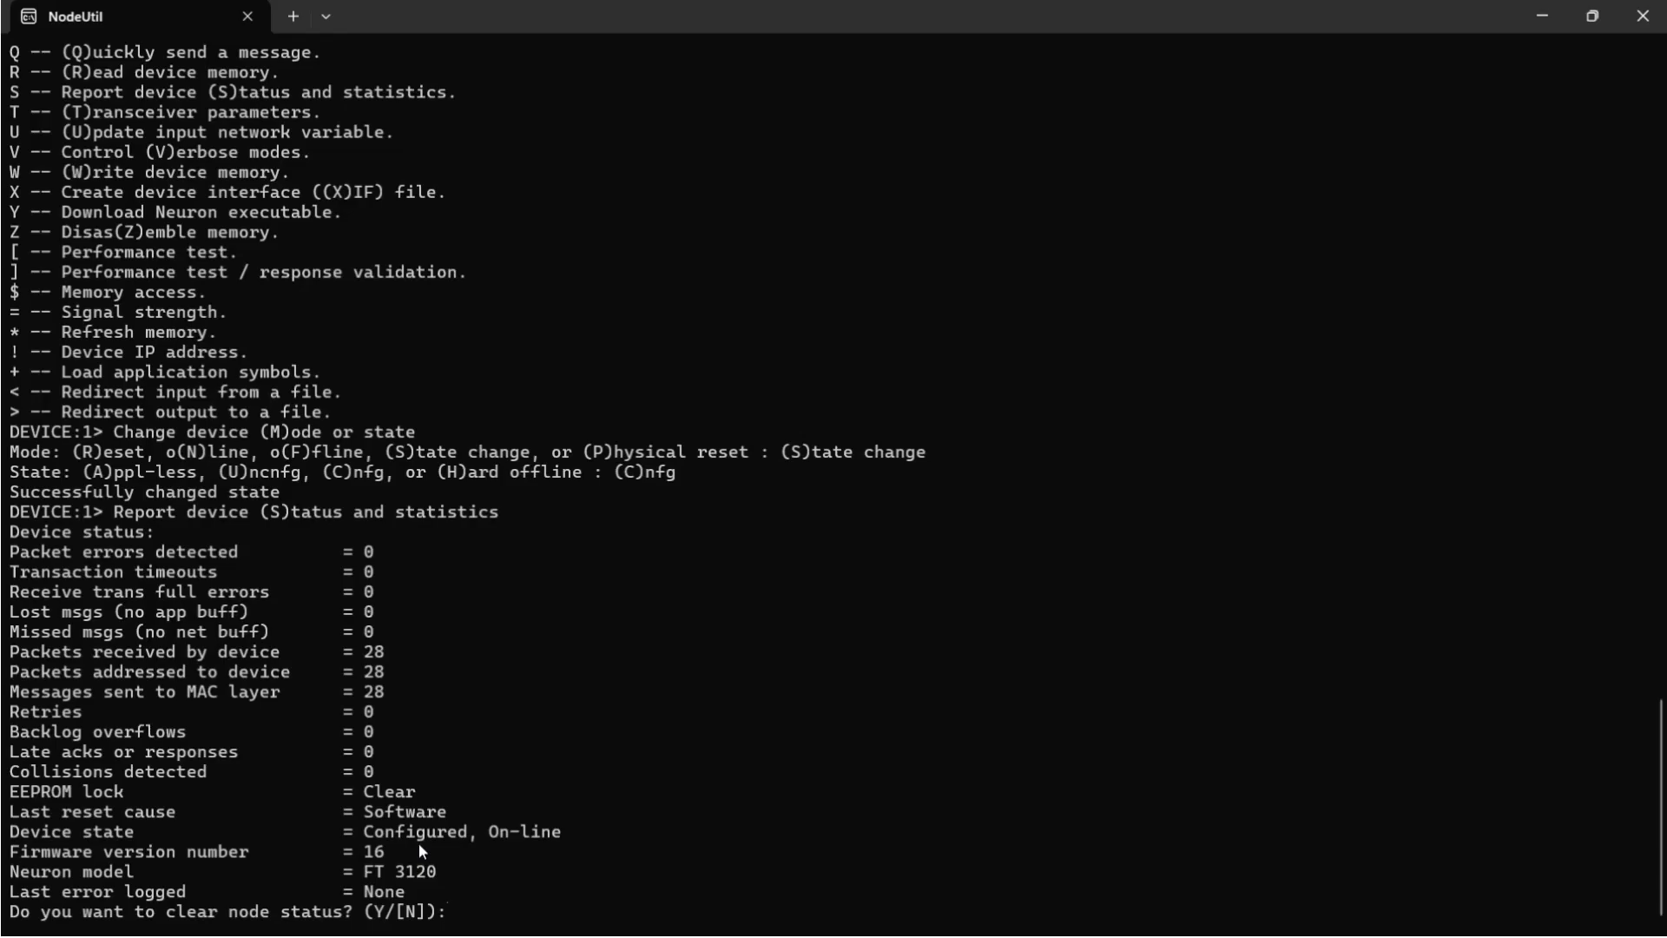
{"action": "key", "text": "n"}
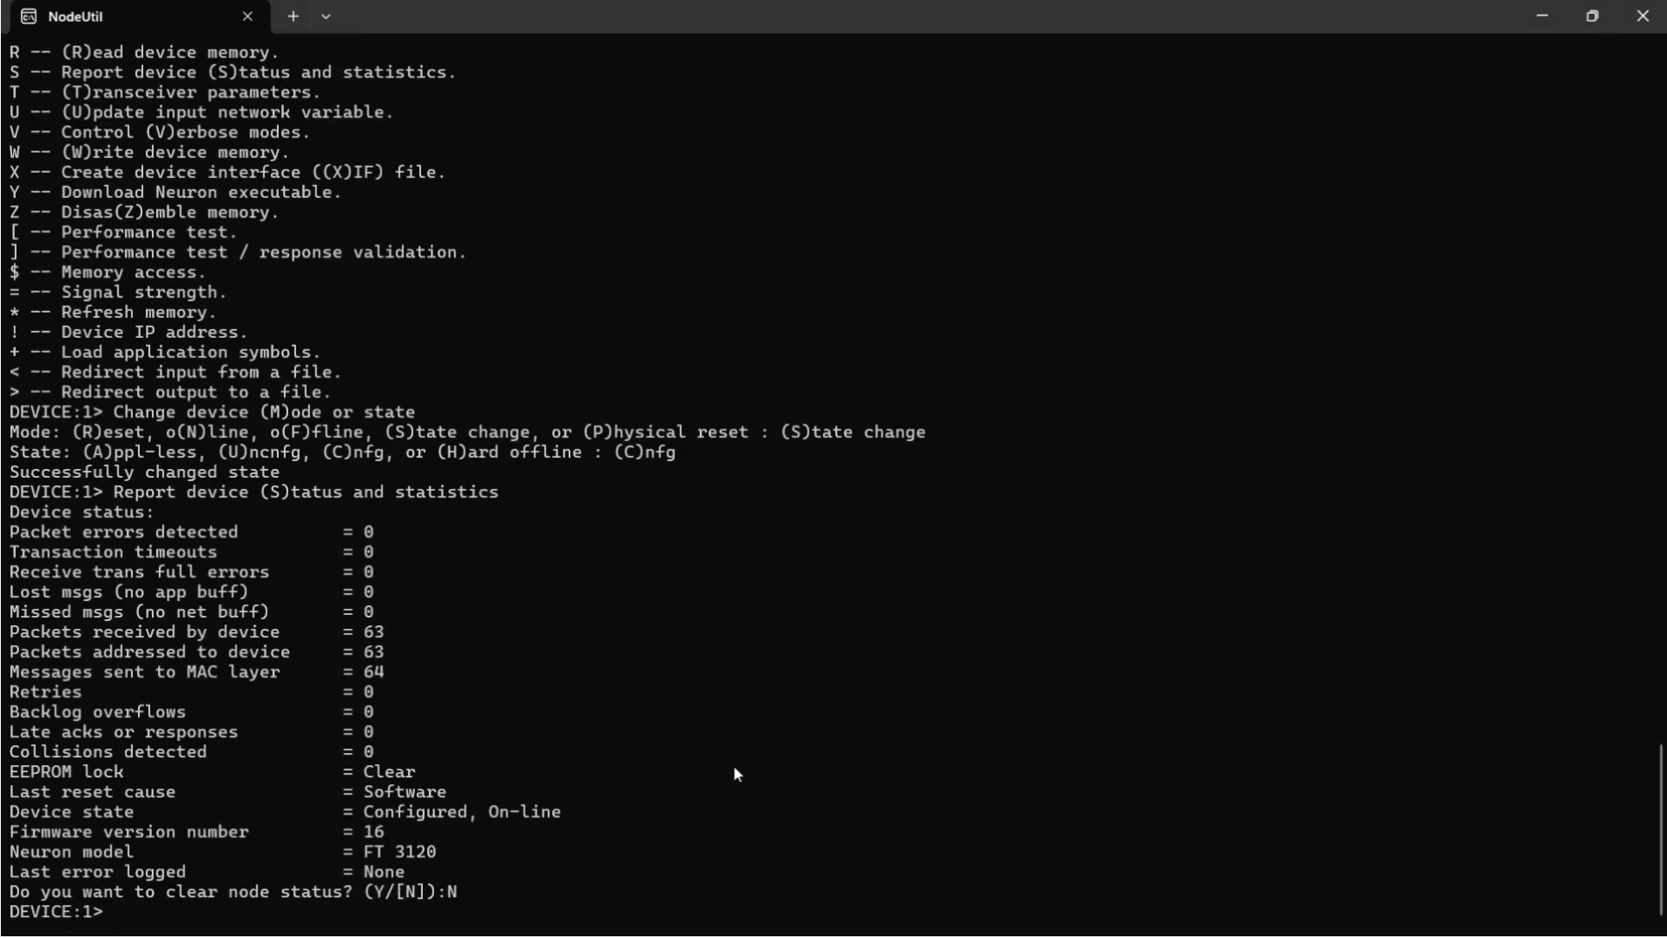
Create a device interface (XIF) file for device 1 with the output filename FLON
{"action": "key", "text": "h"}
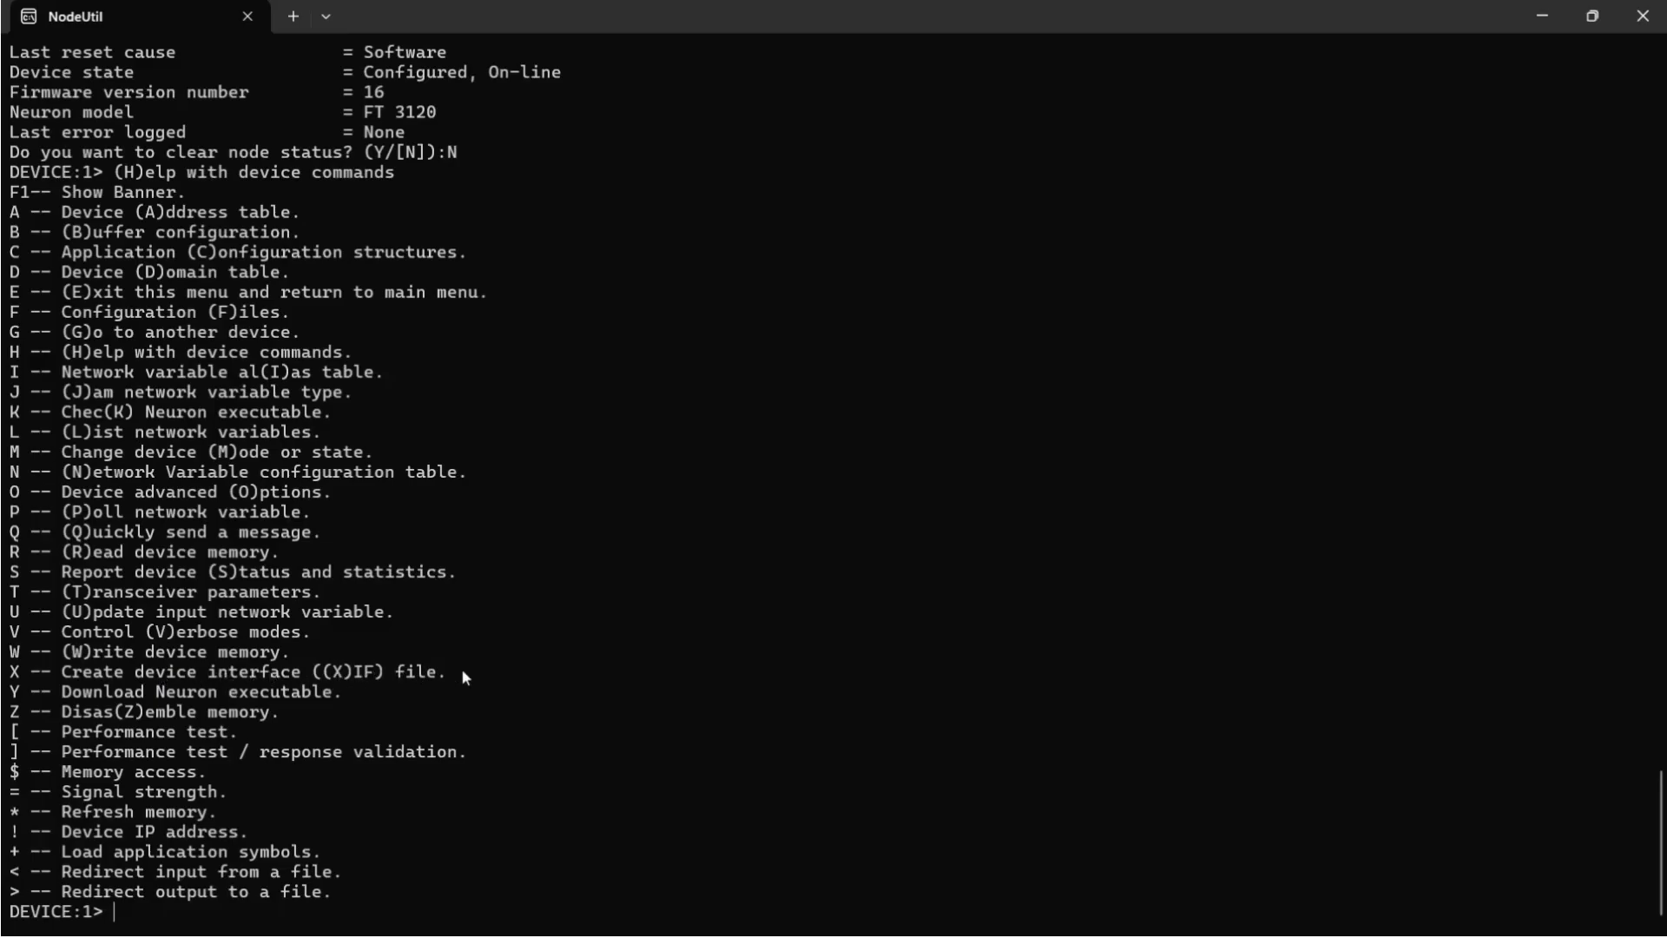
{"action": "key", "text": "x"}
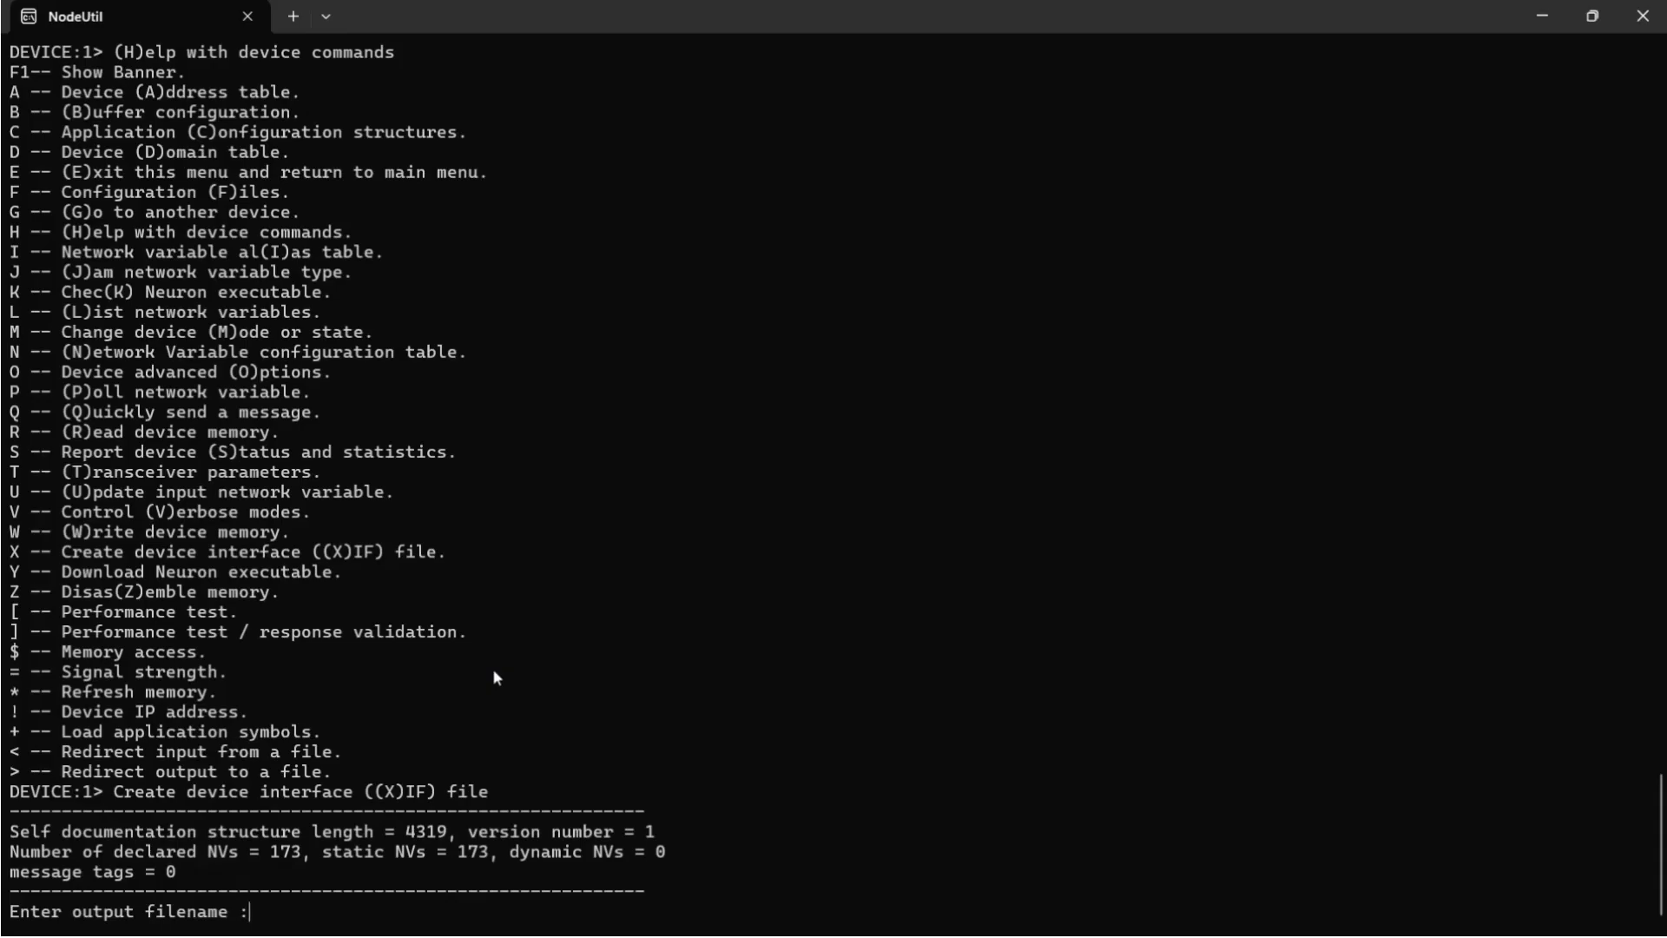
{"action": "type", "text": "OW"}
{"action": "key", "text": "Return"}
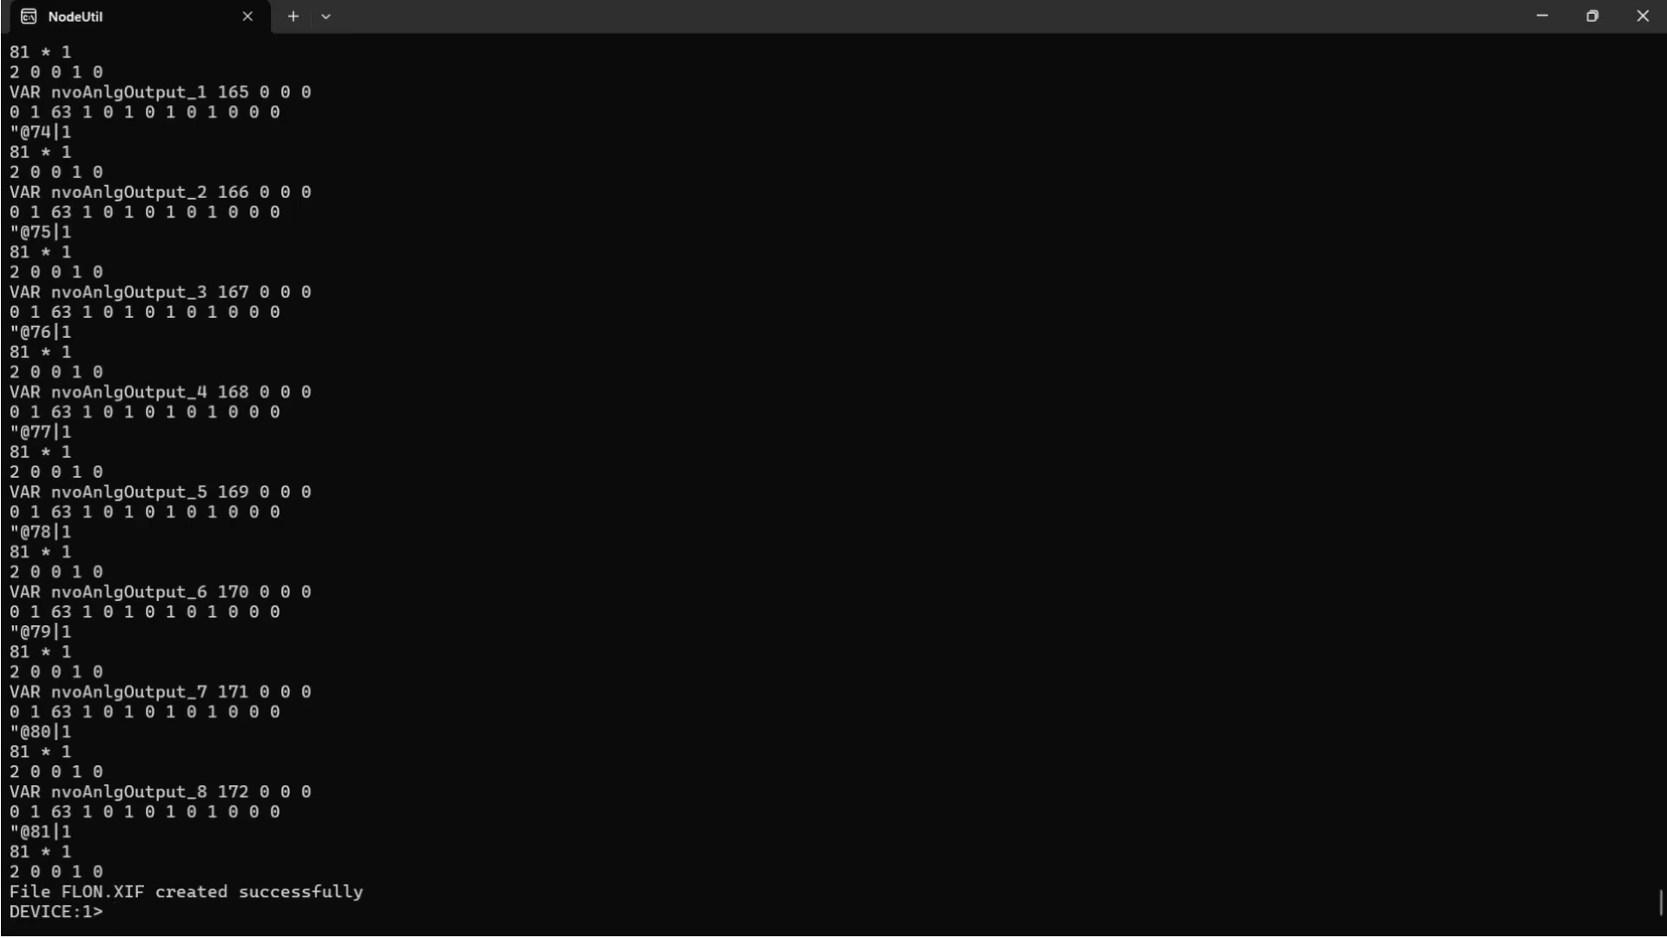
Switch to the NodeUtil_3.53 folder in File Explorer and review the network variable entries in FLON.XIF, closing the file when done
{"action": "key", "text": "alt+Tab"}
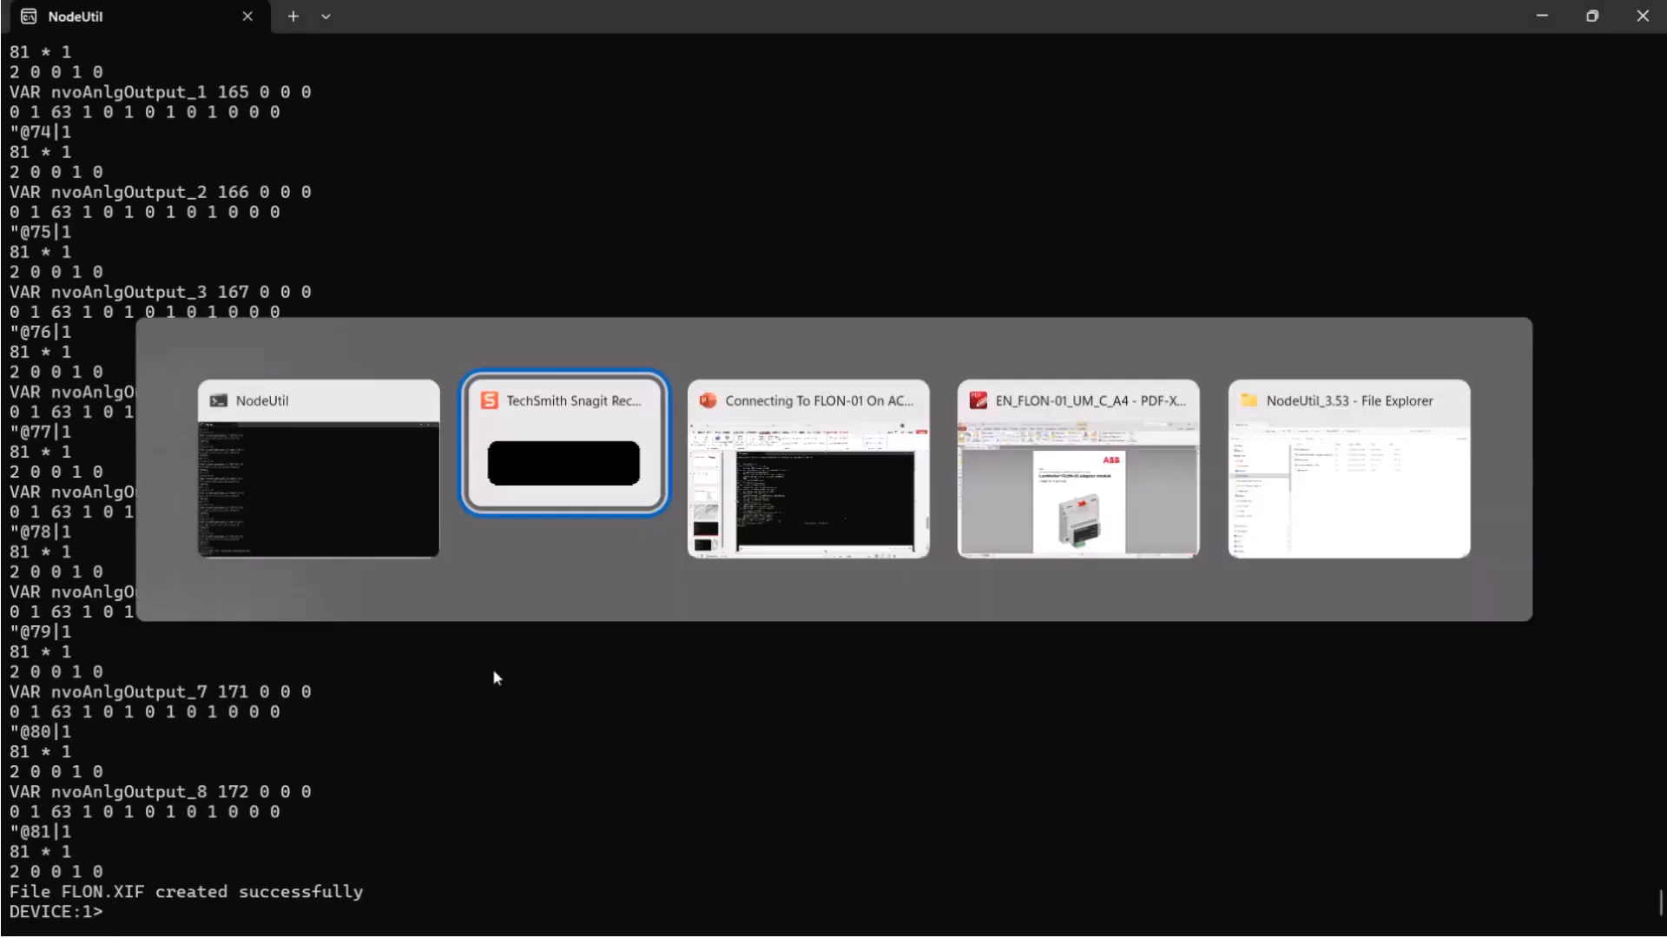
{"action": "left_click", "coordinate": [1274, 468]}
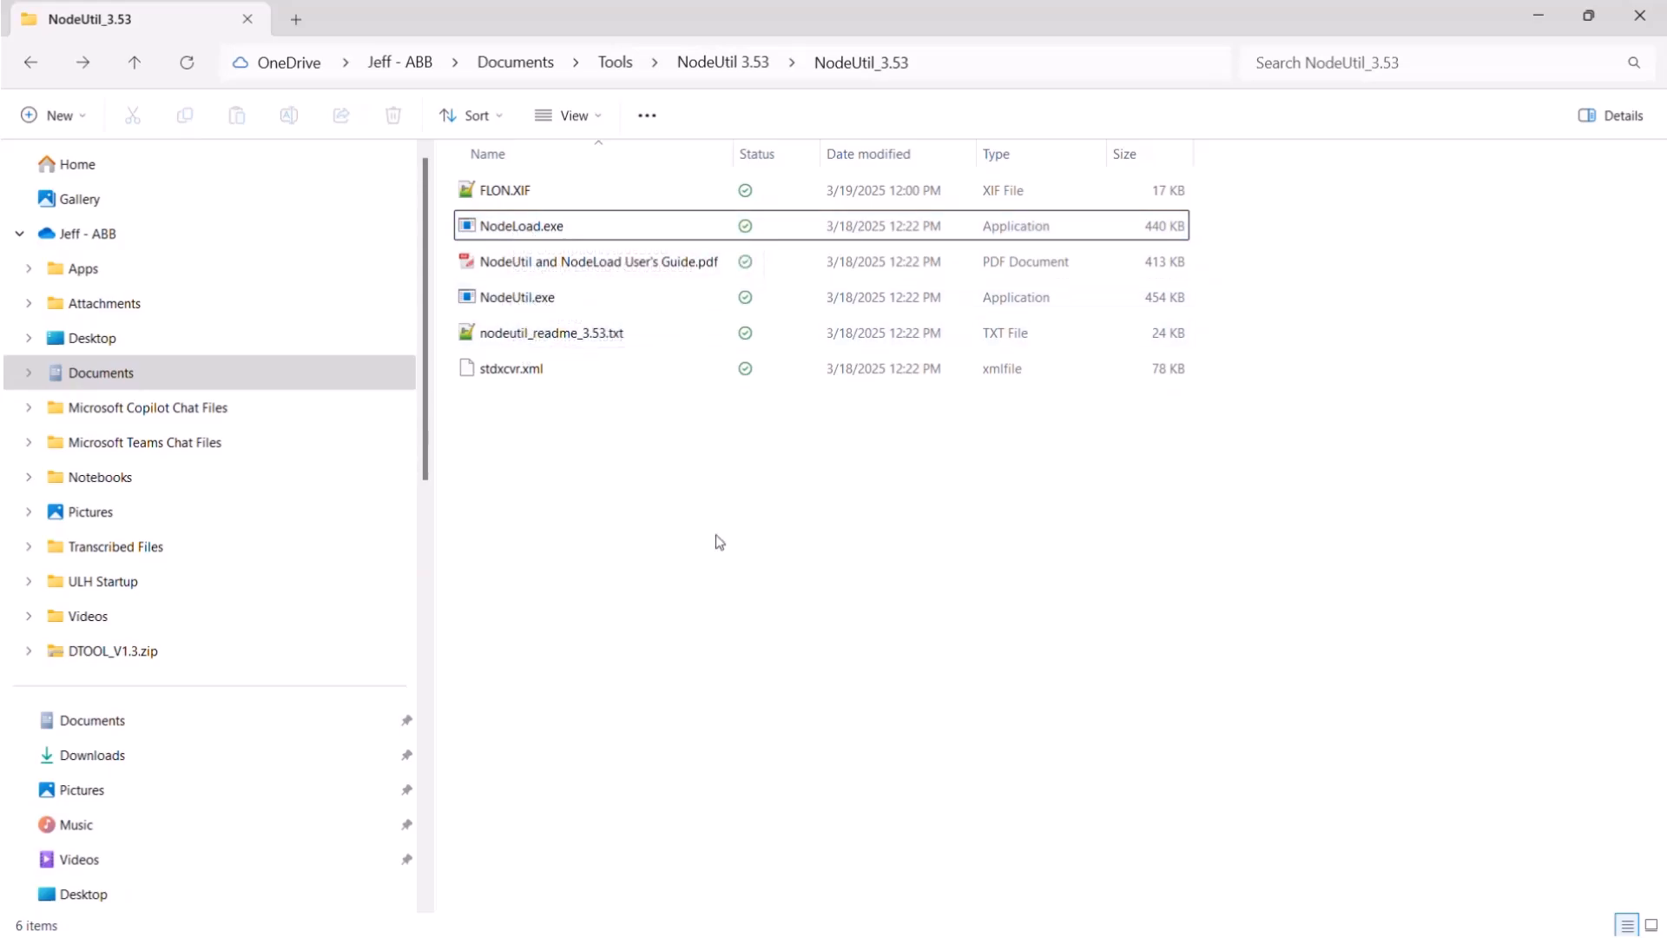
{"action": "double_click", "coordinate": [486, 193]}
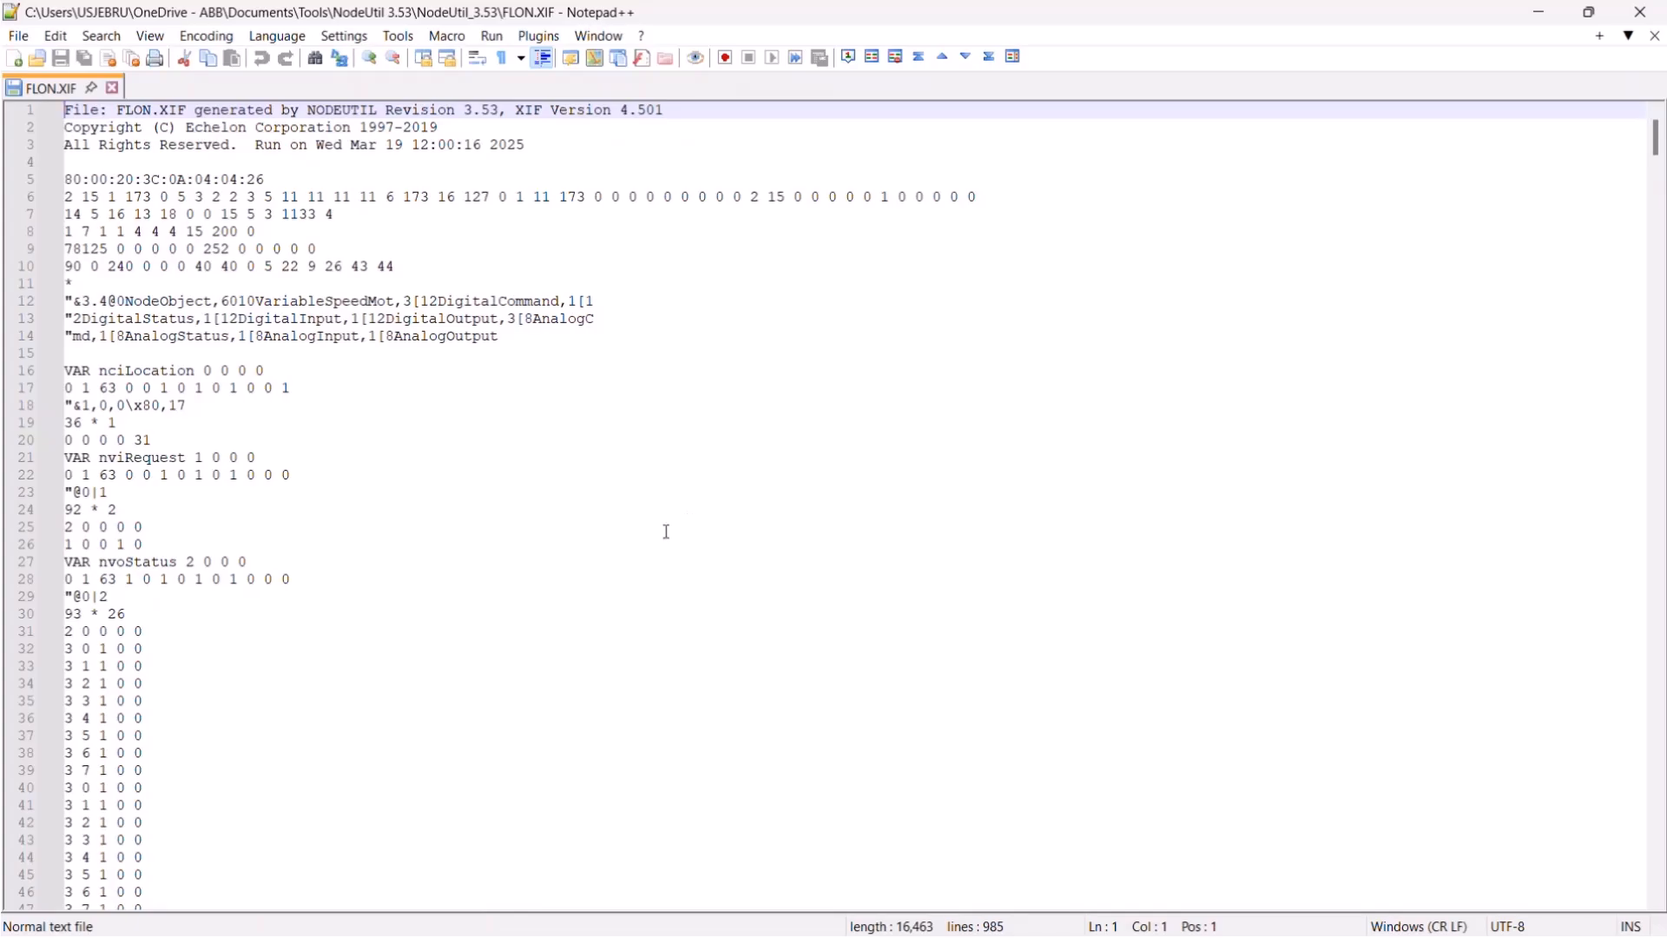
{"action": "scroll", "coordinate": [666, 530], "scroll_direction": "down", "scroll_amount": 20}
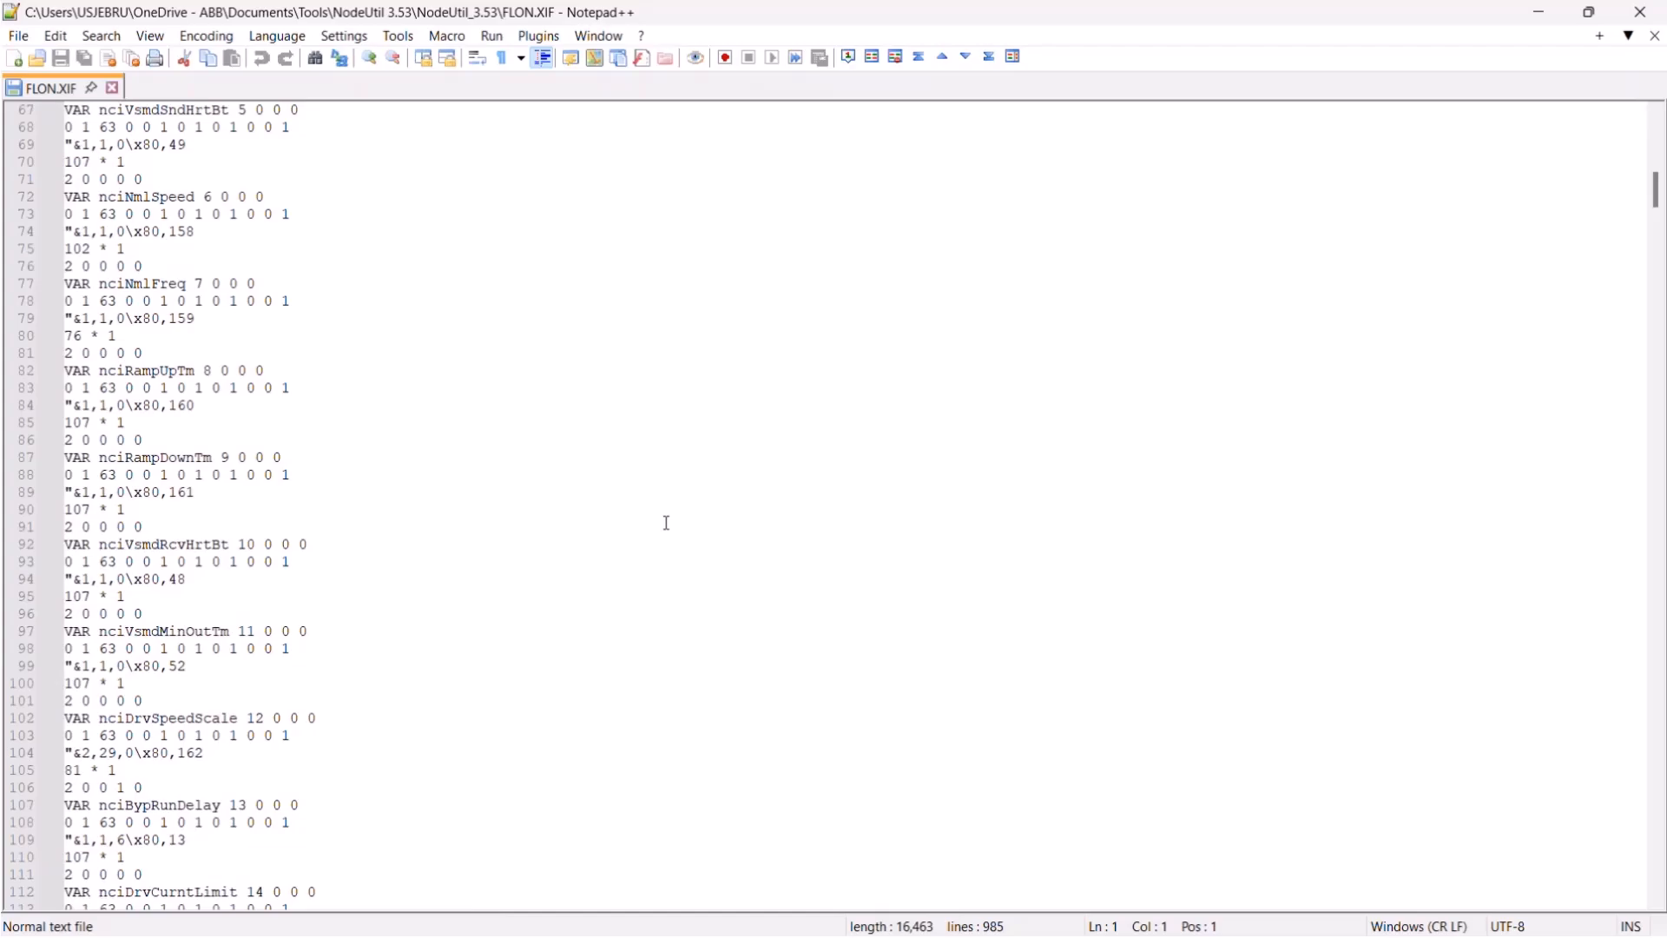
{"action": "scroll", "coordinate": [667, 522], "scroll_direction": "down", "scroll_amount": 4}
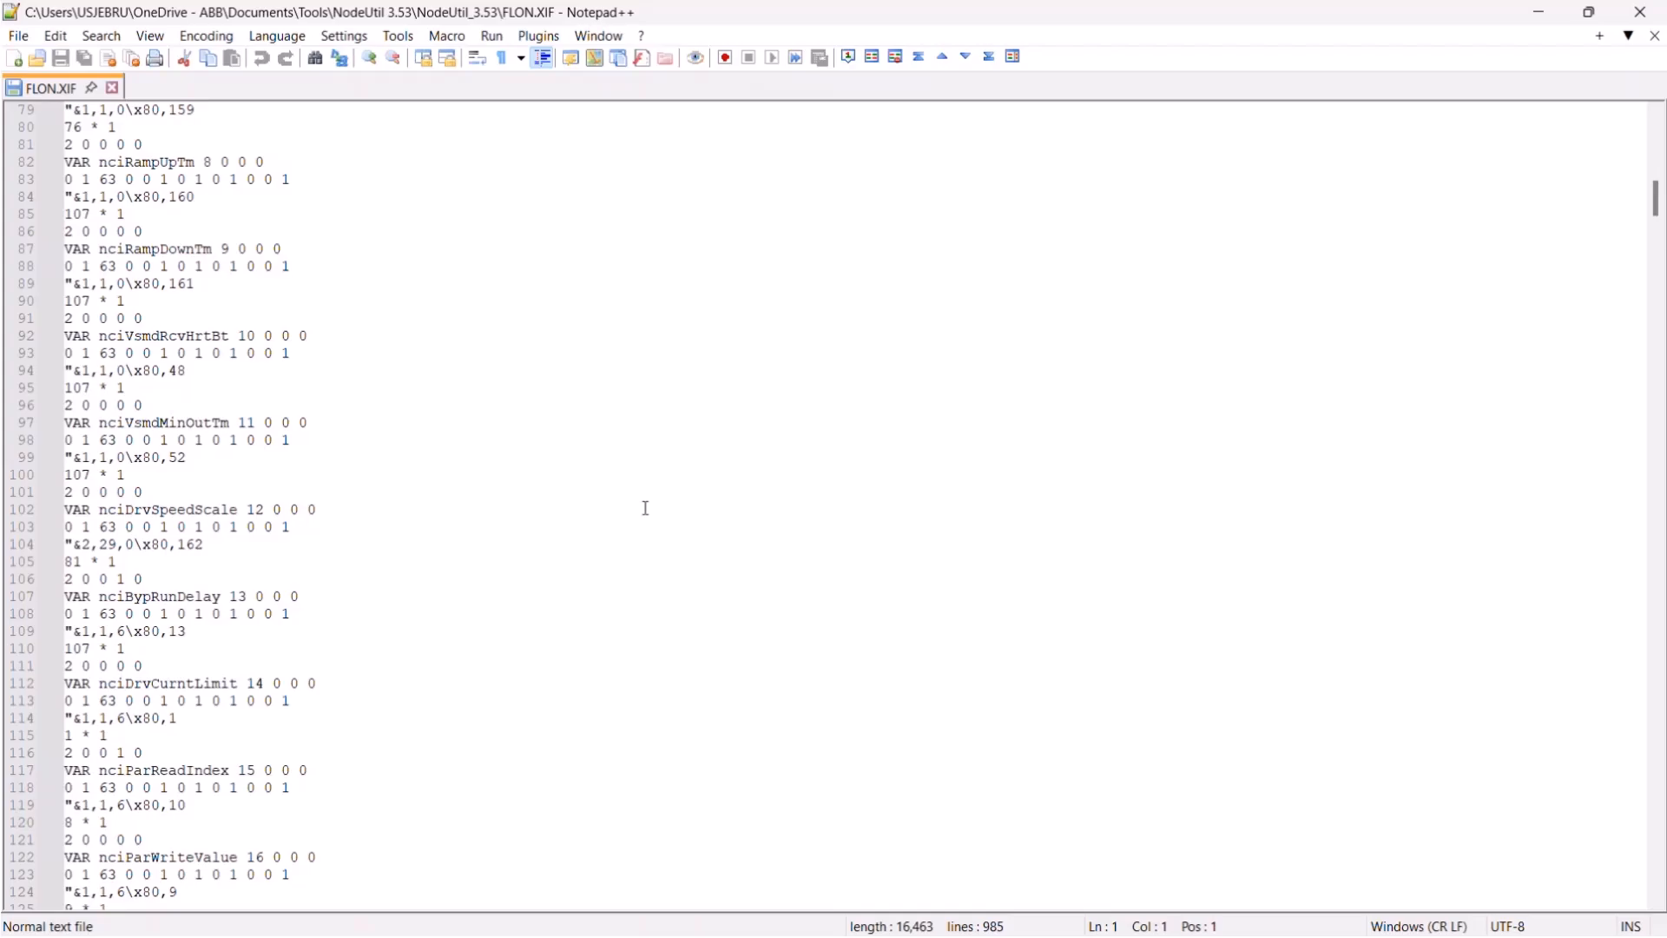
{"action": "left_click", "coordinate": [1639, 14]}
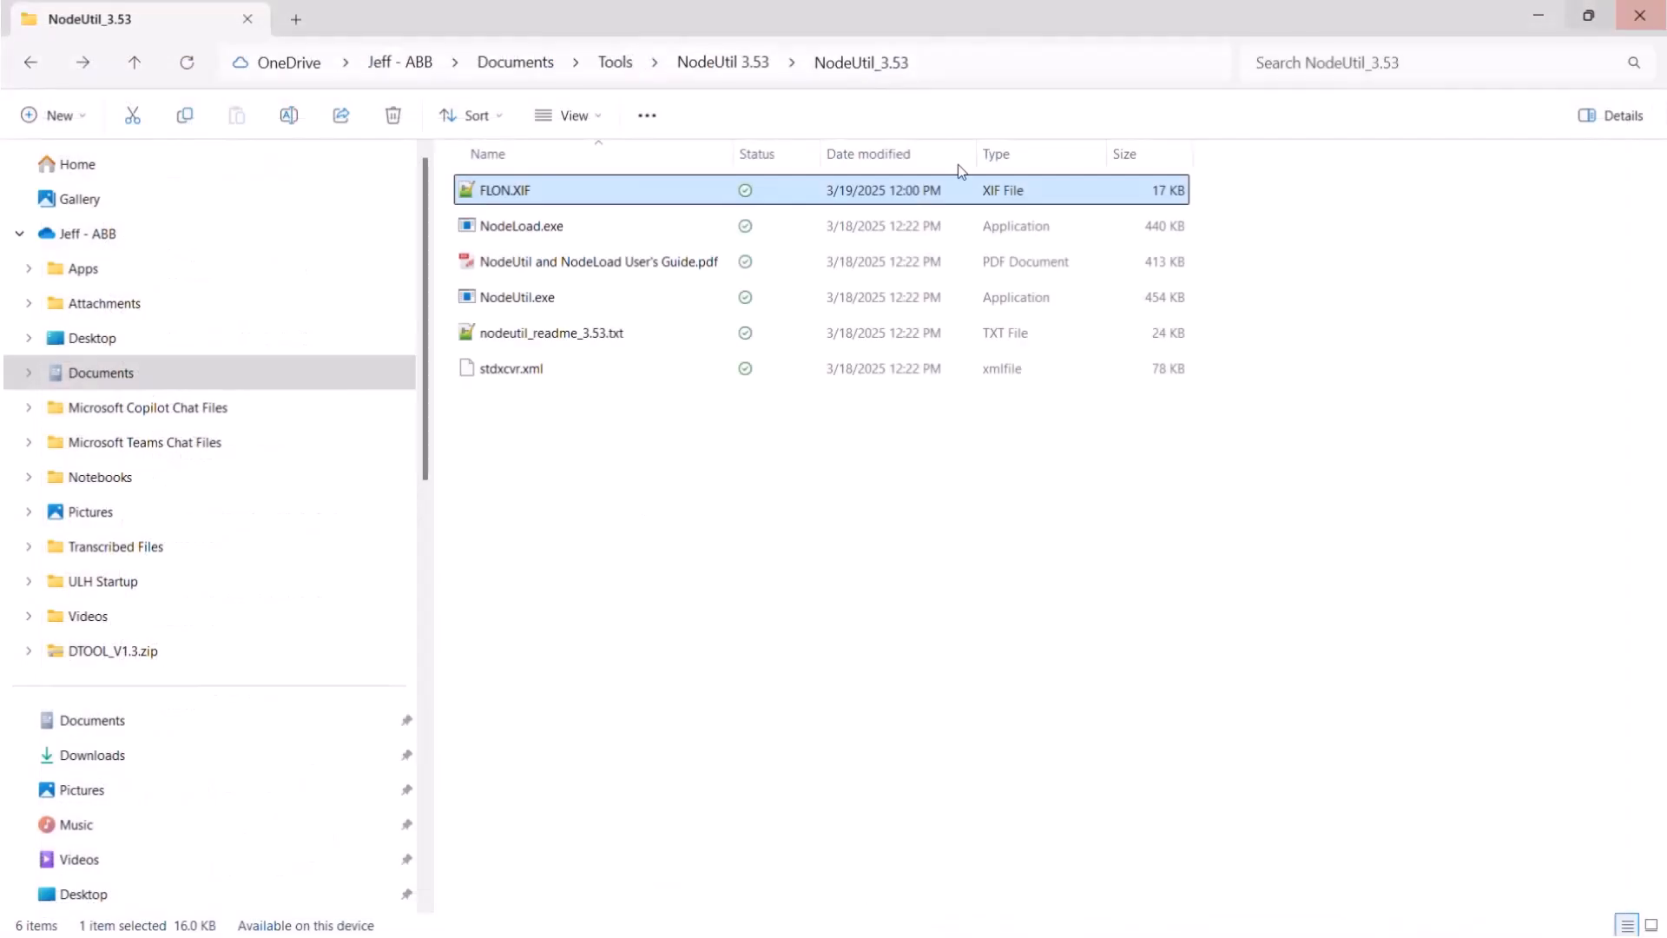
{"action": "left_click", "coordinate": [602, 517]}
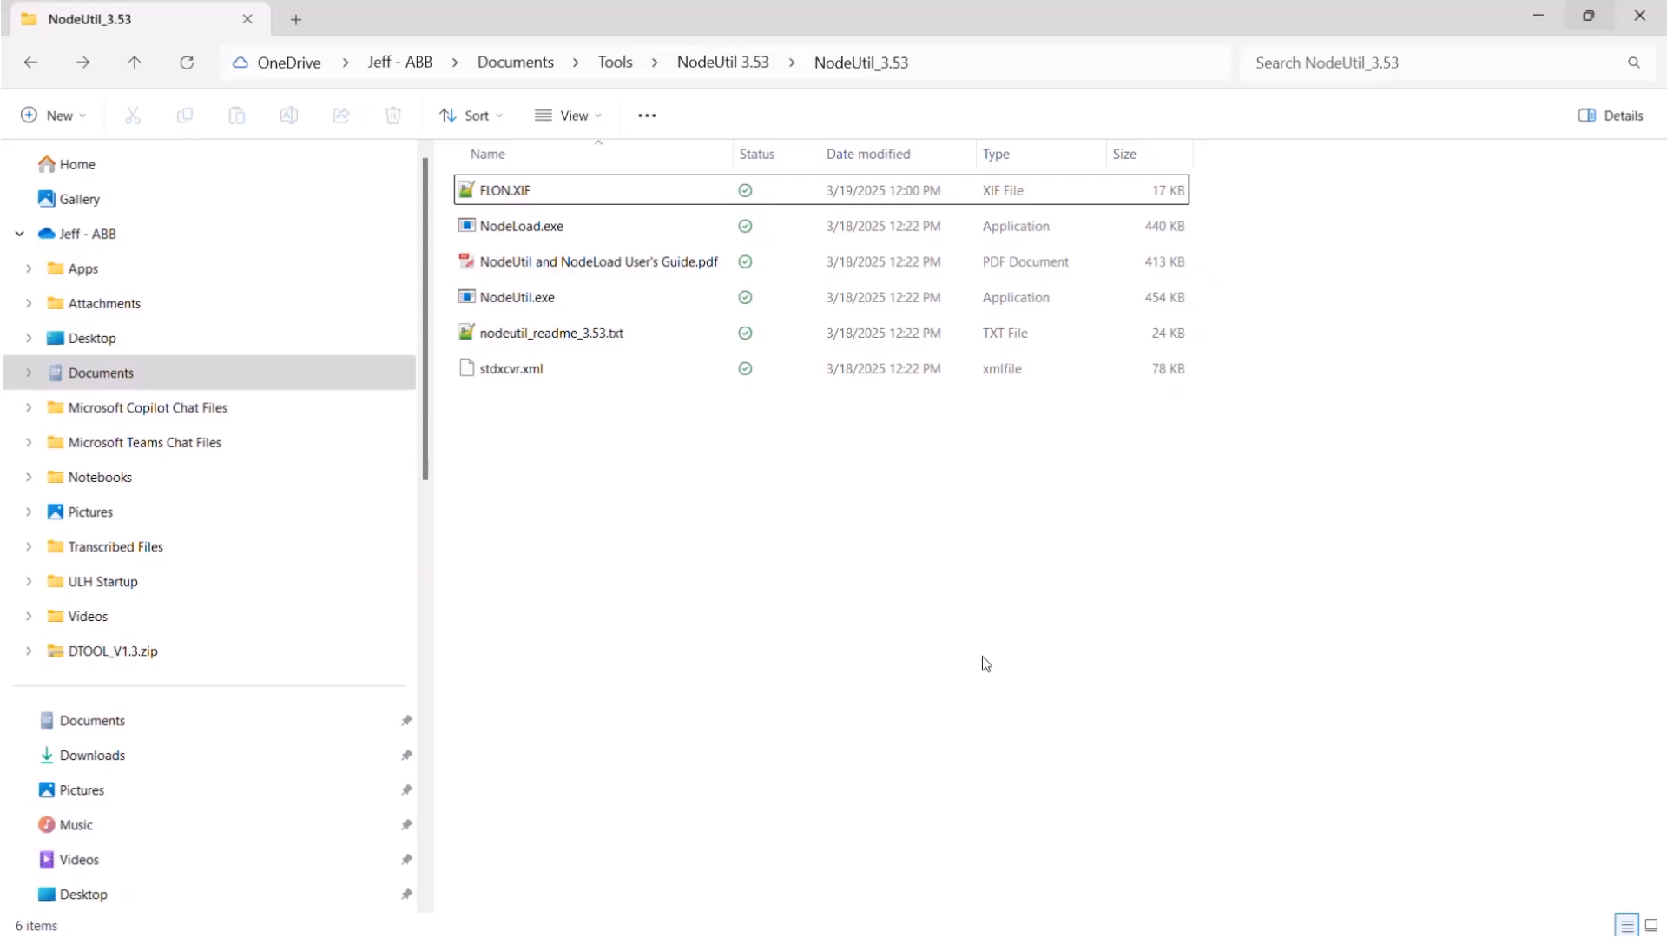
Switch to the FLON-01 user's manual in PDF-XChange Editor and go to the nviDrvSpeedStpt description from the table of contents
{"action": "key", "text": "alt+Tab"}
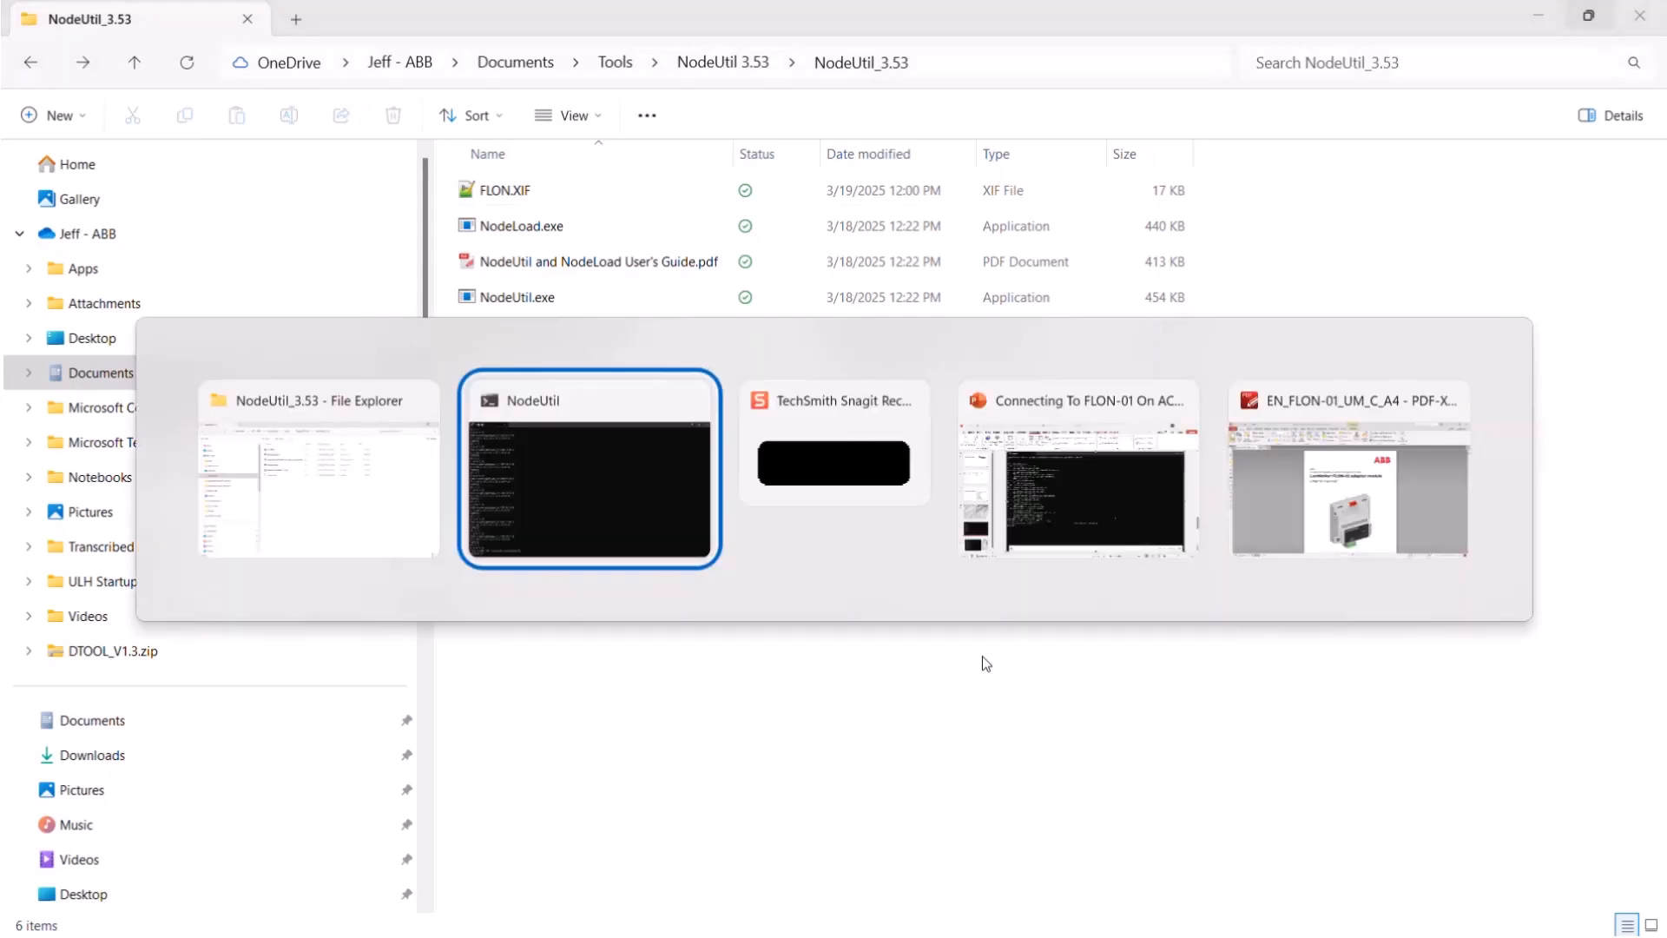
{"action": "left_click", "coordinate": [1285, 489]}
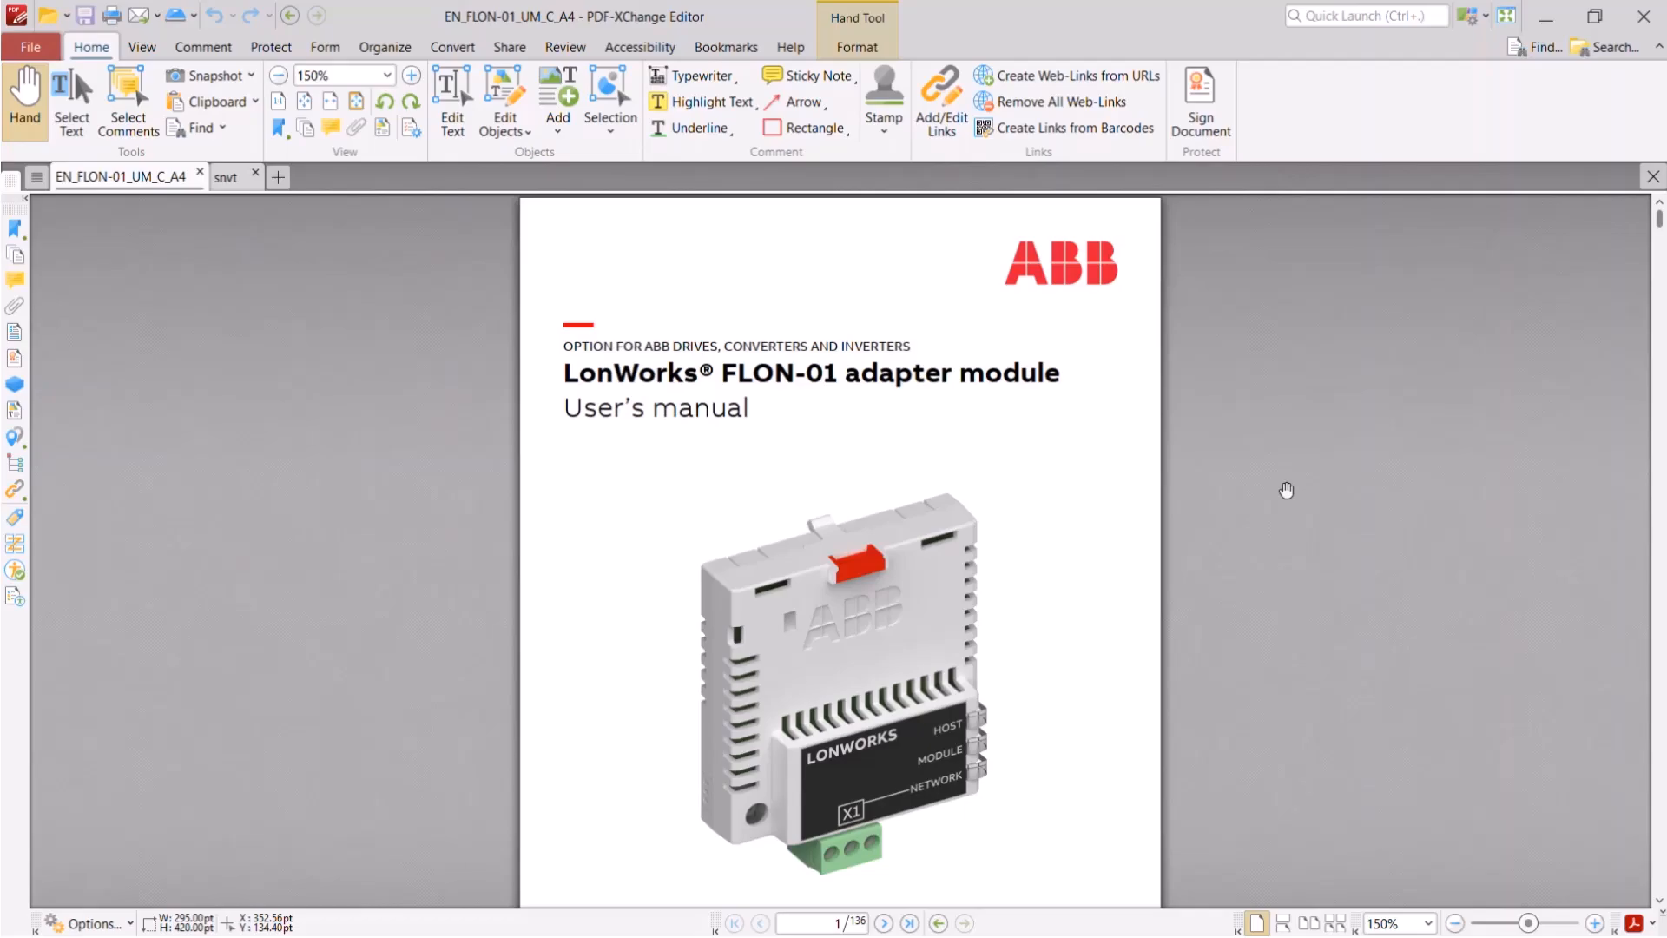
{"action": "scroll", "coordinate": [1287, 490], "scroll_direction": "down", "scroll_amount": 10}
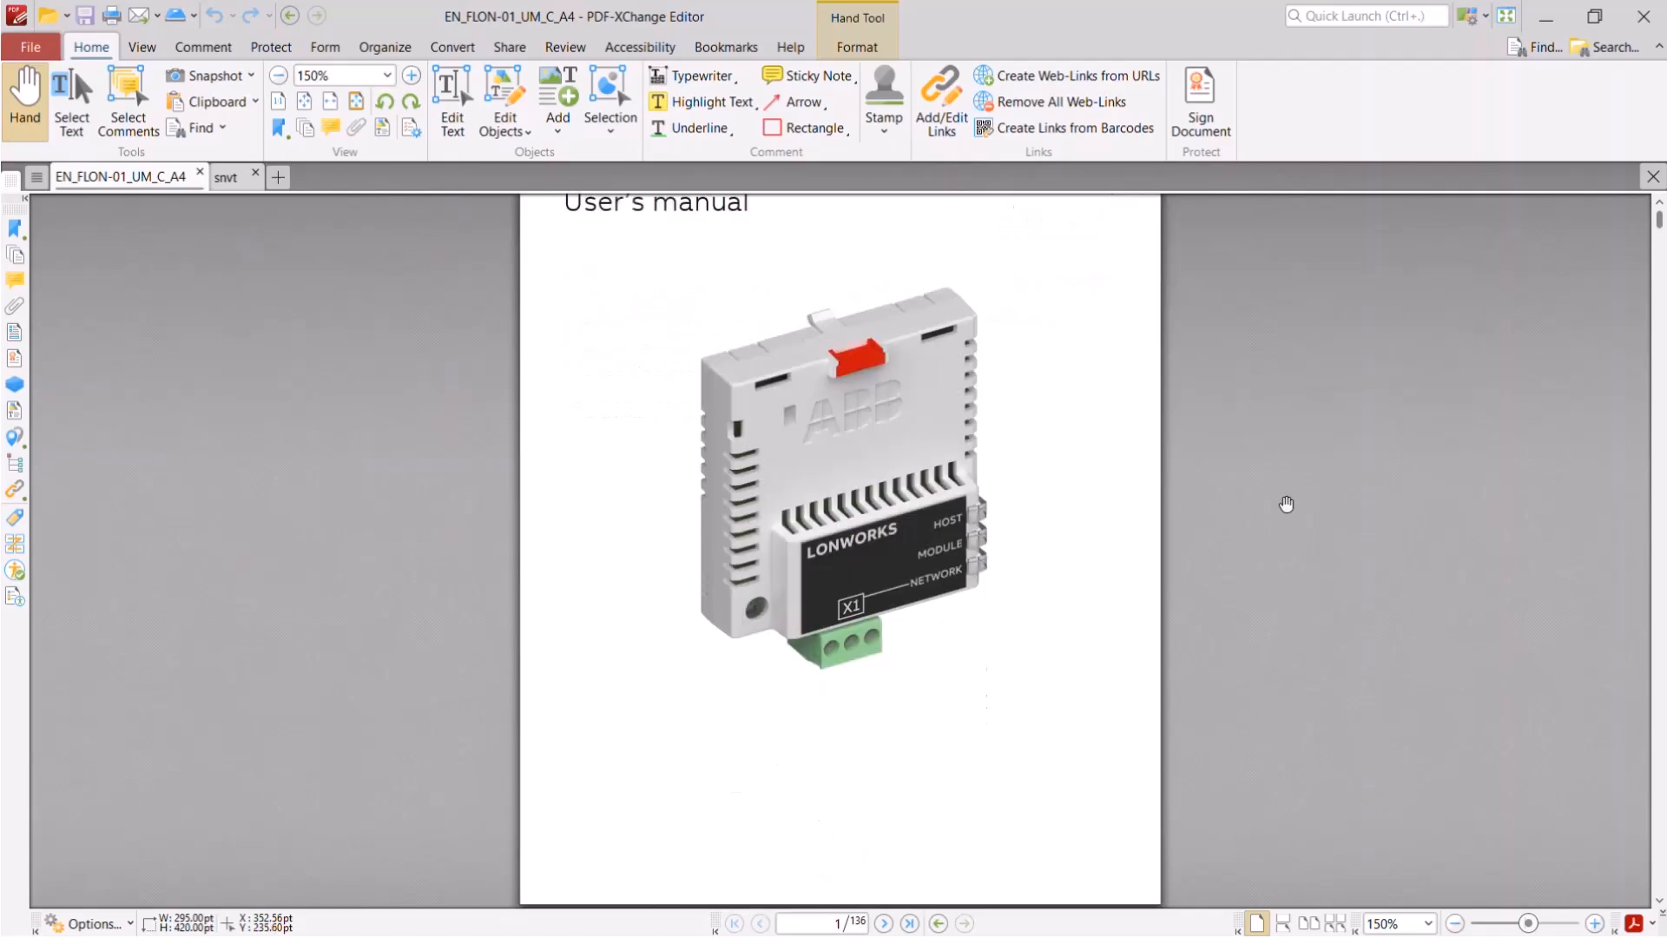
{"action": "scroll", "coordinate": [1295, 519], "scroll_direction": "down", "scroll_amount": 15}
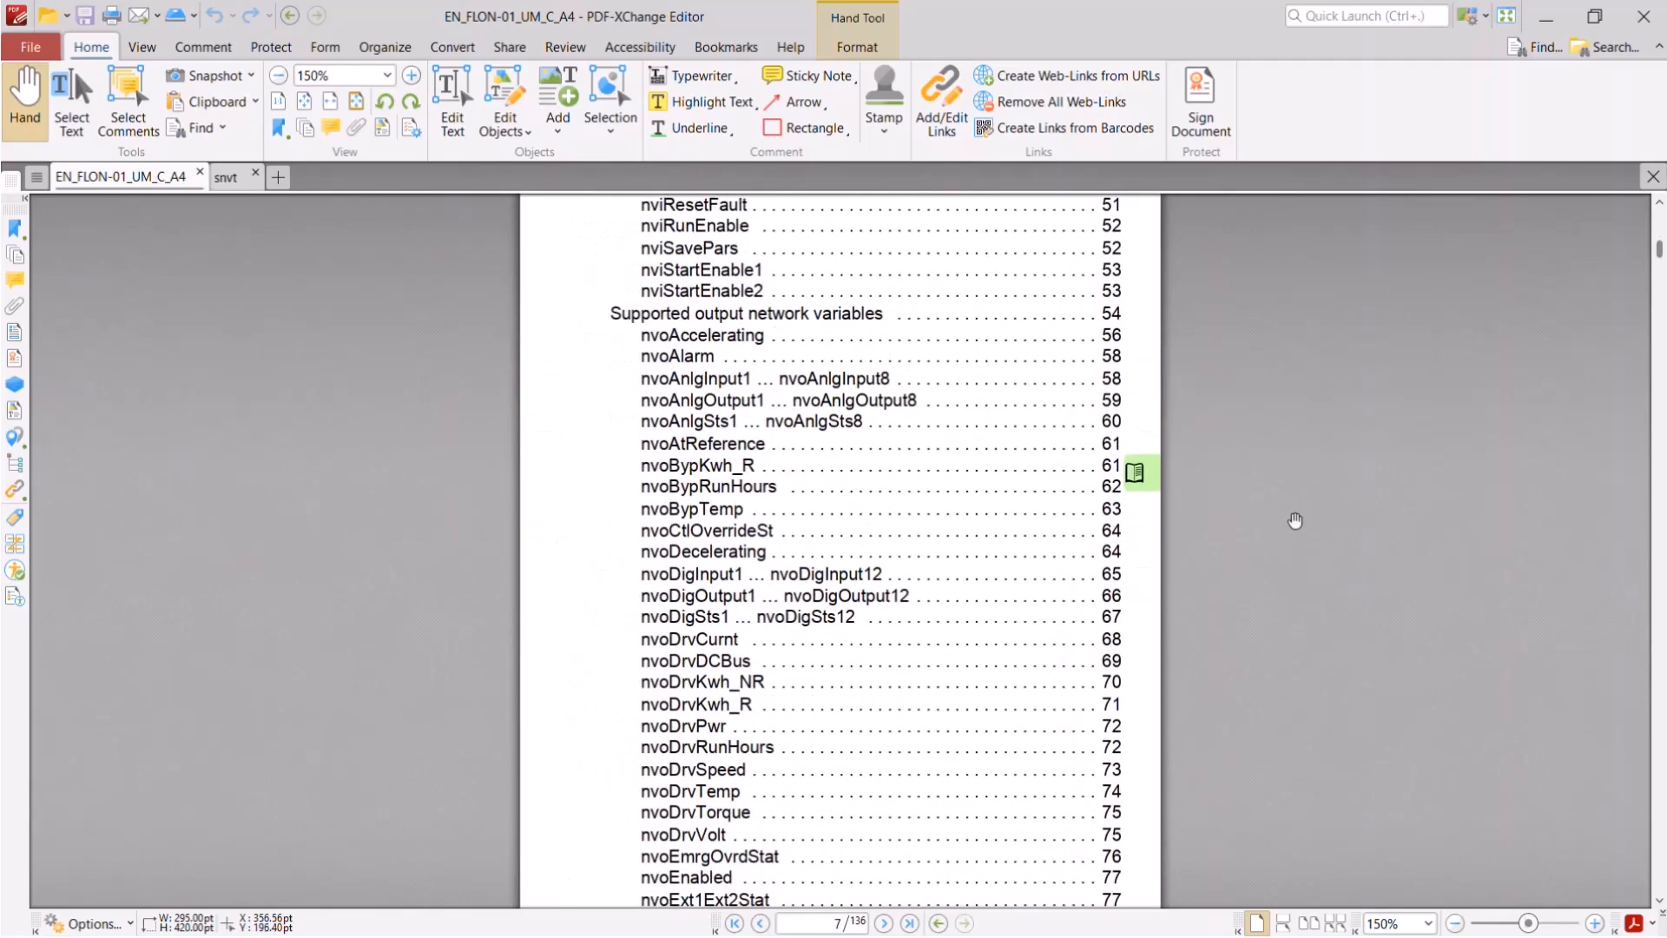
{"action": "scroll", "coordinate": [1295, 520], "scroll_direction": "up", "scroll_amount": 1}
{"action": "scroll", "coordinate": [1295, 520], "scroll_direction": "up", "scroll_amount": 10}
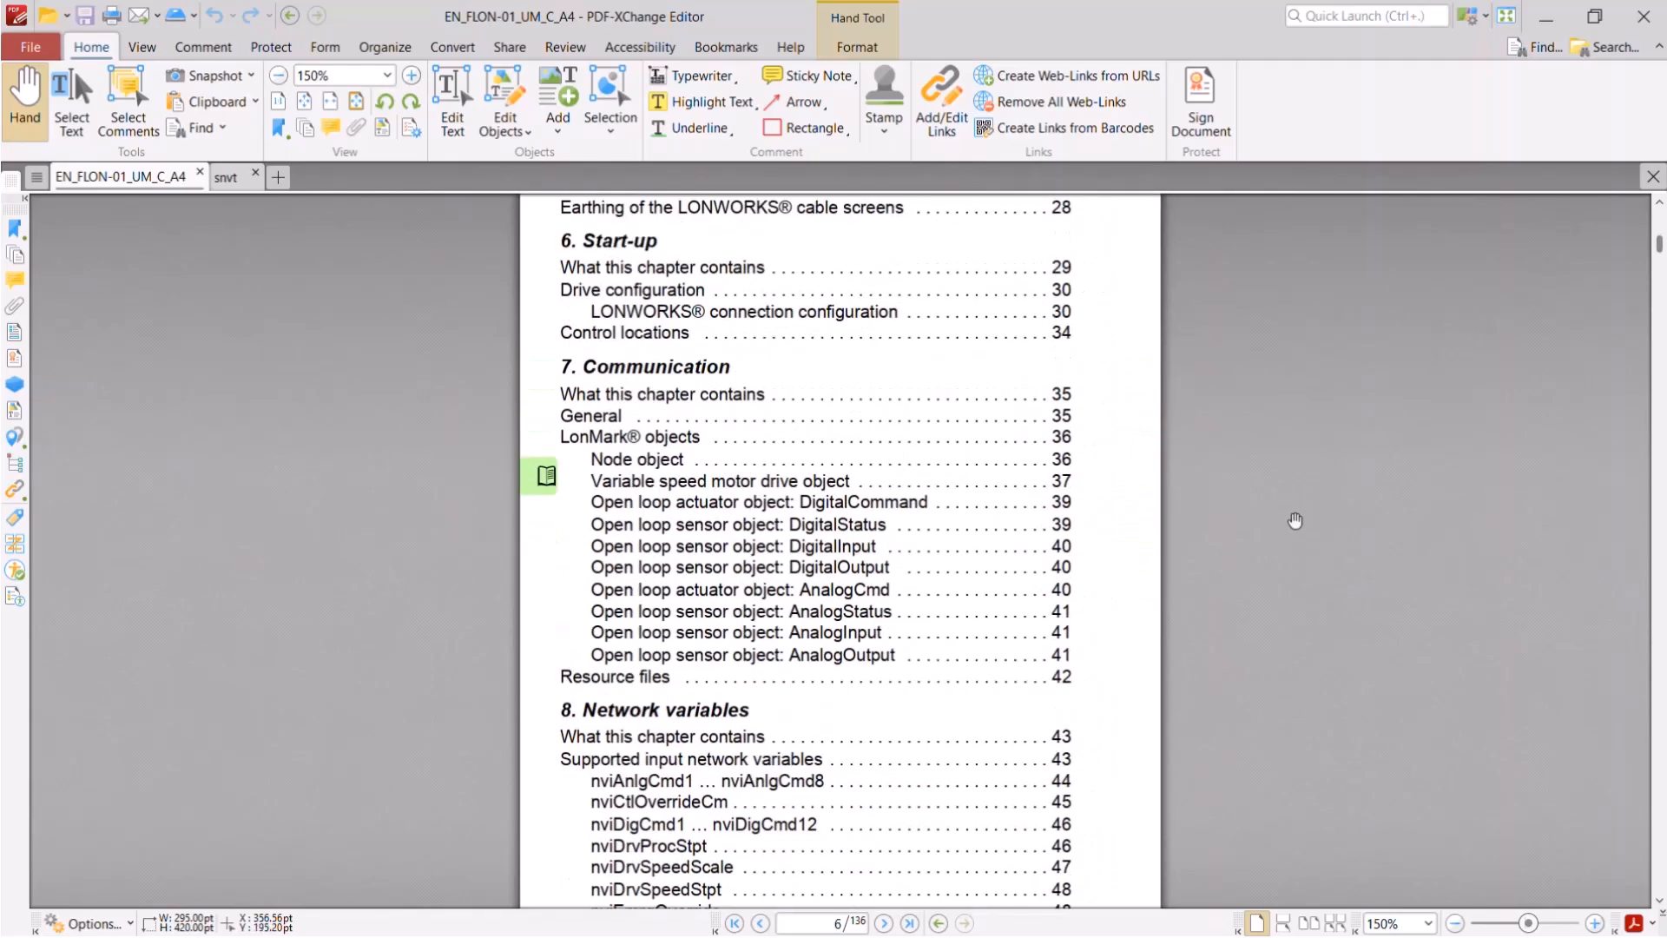
{"action": "scroll", "coordinate": [1295, 520], "scroll_direction": "down", "scroll_amount": 1}
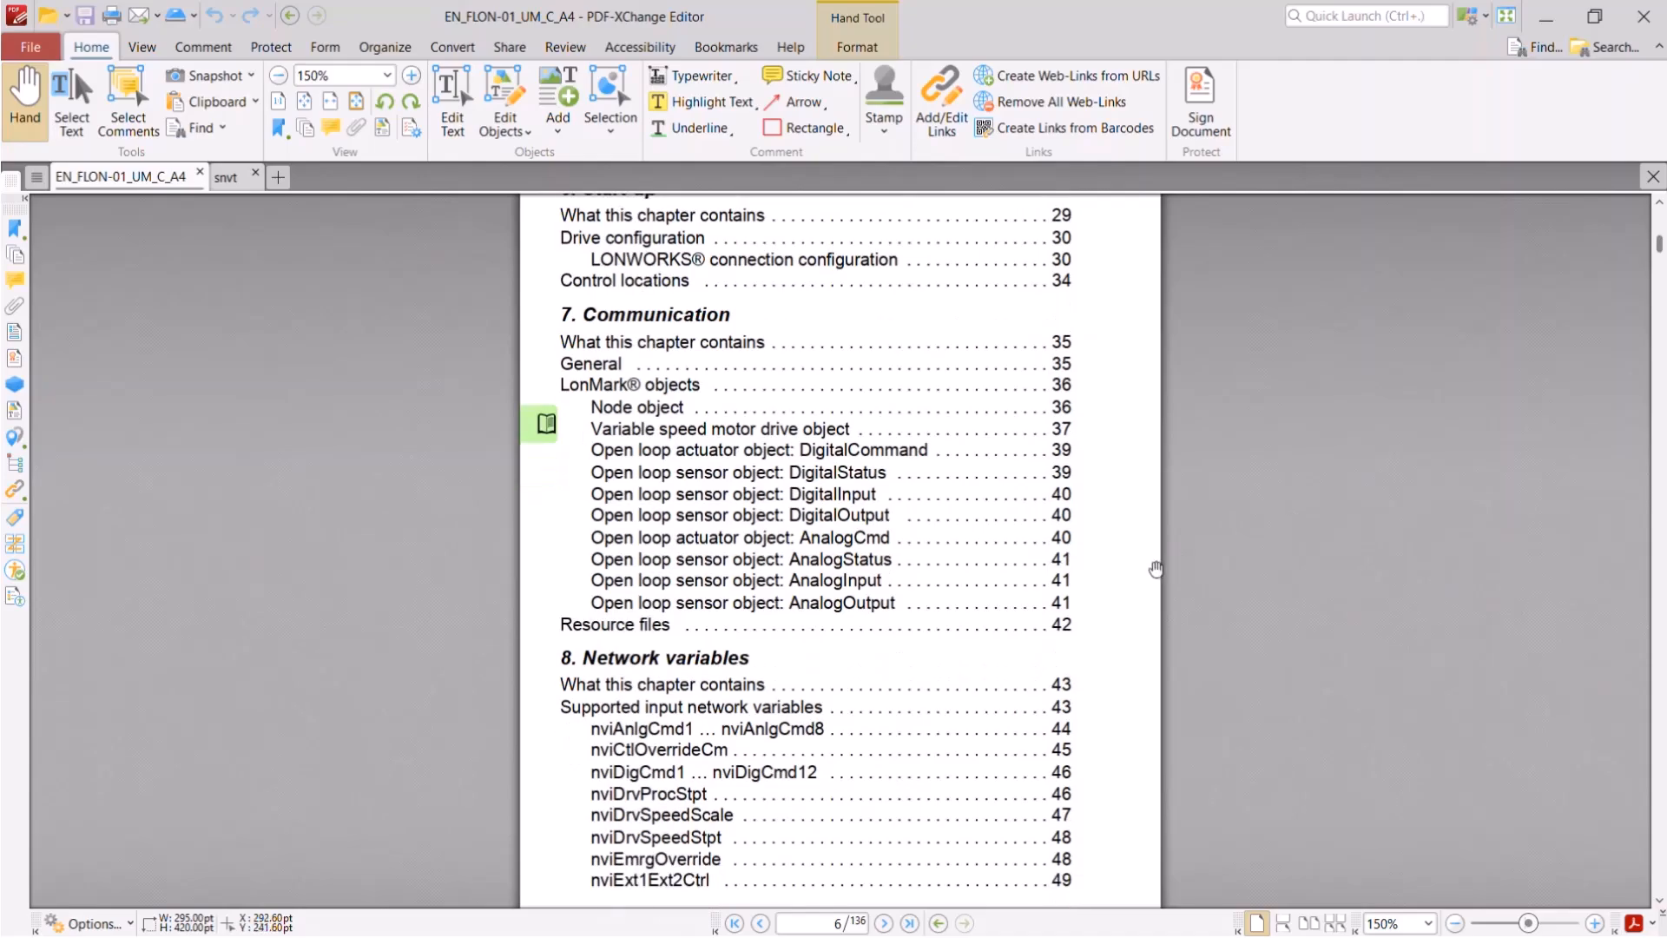
{"action": "scroll", "coordinate": [1154, 565], "scroll_direction": "down", "scroll_amount": 1}
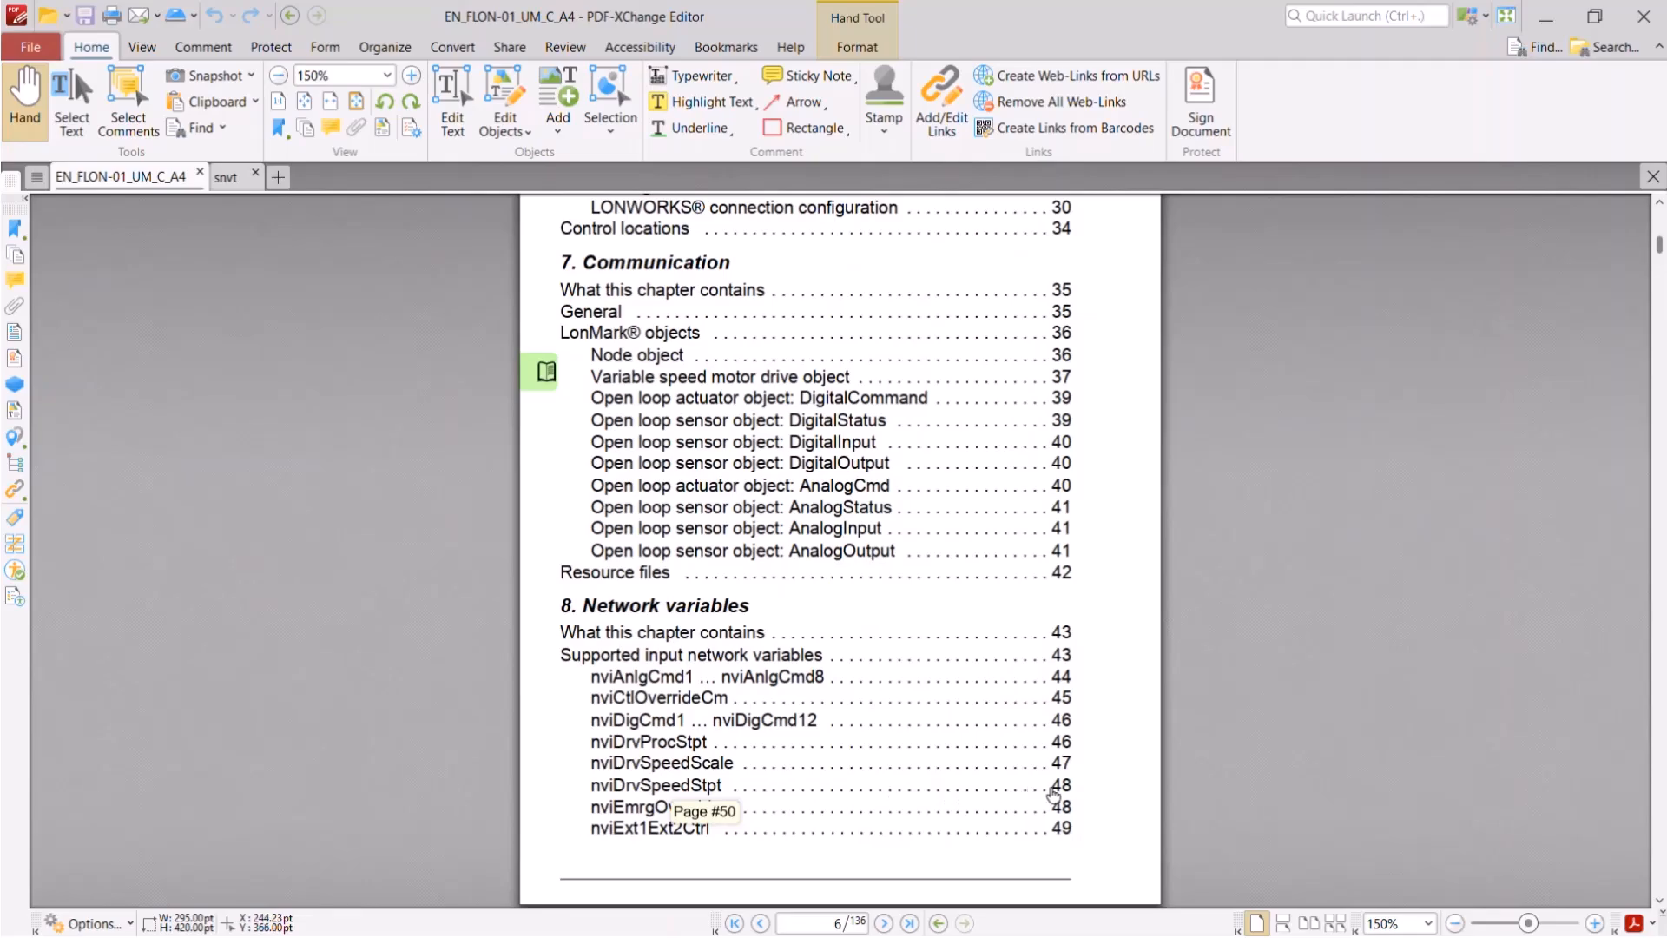
{"action": "left_click", "coordinate": [1068, 787]}
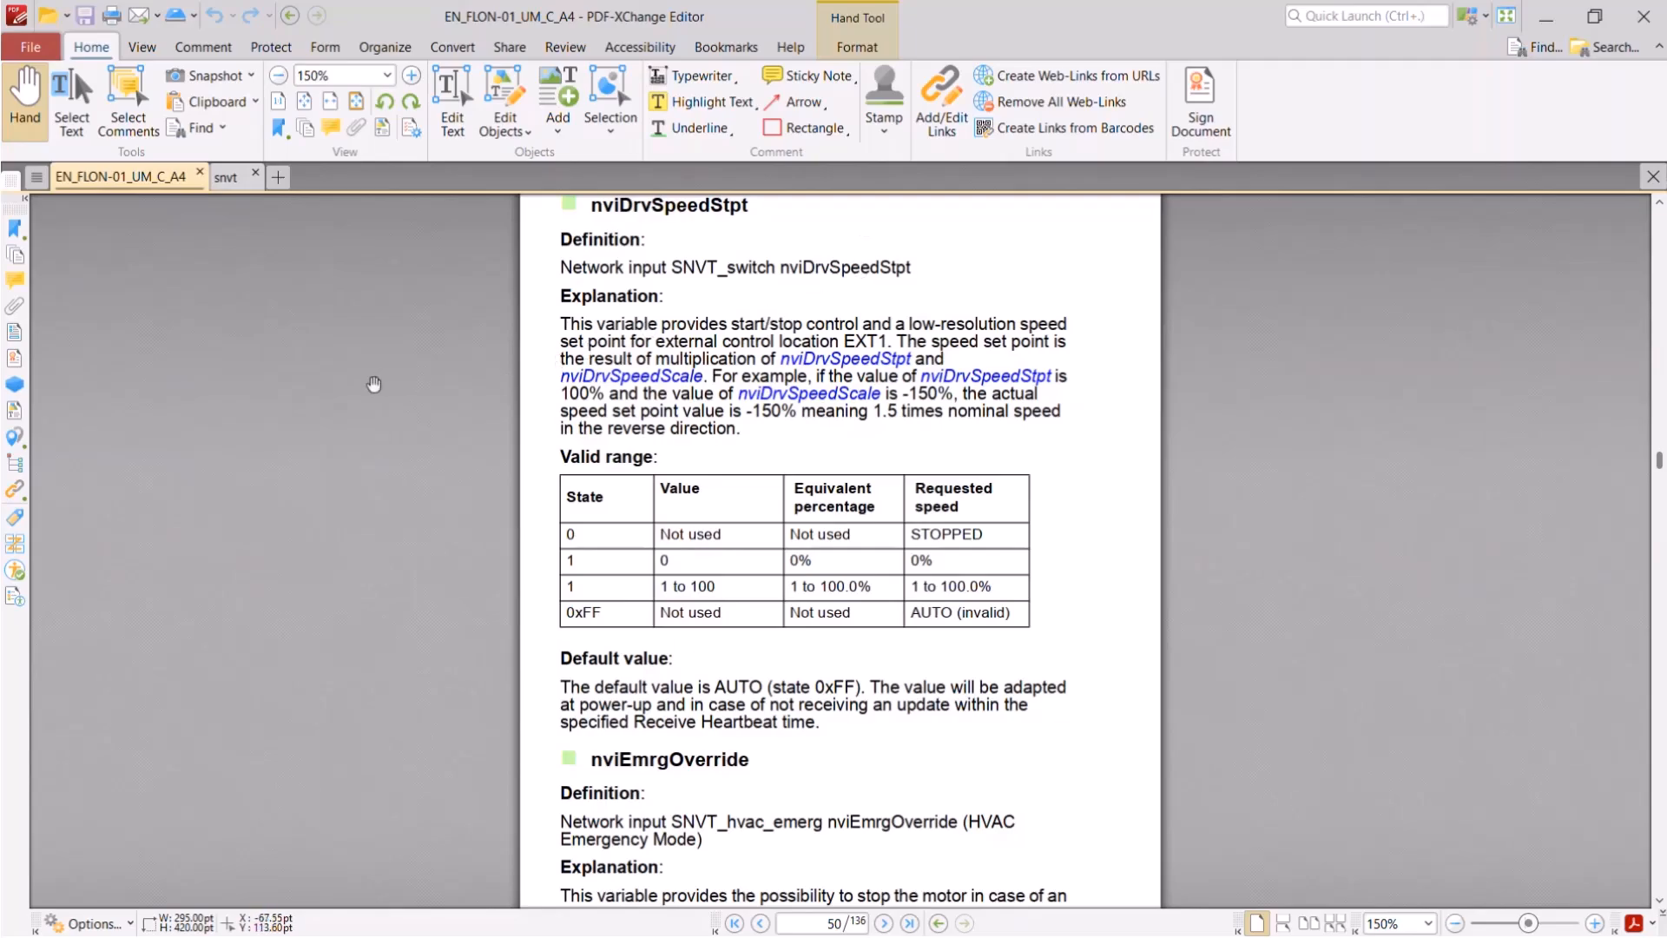
Search the SNVT Master List document for snvt_switch and go to the SNVT_switch section from its contents entry
{"action": "left_click", "coordinate": [226, 178]}
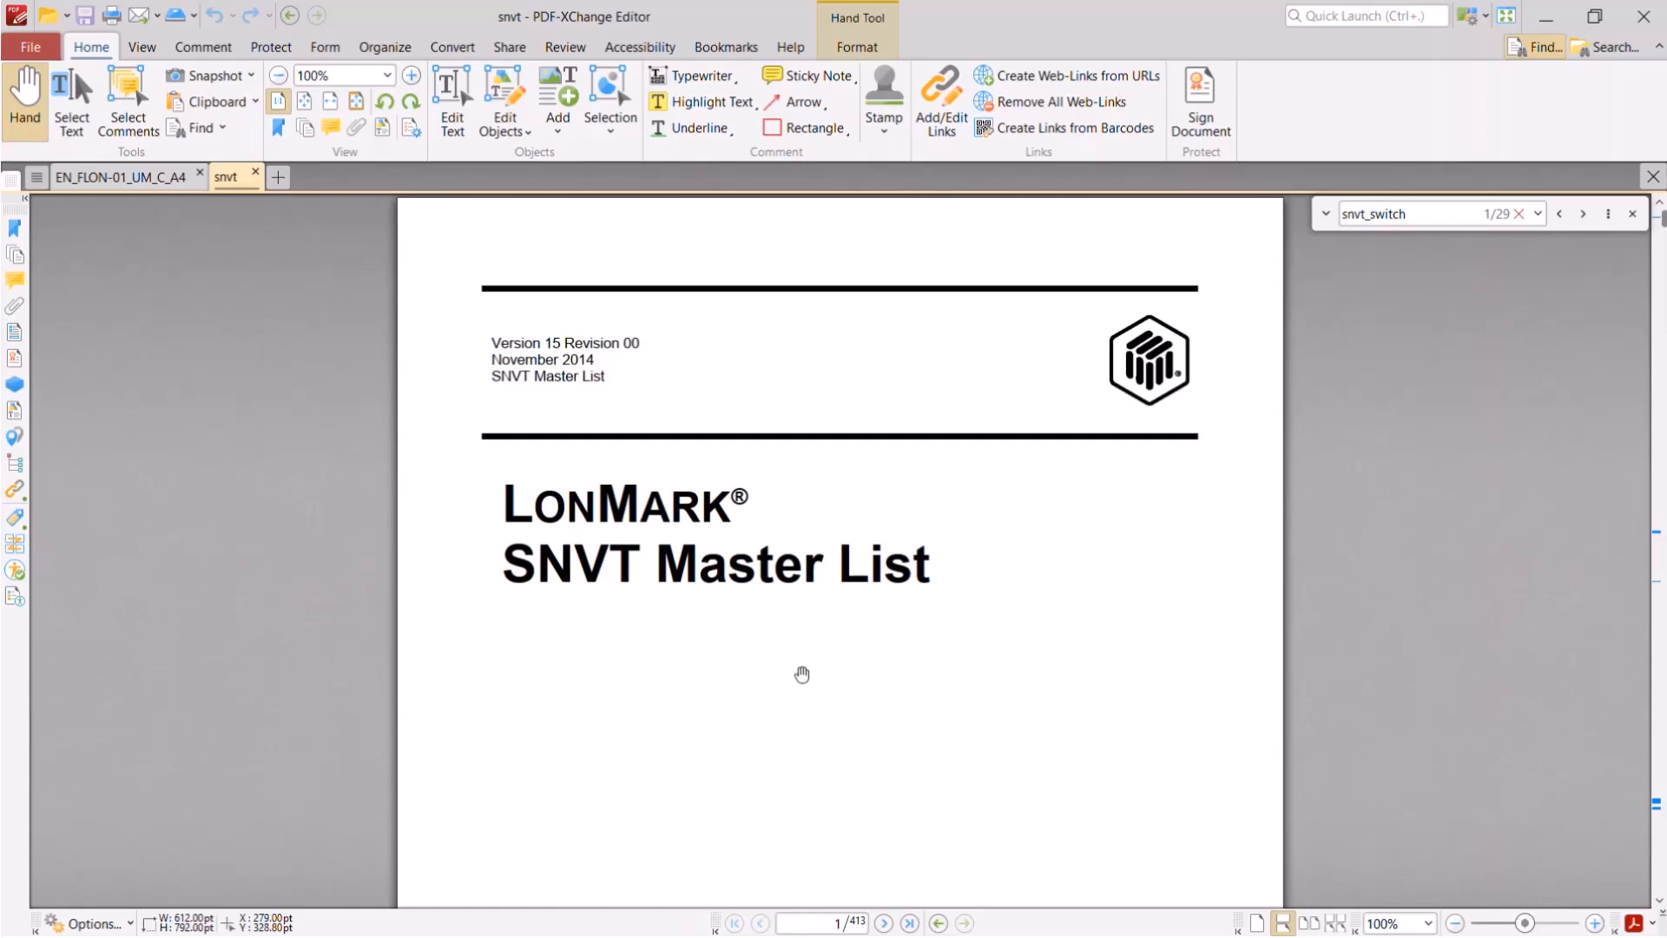
{"action": "left_click", "coordinate": [126, 184]}
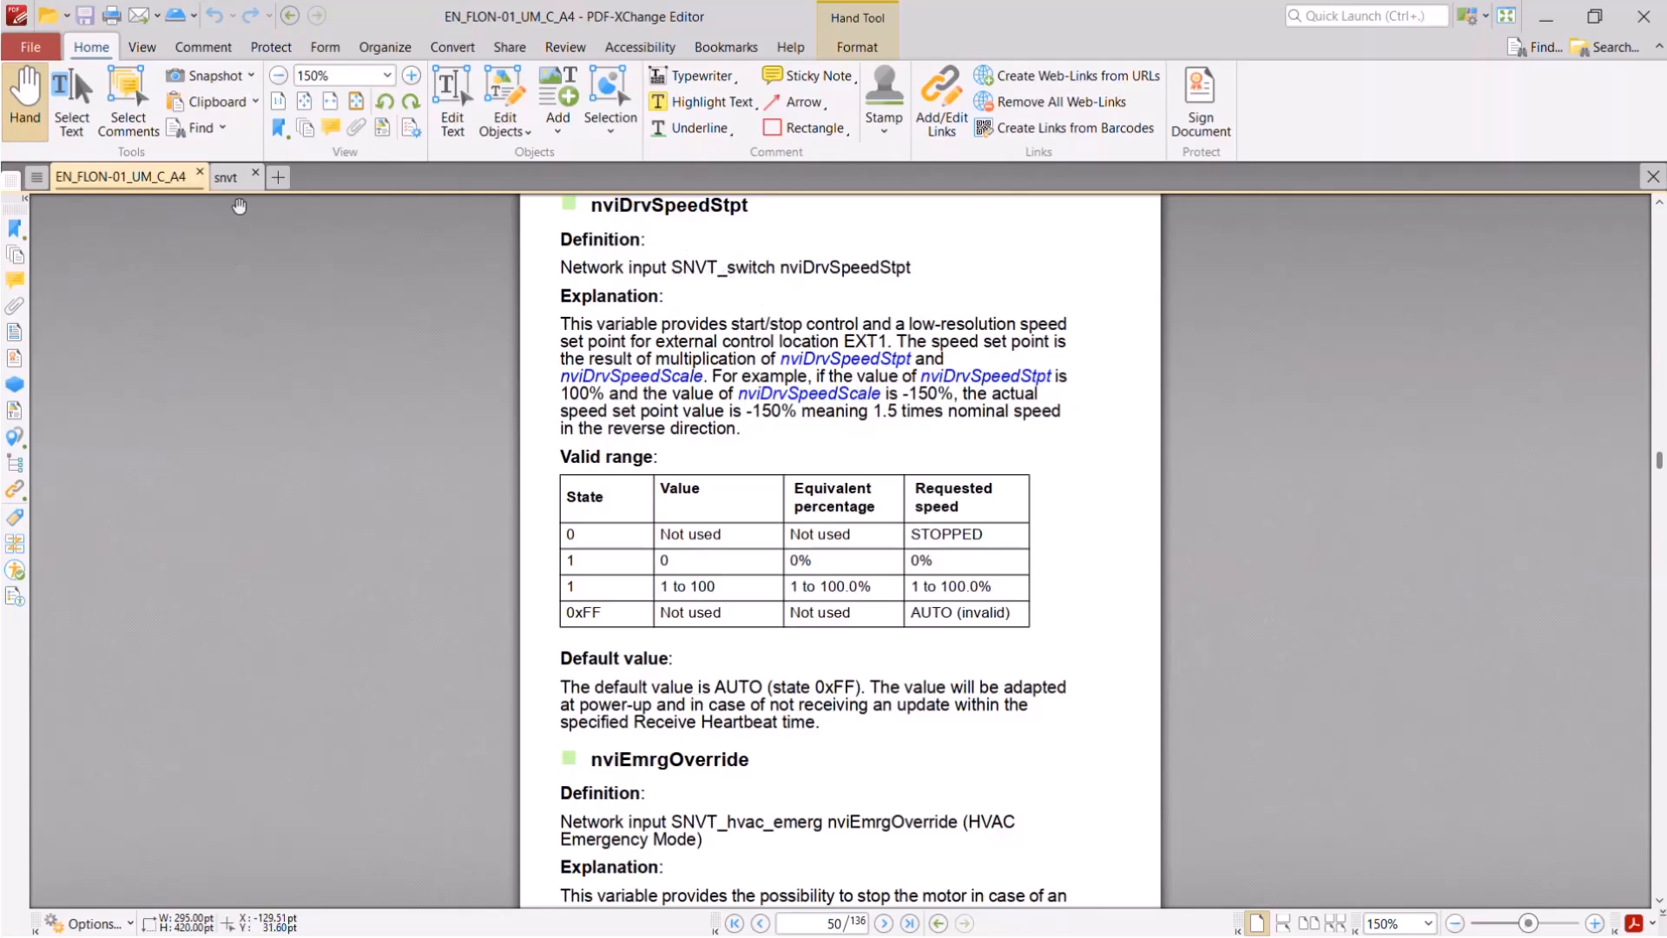
{"action": "left_click", "coordinate": [236, 178]}
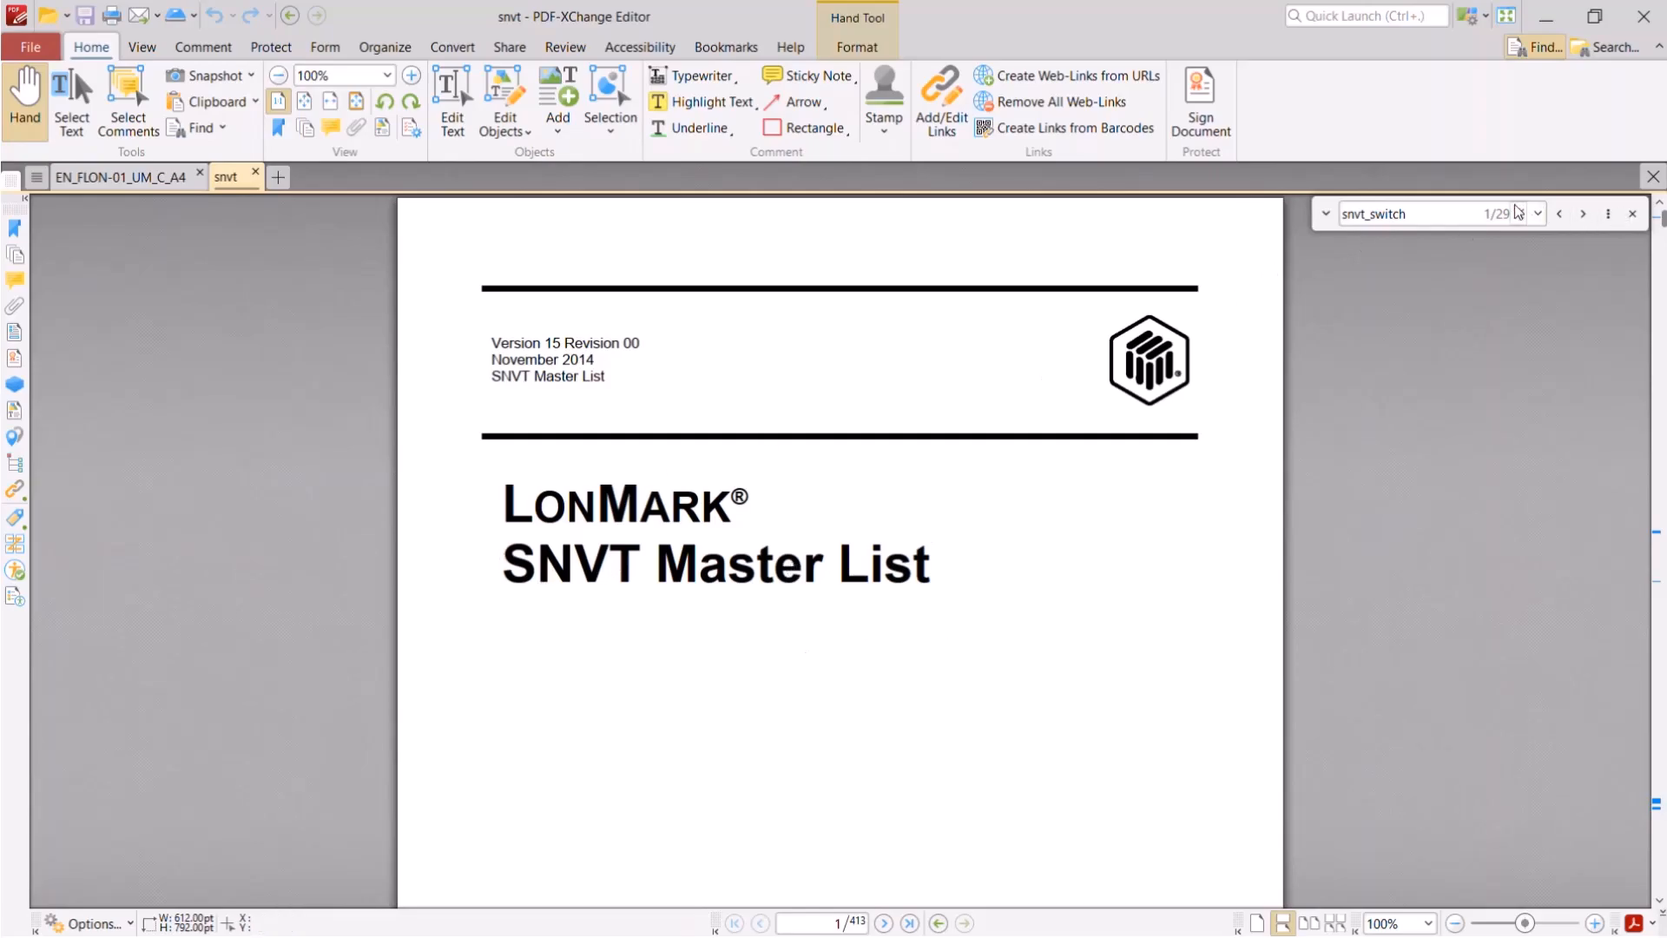
{"action": "left_click", "coordinate": [1426, 209]}
{"action": "key", "text": "Return"}
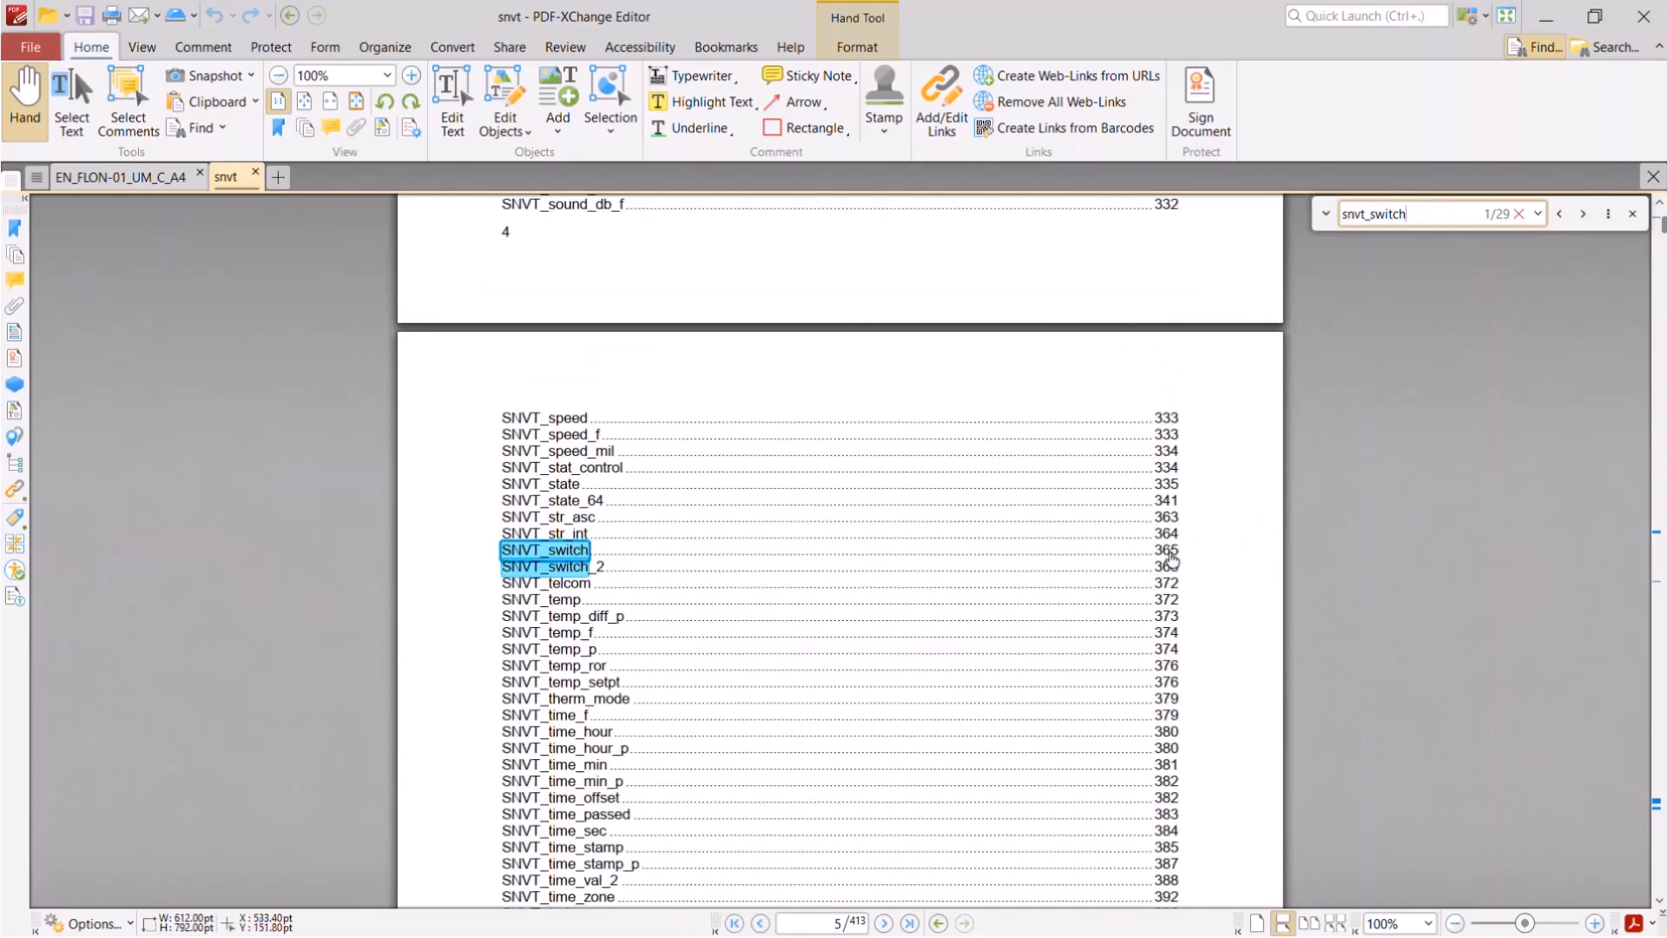
{"action": "left_click", "coordinate": [1173, 558]}
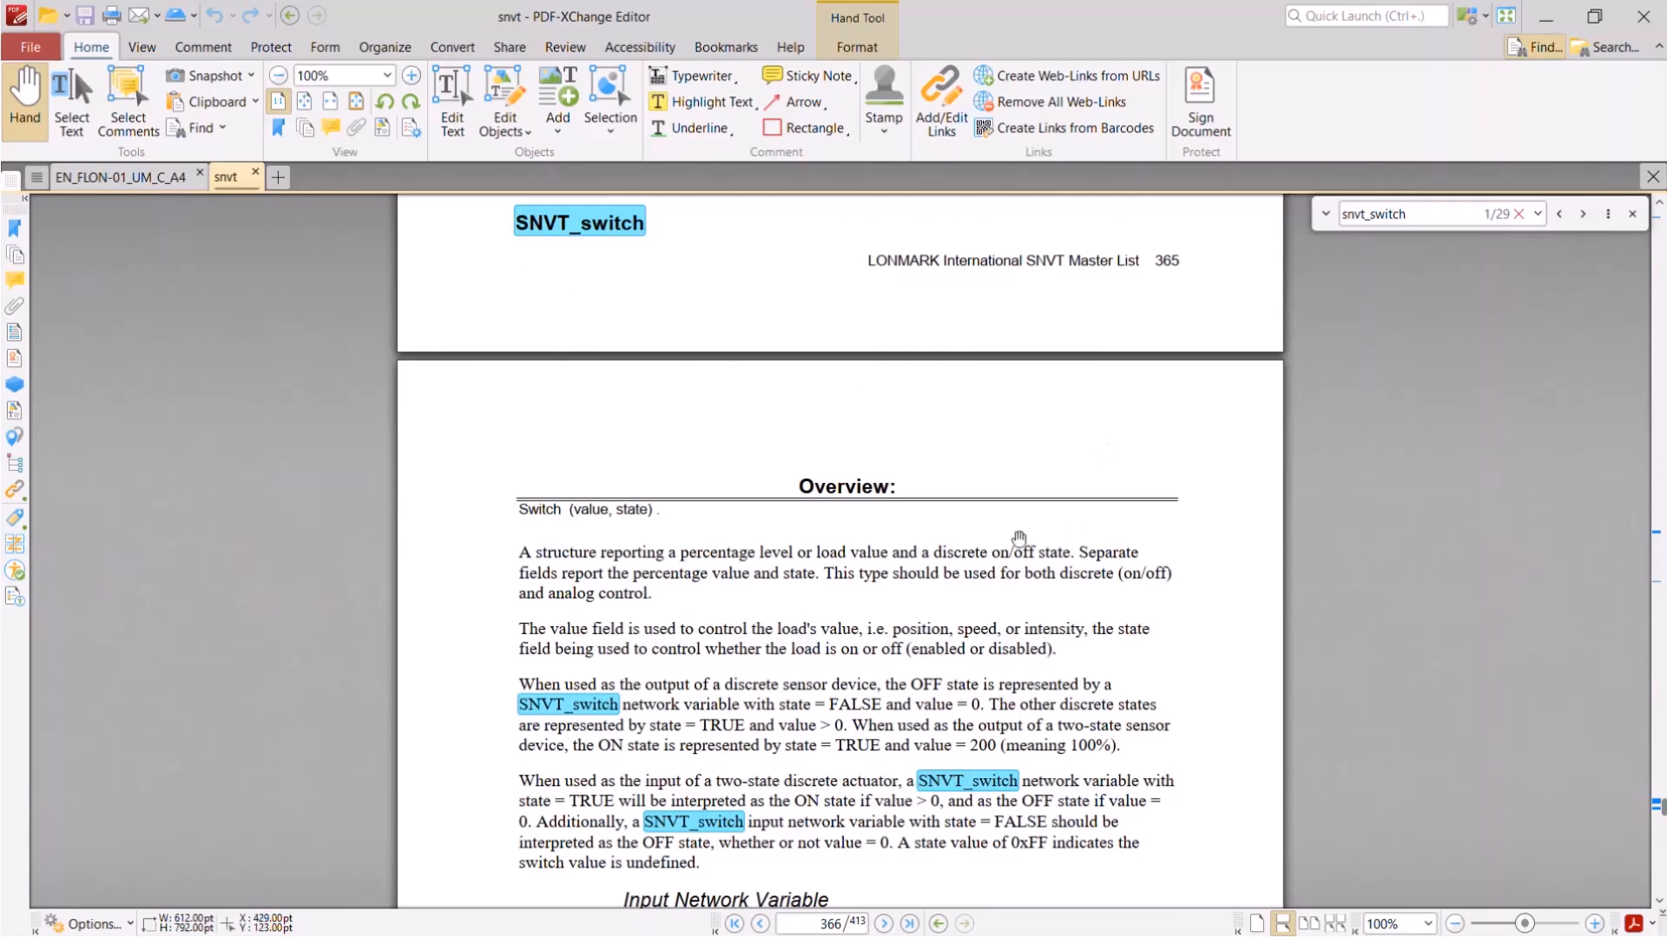
Examine the SNVT_switch overview, its input and output variable tables, and the value and state structure details
{"action": "left_click_drag", "start_coordinate": [931, 596], "coordinate": [944, 383]}
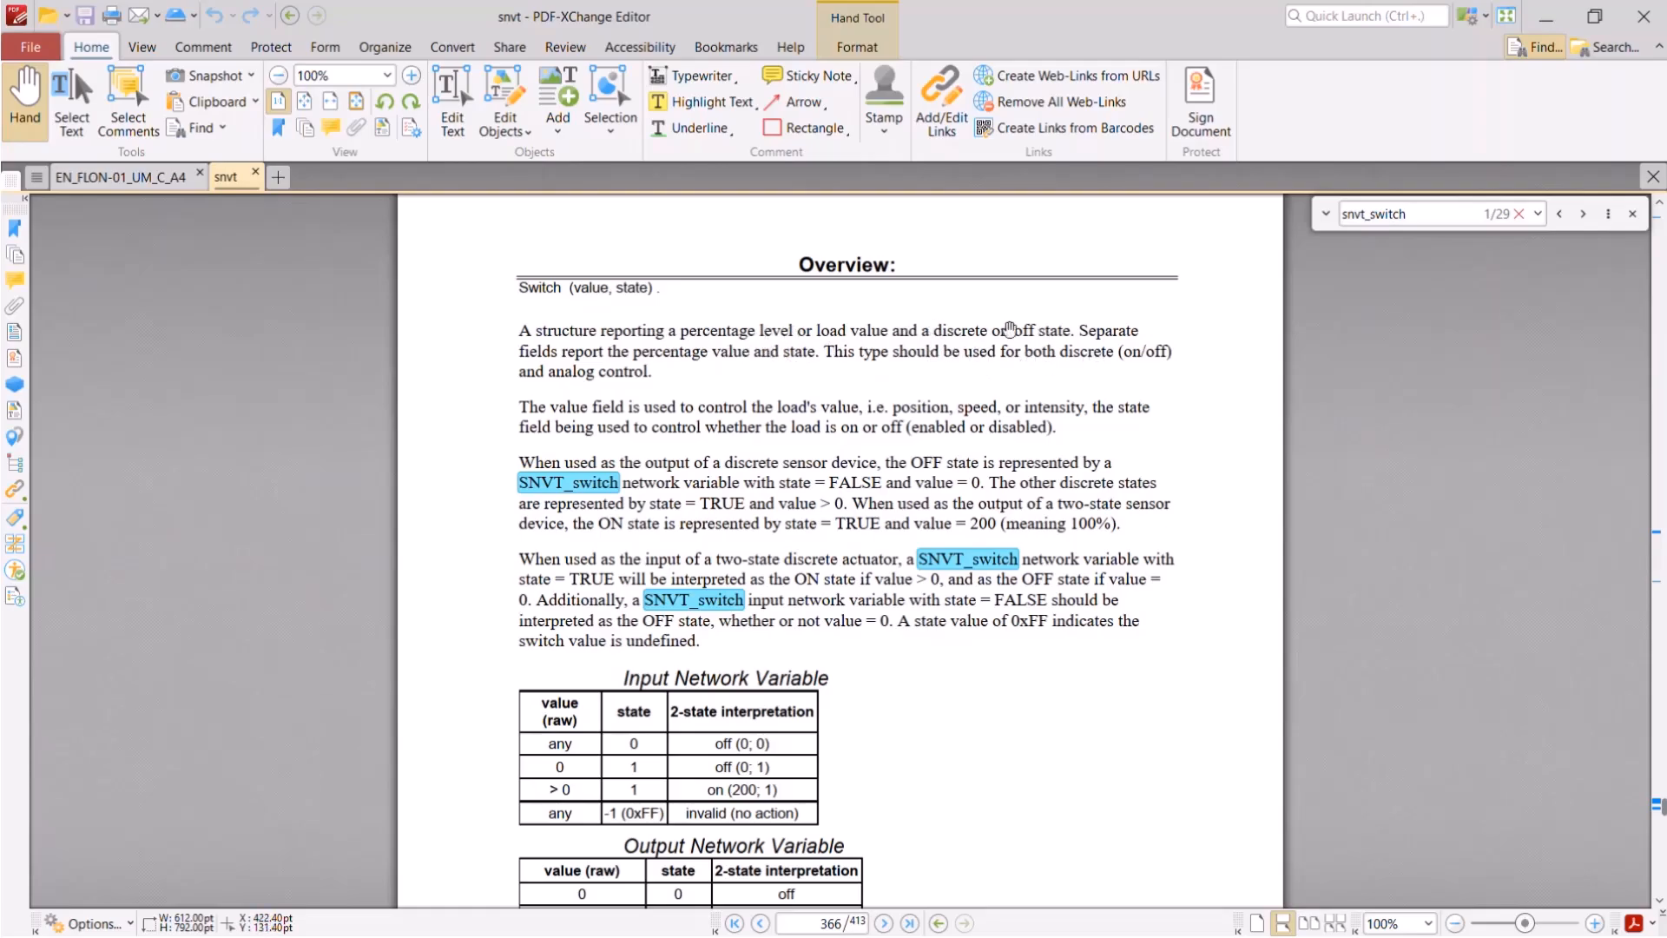
{"action": "left_click_drag", "start_coordinate": [940, 499], "coordinate": [958, 305]}
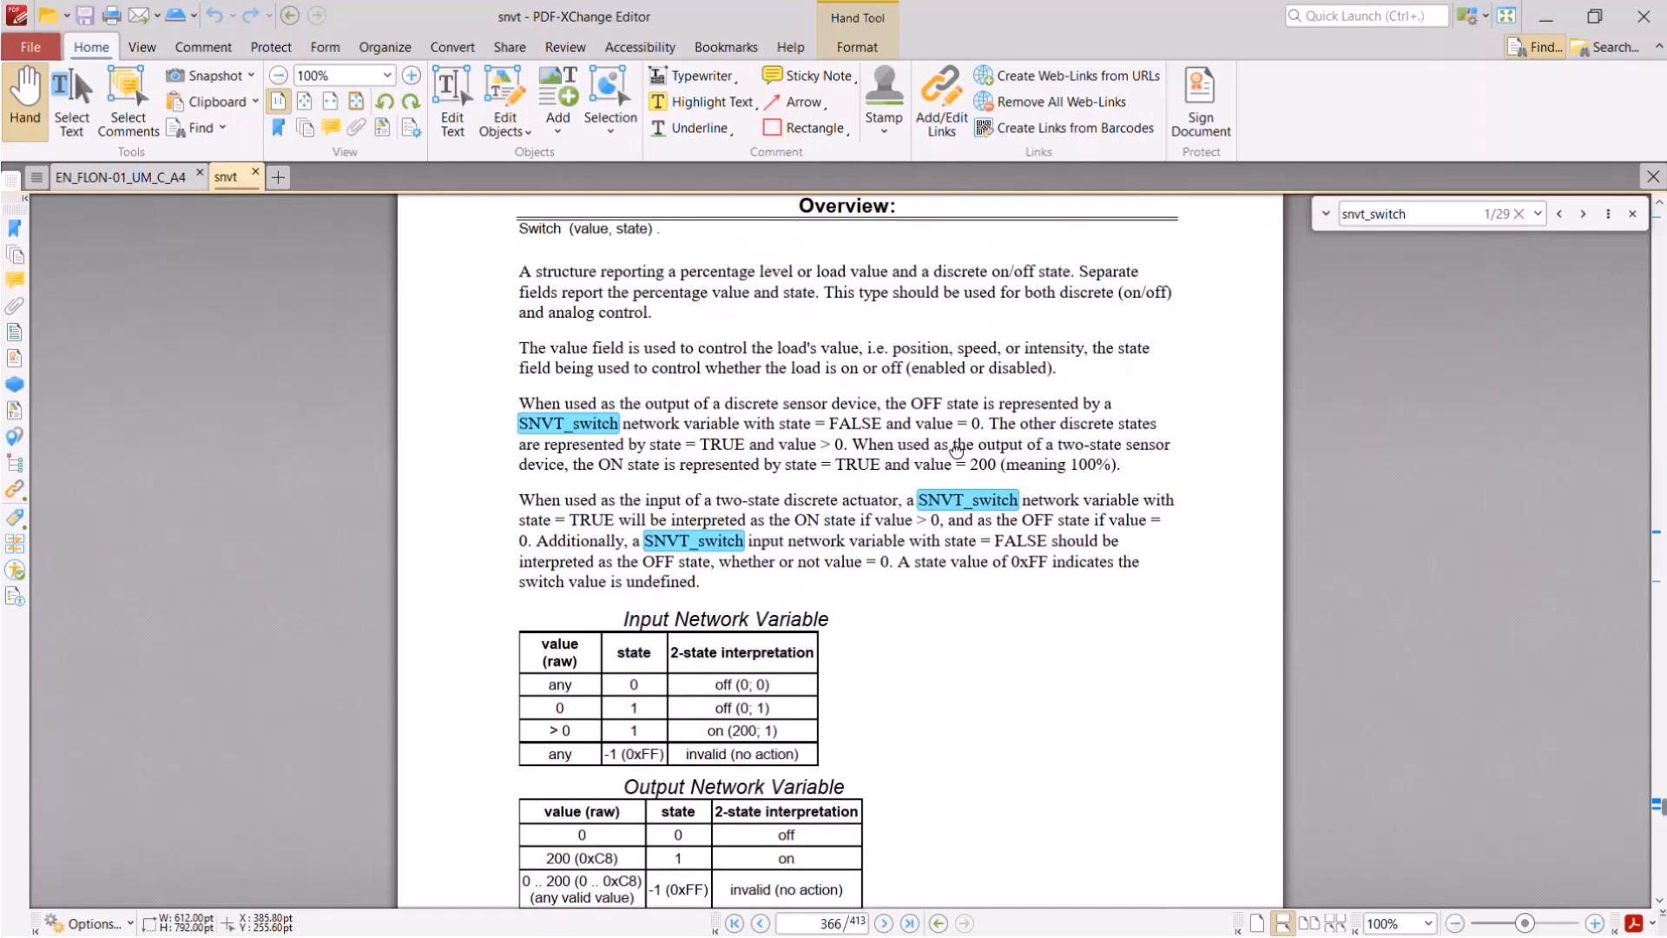
{"action": "scroll", "coordinate": [782, 365], "scroll_direction": "up", "scroll_amount": 1}
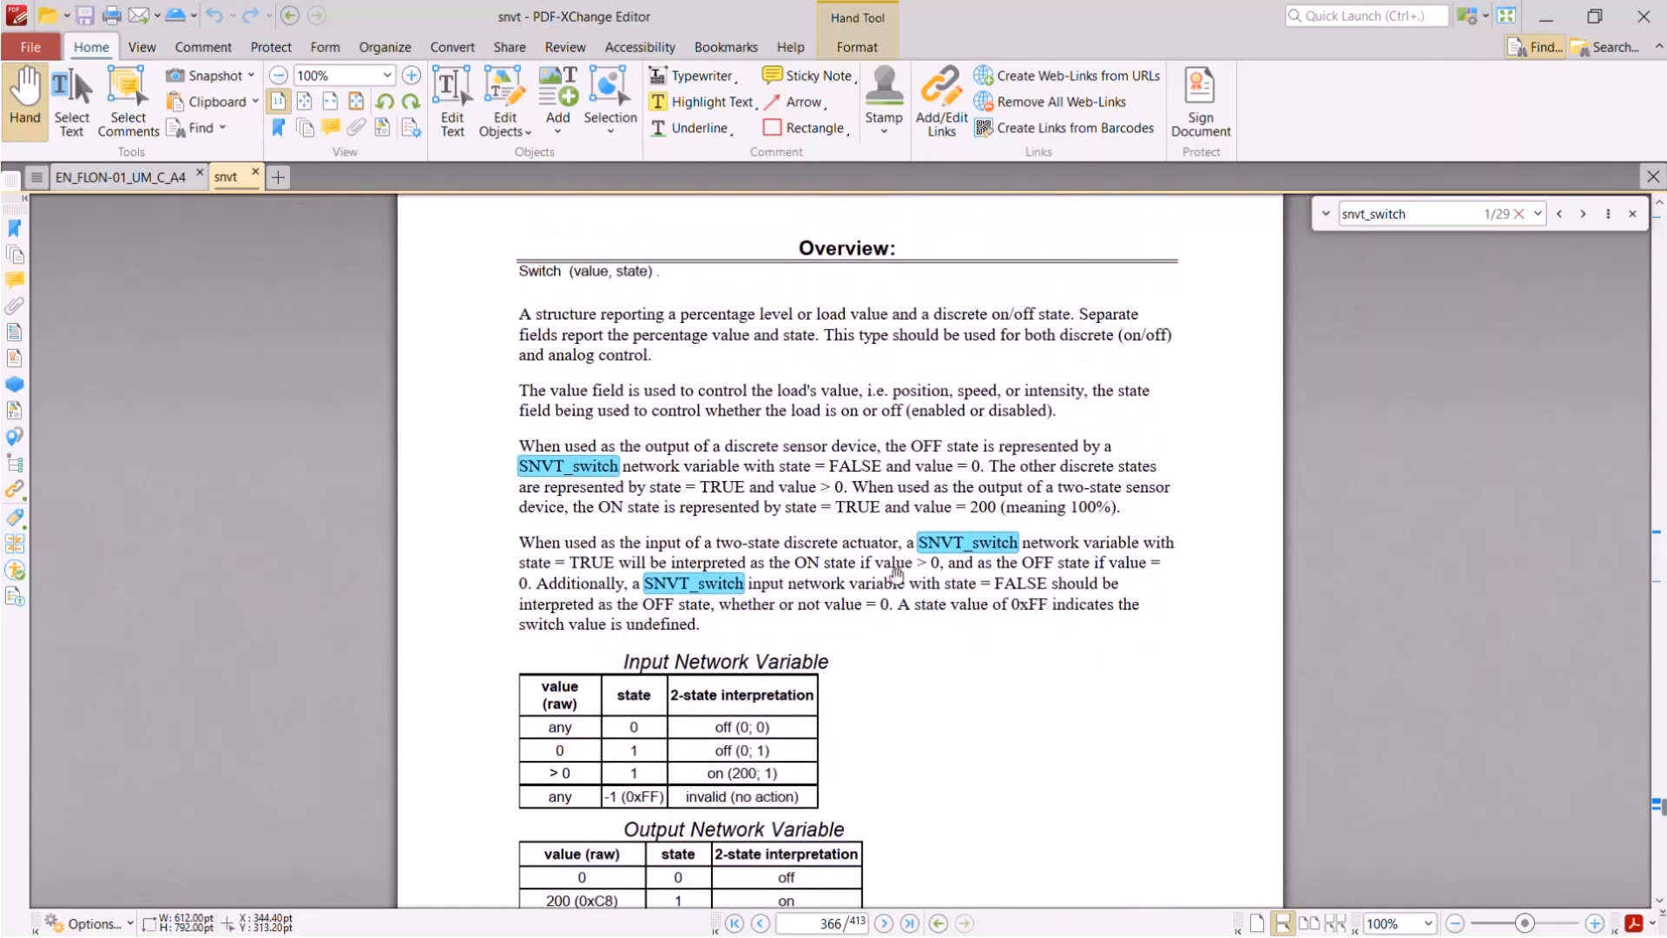
{"action": "scroll", "coordinate": [955, 730], "scroll_direction": "down", "scroll_amount": 10}
{"action": "scroll", "coordinate": [926, 715], "scroll_direction": "down", "scroll_amount": 8}
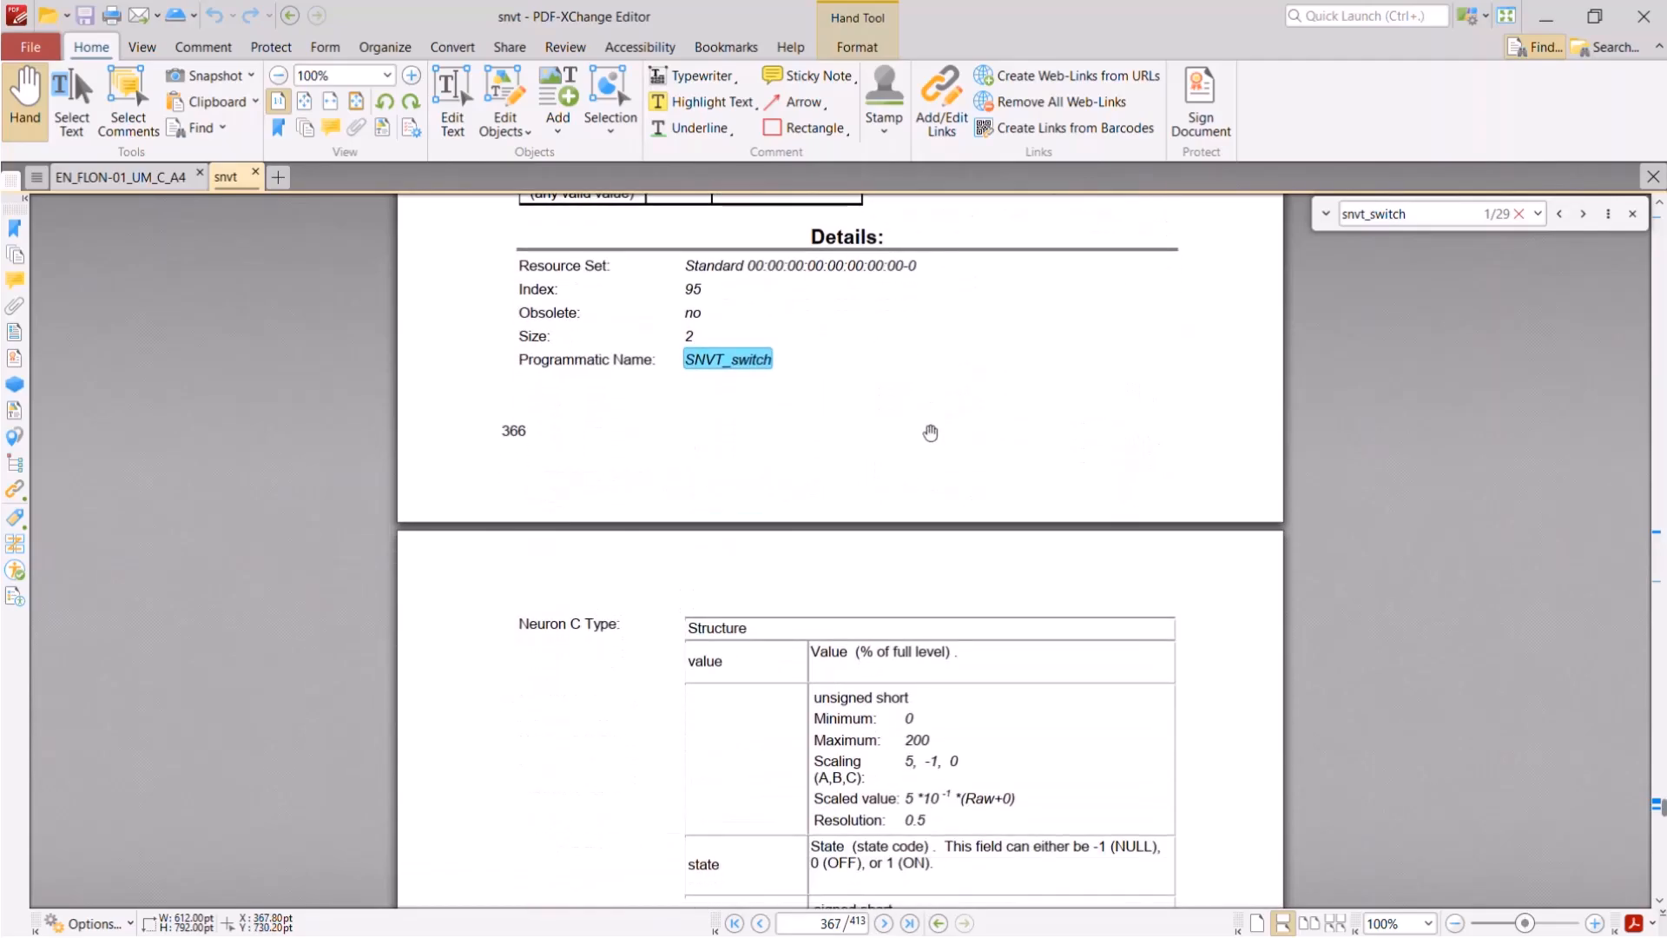
{"action": "scroll", "coordinate": [990, 607], "scroll_direction": "down", "scroll_amount": 2}
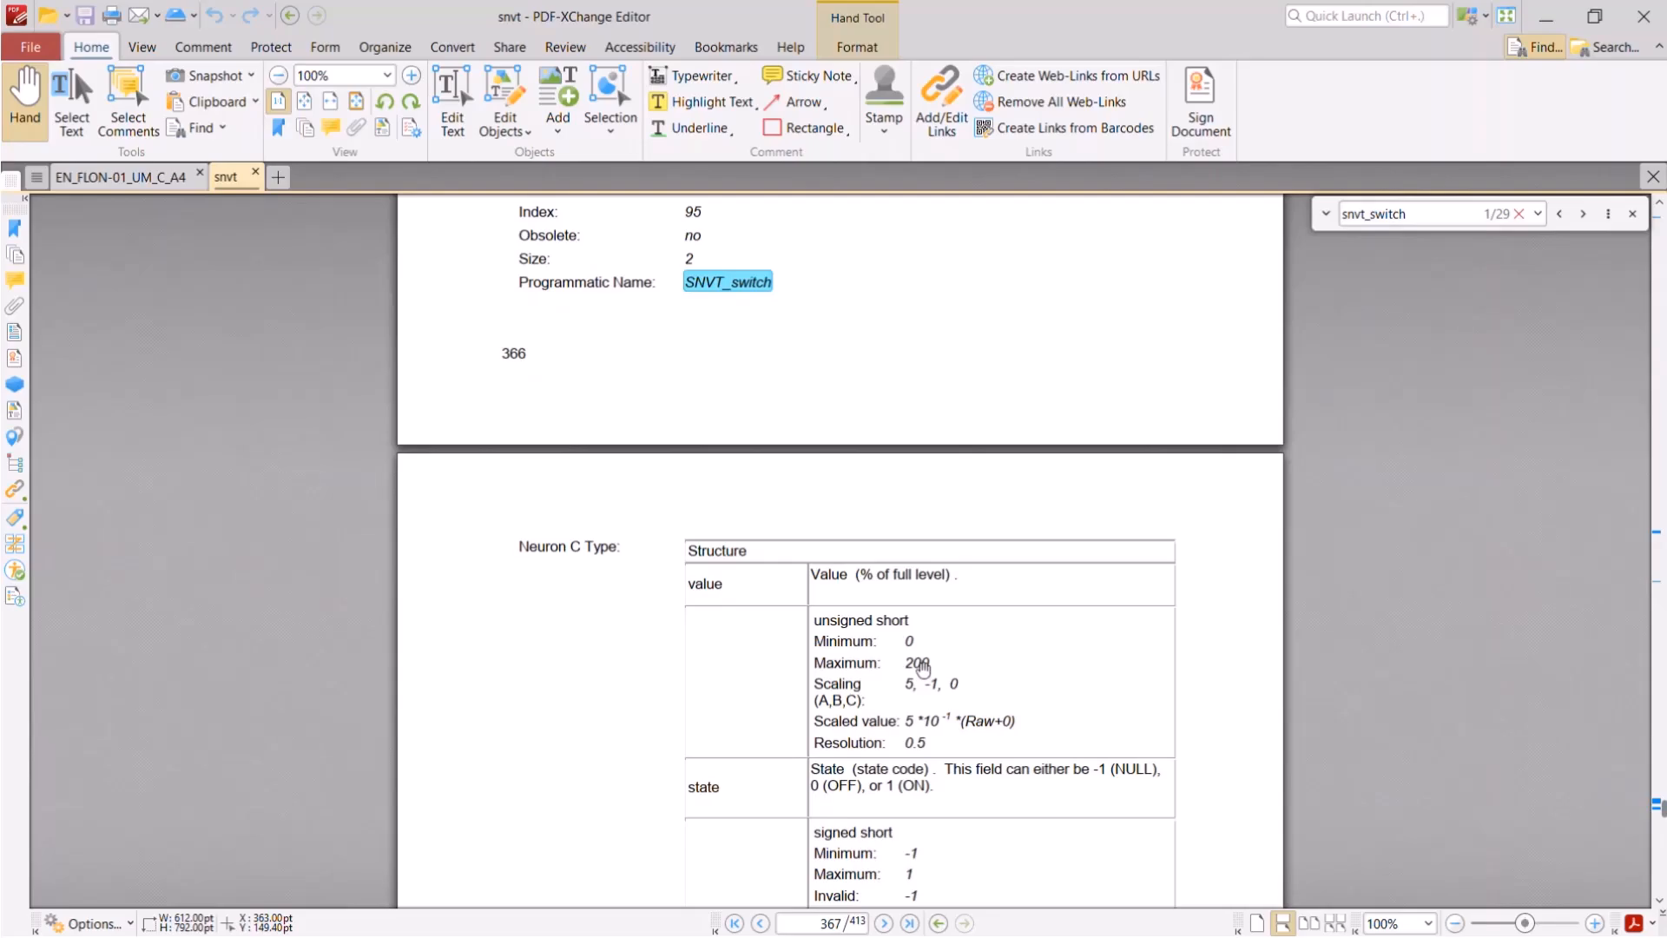
{"action": "left_click_drag", "start_coordinate": [960, 316], "coordinate": [954, 524]}
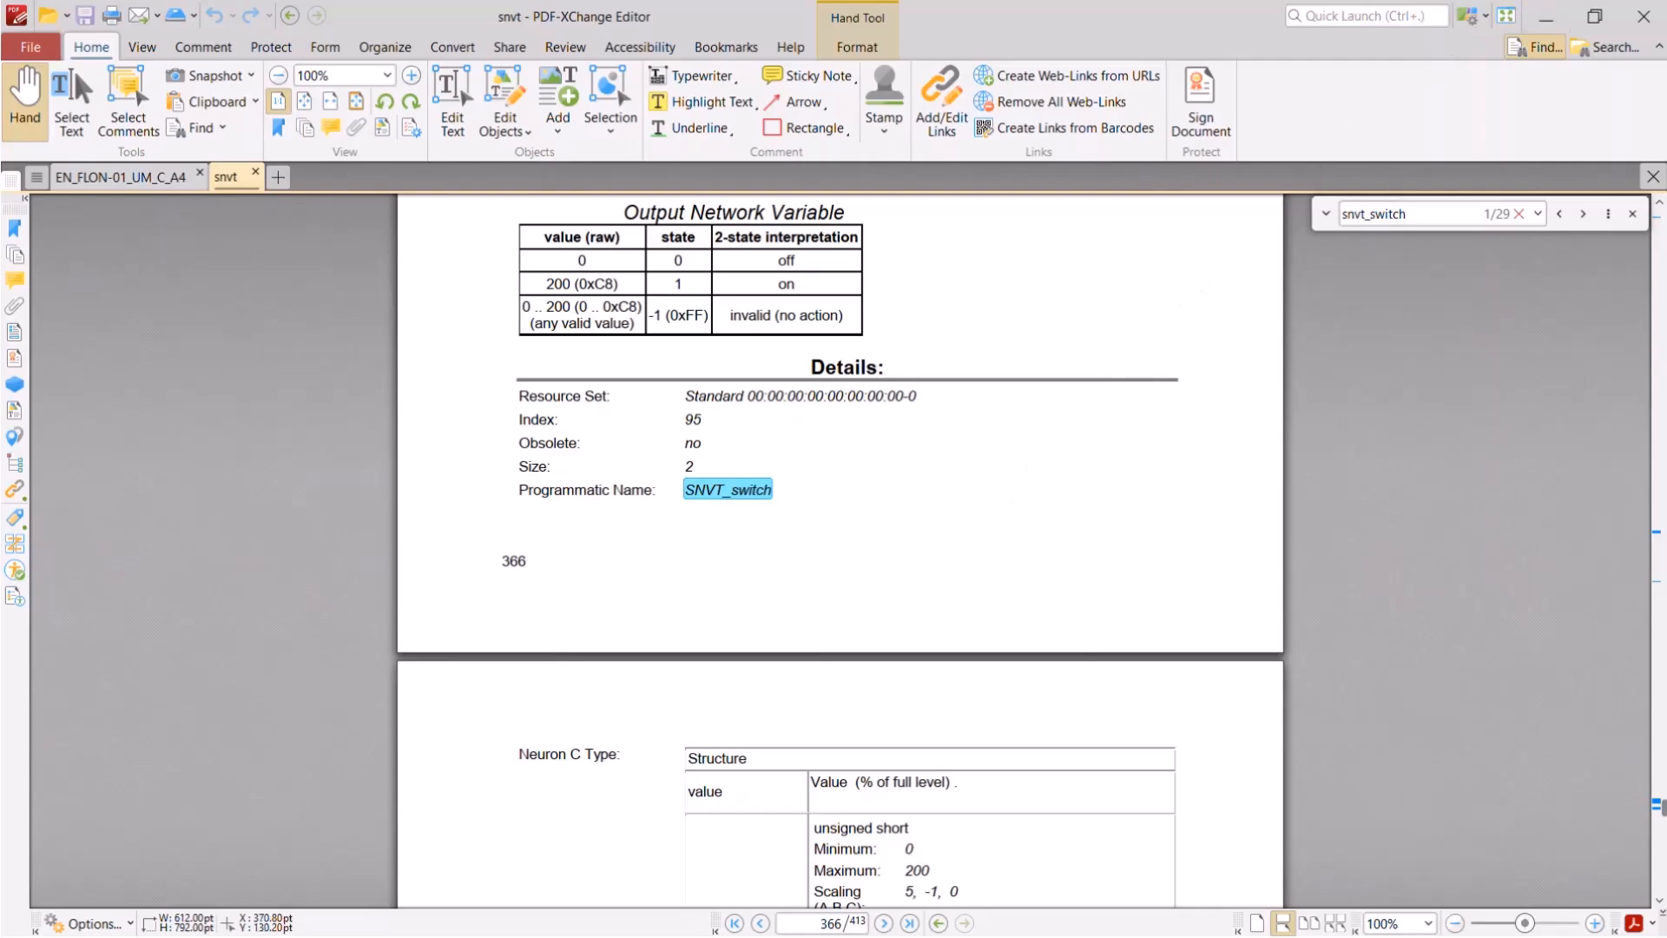
Switch to the NodeUtil_3.53 folder in File Explorer and open FLON.XIF in Notepad++
{"action": "key", "text": "alt+Tab"}
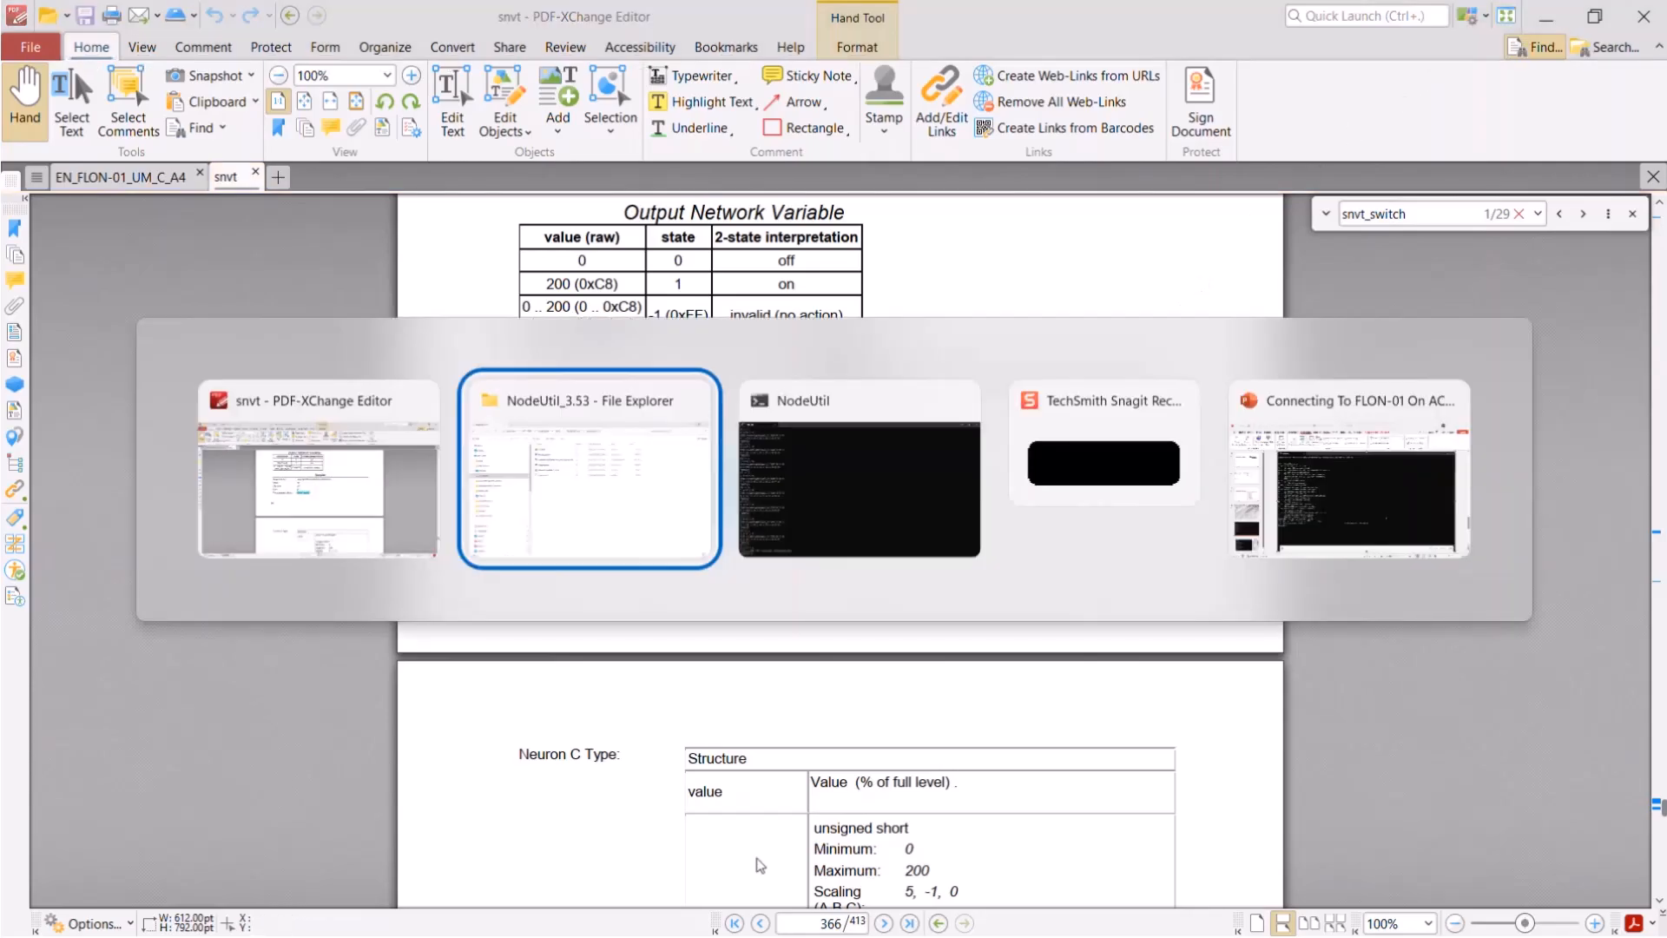
{"action": "left_click", "coordinate": [590, 459]}
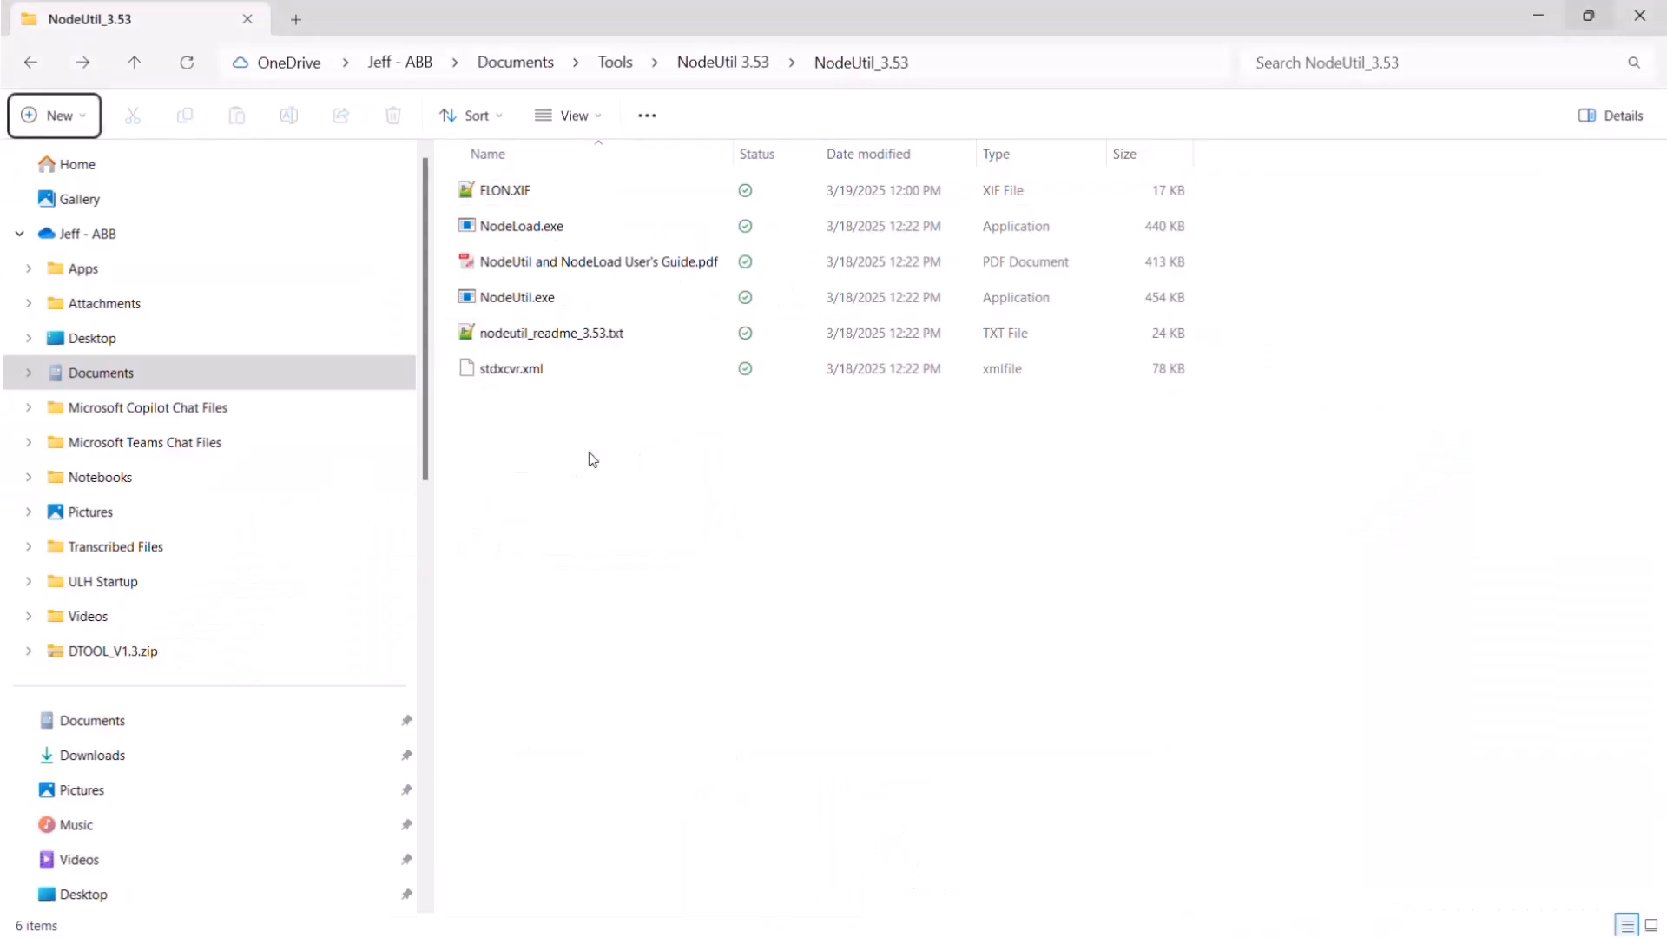
{"action": "double_click", "coordinate": [501, 192]}
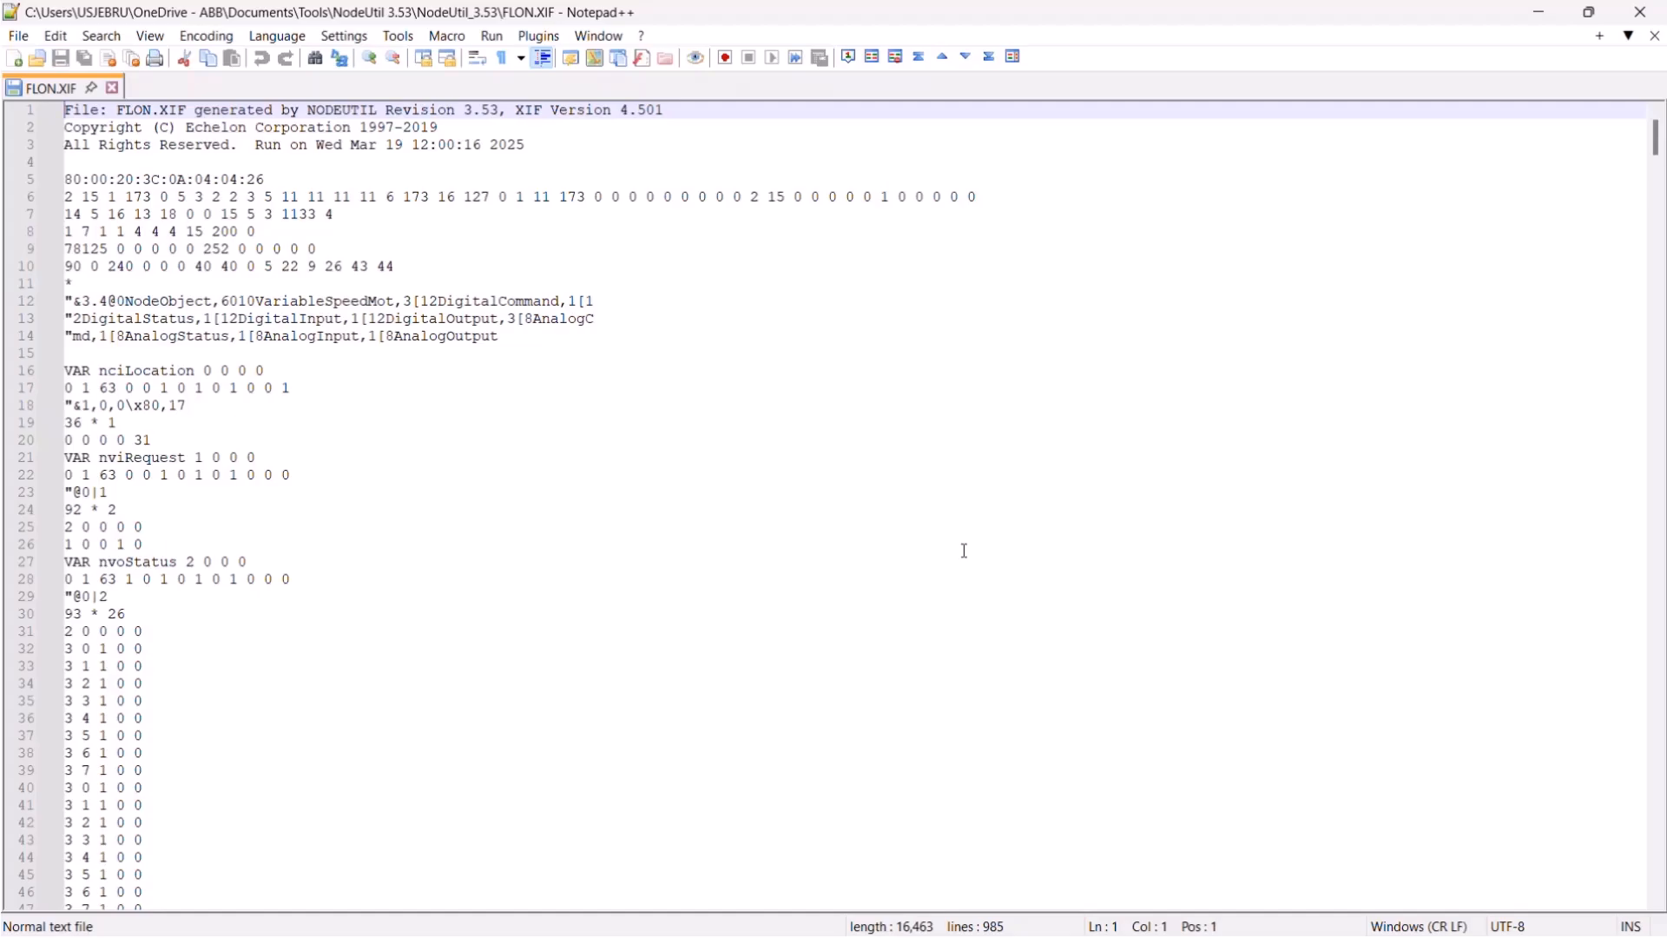
Search FLON.XIF for nvidrvspeed and select the whole nviDrvSpeedStpt variable line
{"action": "key", "text": "ctrl+f"}
{"action": "type", "text": "nv"}
{"action": "type", "text": "idrv"}
{"action": "type", "text": "speed"}
{"action": "key", "text": "Return"}
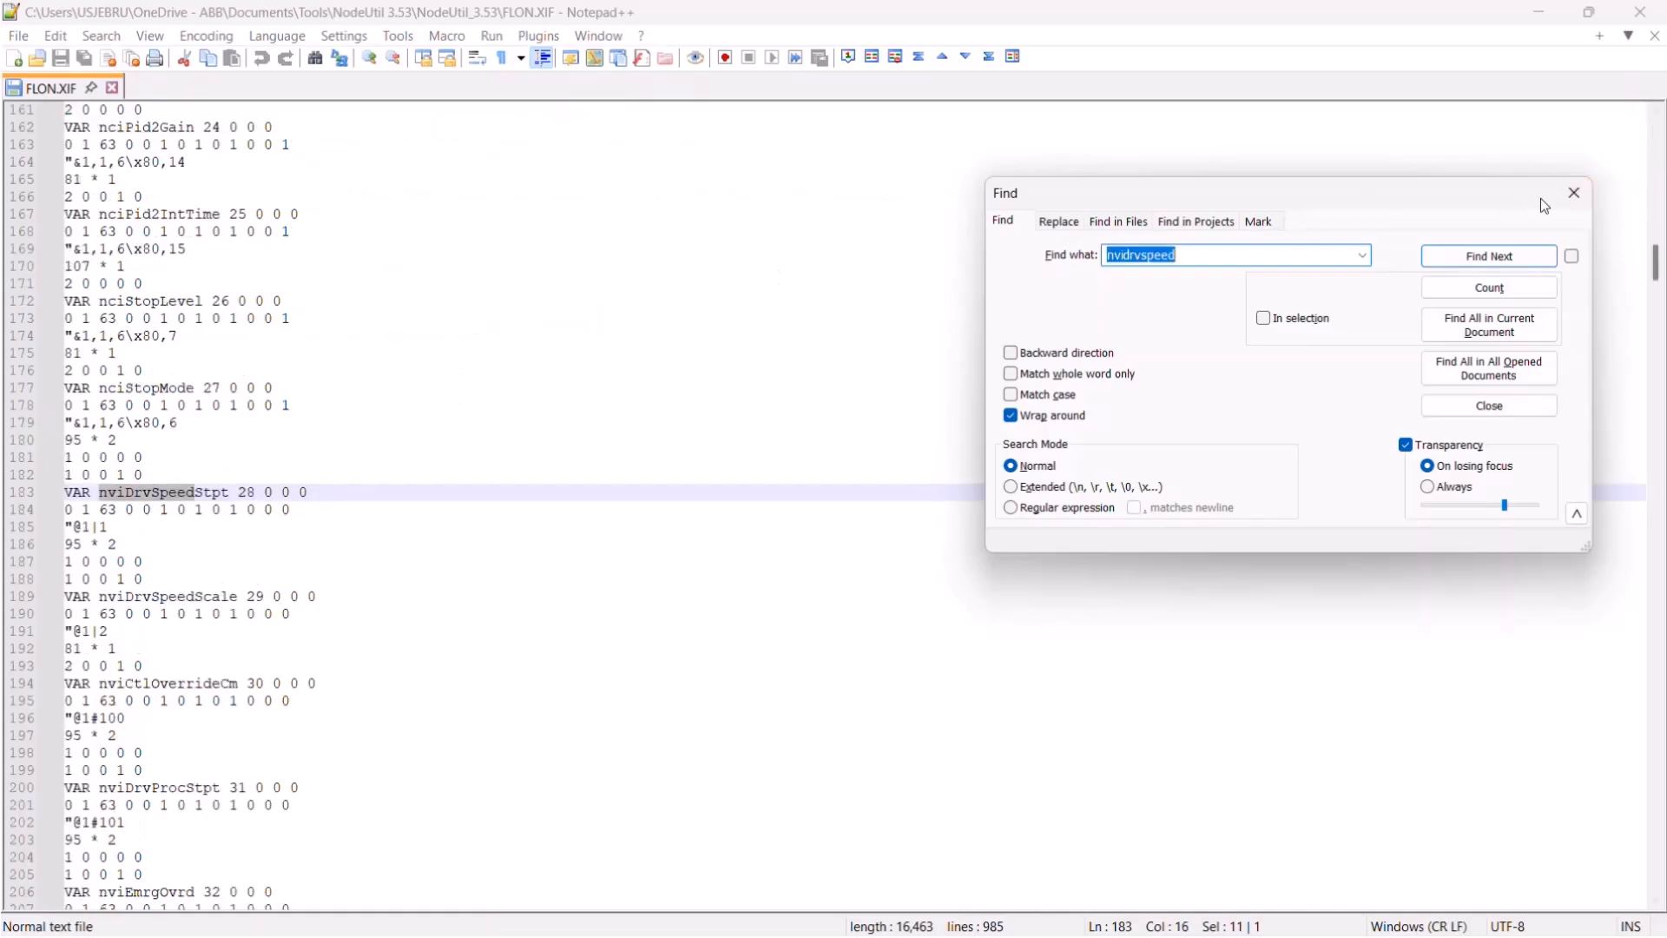
{"action": "left_click", "coordinate": [1574, 193]}
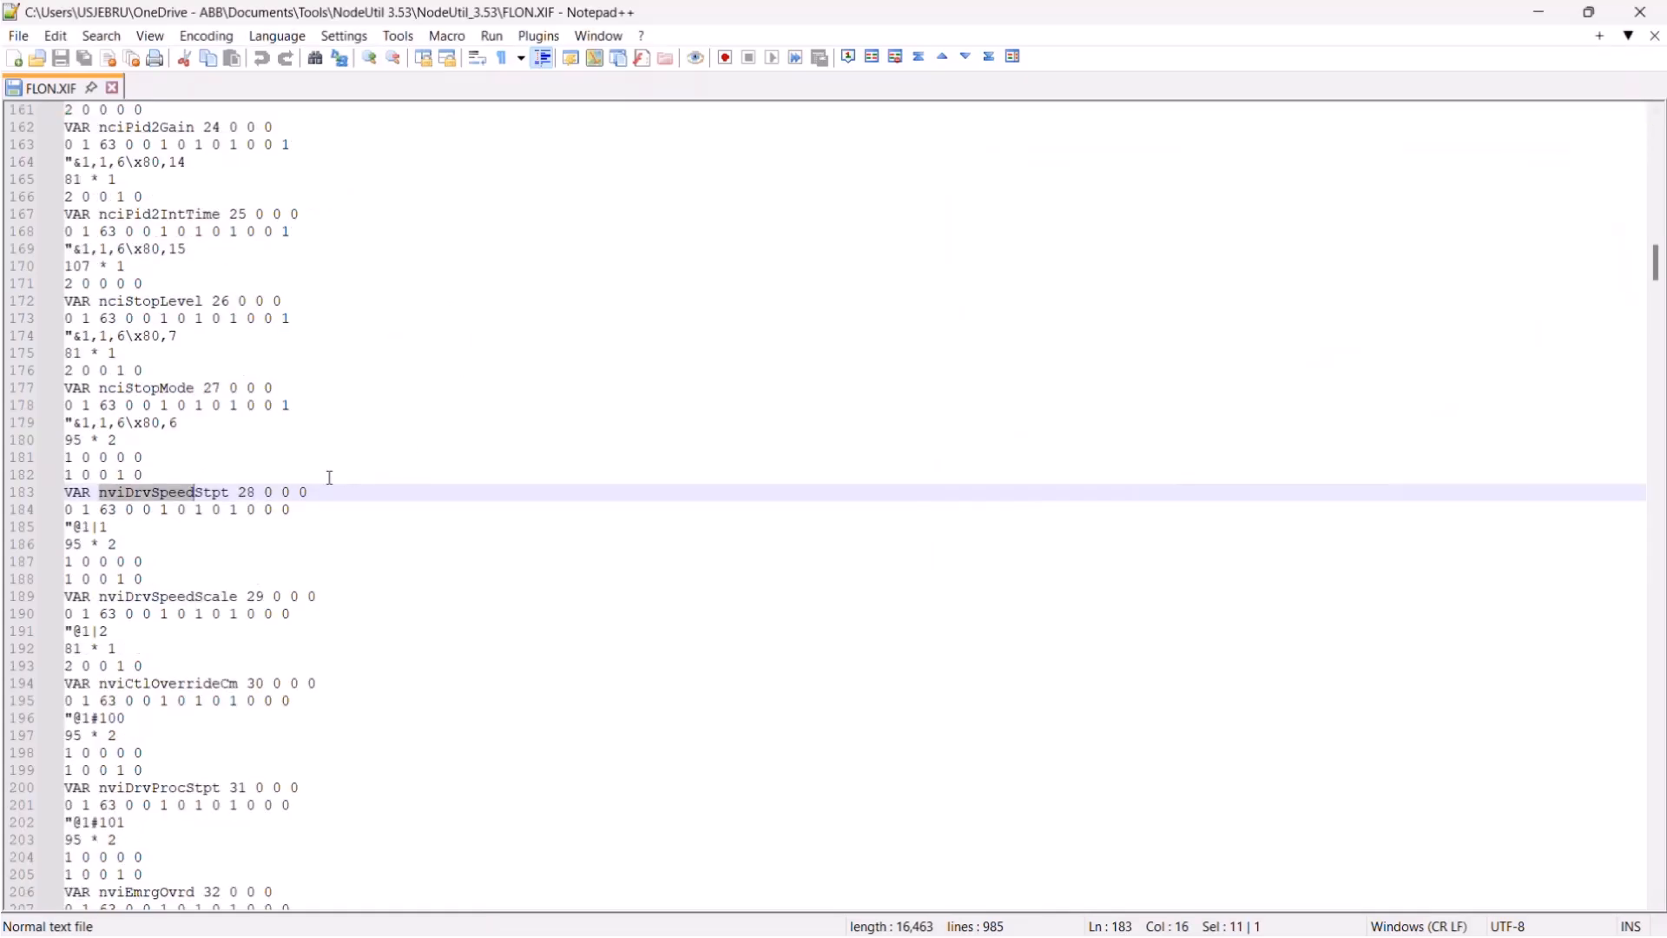
{"action": "left_click", "coordinate": [22, 495]}
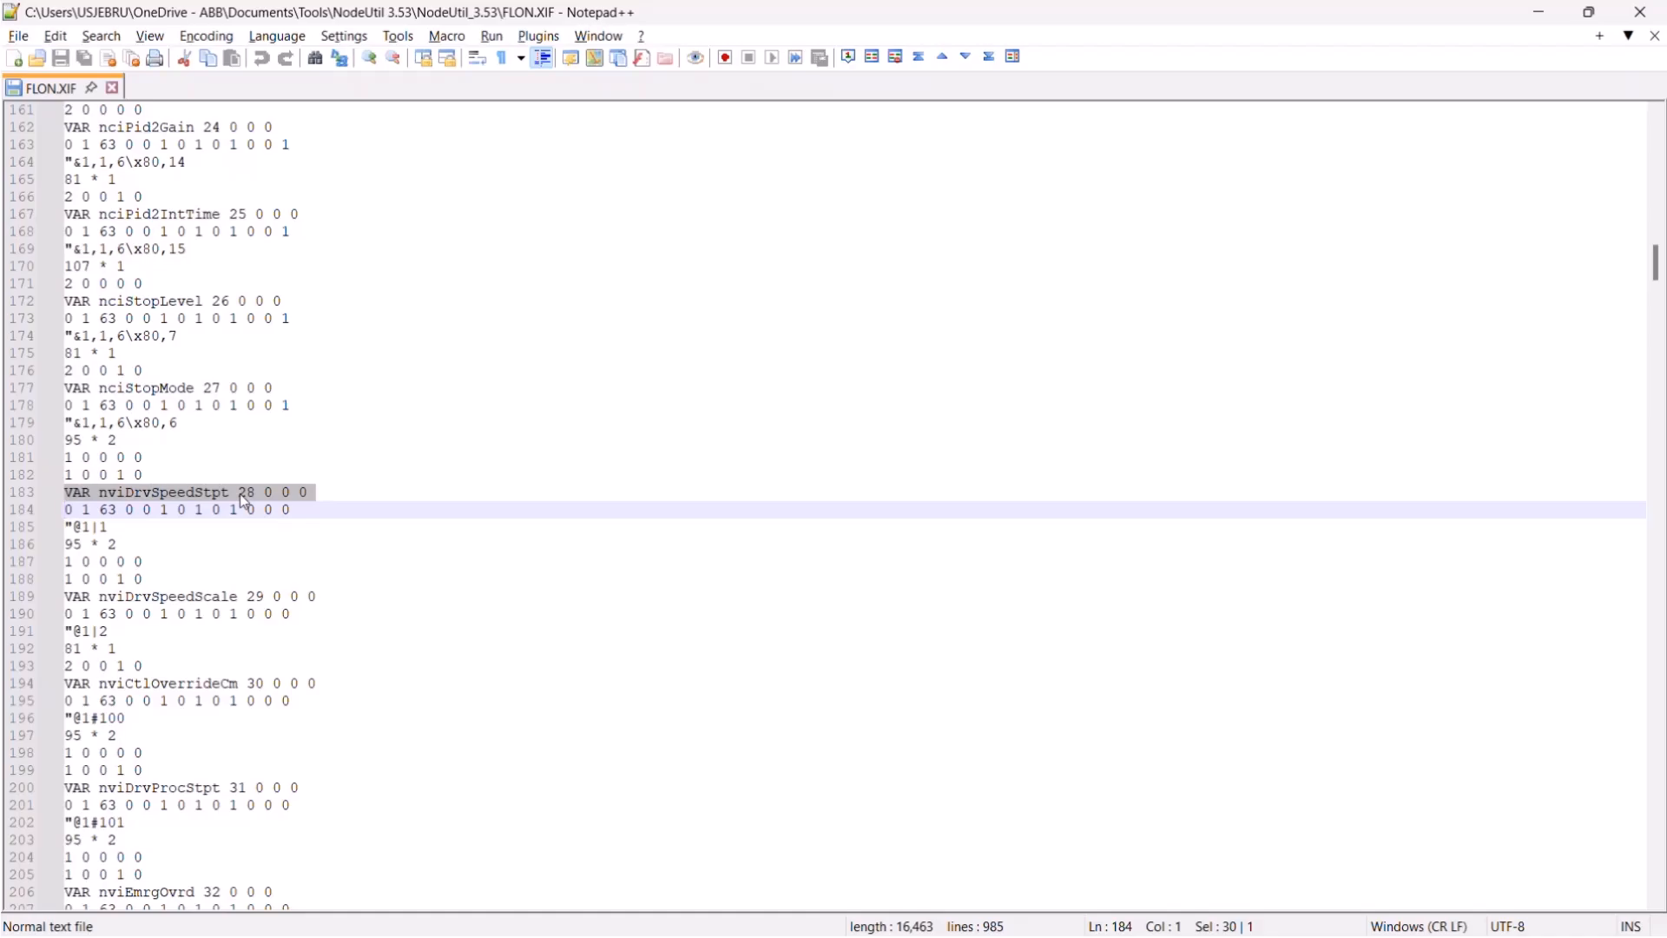
Switch back to the NodeUtil console window
{"action": "key", "text": "alt+Tab"}
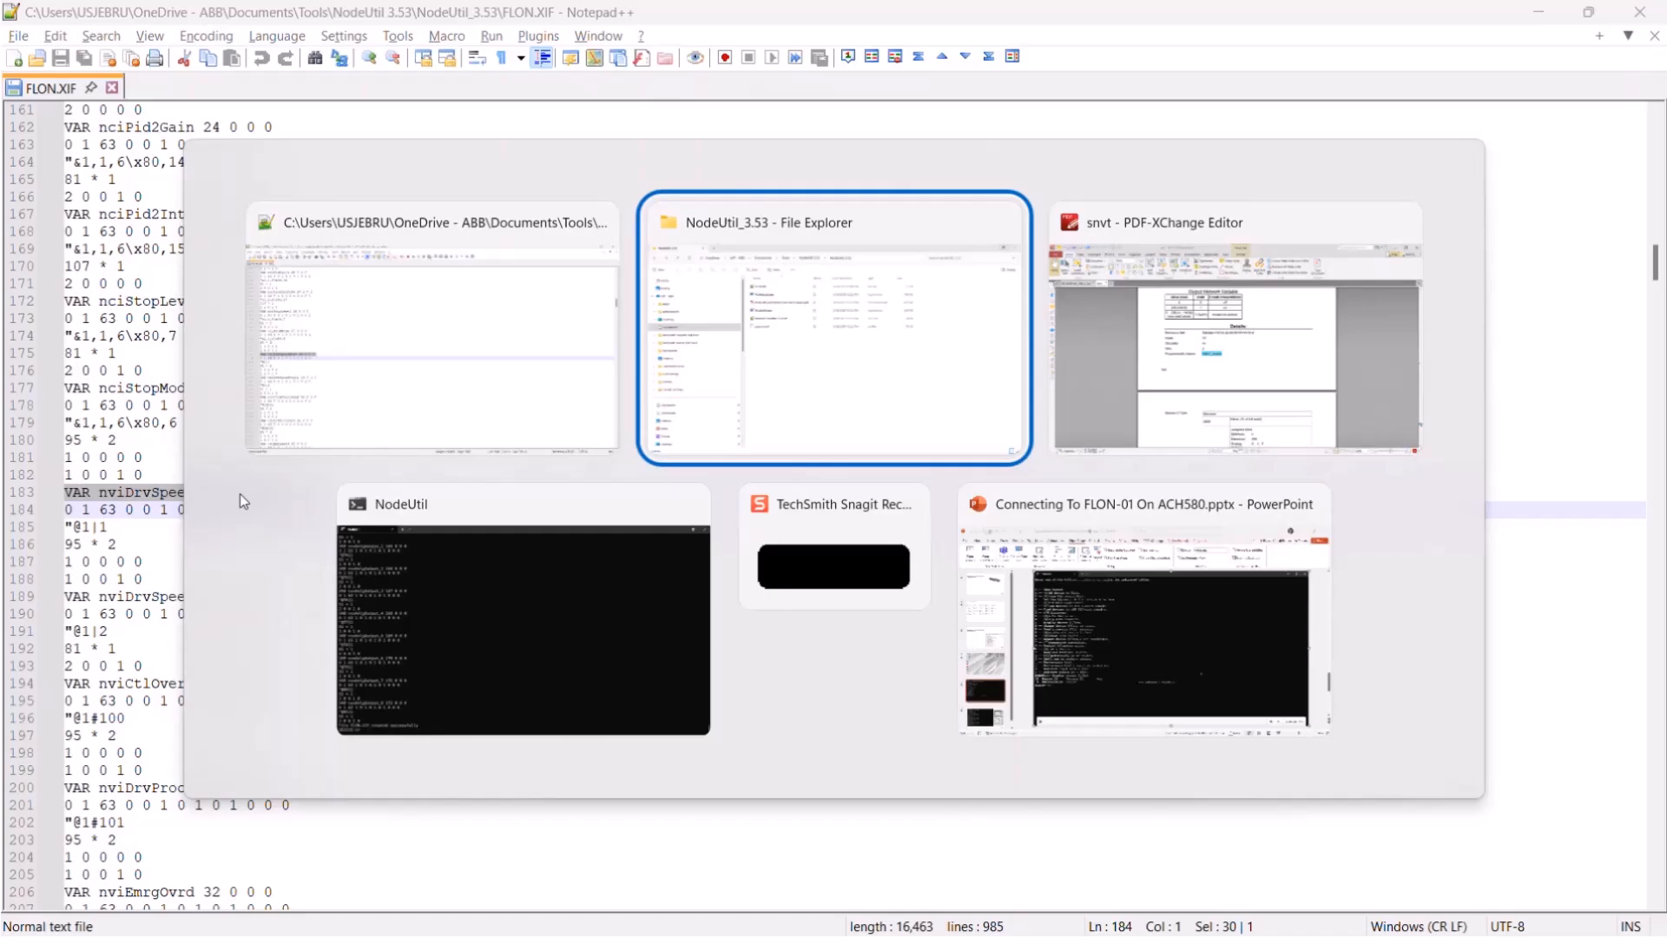
{"action": "left_click", "coordinate": [580, 675]}
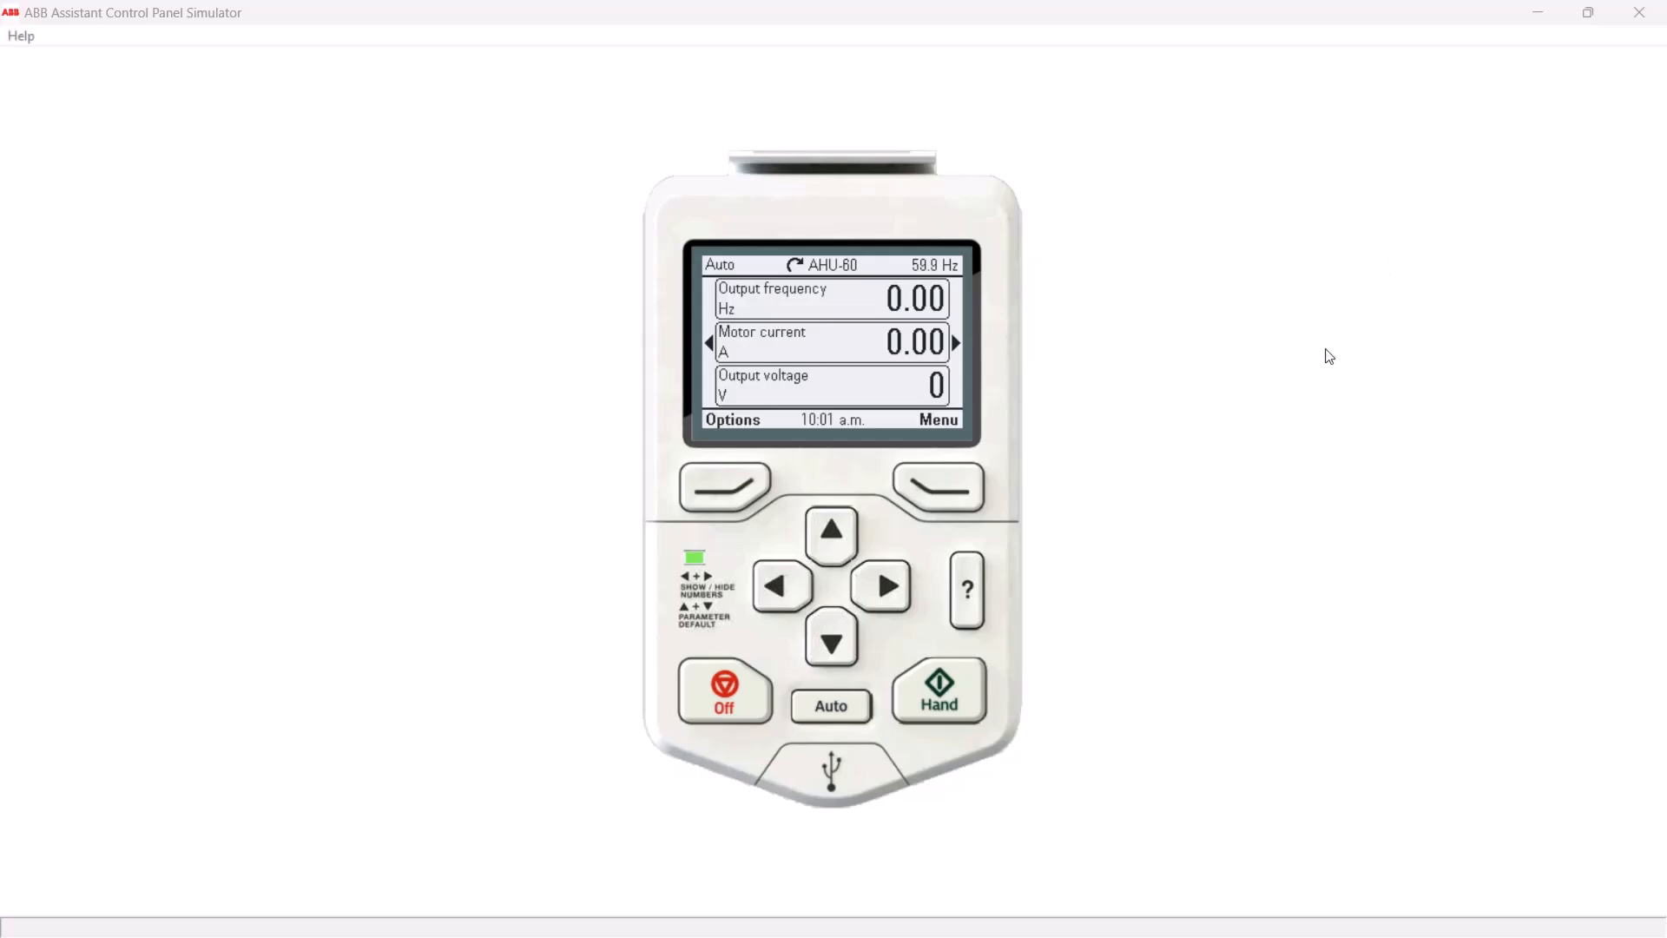
In the ABB Assistant Control Panel Simulator, open the primary auto control location settings under Primary settings, Start, stop, reference
{"action": "left_click", "coordinate": [935, 490]}
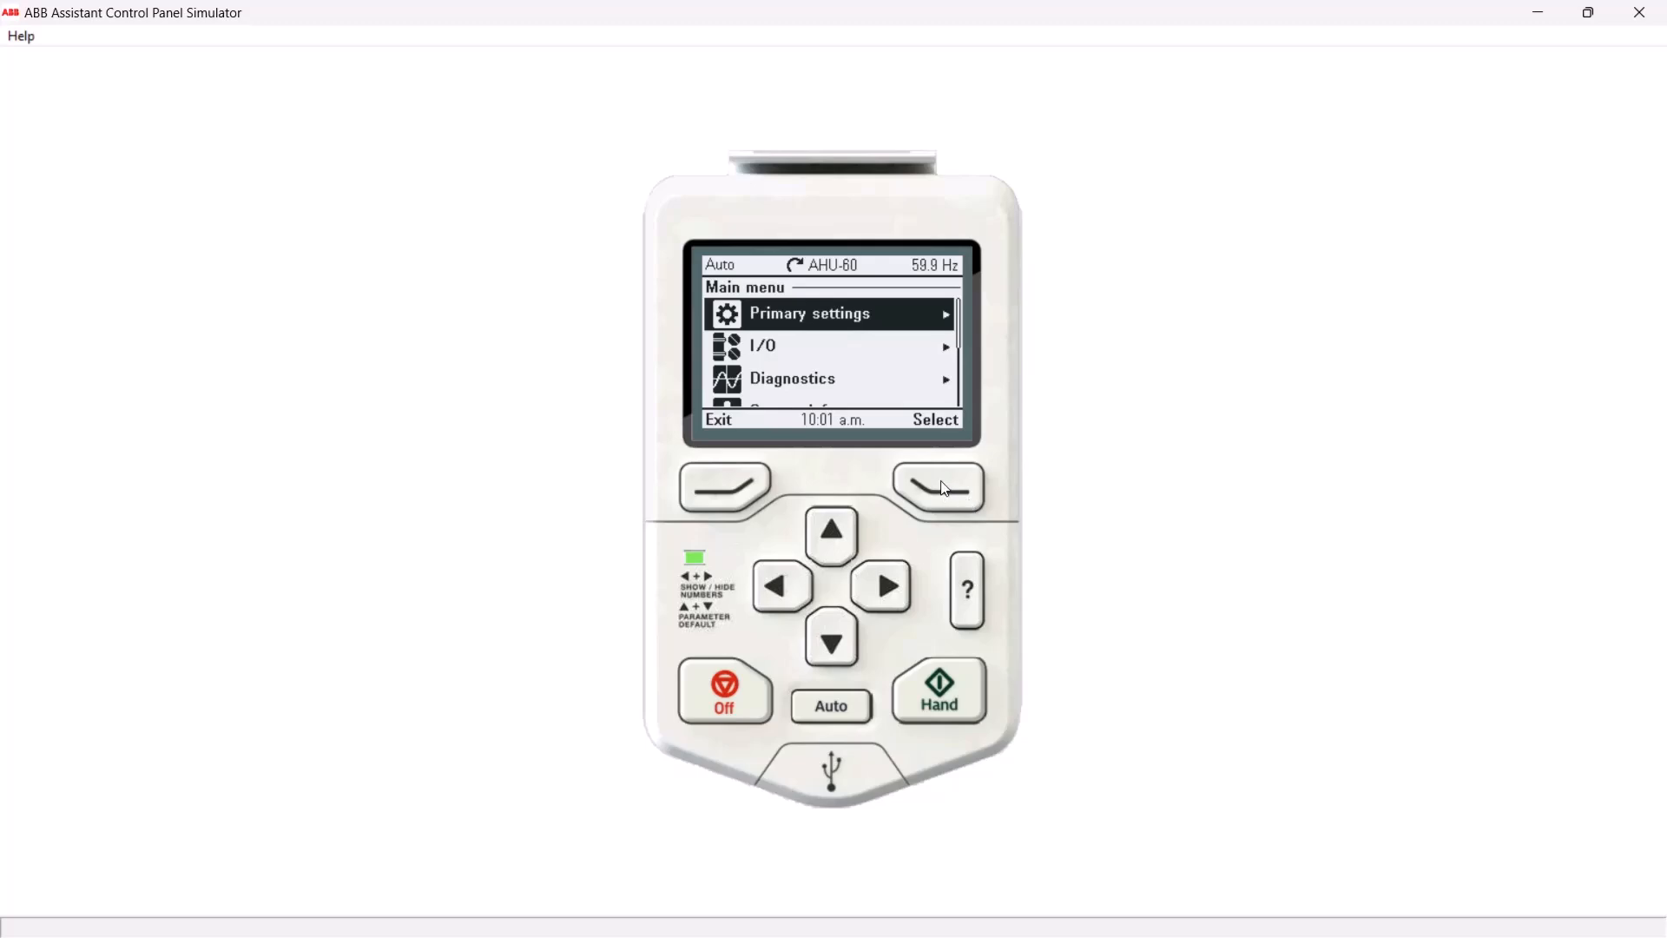
{"action": "left_click", "coordinate": [944, 488]}
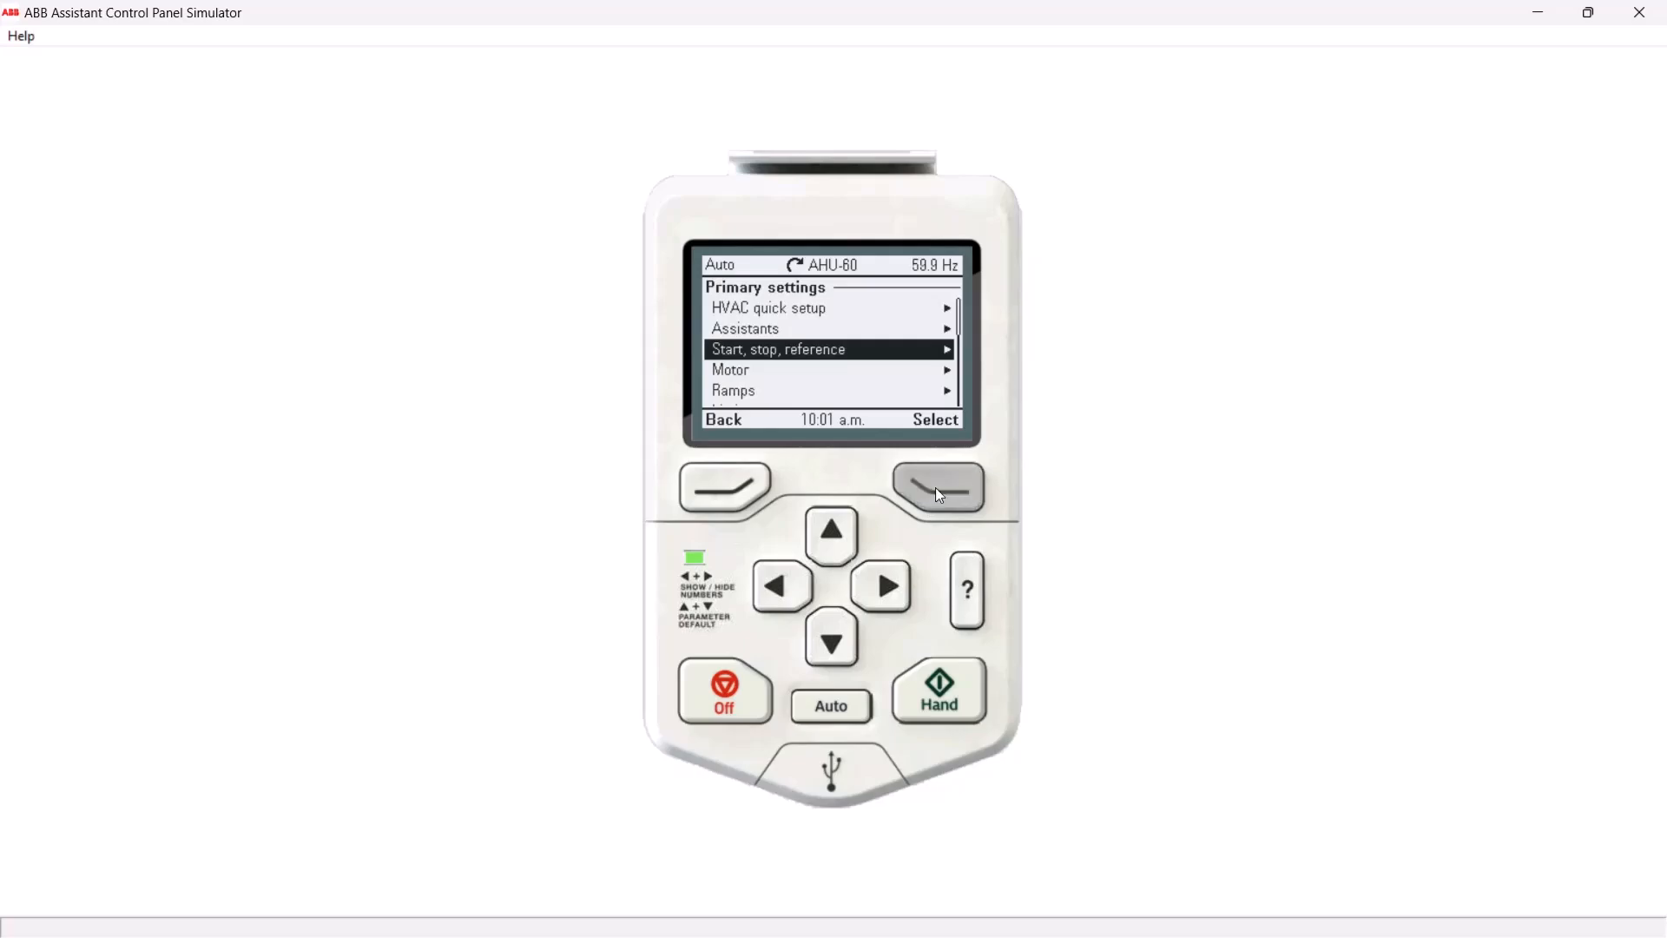
{"action": "left_click", "coordinate": [939, 494]}
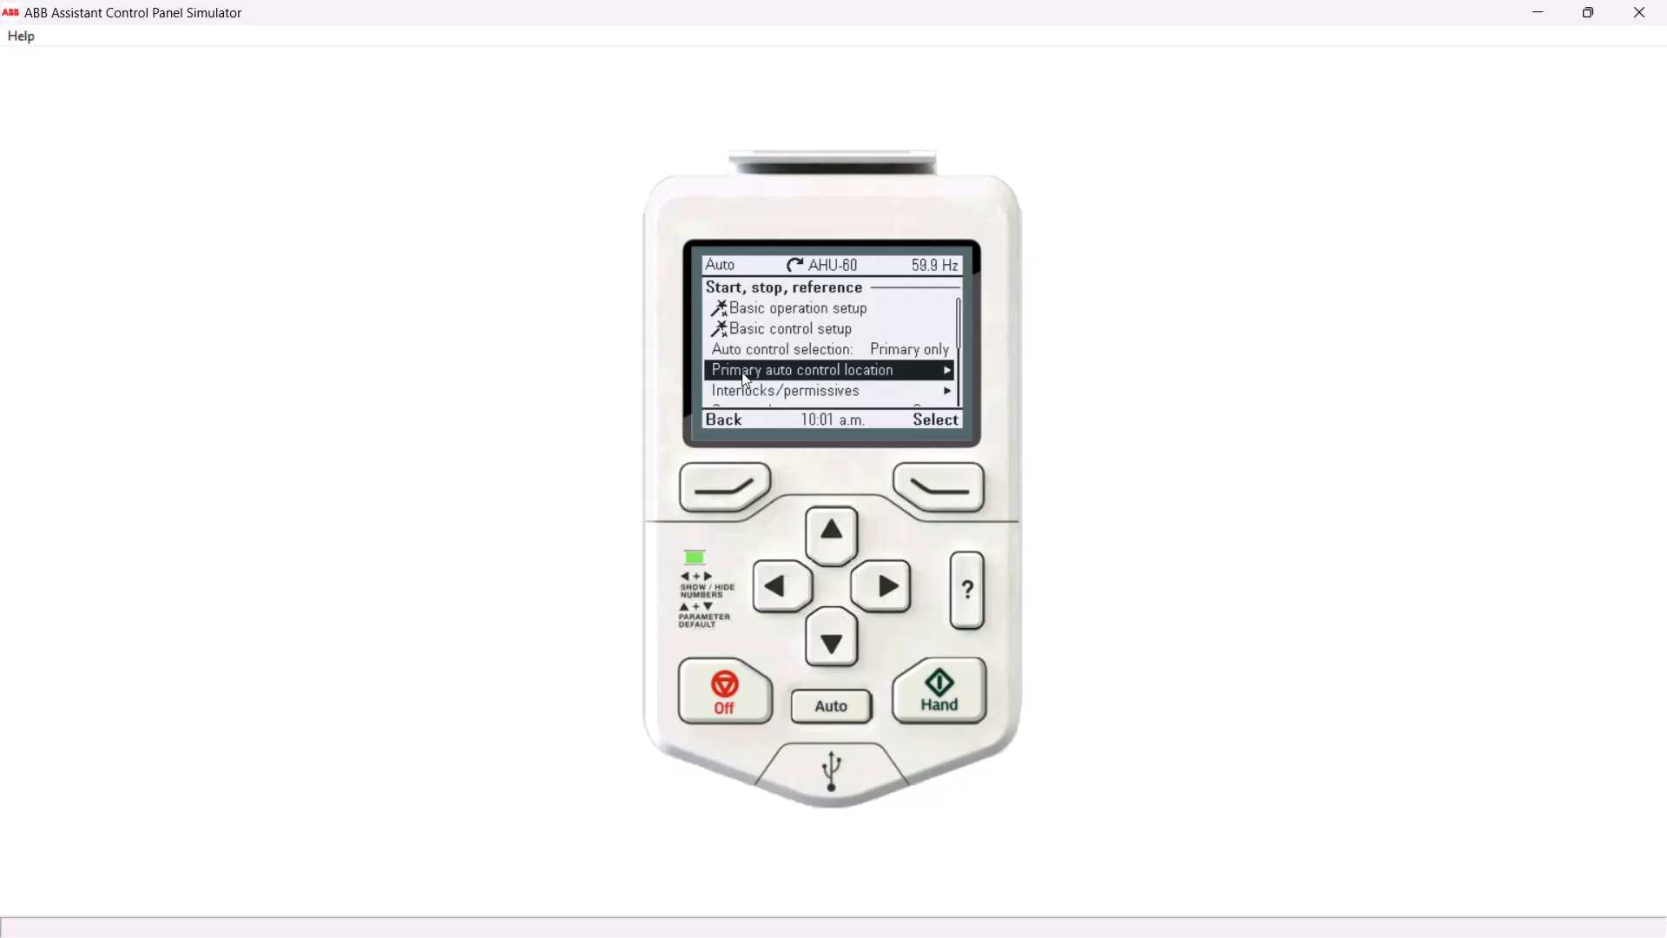
{"action": "left_click", "coordinate": [963, 499]}
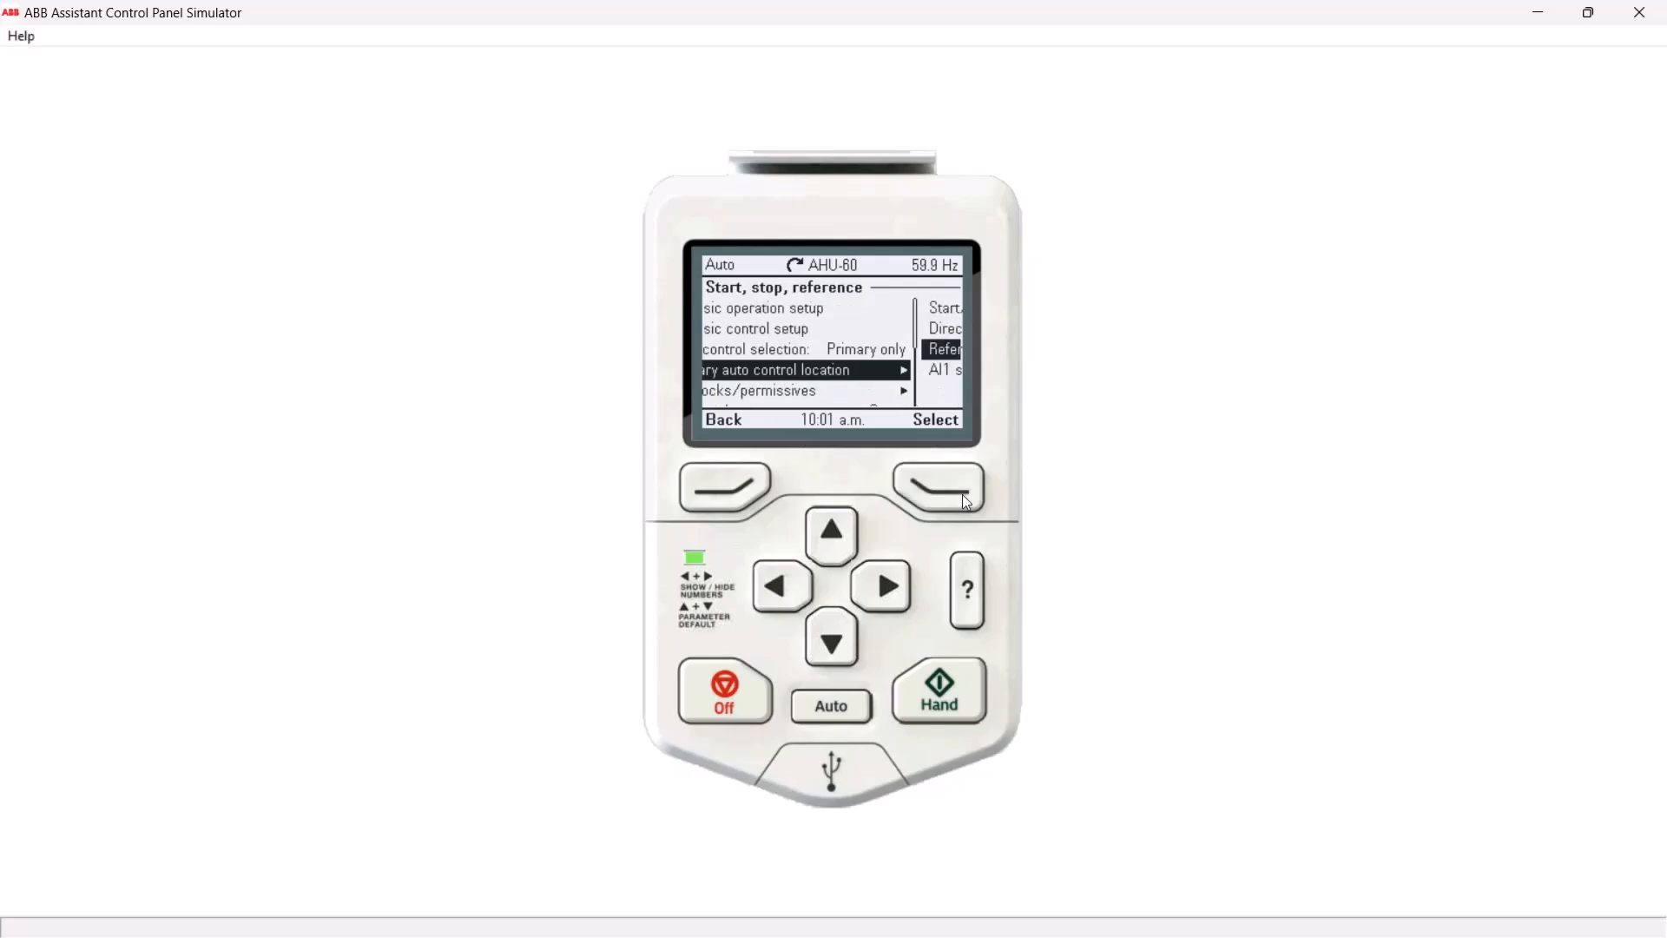
Set Start/stop/dir from to Fieldbus for the primary auto control location and save it
{"action": "left_click", "coordinate": [820, 533]}
{"action": "left_click", "coordinate": [821, 533]}
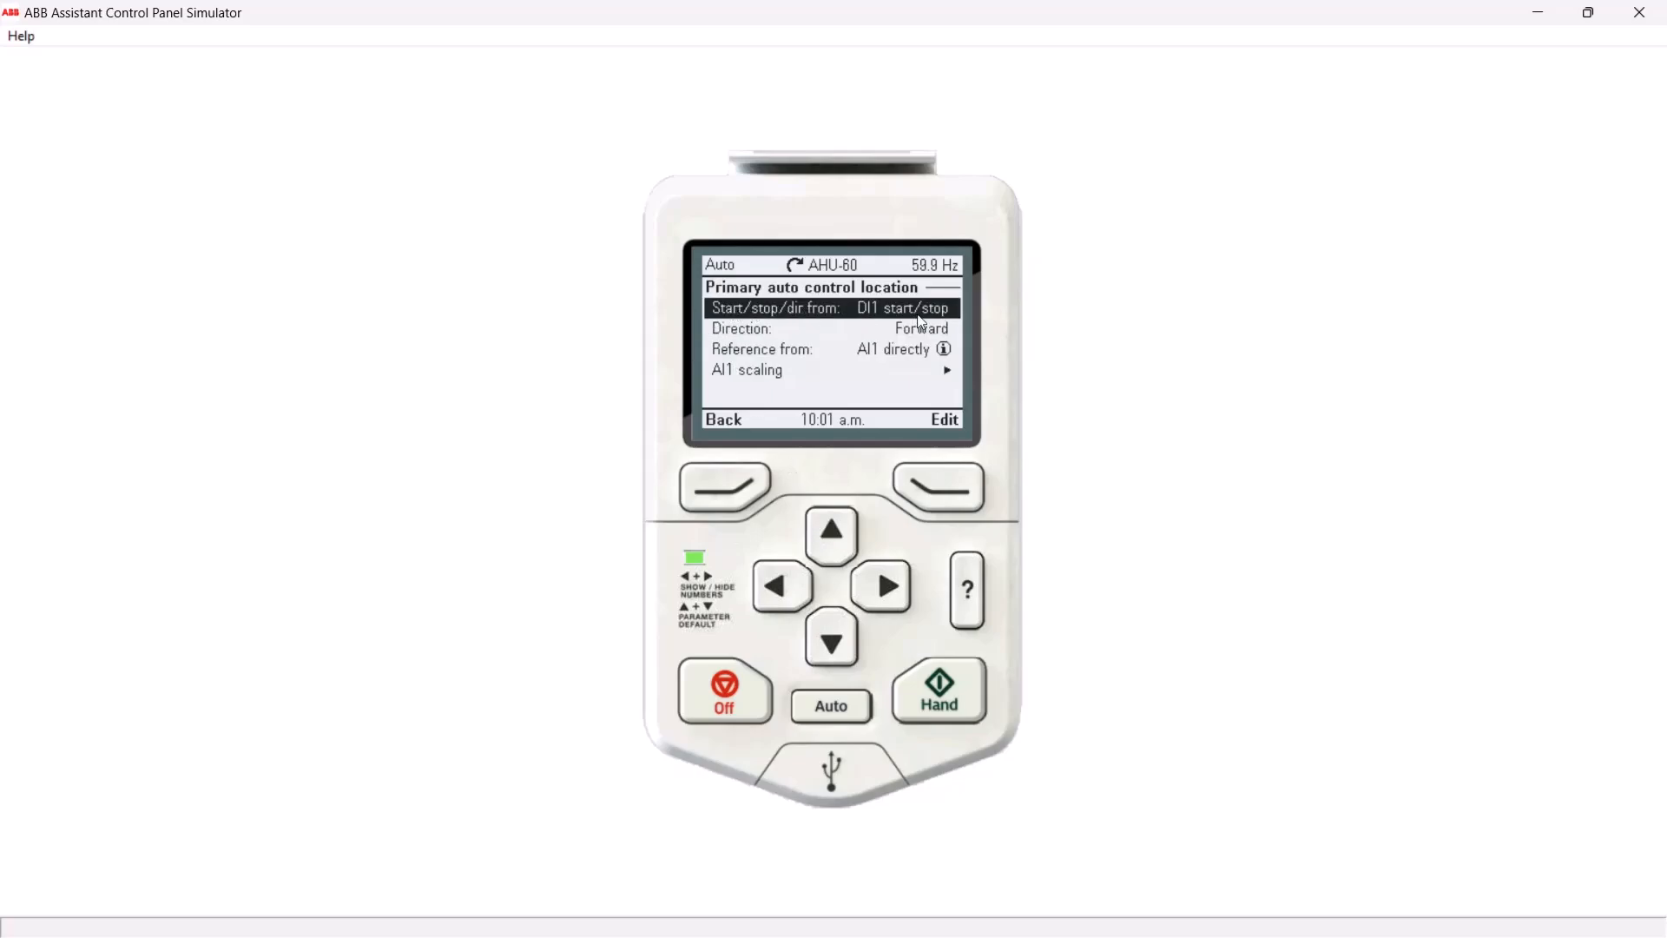
{"action": "left_click", "coordinate": [950, 501]}
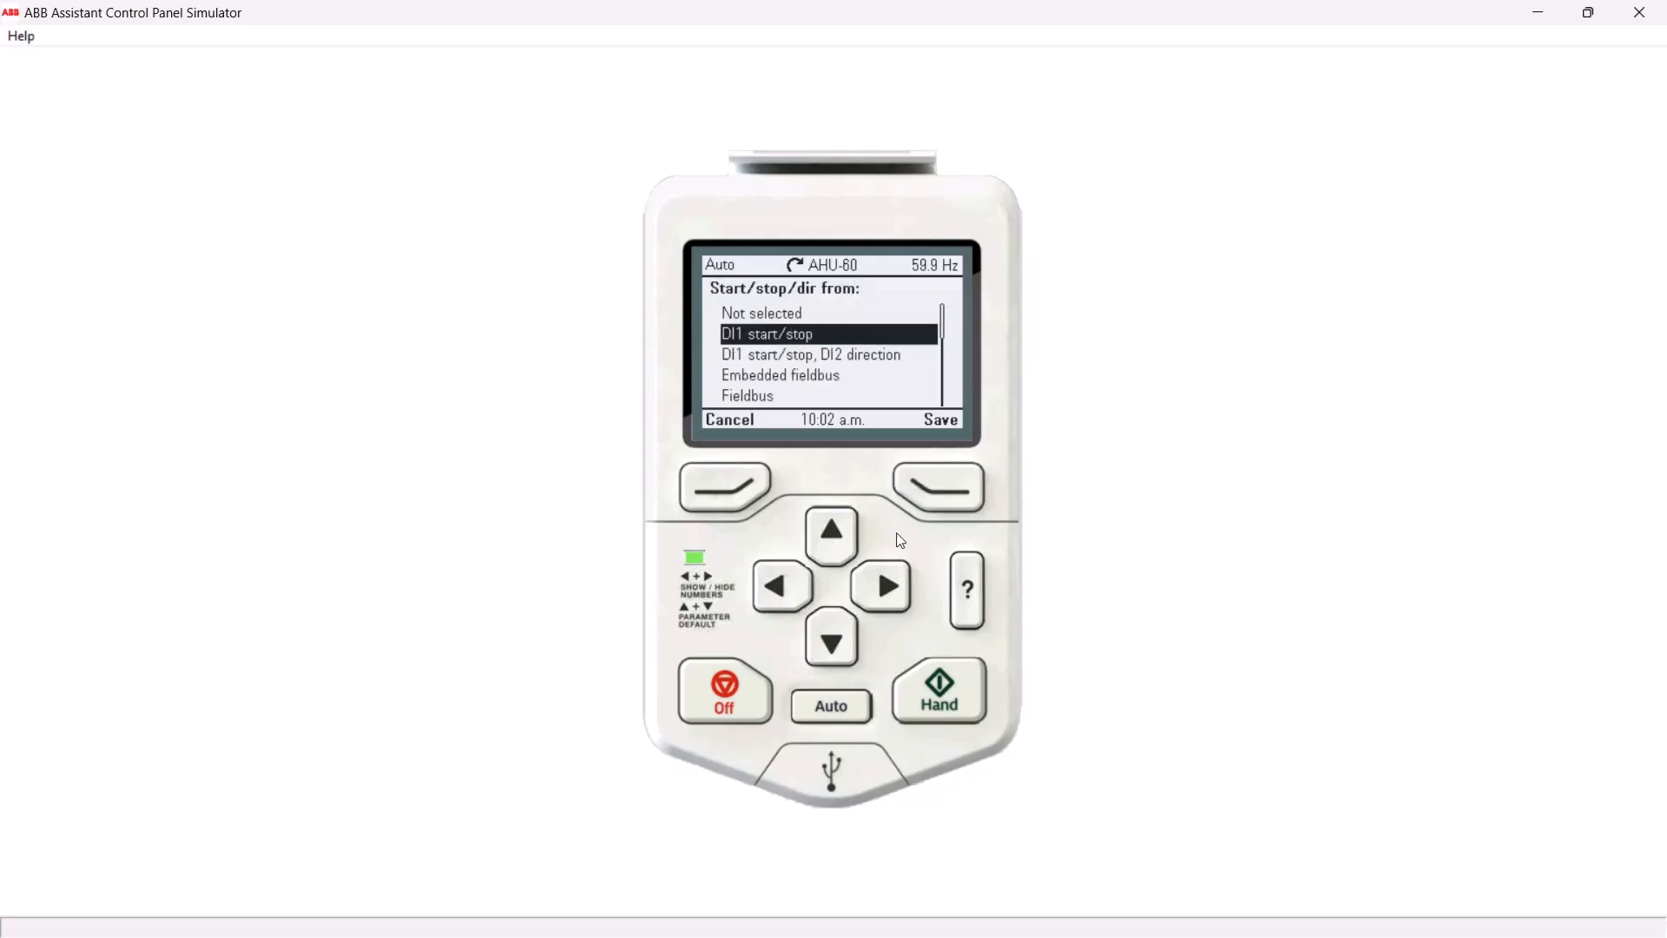
{"action": "left_click", "coordinate": [829, 642]}
{"action": "left_click", "coordinate": [829, 643]}
{"action": "left_click", "coordinate": [829, 642]}
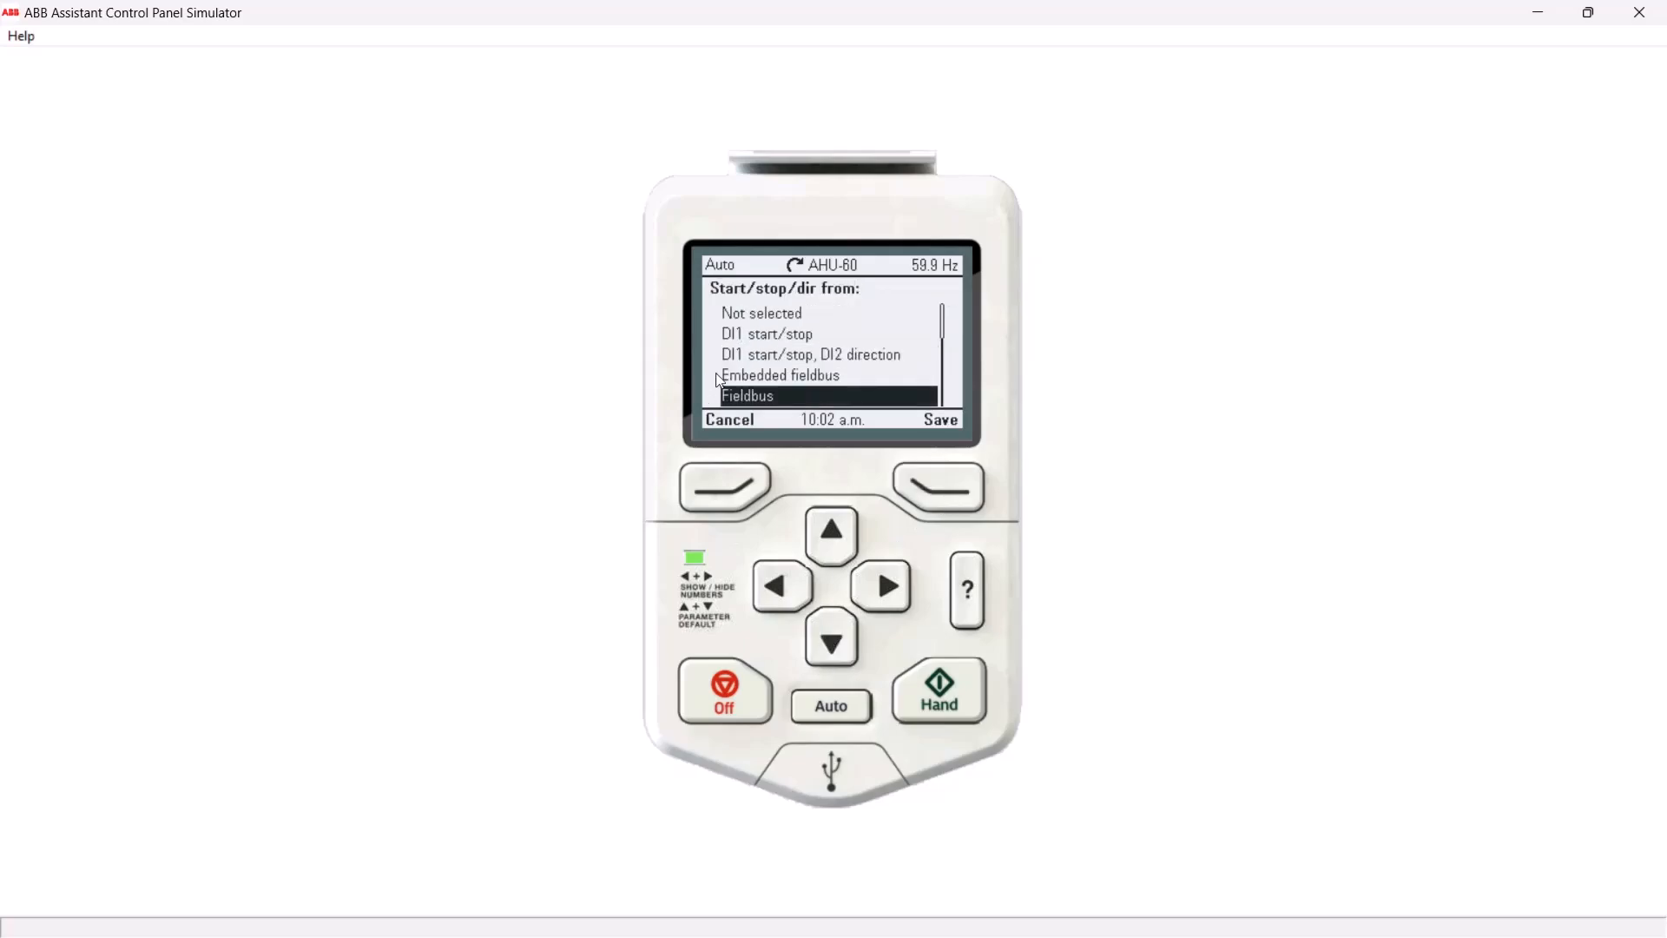
{"action": "left_click", "coordinate": [956, 493]}
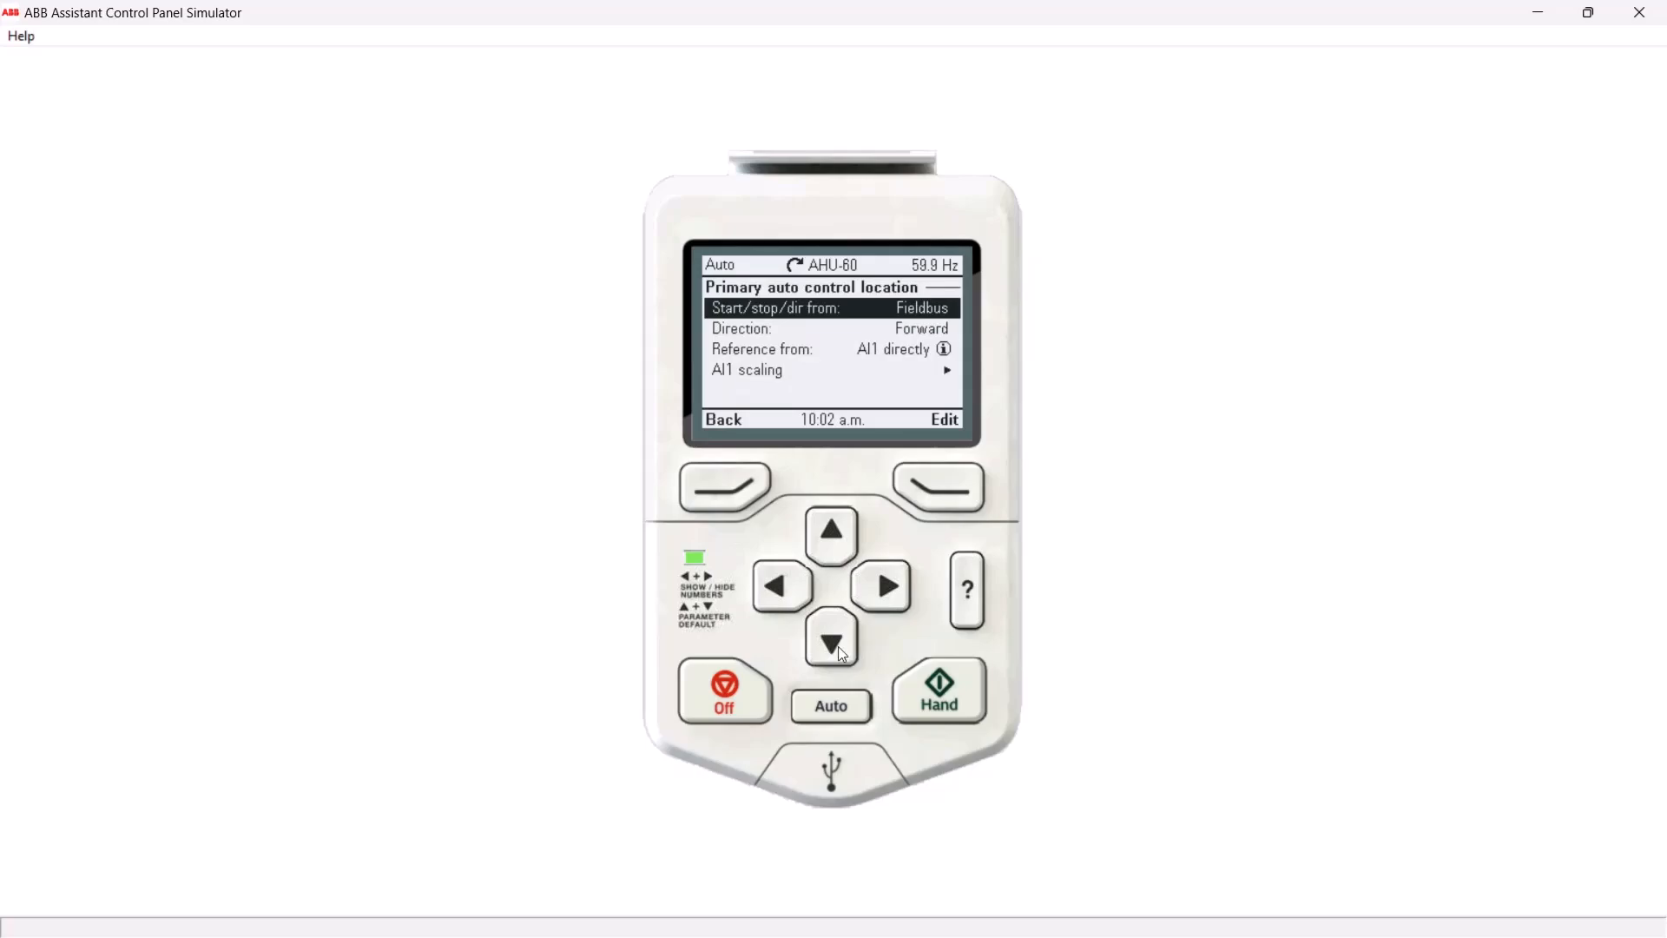
Set Reference from to Fieldbus for the primary auto control location and save it
{"action": "left_click", "coordinate": [836, 644]}
{"action": "left_click", "coordinate": [835, 645]}
{"action": "left_click", "coordinate": [940, 487]}
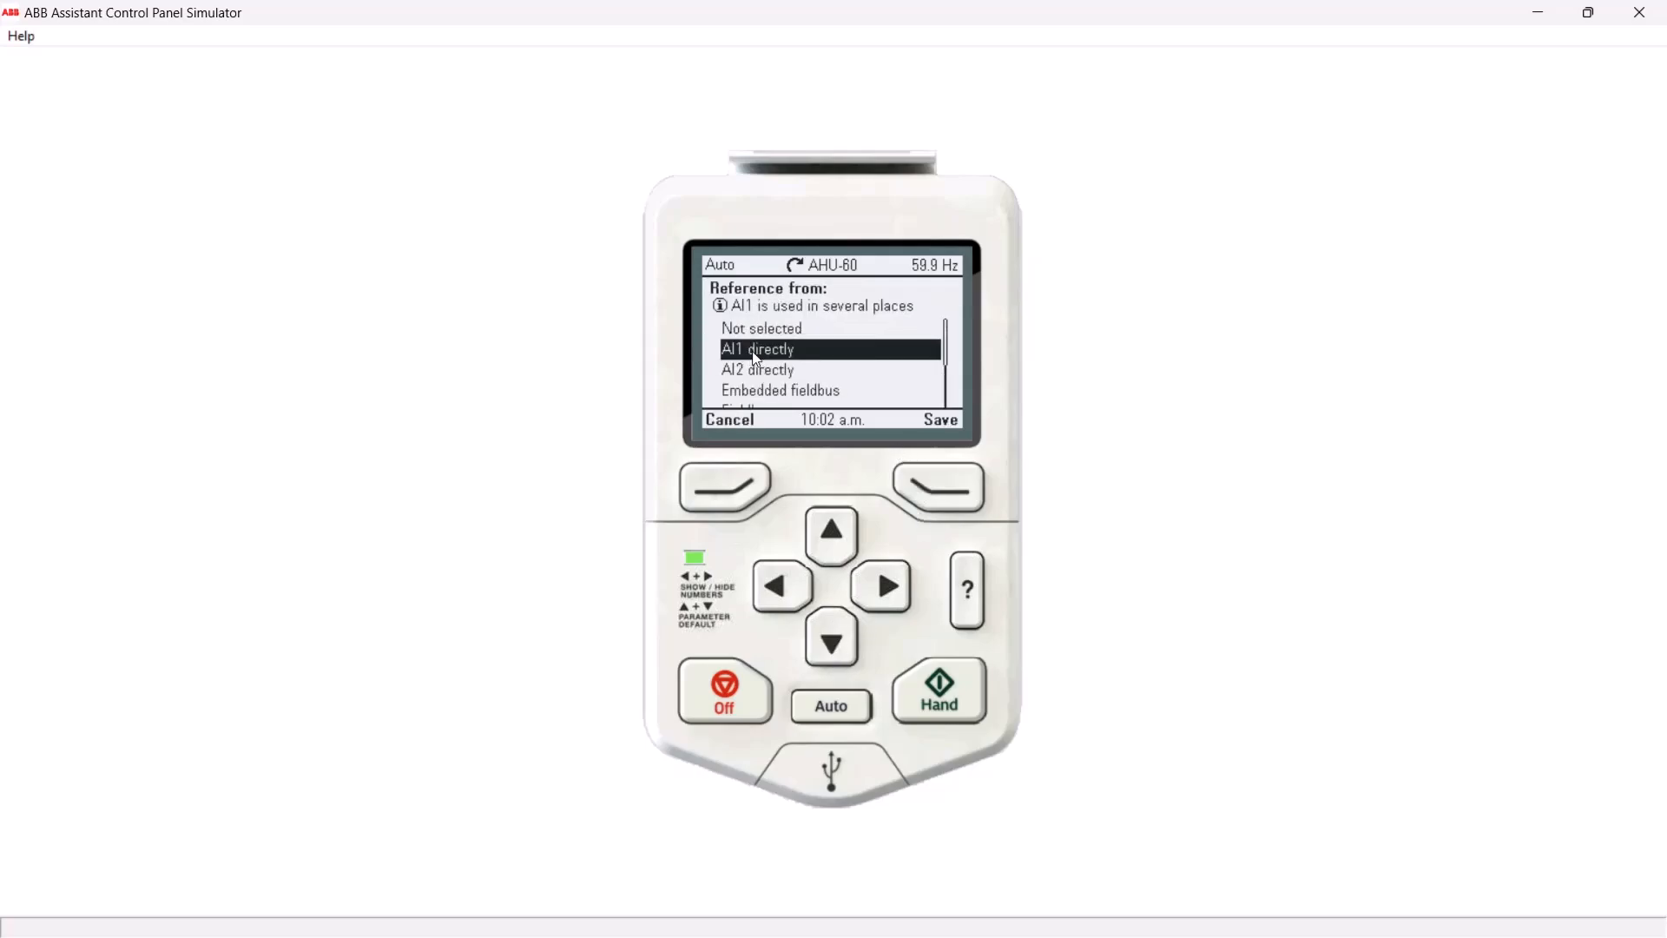
{"action": "left_click", "coordinate": [959, 498]}
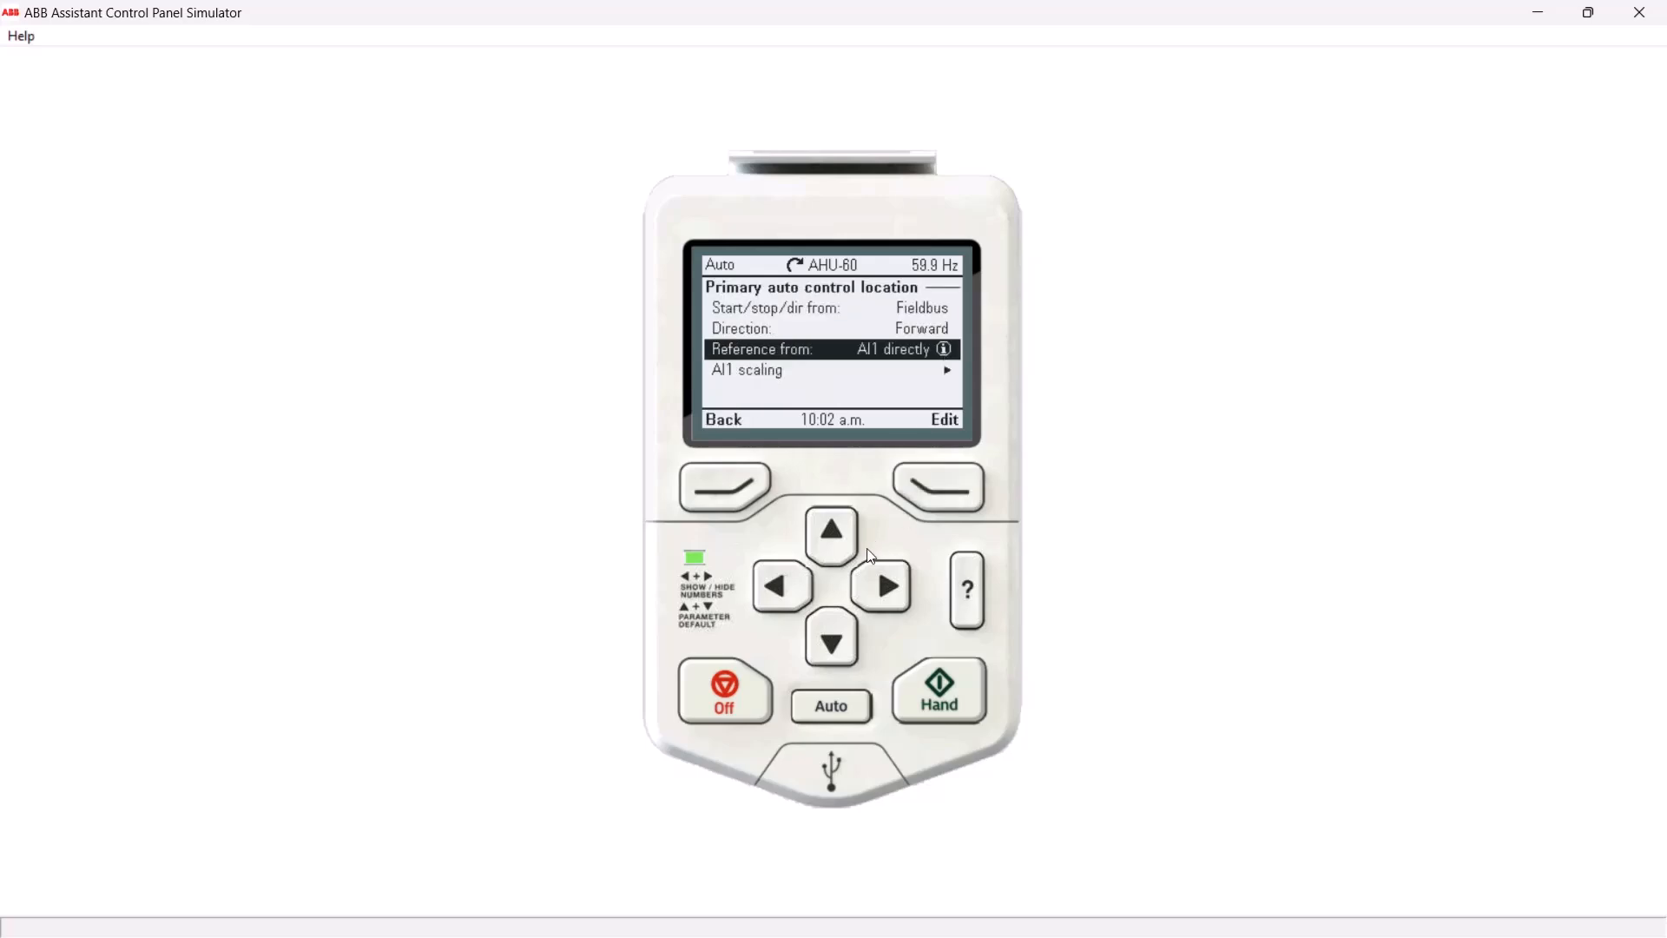
{"action": "left_click", "coordinate": [951, 500]}
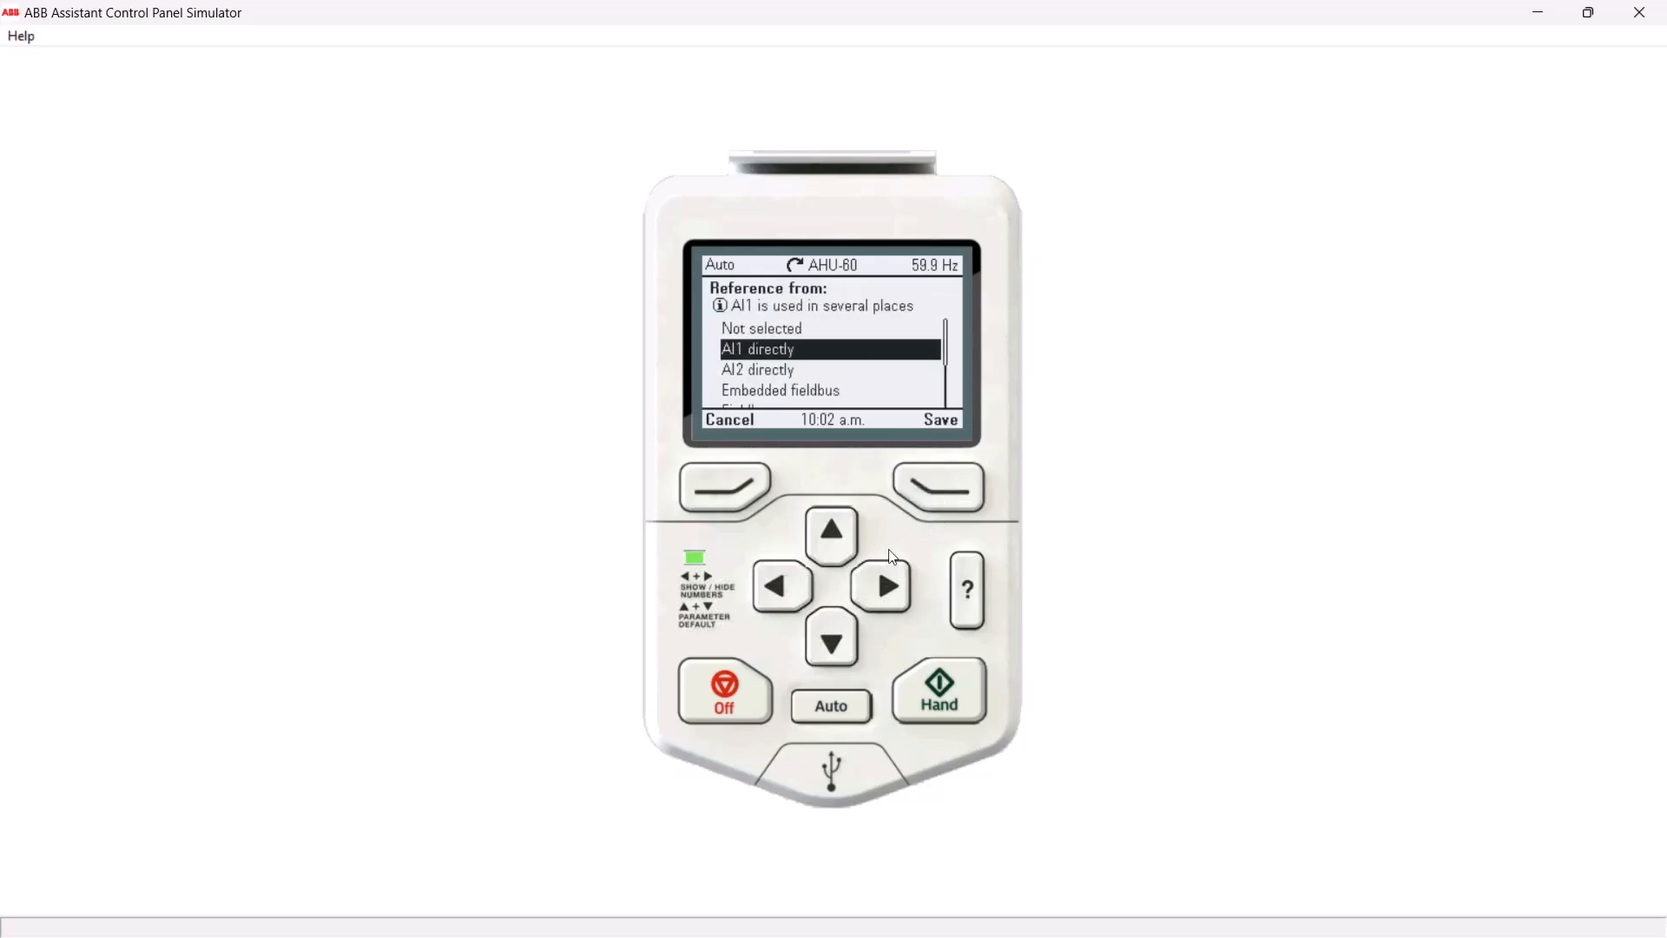
{"action": "left_click", "coordinate": [839, 641]}
{"action": "left_click", "coordinate": [840, 643]}
{"action": "left_click", "coordinate": [843, 643]}
{"action": "left_click", "coordinate": [938, 481]}
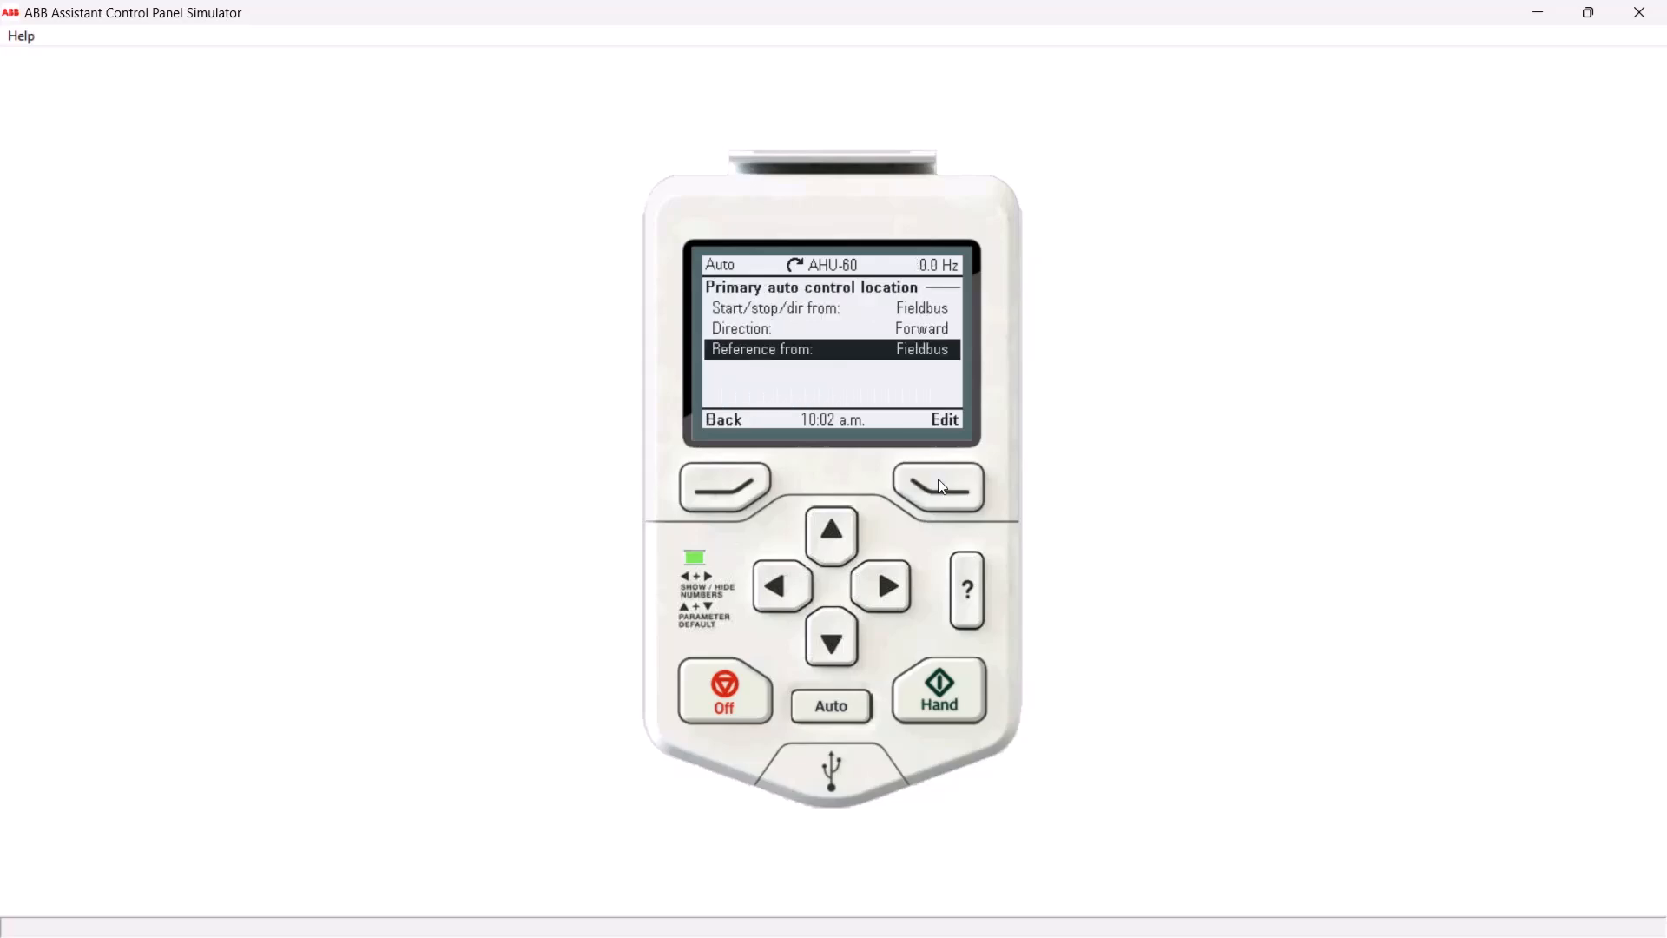
Back out of the primary settings to the main menu and open the complete parameter list
{"action": "left_click", "coordinate": [728, 488]}
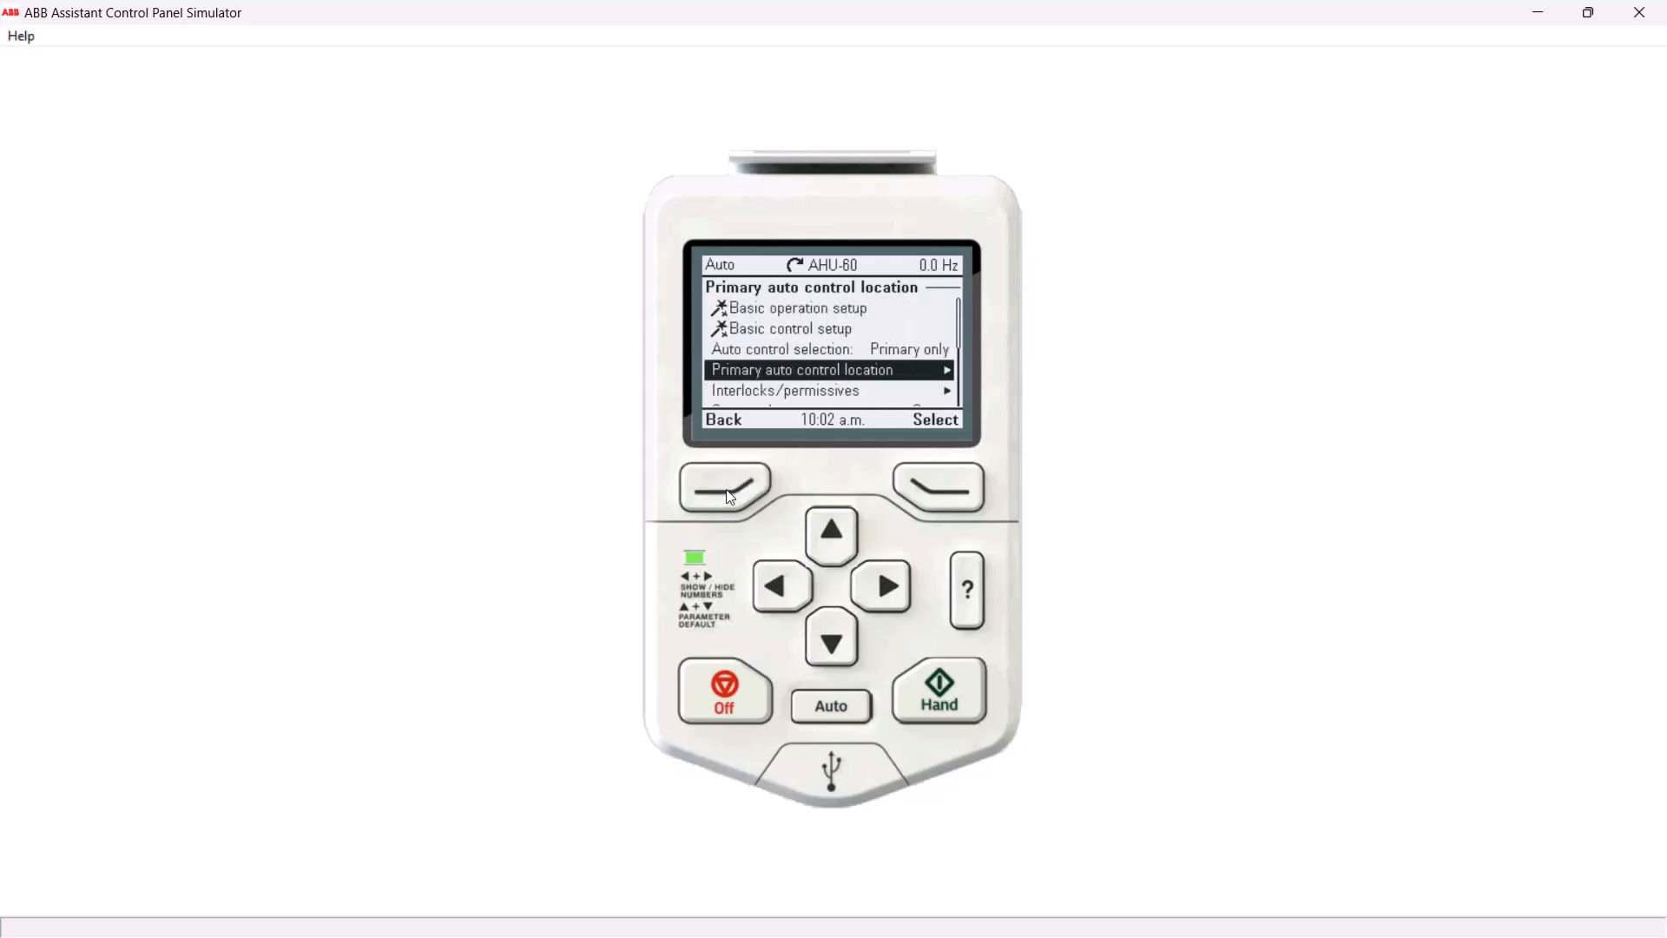
{"action": "left_click", "coordinate": [727, 488]}
{"action": "left_click", "coordinate": [728, 489]}
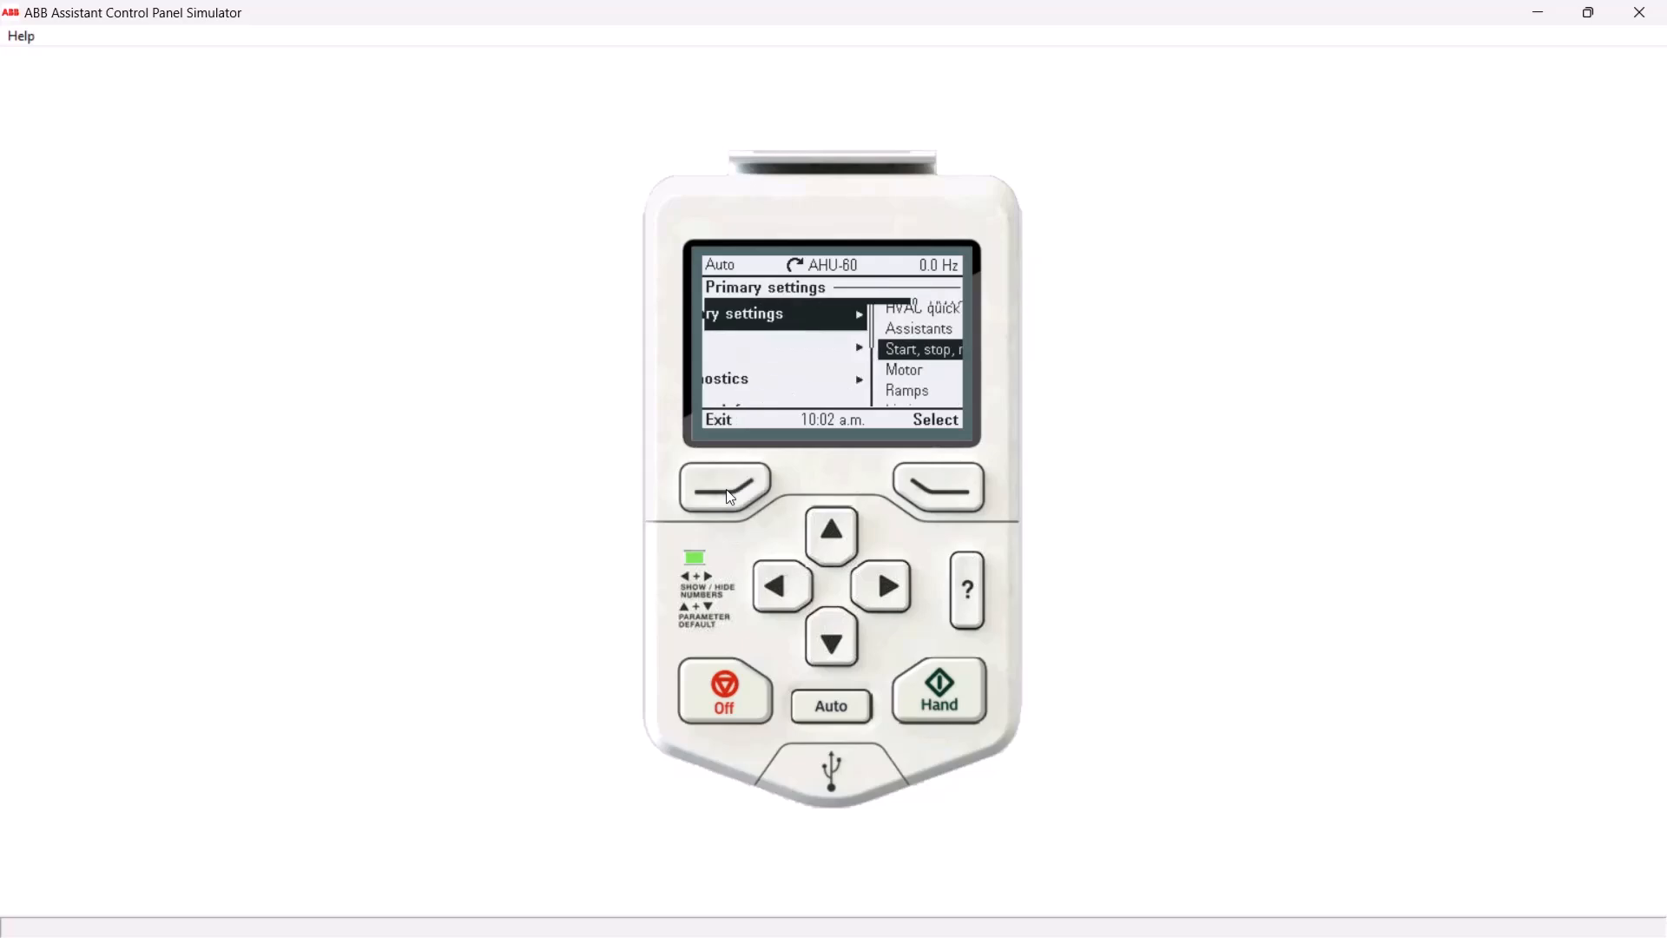
{"action": "left_click", "coordinate": [822, 524]}
{"action": "left_click", "coordinate": [927, 508]}
{"action": "left_click", "coordinate": [951, 492]}
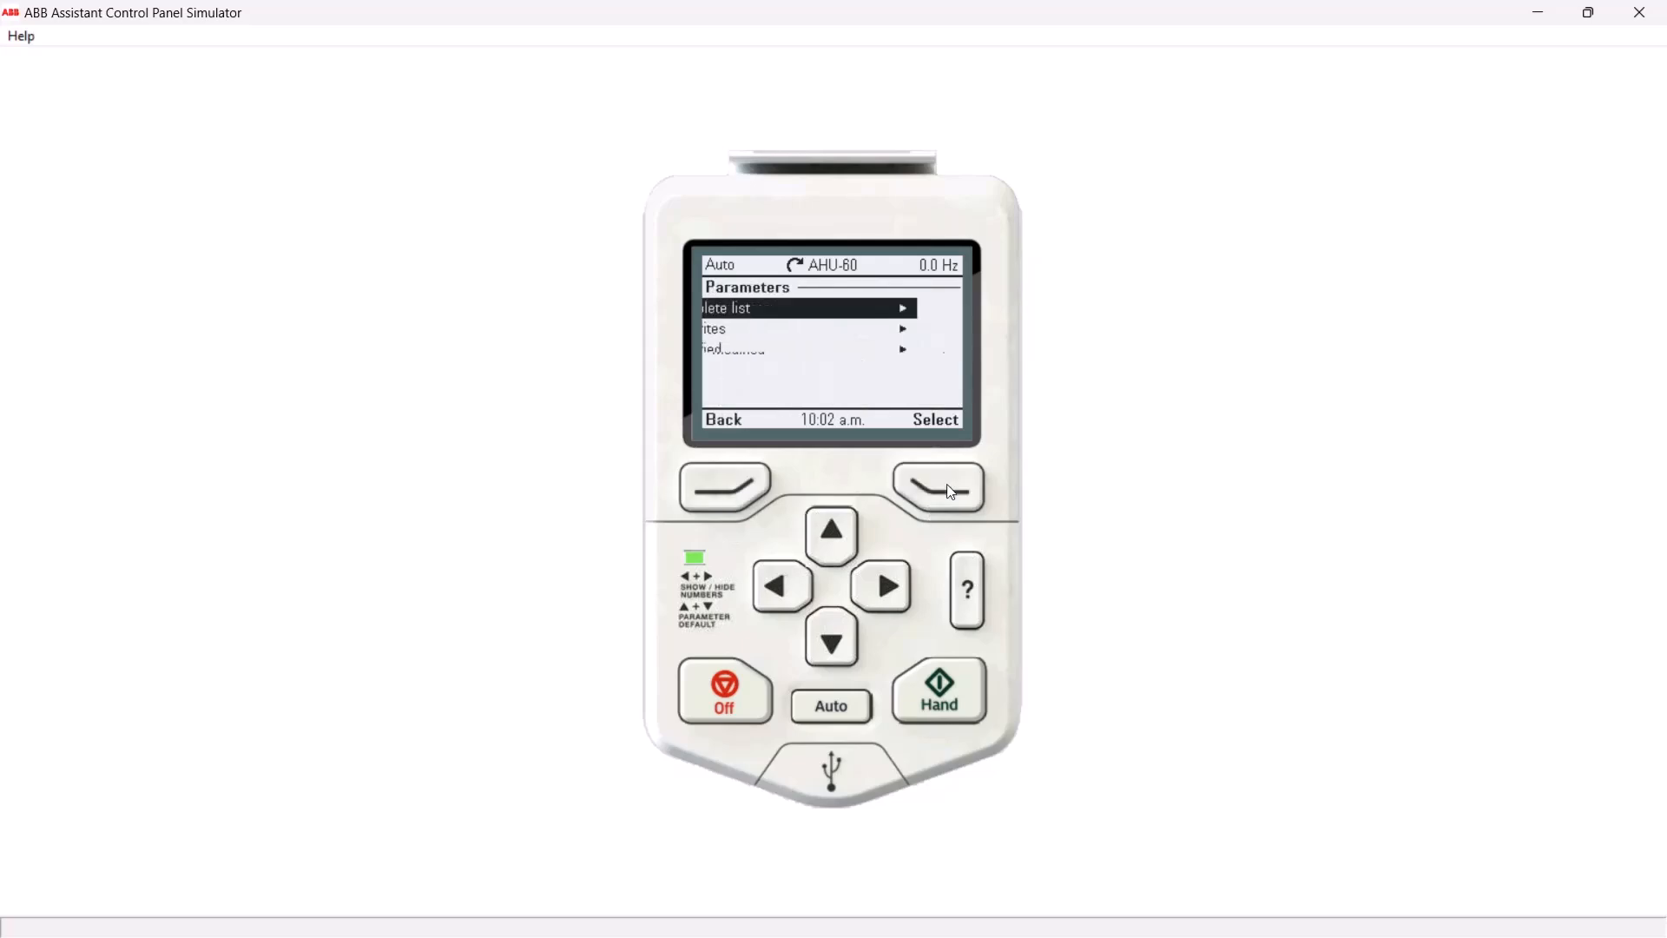
Open parameter group 50 Fieldbus adapter (FBA) from the complete list
{"action": "left_click", "coordinate": [839, 643]}
{"action": "left_click", "coordinate": [839, 642]}
{"action": "left_click", "coordinate": [839, 643]}
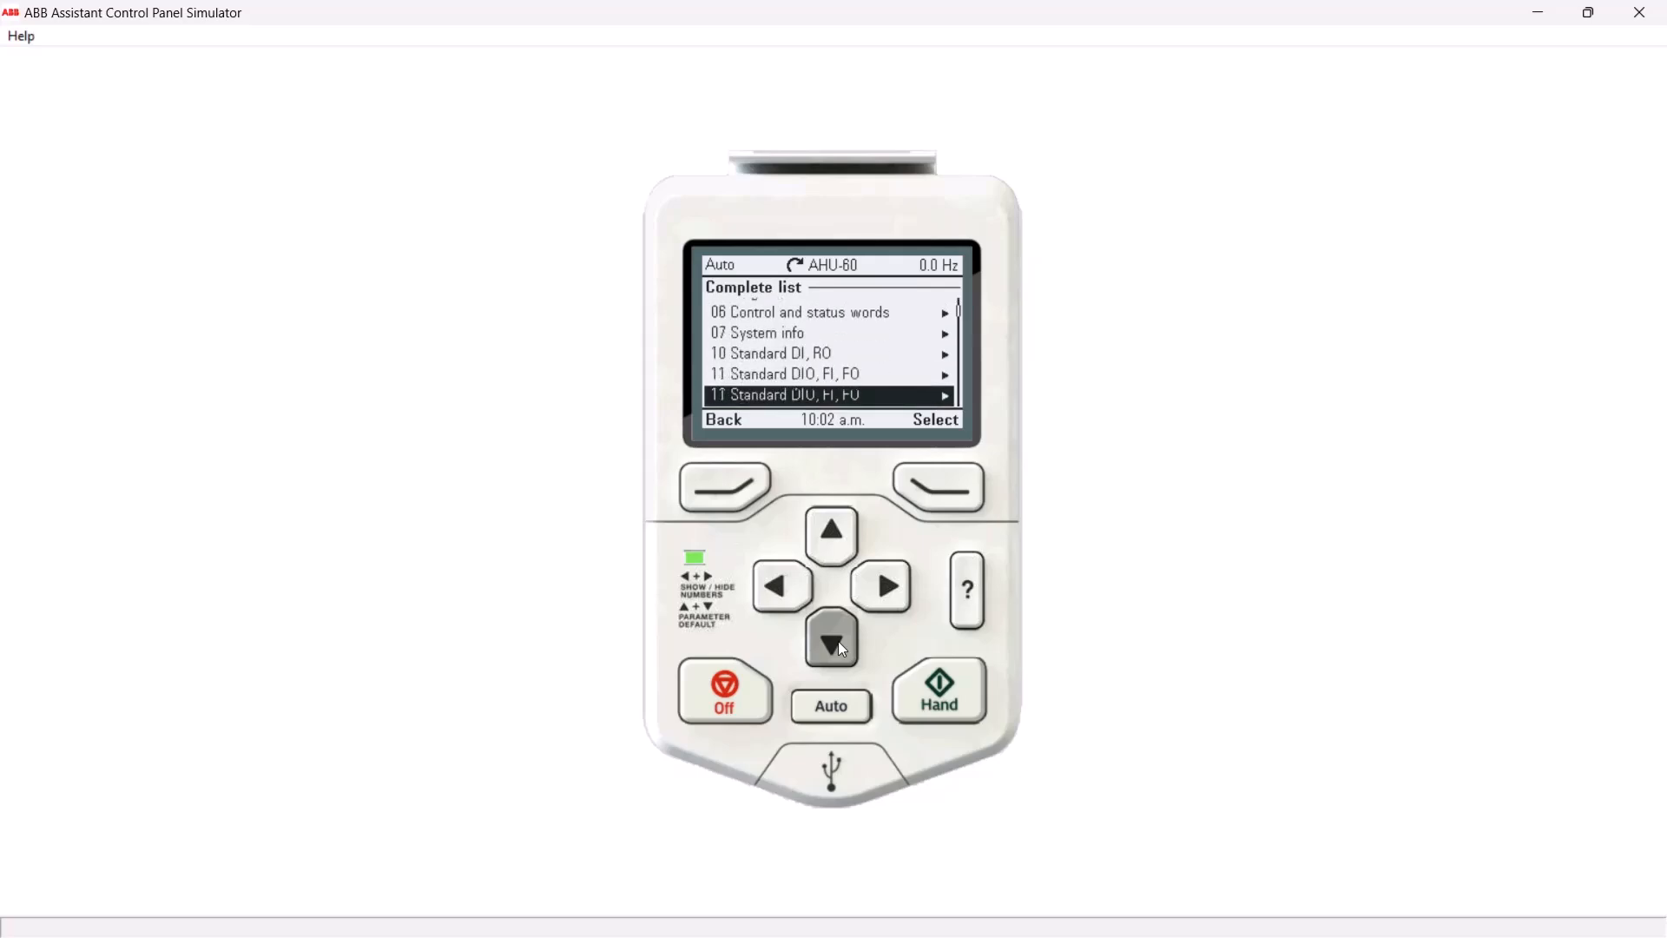
{"action": "left_click", "coordinate": [839, 644]}
{"action": "left_click", "coordinate": [839, 644]}
{"action": "left_click", "coordinate": [839, 643]}
{"action": "left_click", "coordinate": [838, 643]}
{"action": "left_click", "coordinate": [839, 643]}
{"action": "left_click", "coordinate": [839, 643]}
{"action": "left_click", "coordinate": [839, 643]}
{"action": "left_click", "coordinate": [839, 643]}
{"action": "left_click", "coordinate": [839, 643]}
{"action": "left_click", "coordinate": [838, 643]}
{"action": "left_click", "coordinate": [842, 648]}
{"action": "left_click", "coordinate": [842, 647]}
{"action": "left_click", "coordinate": [951, 478]}
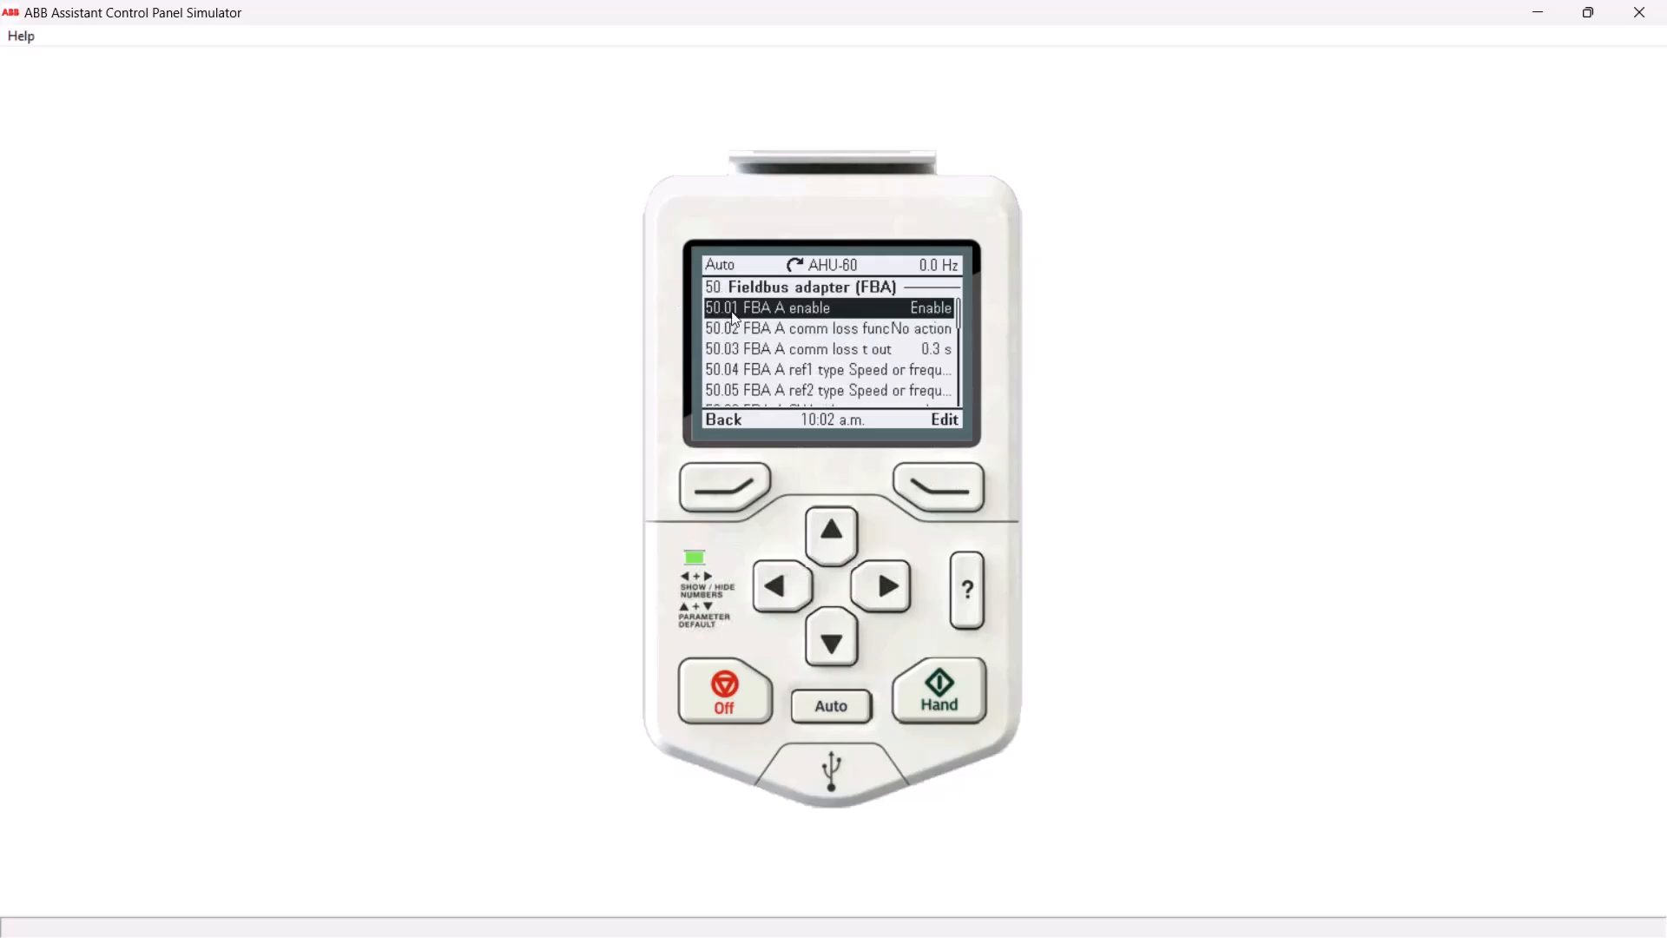
Return to the complete list and open parameter group 51 FBA A settings
{"action": "left_click", "coordinate": [732, 497]}
{"action": "left_click", "coordinate": [832, 642]}
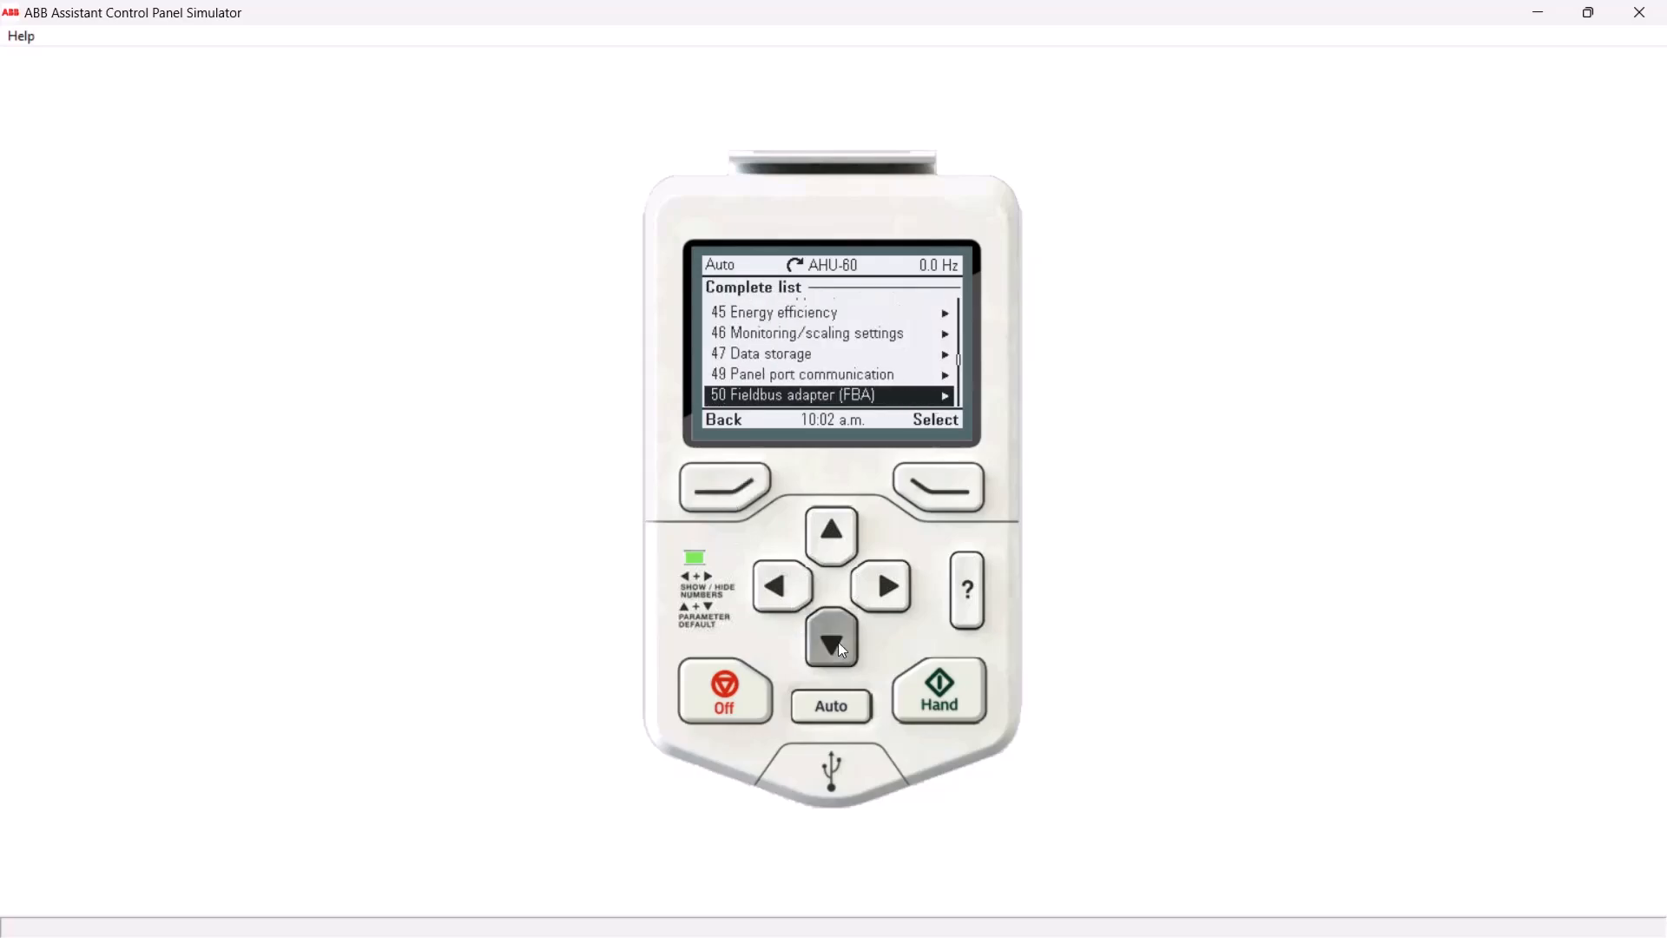
{"action": "left_click", "coordinate": [941, 491]}
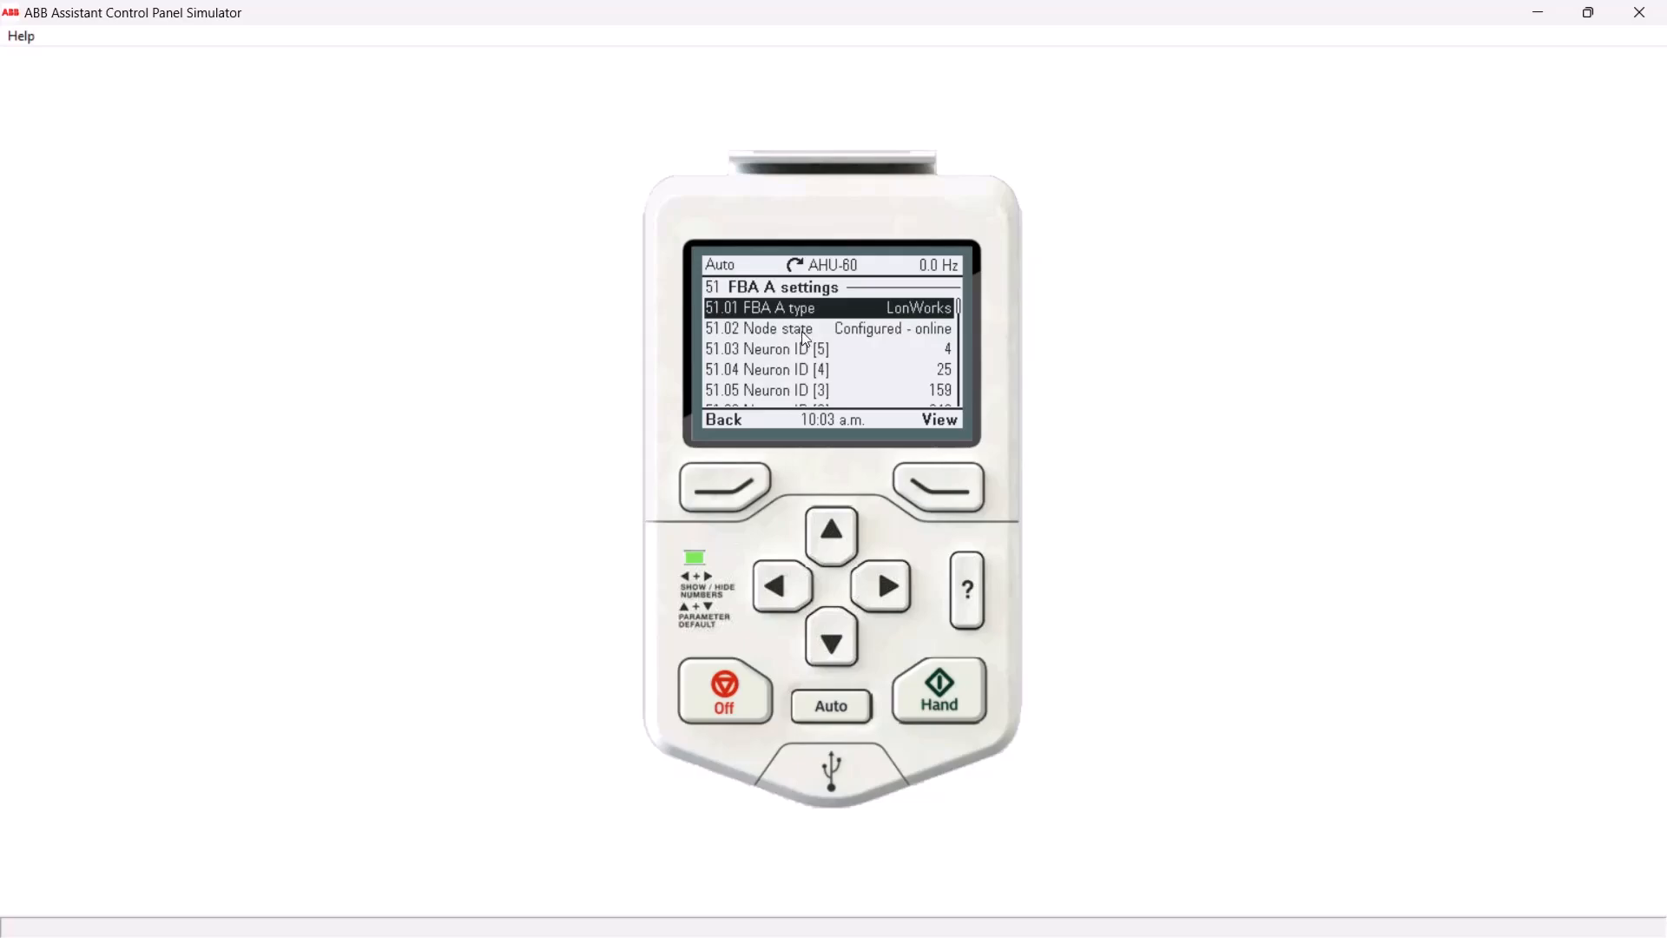
Examine the node state and the Neuron ID parameters 51.03 through 51.08 in the FBA A settings
{"action": "left_click", "coordinate": [841, 647]}
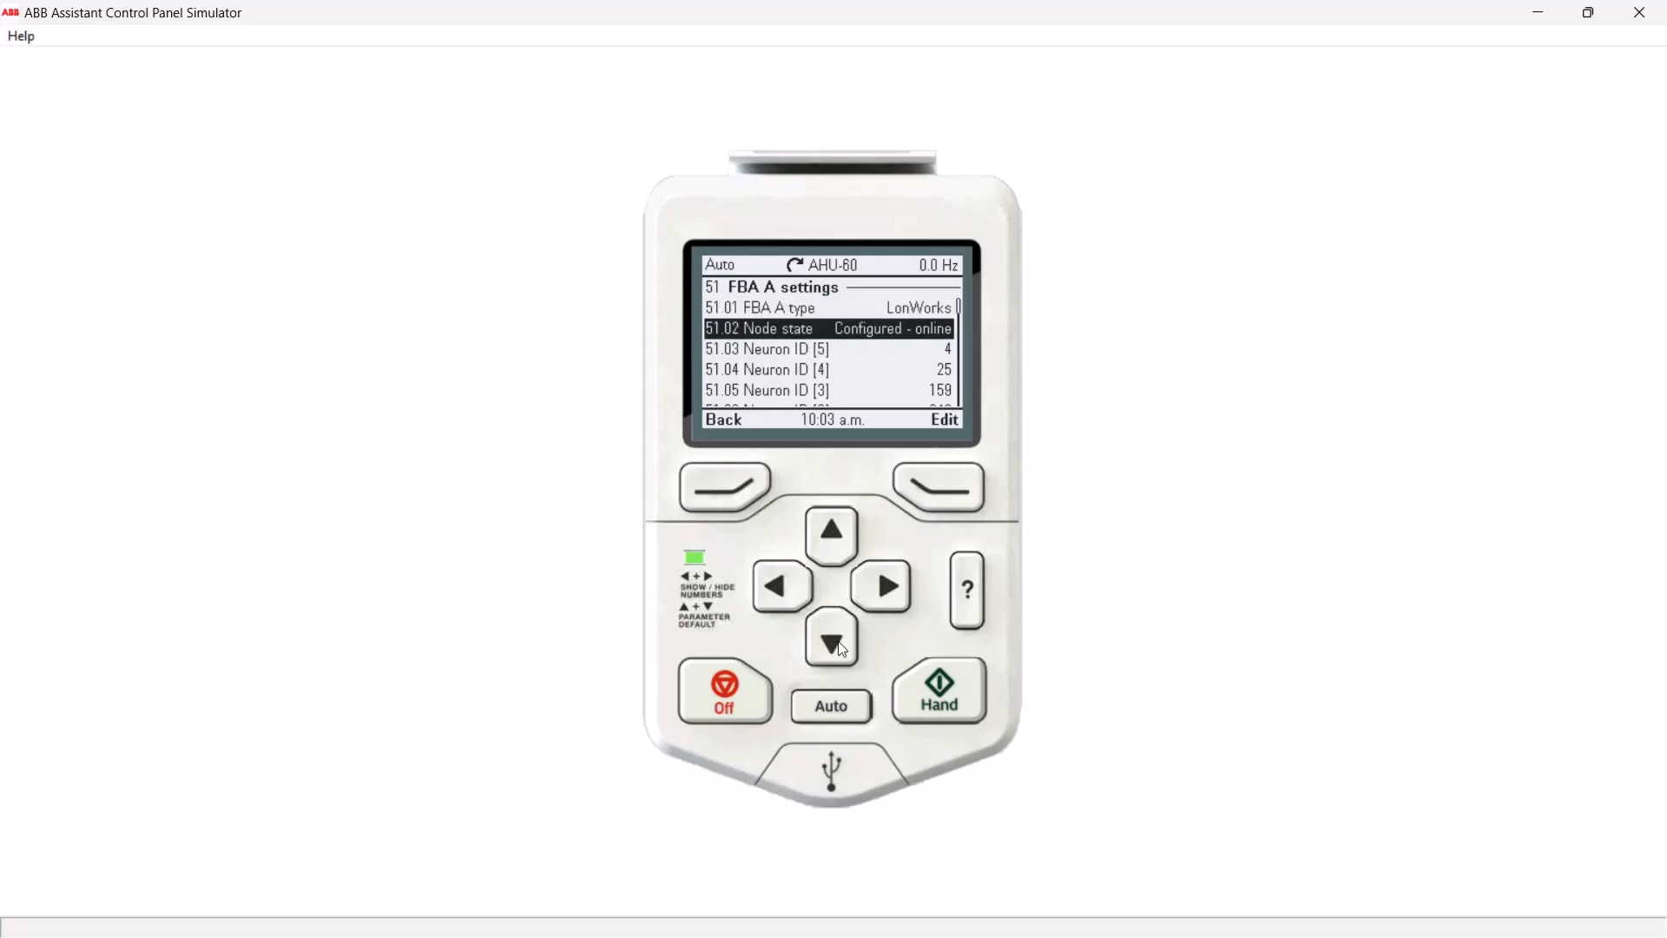
{"action": "left_click", "coordinate": [841, 647]}
{"action": "left_click", "coordinate": [840, 647]}
{"action": "left_click", "coordinate": [840, 647]}
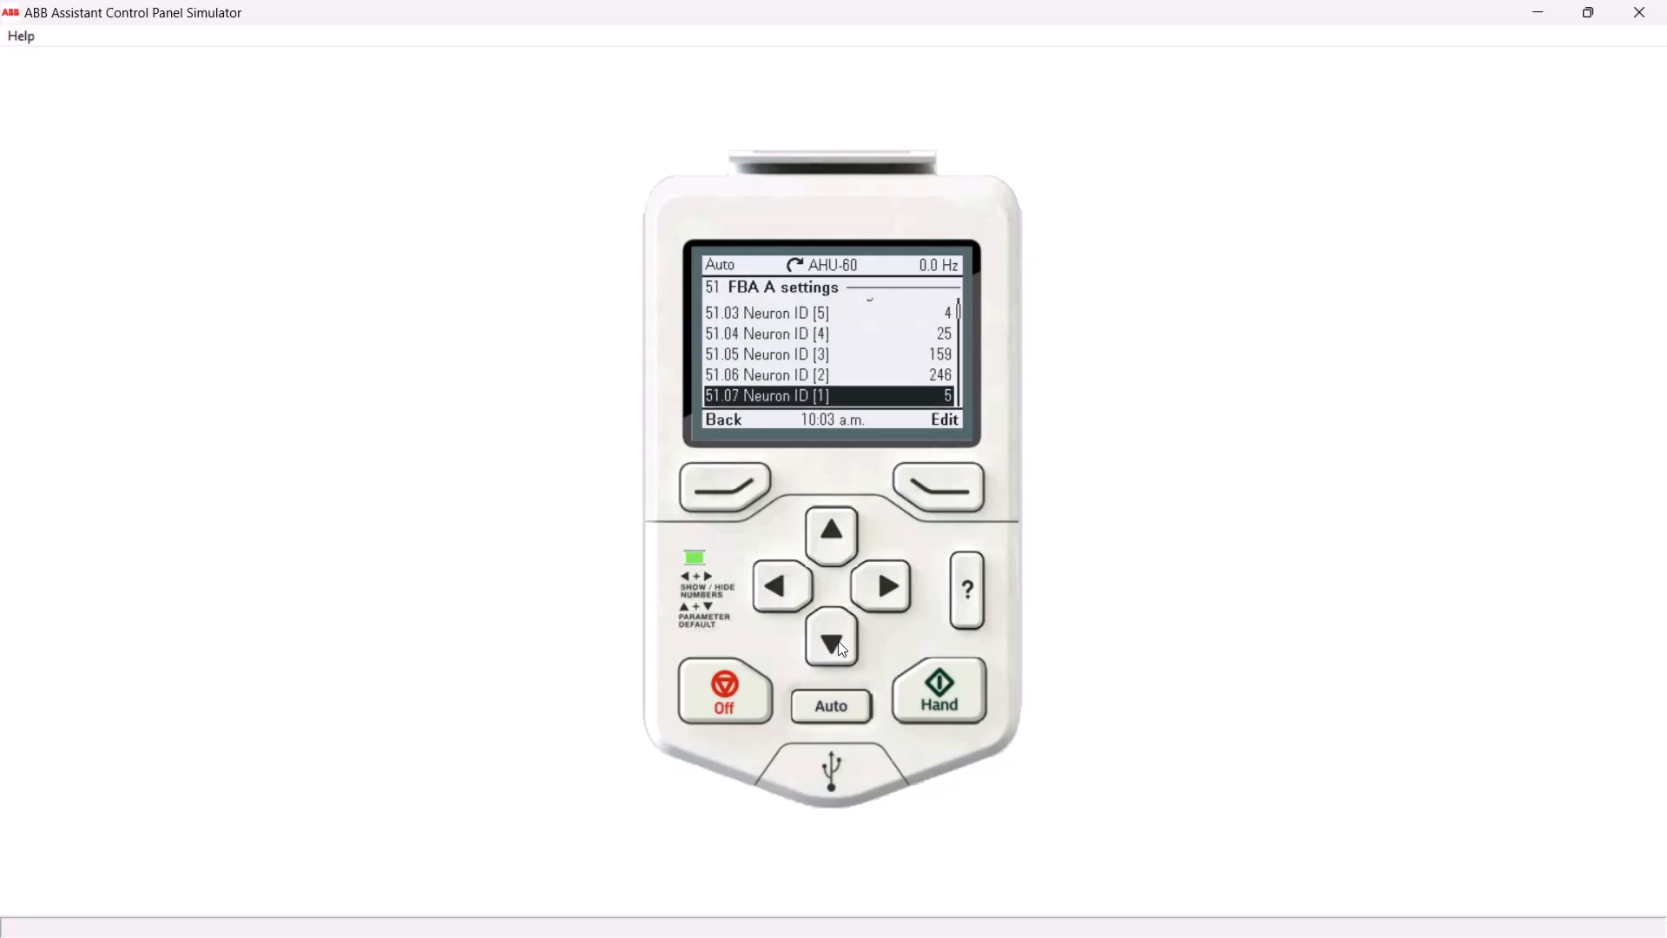
{"action": "left_click", "coordinate": [846, 539]}
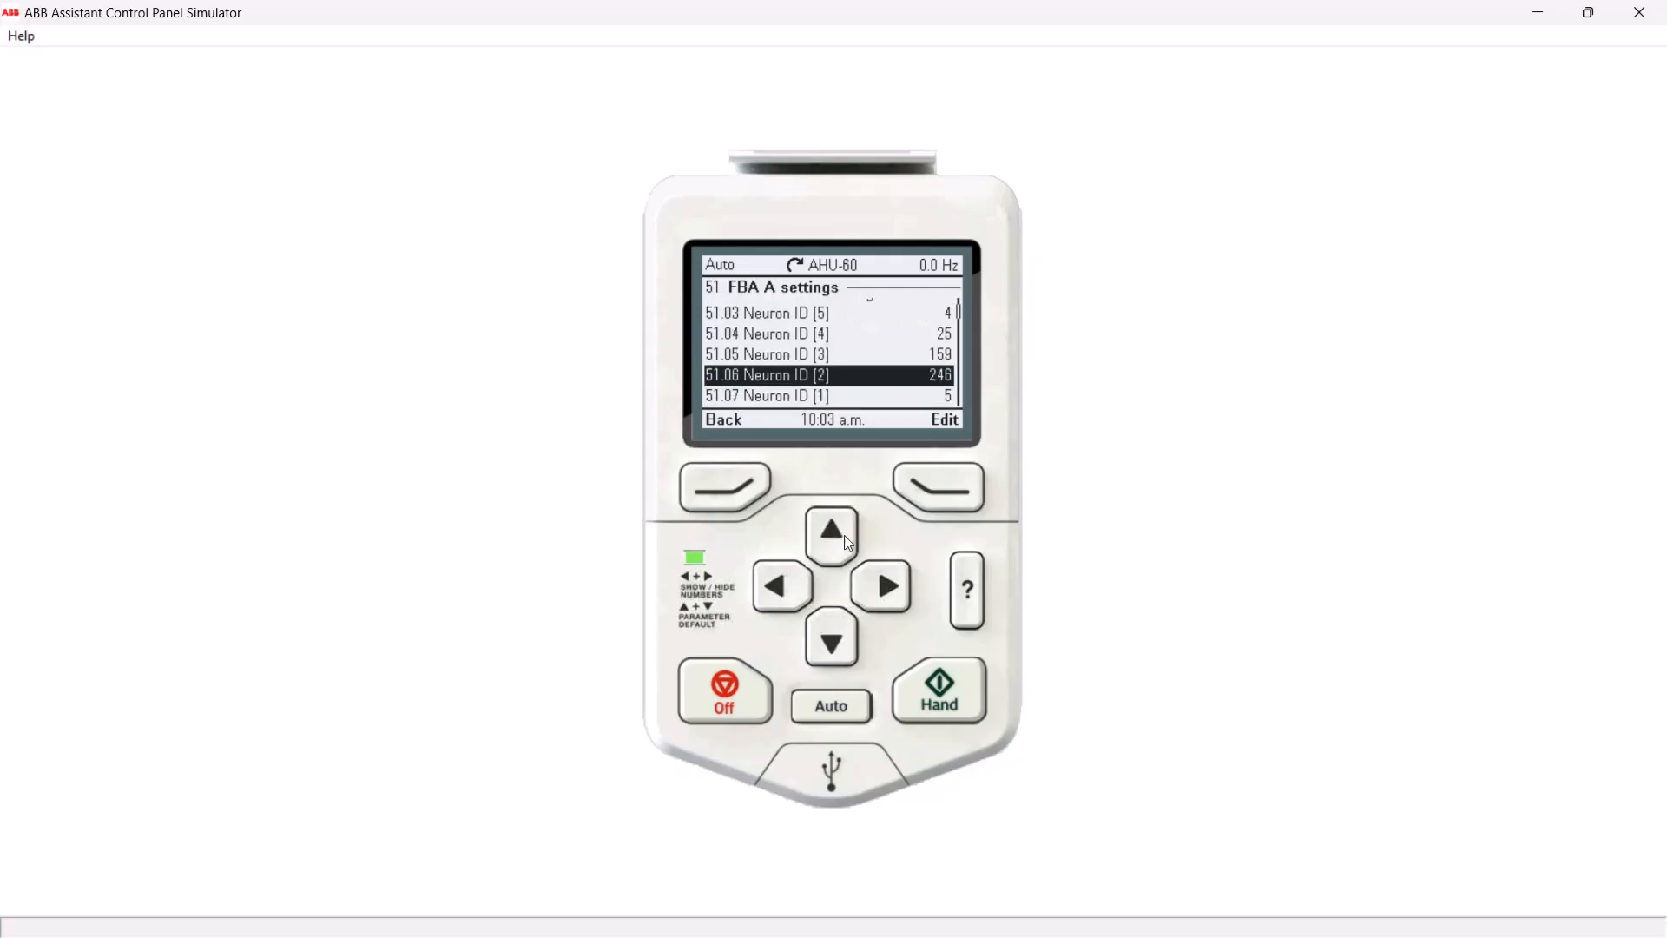
{"action": "left_click", "coordinate": [847, 542]}
{"action": "left_click", "coordinate": [848, 542]}
{"action": "left_click", "coordinate": [848, 543]}
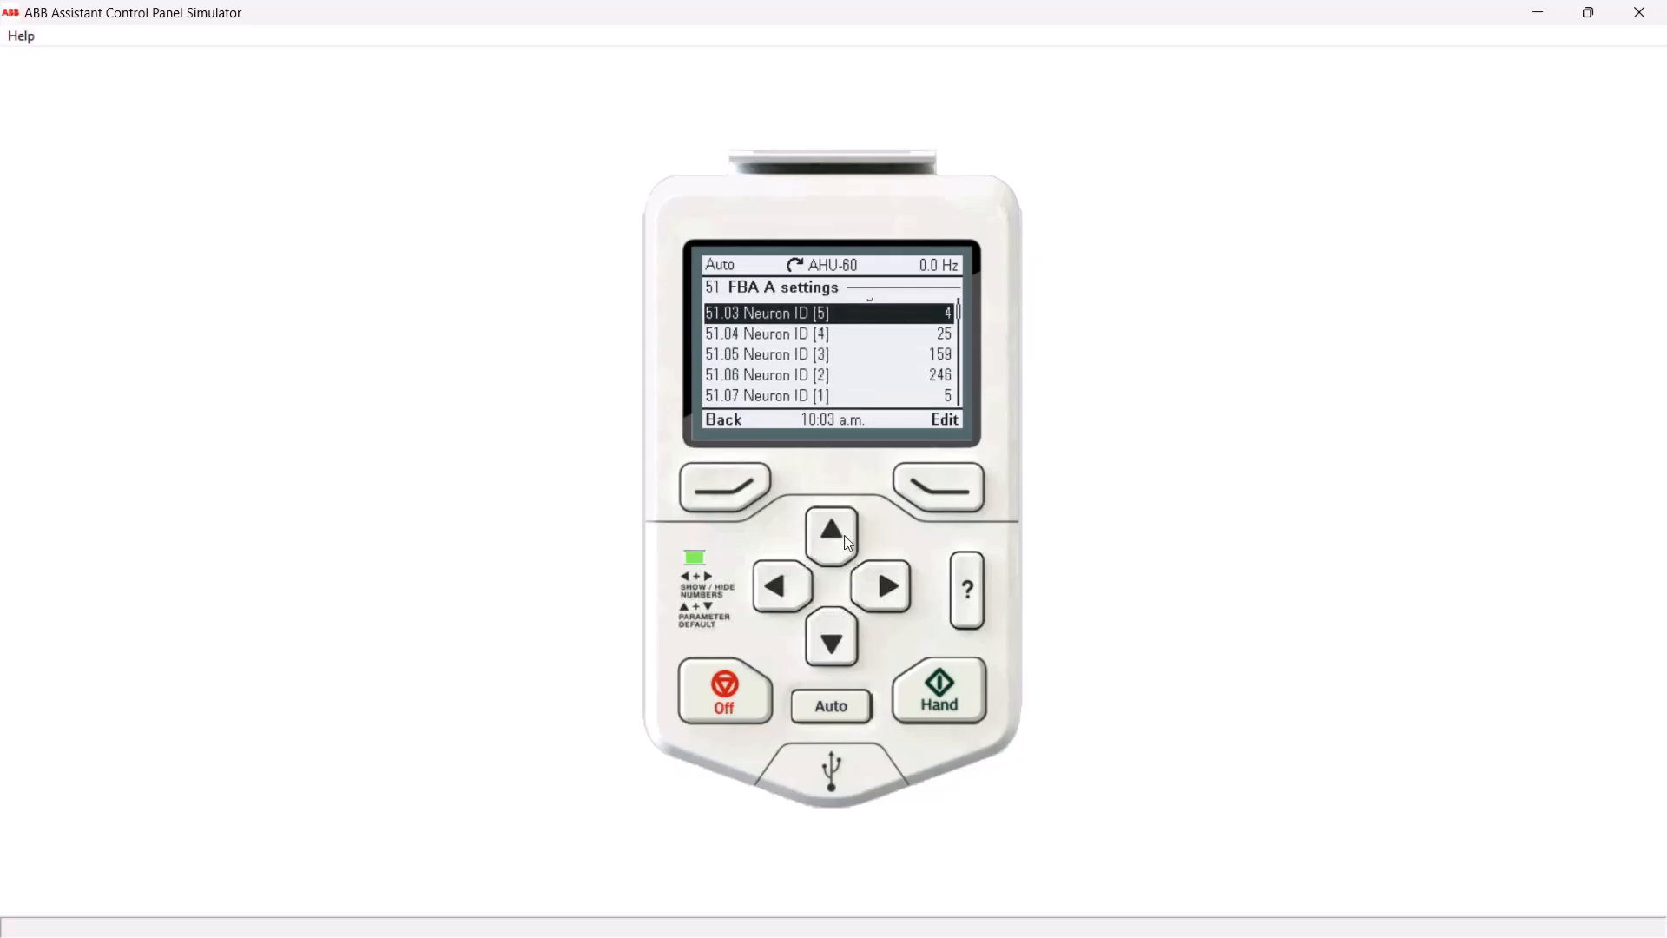
{"action": "left_click", "coordinate": [848, 543]}
{"action": "left_click", "coordinate": [836, 657]}
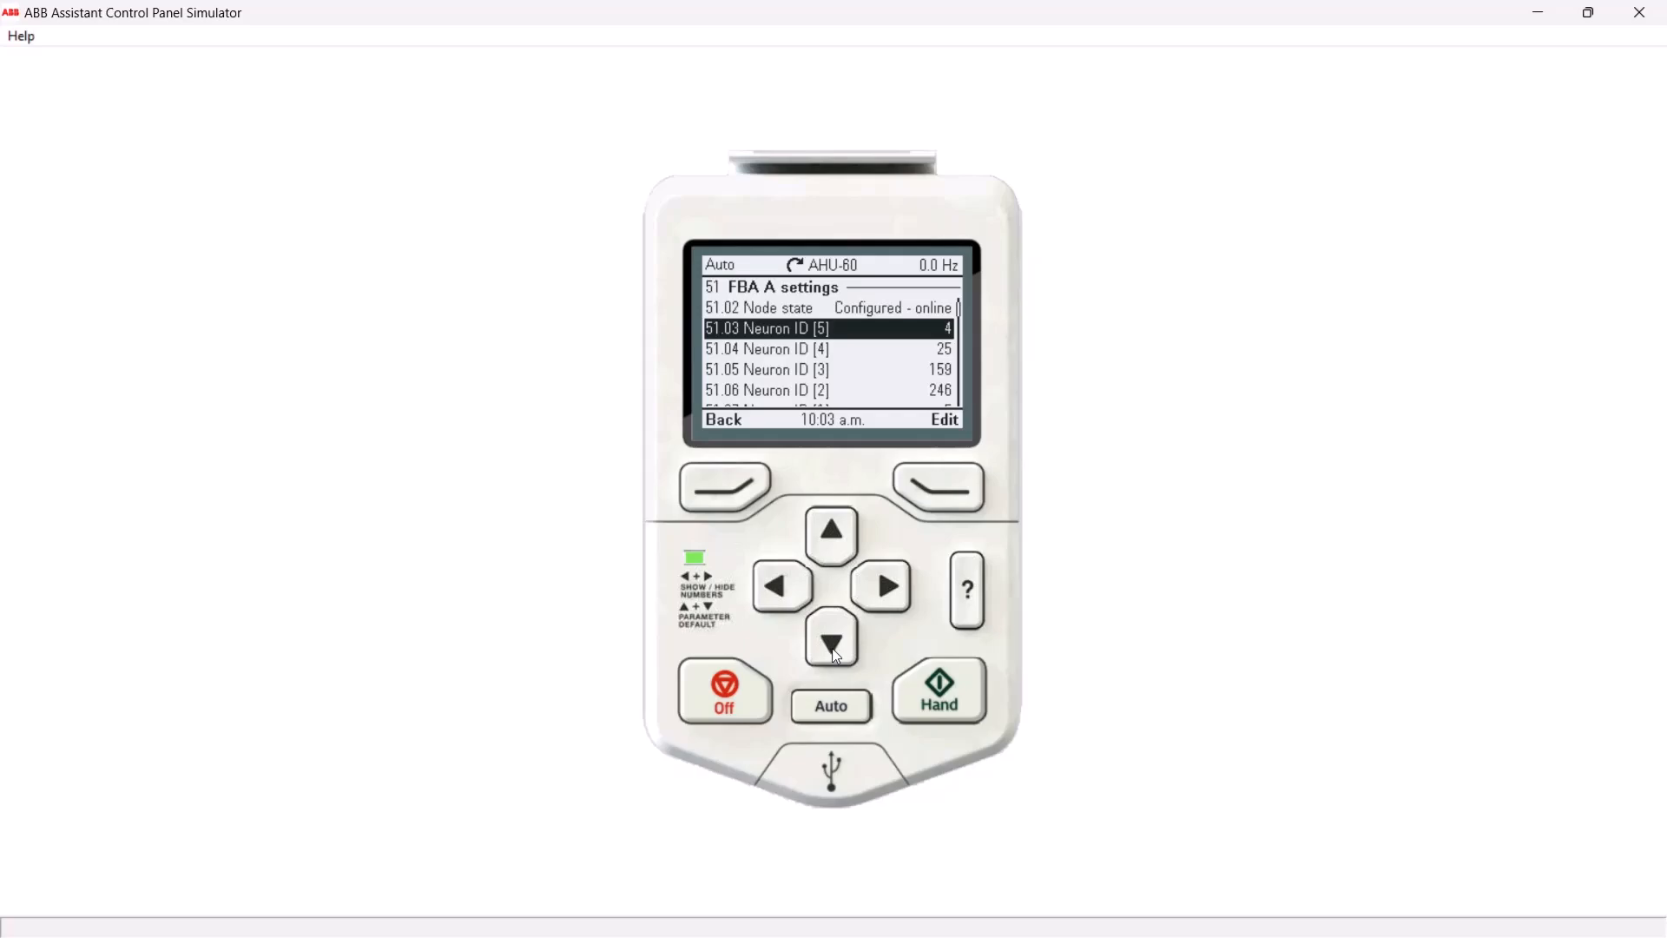
{"action": "left_click", "coordinate": [834, 651]}
{"action": "left_click", "coordinate": [834, 651]}
{"action": "left_click", "coordinate": [834, 651]}
{"action": "left_click", "coordinate": [833, 651]}
{"action": "left_click", "coordinate": [833, 651]}
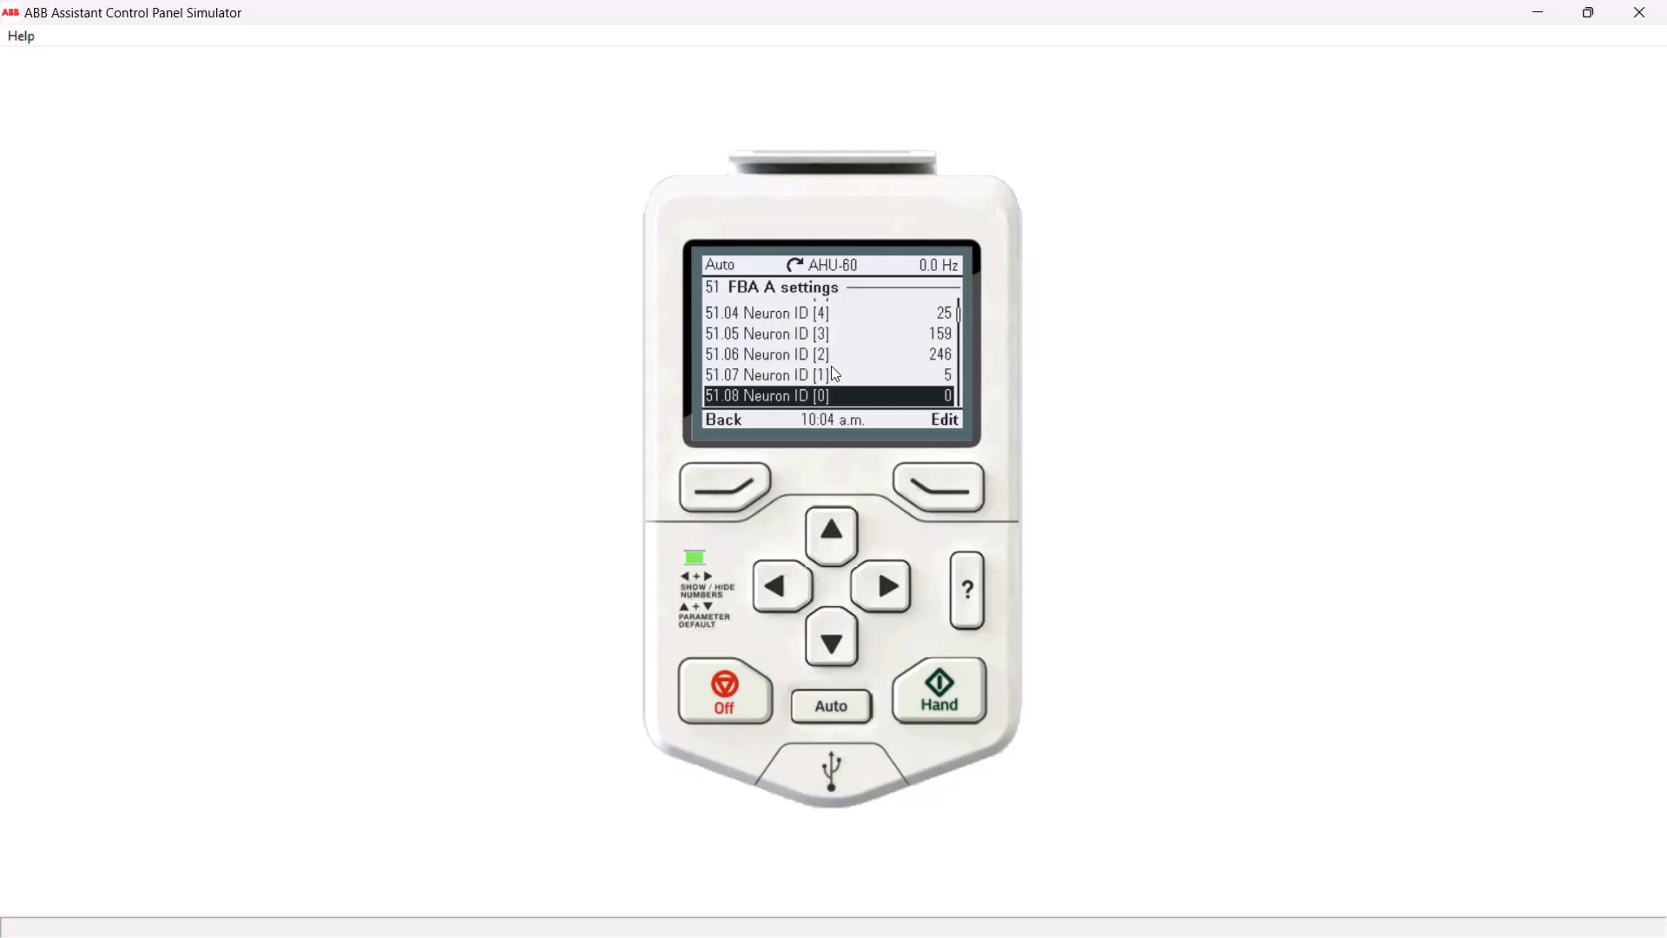
Back out of the FBA A settings and parameter menus towards the control panel's home view
{"action": "left_click", "coordinate": [741, 492]}
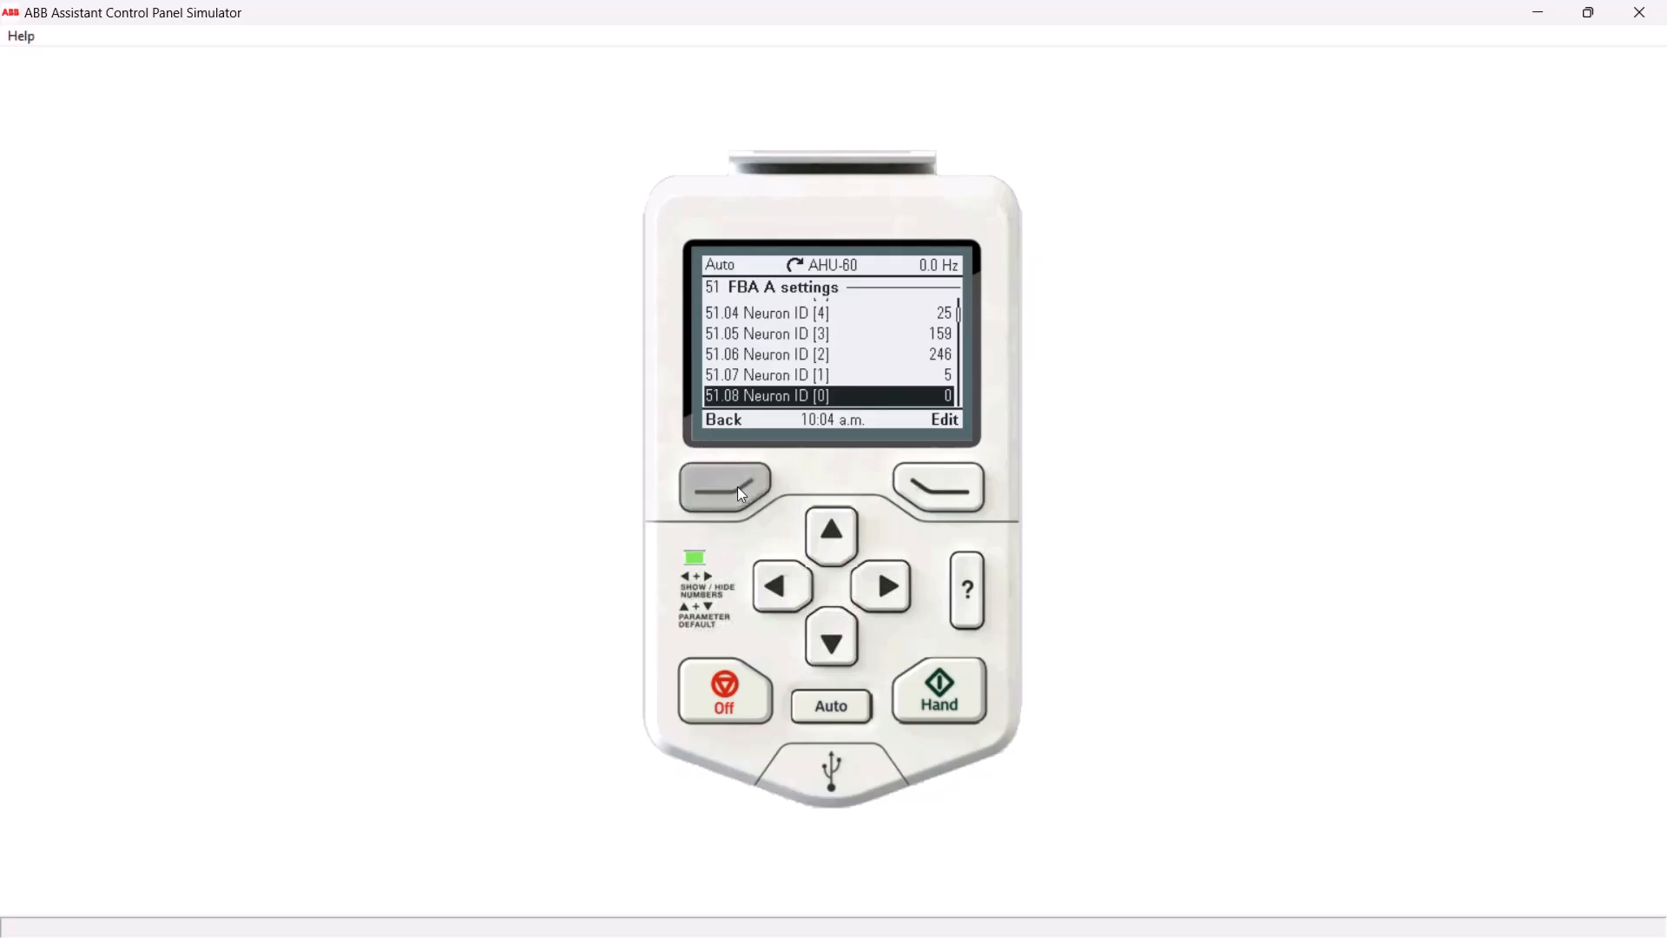
{"action": "left_click", "coordinate": [739, 491]}
{"action": "left_click", "coordinate": [739, 490]}
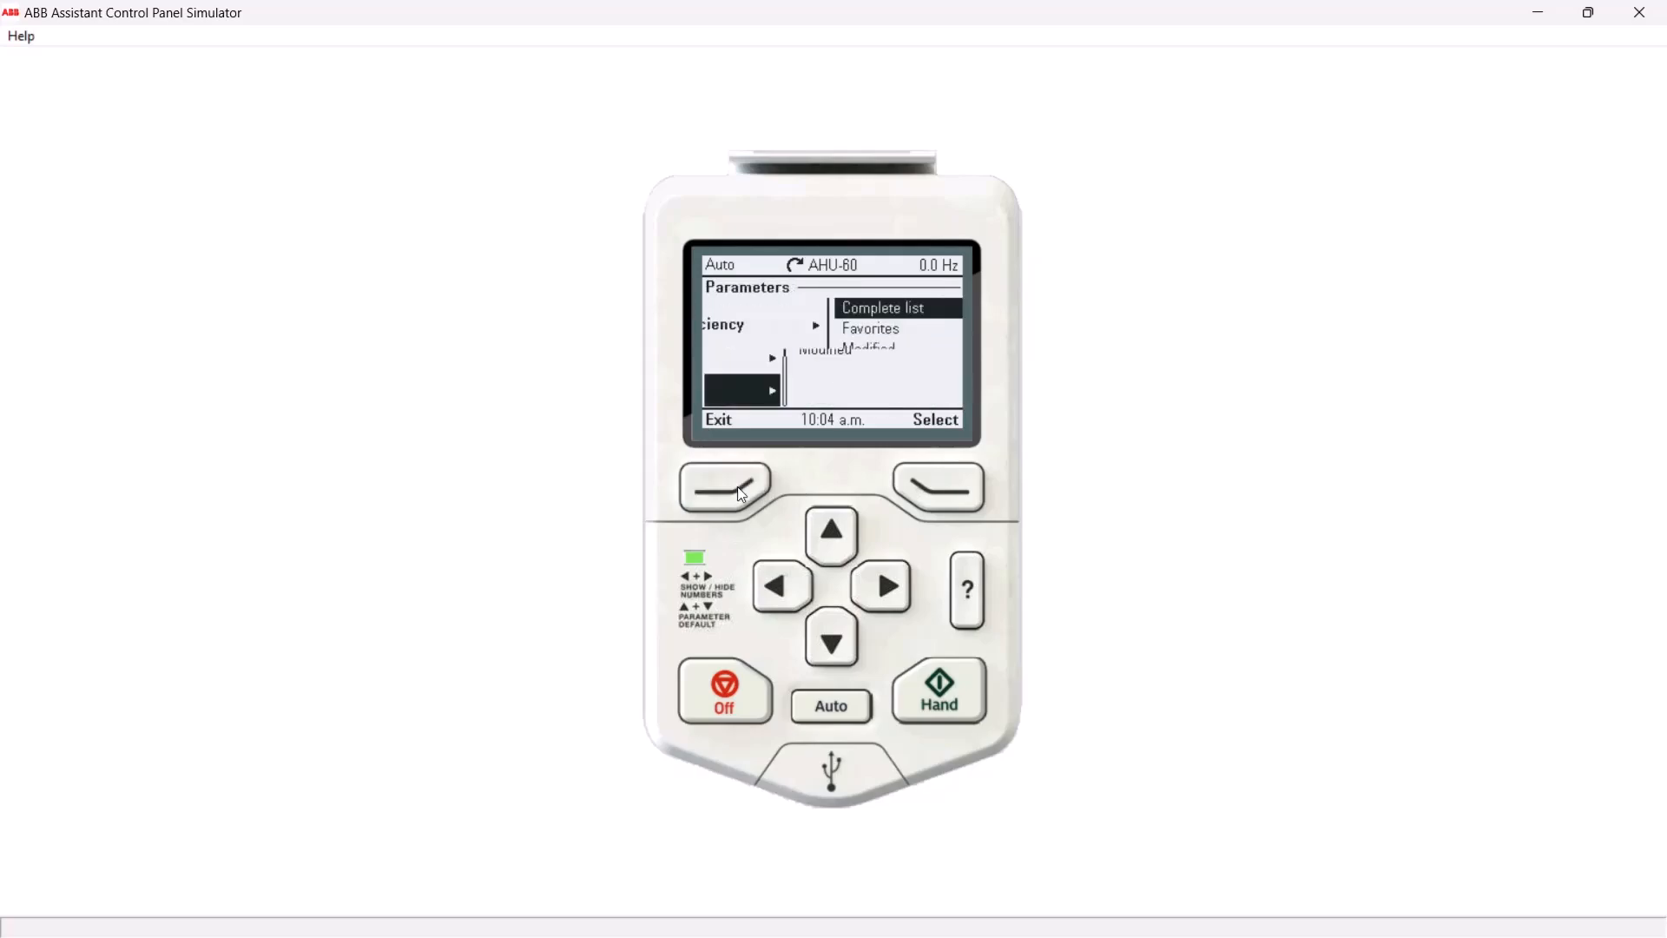
{"action": "left_click", "coordinate": [741, 491]}
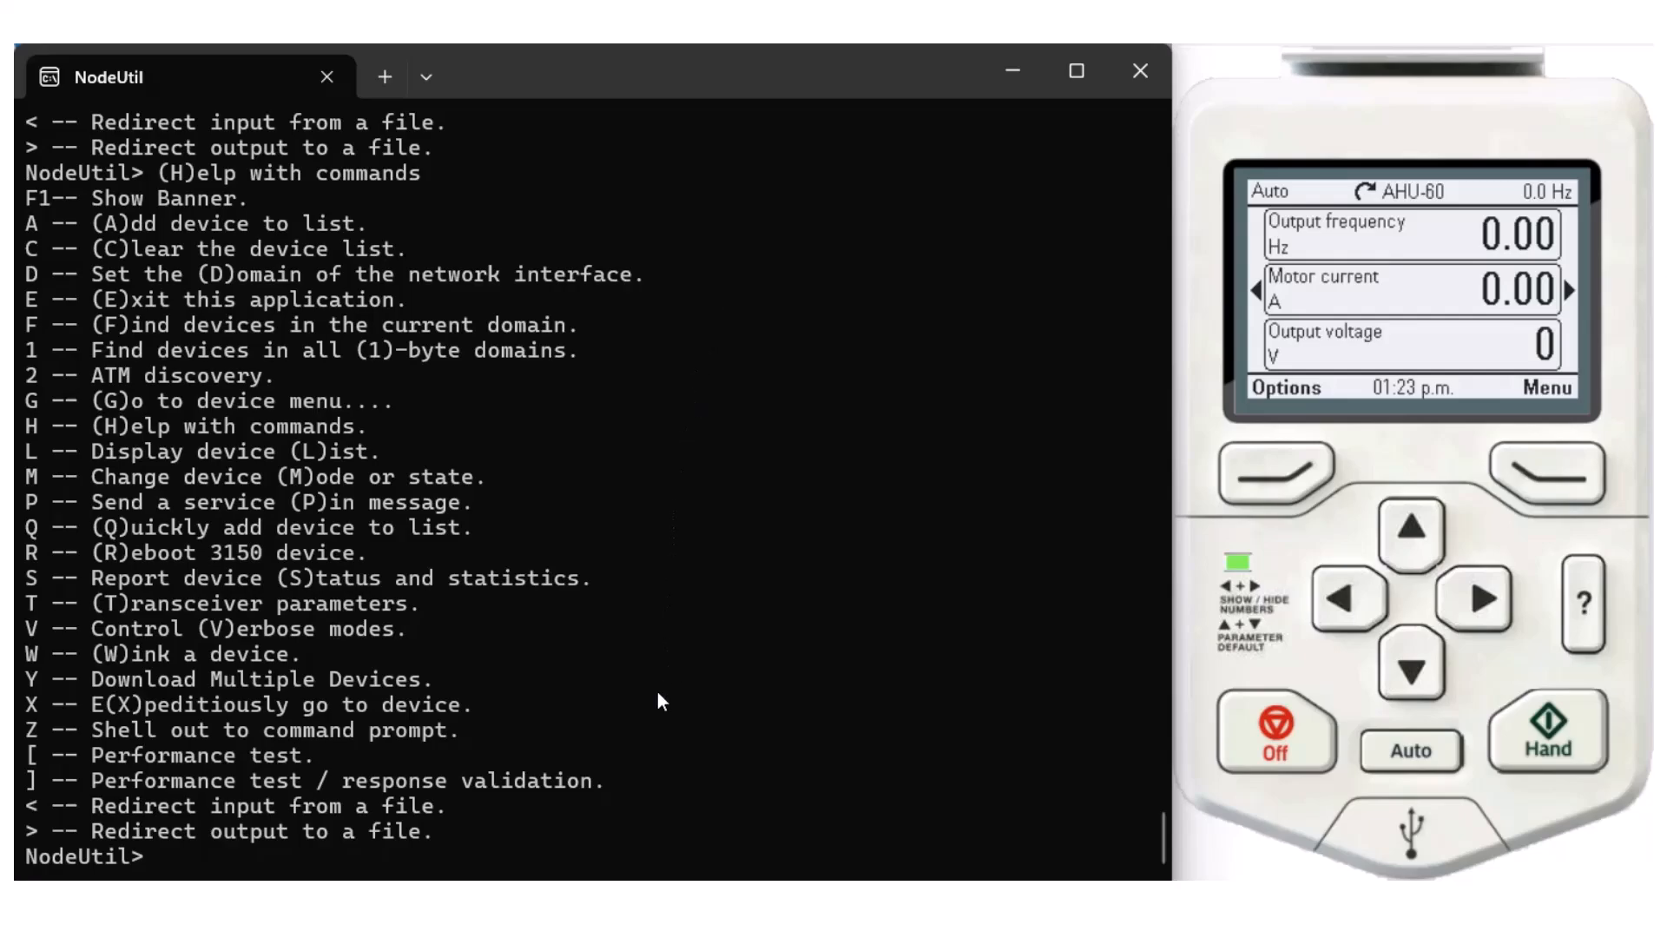
In NodeUtil, display the device list and enter the device menu for device 1
{"action": "key", "text": "l"}
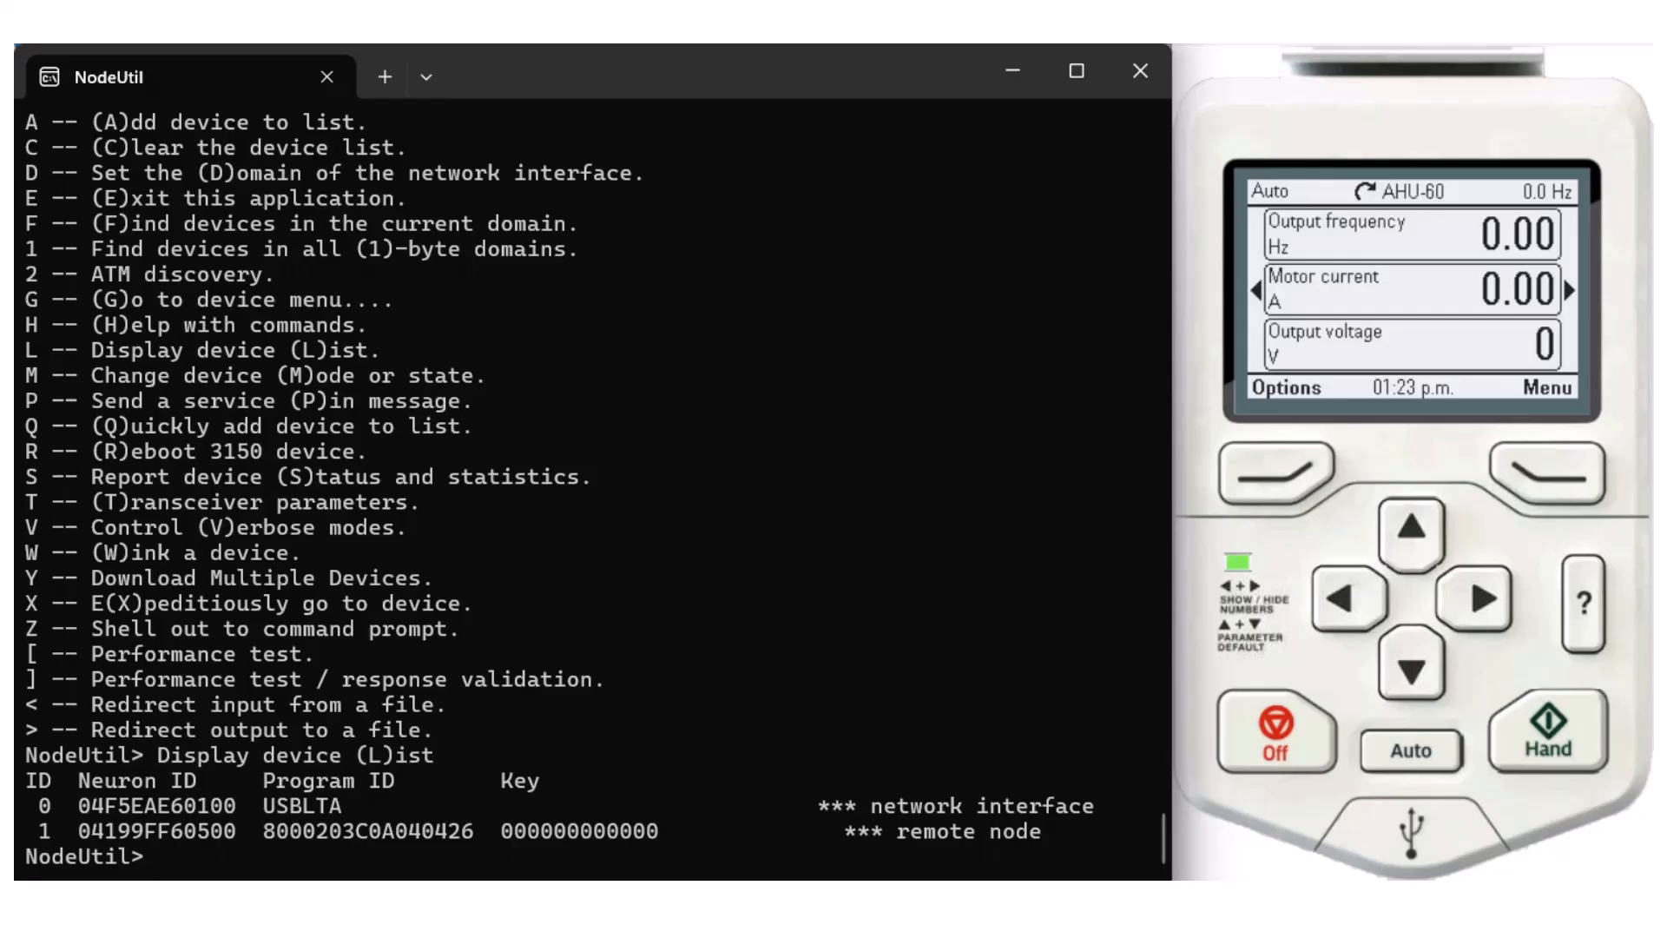
{"action": "key", "text": "g"}
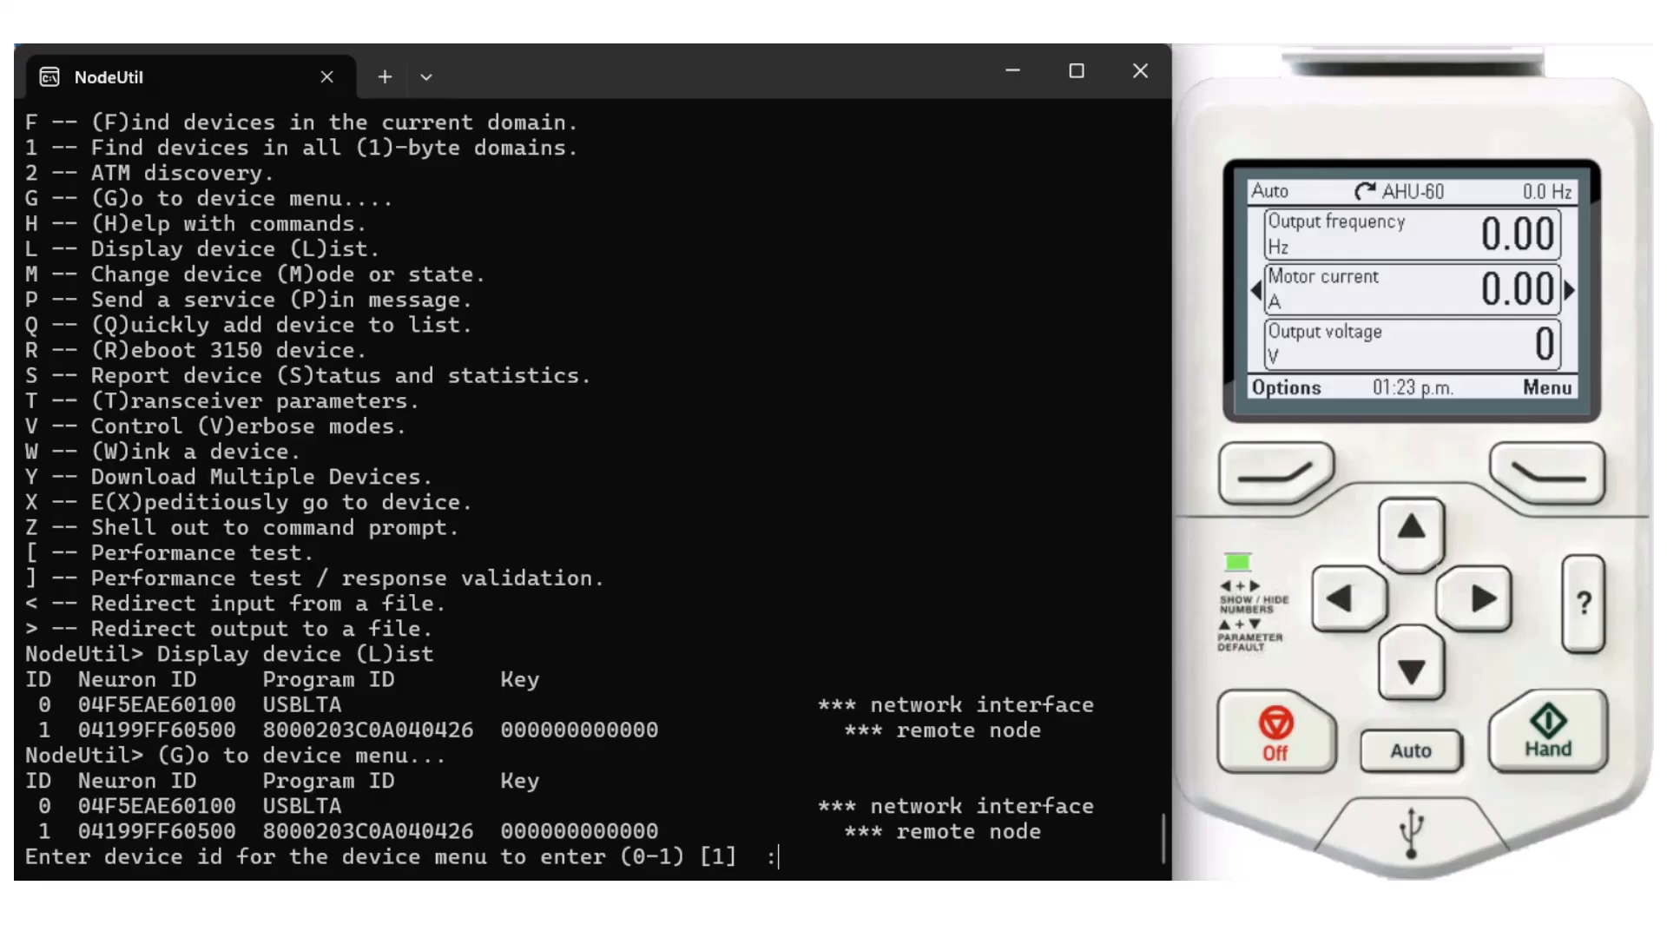
{"action": "key", "text": "Return"}
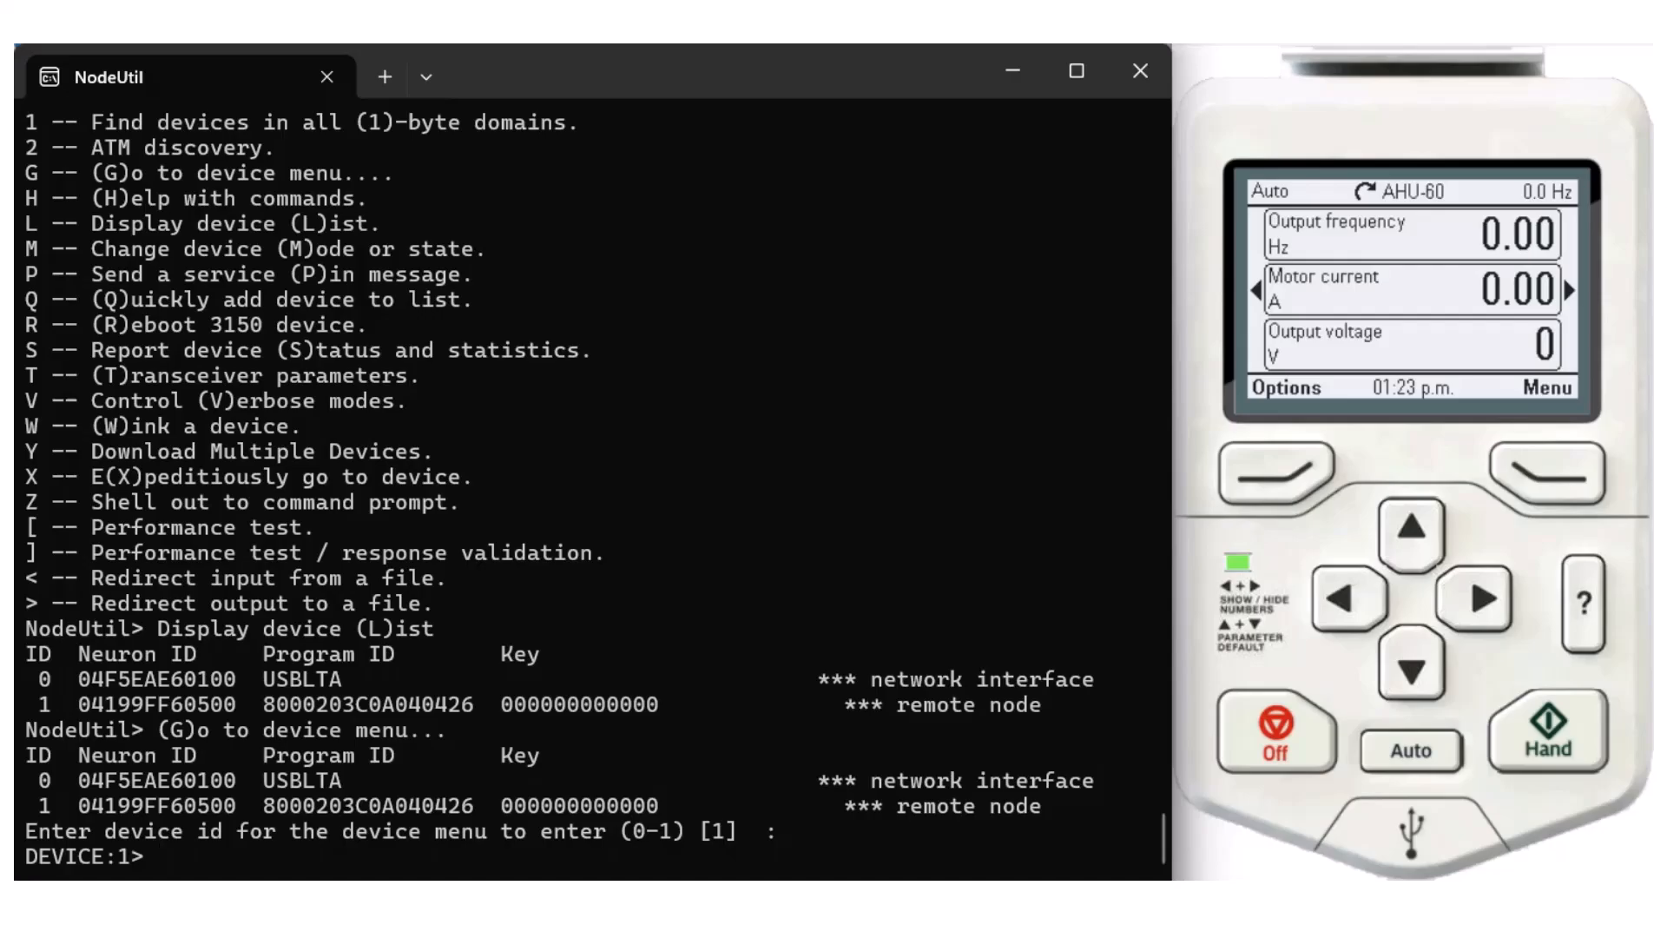
Show the help for the device commands and start updating the input network variable at NV index 28
{"action": "key", "text": "h"}
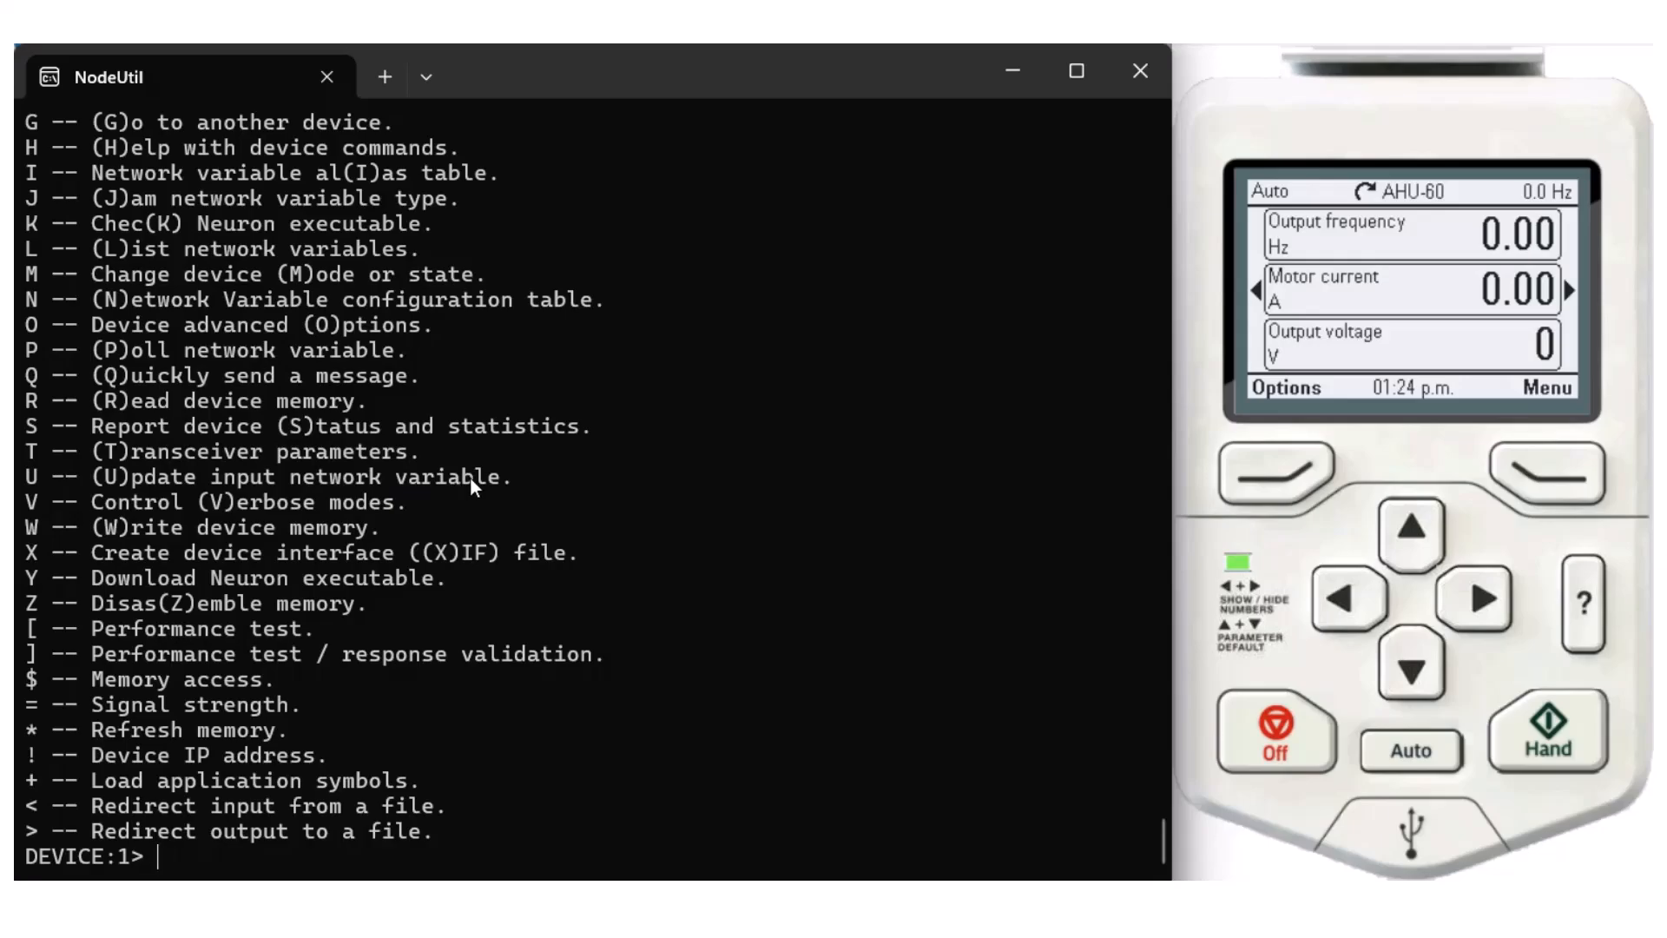
{"action": "key", "text": "u"}
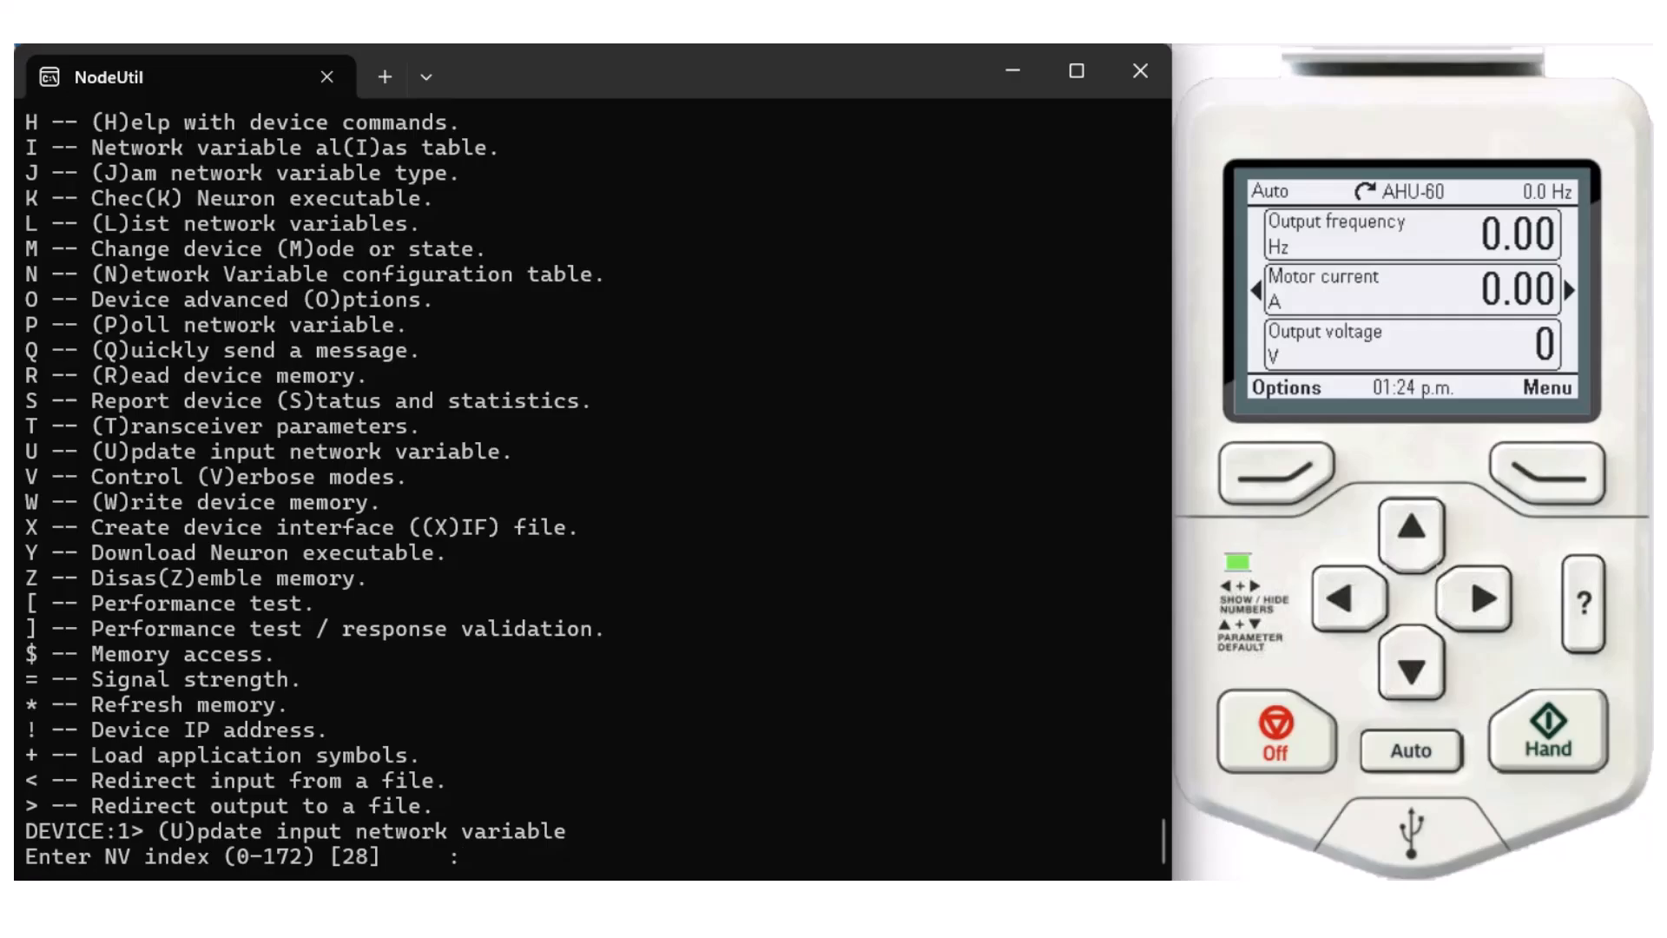
{"action": "key", "text": "Return"}
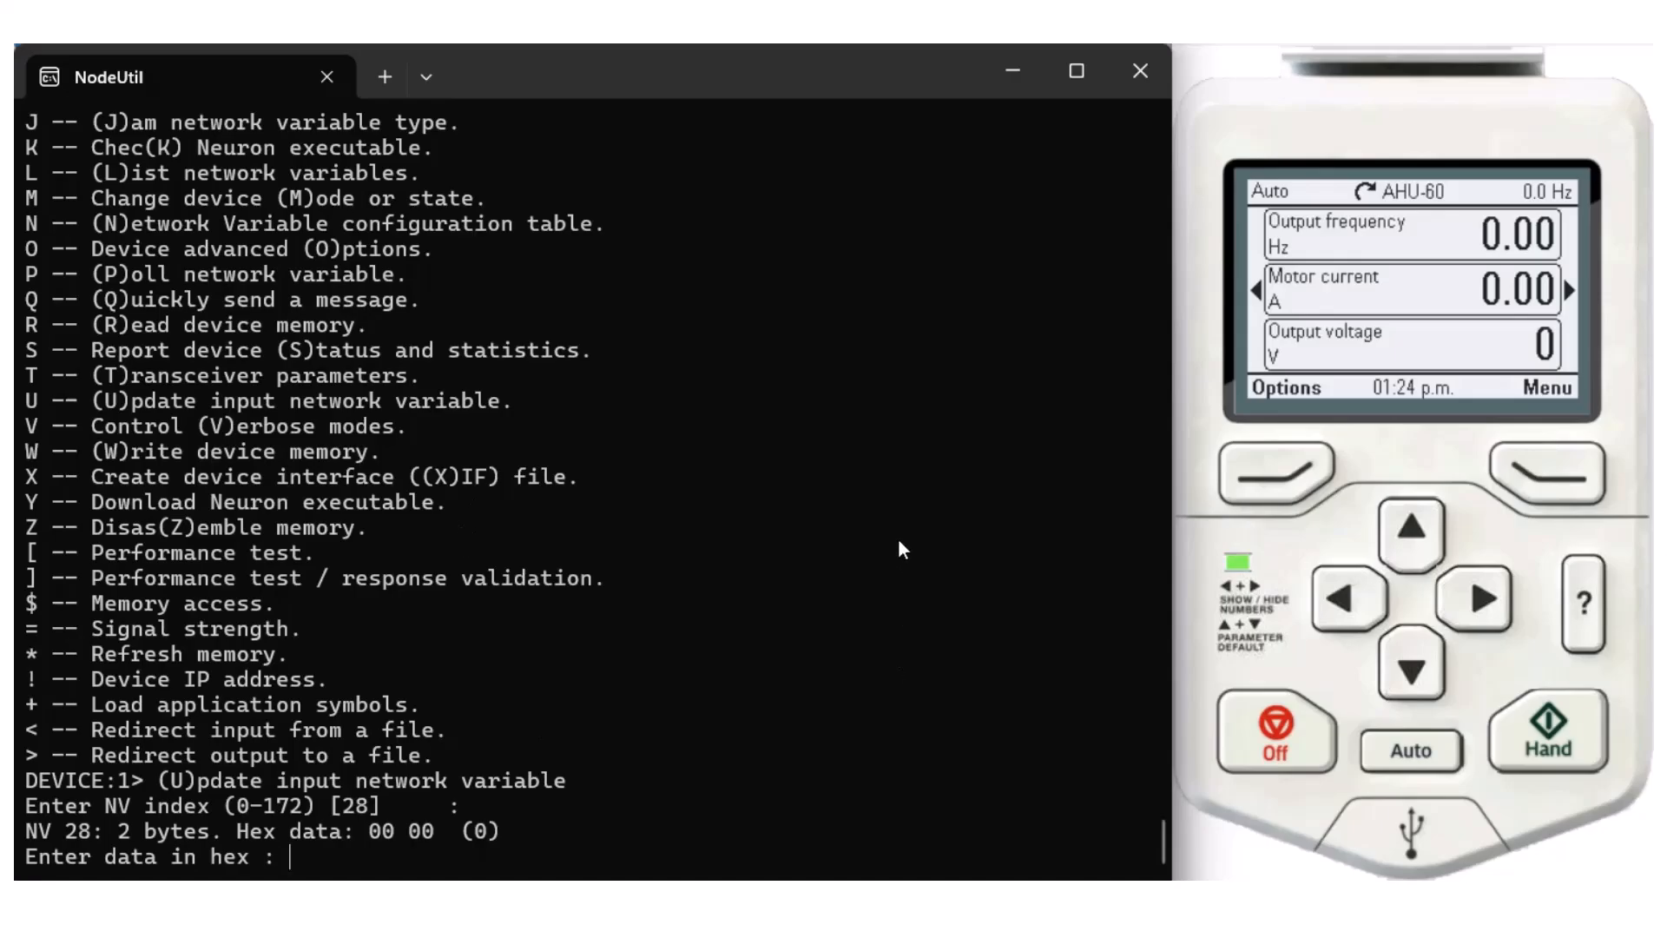
Switch to Calculator in Programmer mode and enter decimal 50 for conversion to hex
{"action": "key", "text": "super+Tab"}
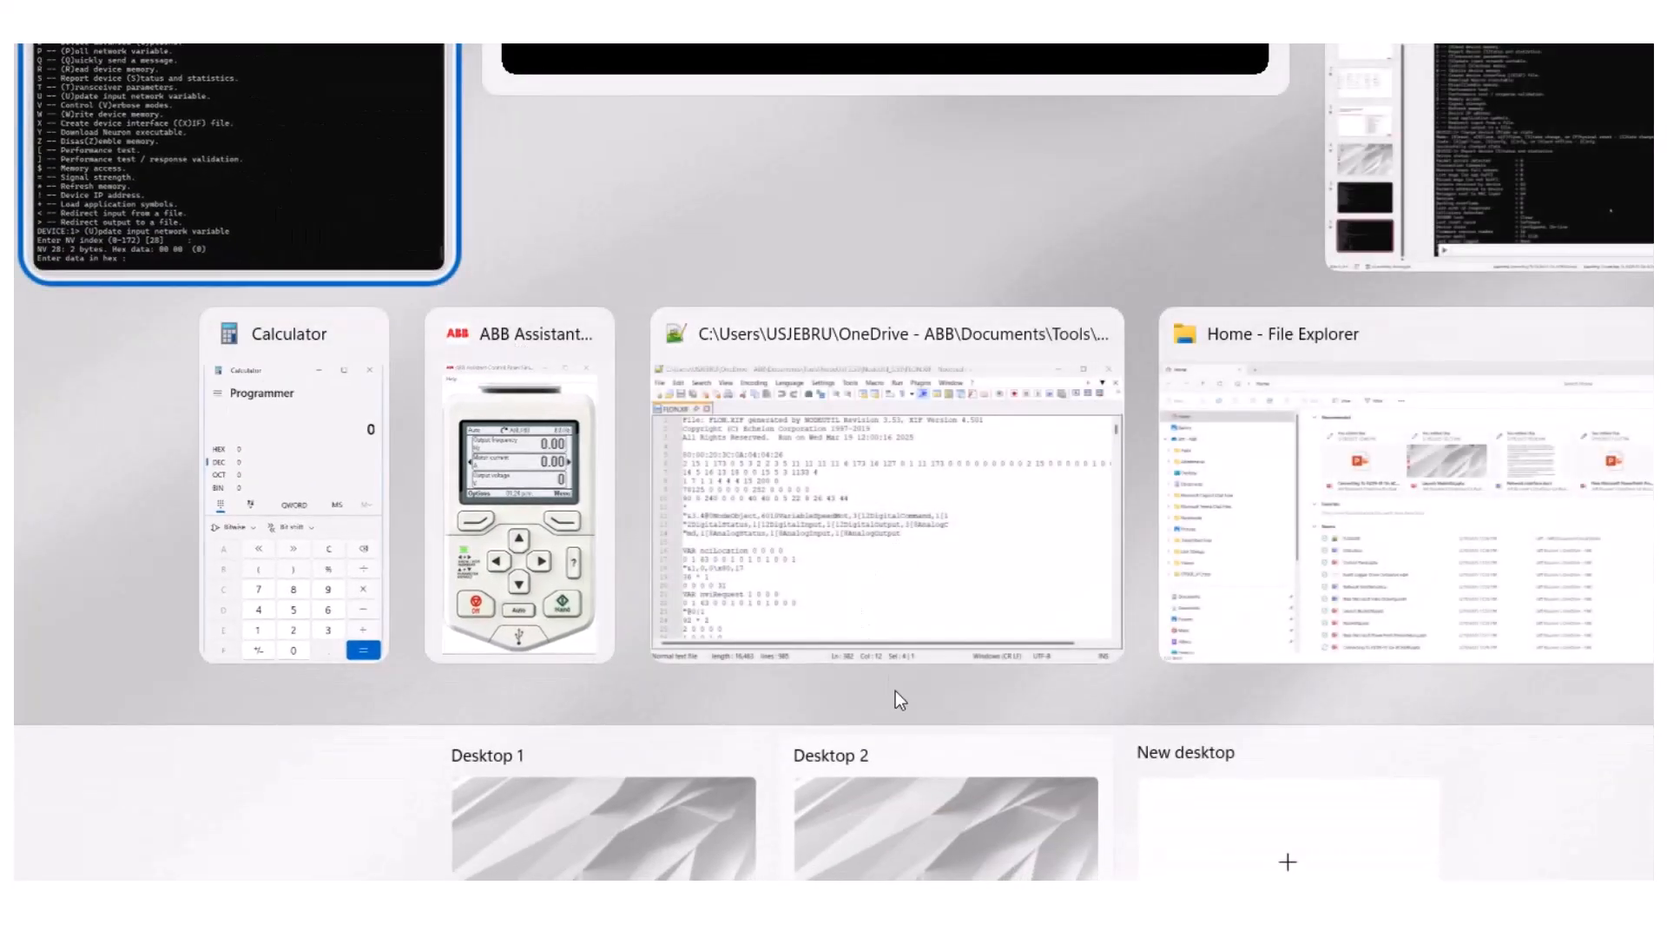
{"action": "left_click", "coordinate": [351, 513]}
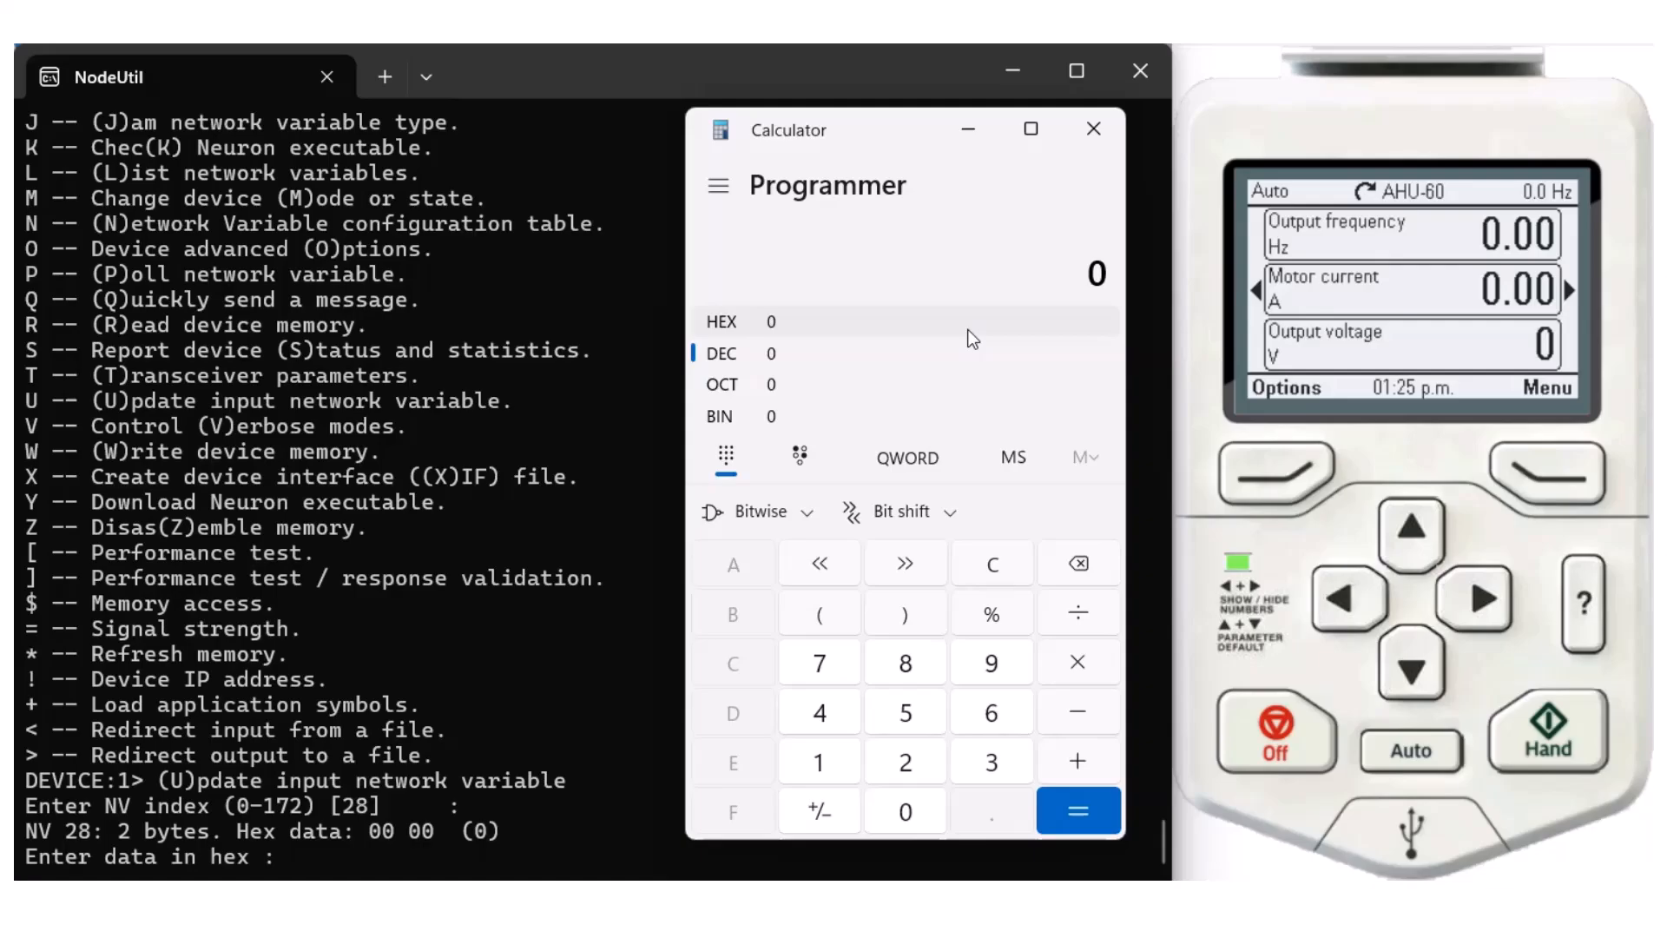
{"action": "left_click", "coordinate": [914, 715]}
{"action": "left_click", "coordinate": [917, 816]}
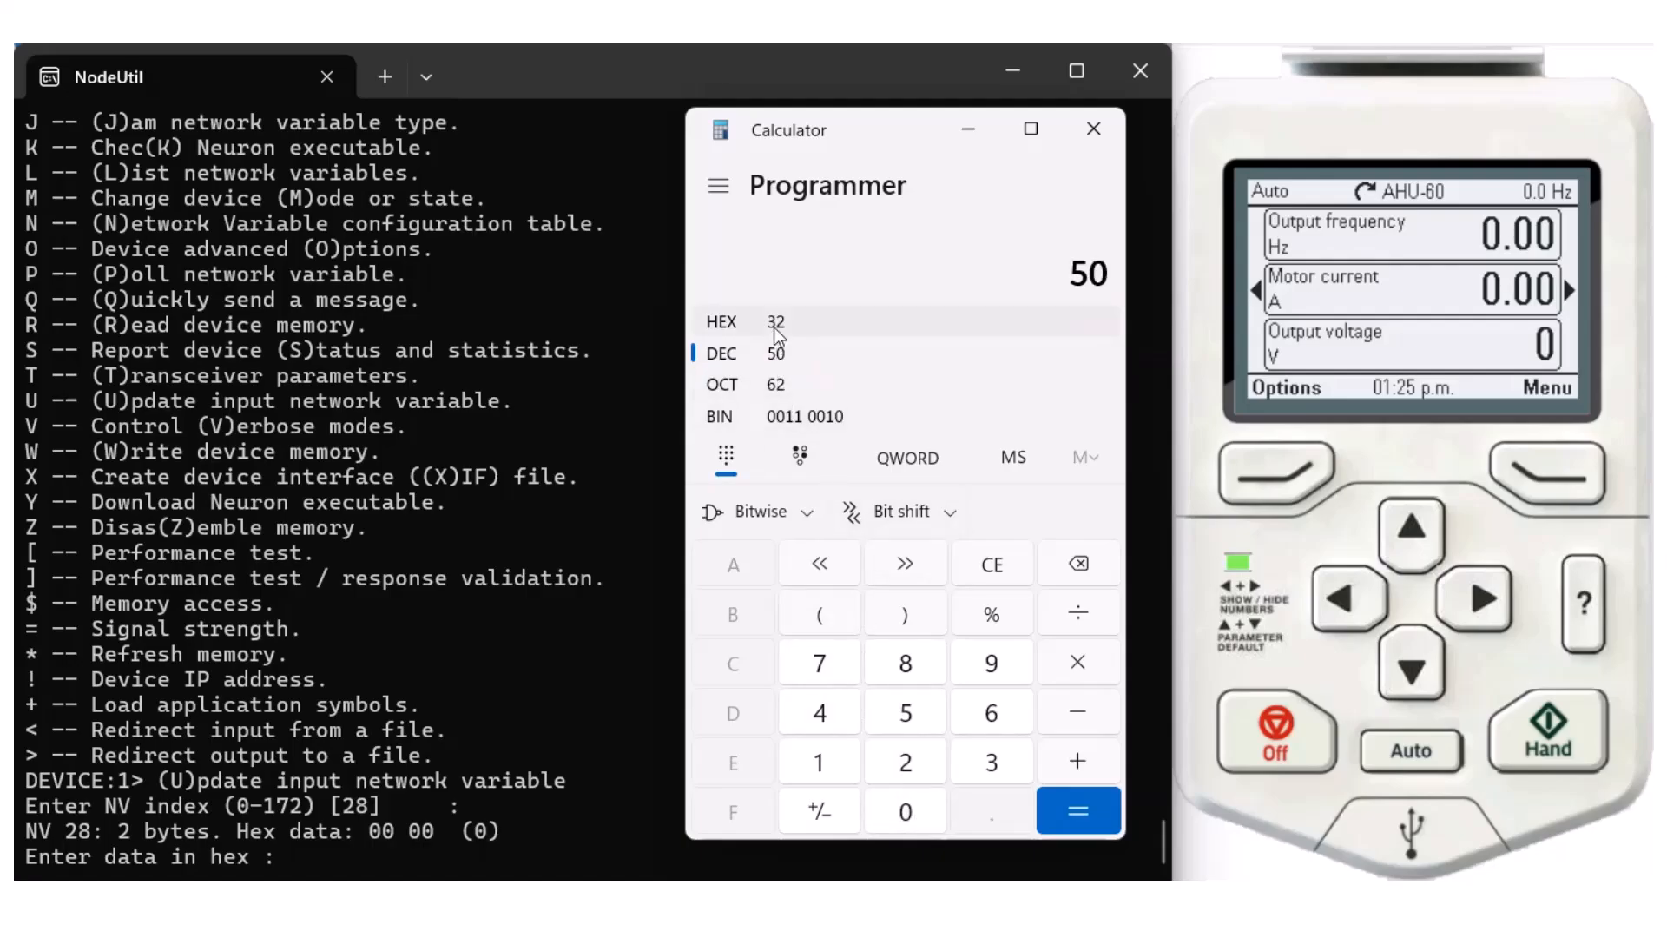
Return to NodeUtil and write the hex data 32 0 to network variable 28
{"action": "left_click", "coordinate": [290, 858]}
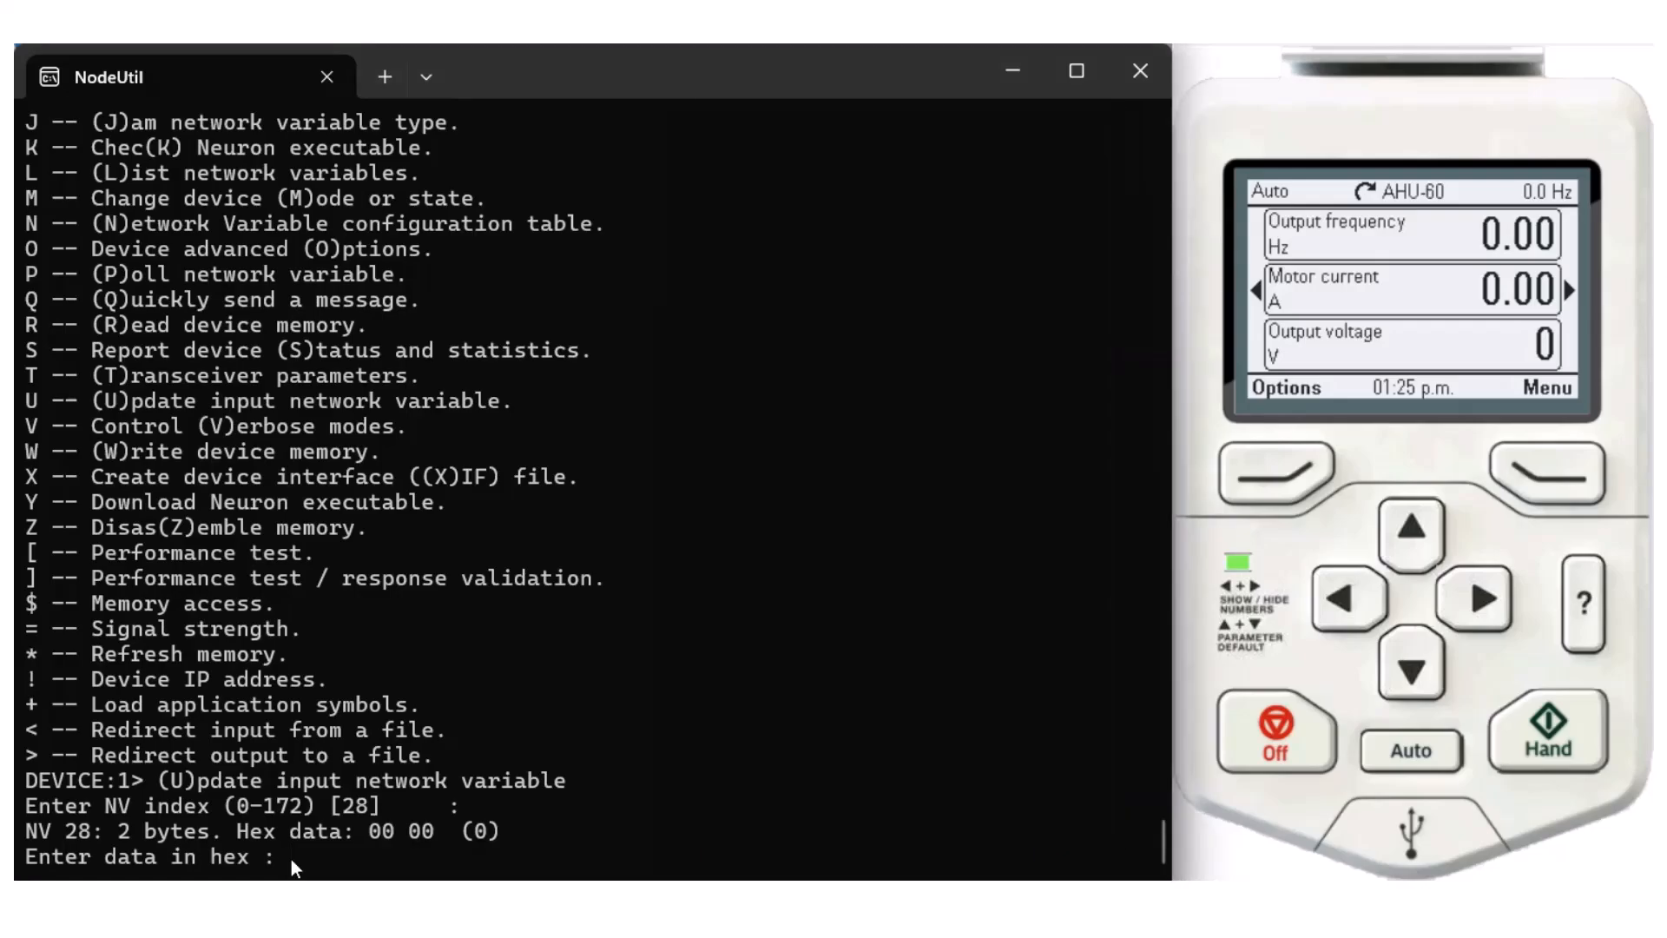
{"action": "type", "text": "32 0"}
{"action": "key", "text": "Return"}
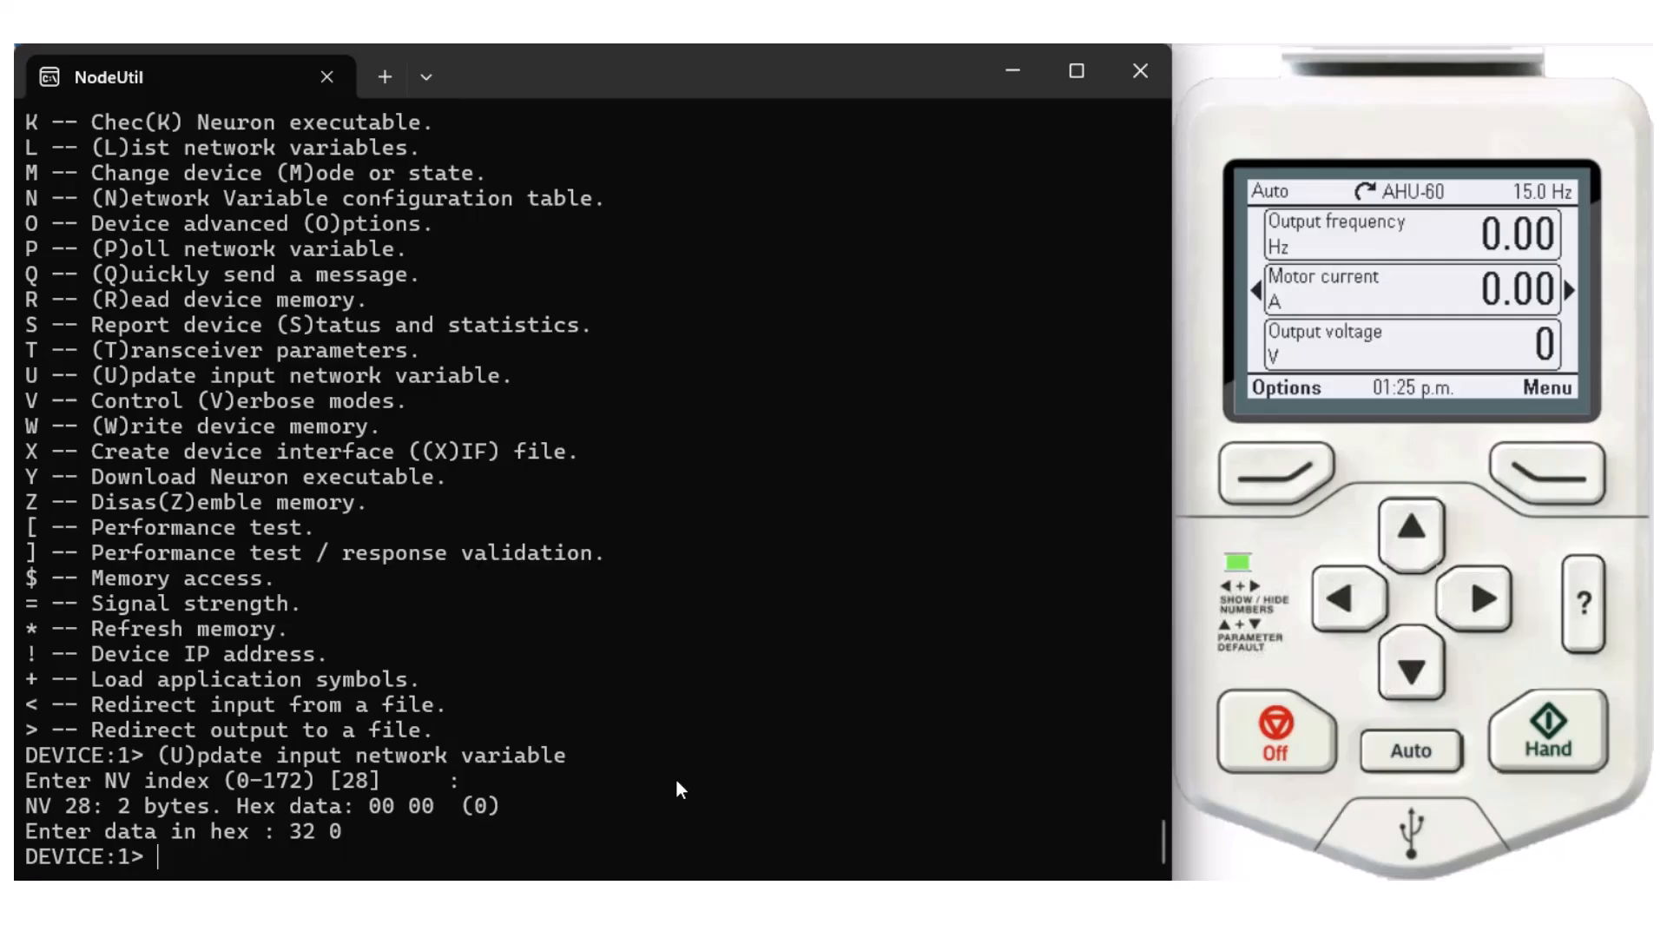
Switch back to Calculator, clear the previous entry and enter decimal 100 for conversion to hex
{"action": "key", "text": "alt+Tab"}
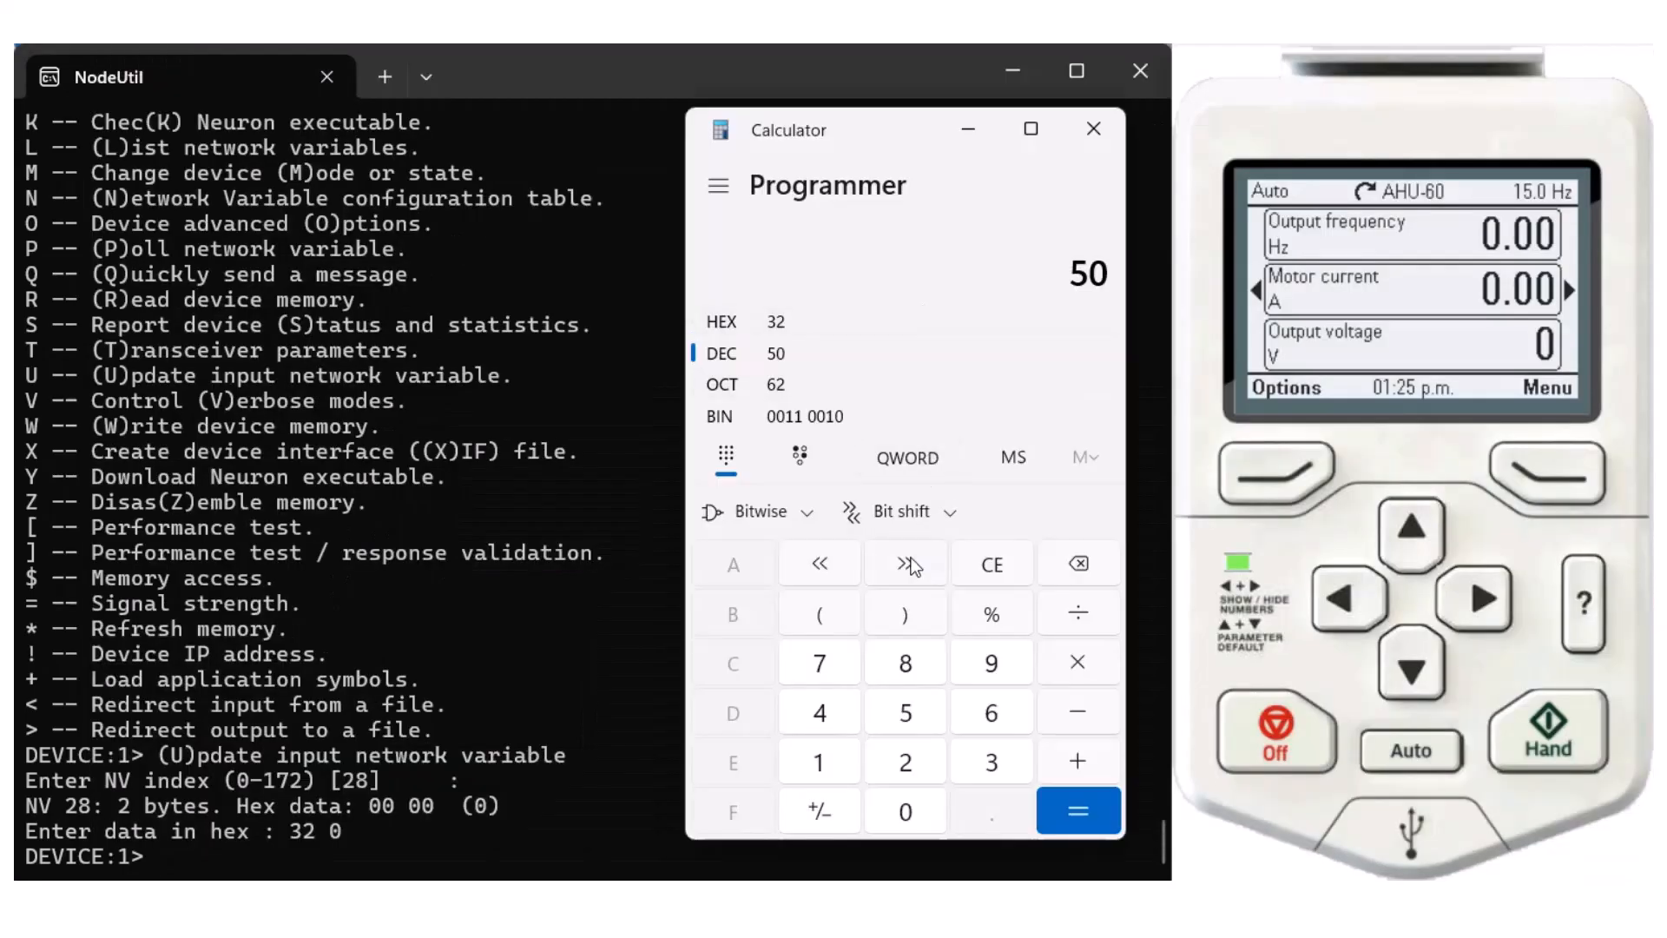
{"action": "left_click", "coordinate": [1077, 566]}
{"action": "left_click", "coordinate": [832, 766]}
{"action": "left_click", "coordinate": [906, 812]}
{"action": "left_click", "coordinate": [906, 811]}
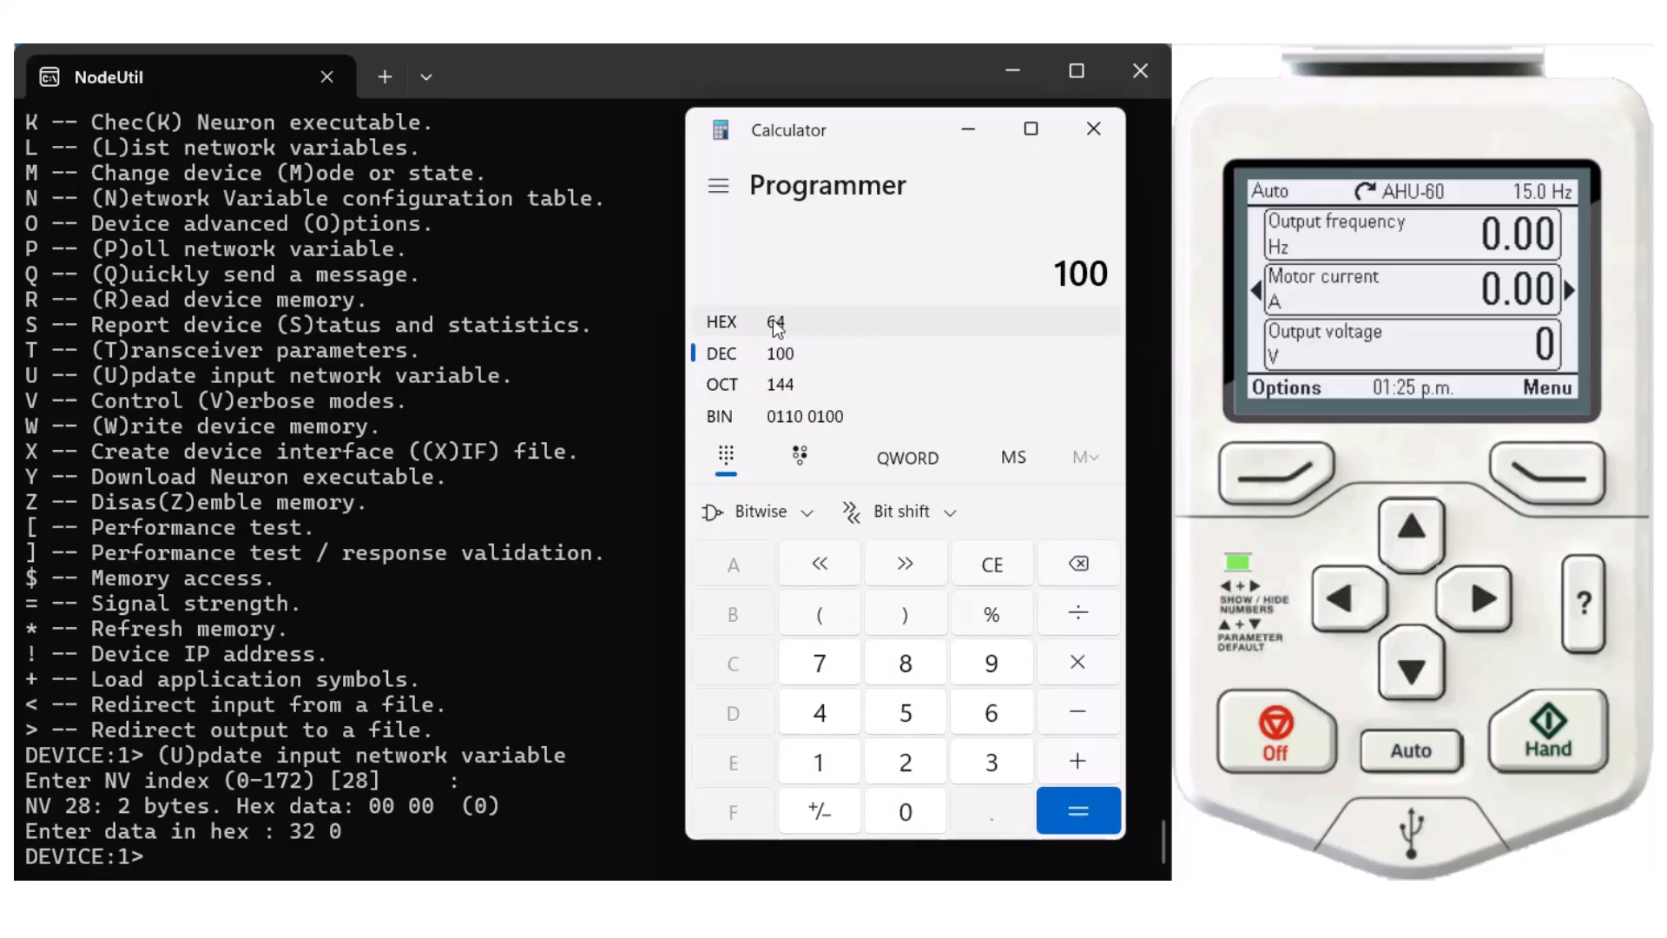
Return to NodeUtil and update network variable 28 with the hex data 64 0
{"action": "left_click", "coordinate": [385, 844]}
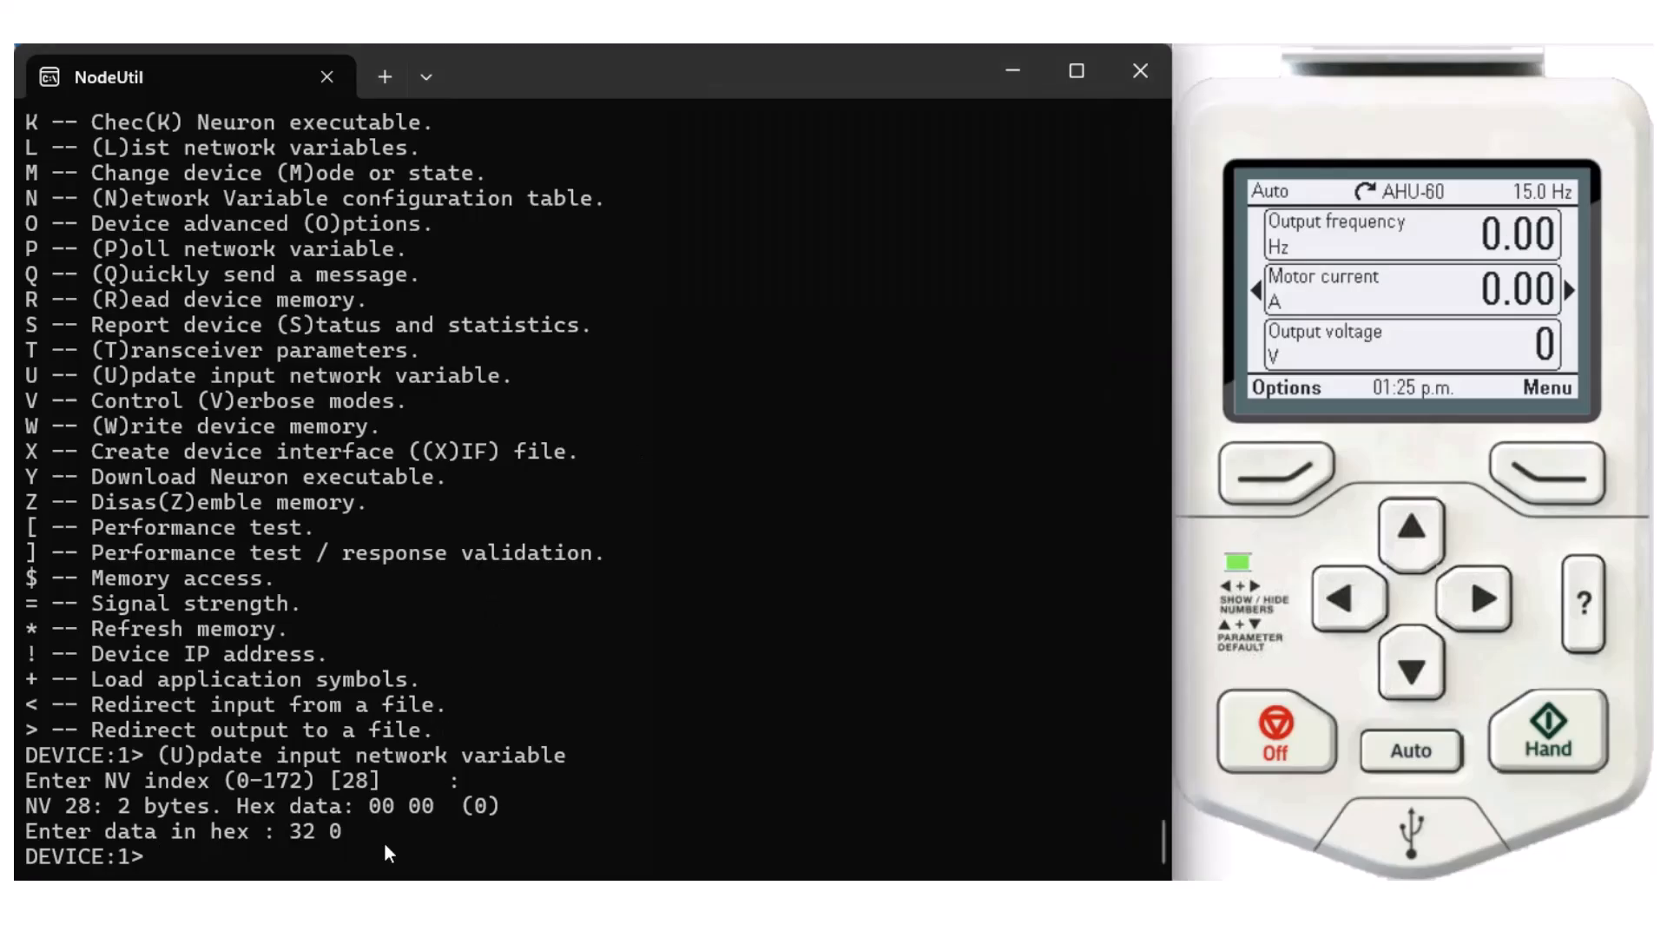
{"action": "key", "text": "u"}
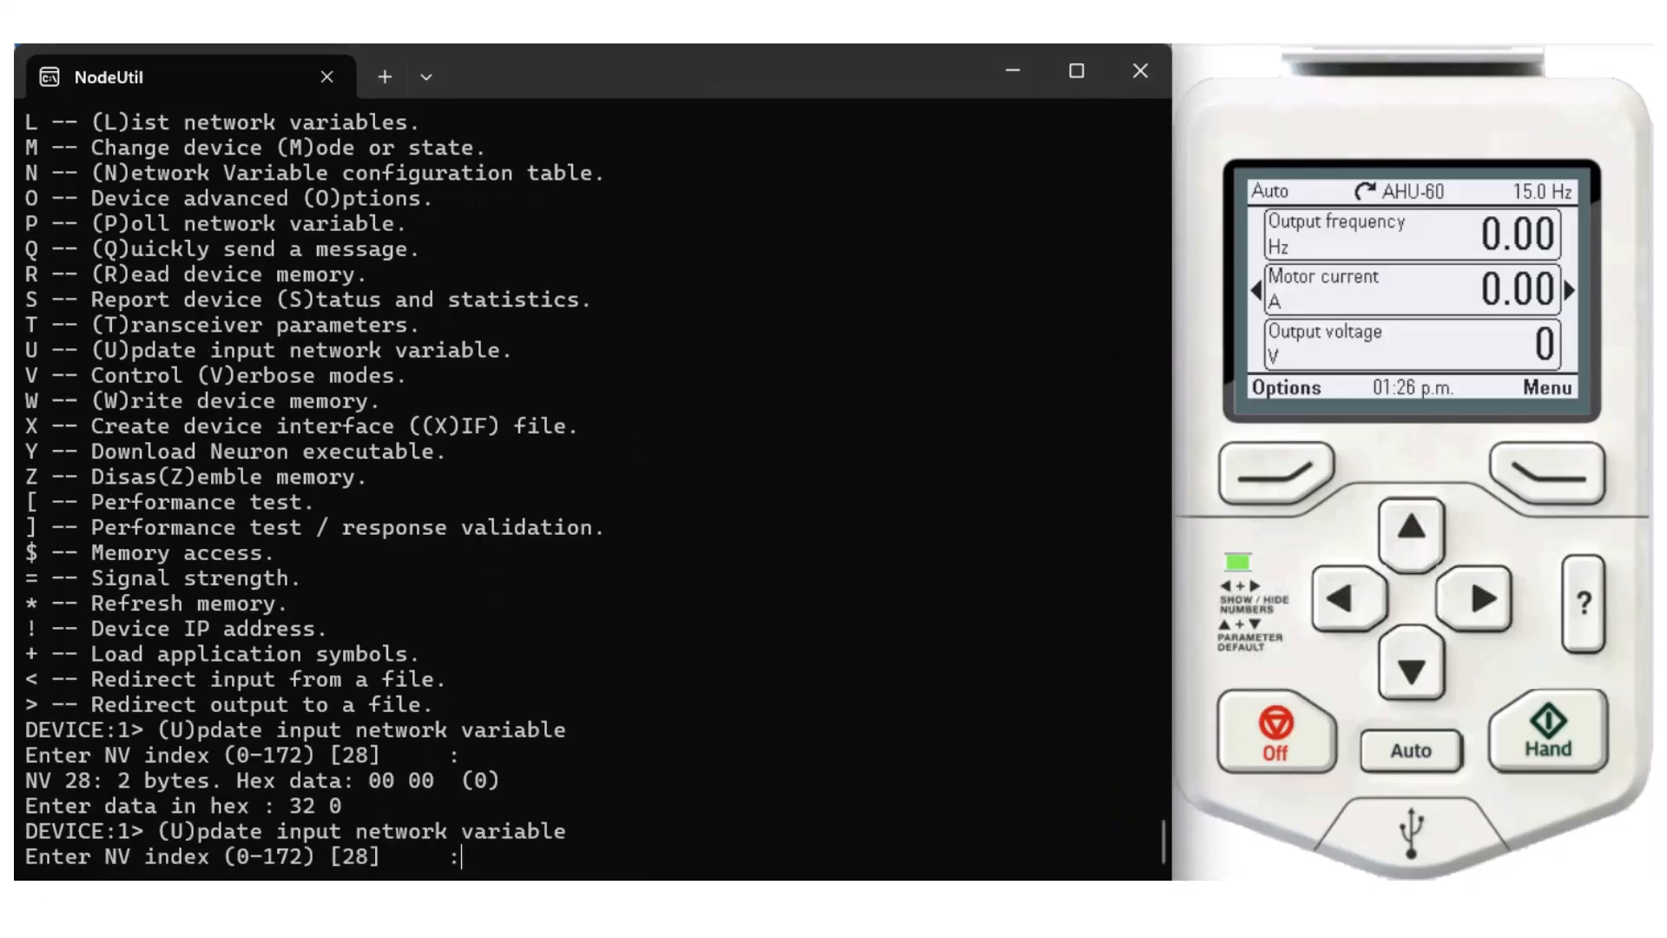
{"action": "key", "text": "Return"}
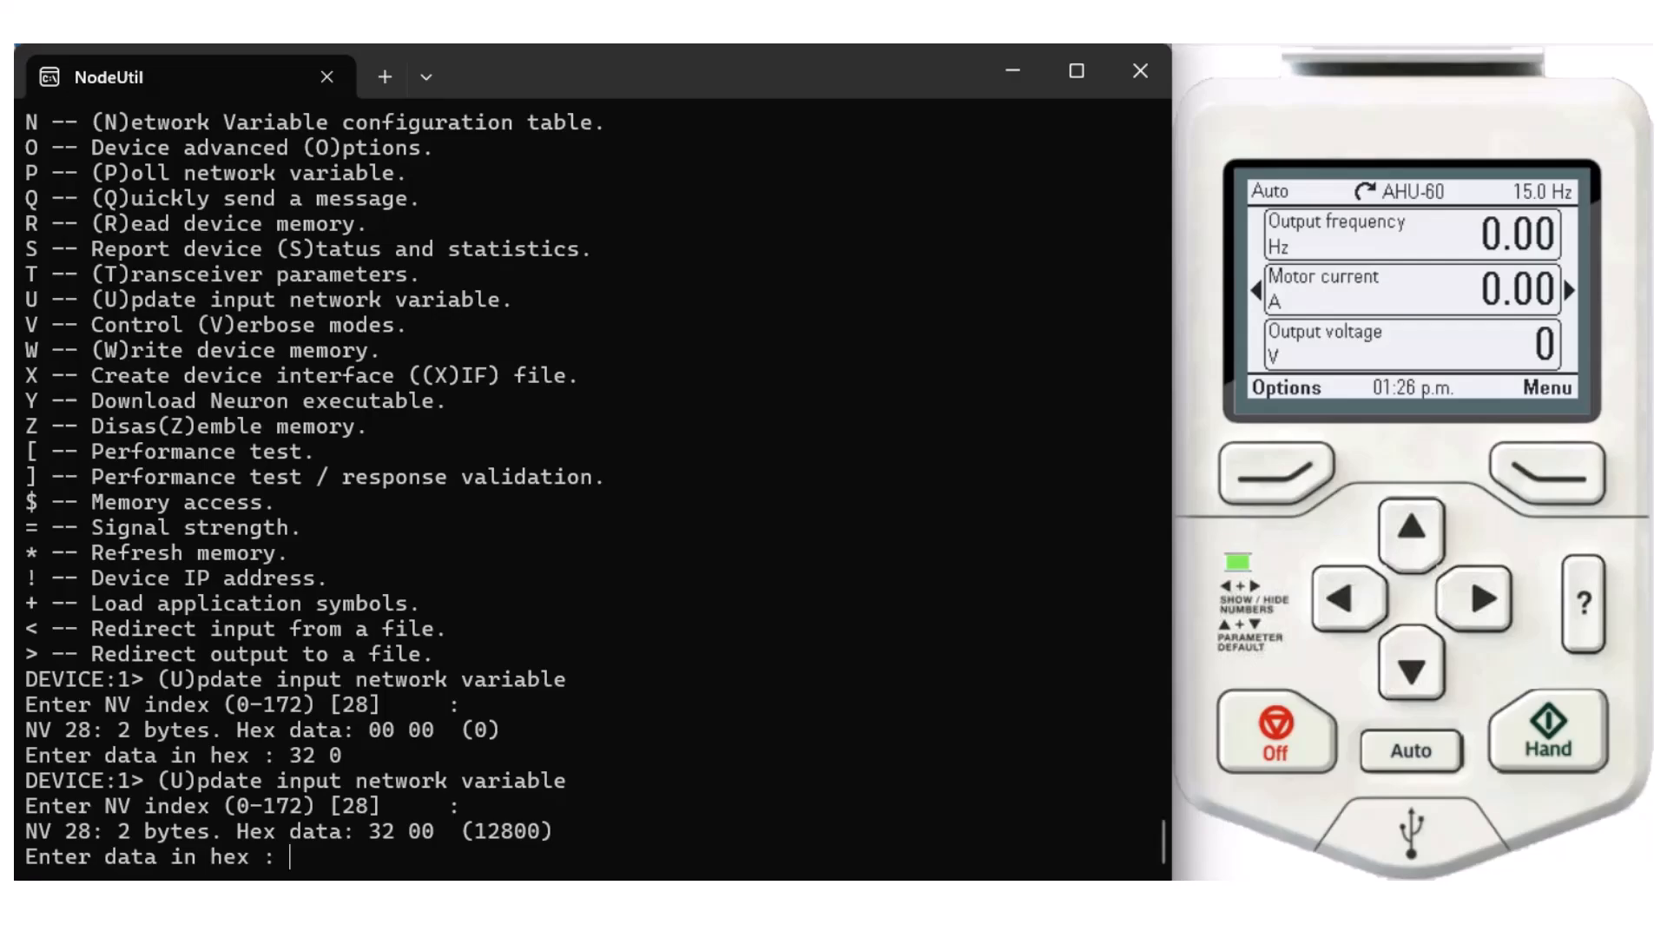
{"action": "type", "text": "64 0"}
{"action": "key", "text": "Return"}
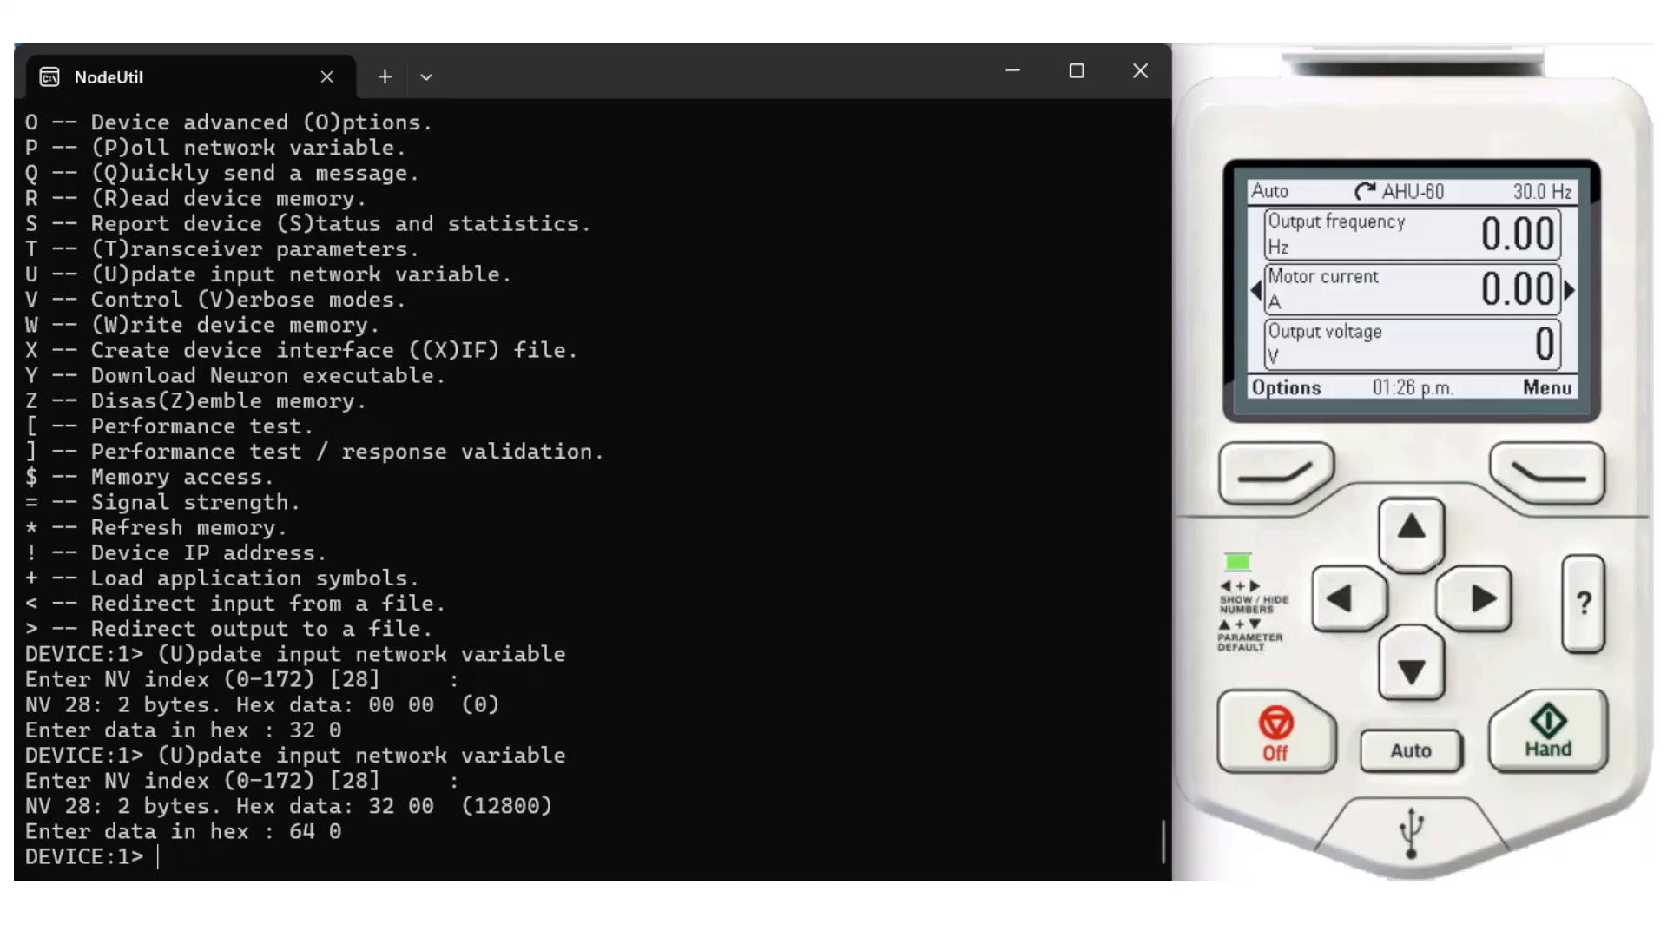
Start the drive at the same speed setpoint by writing hex data 64 1 to network variable 28
{"action": "key", "text": "u"}
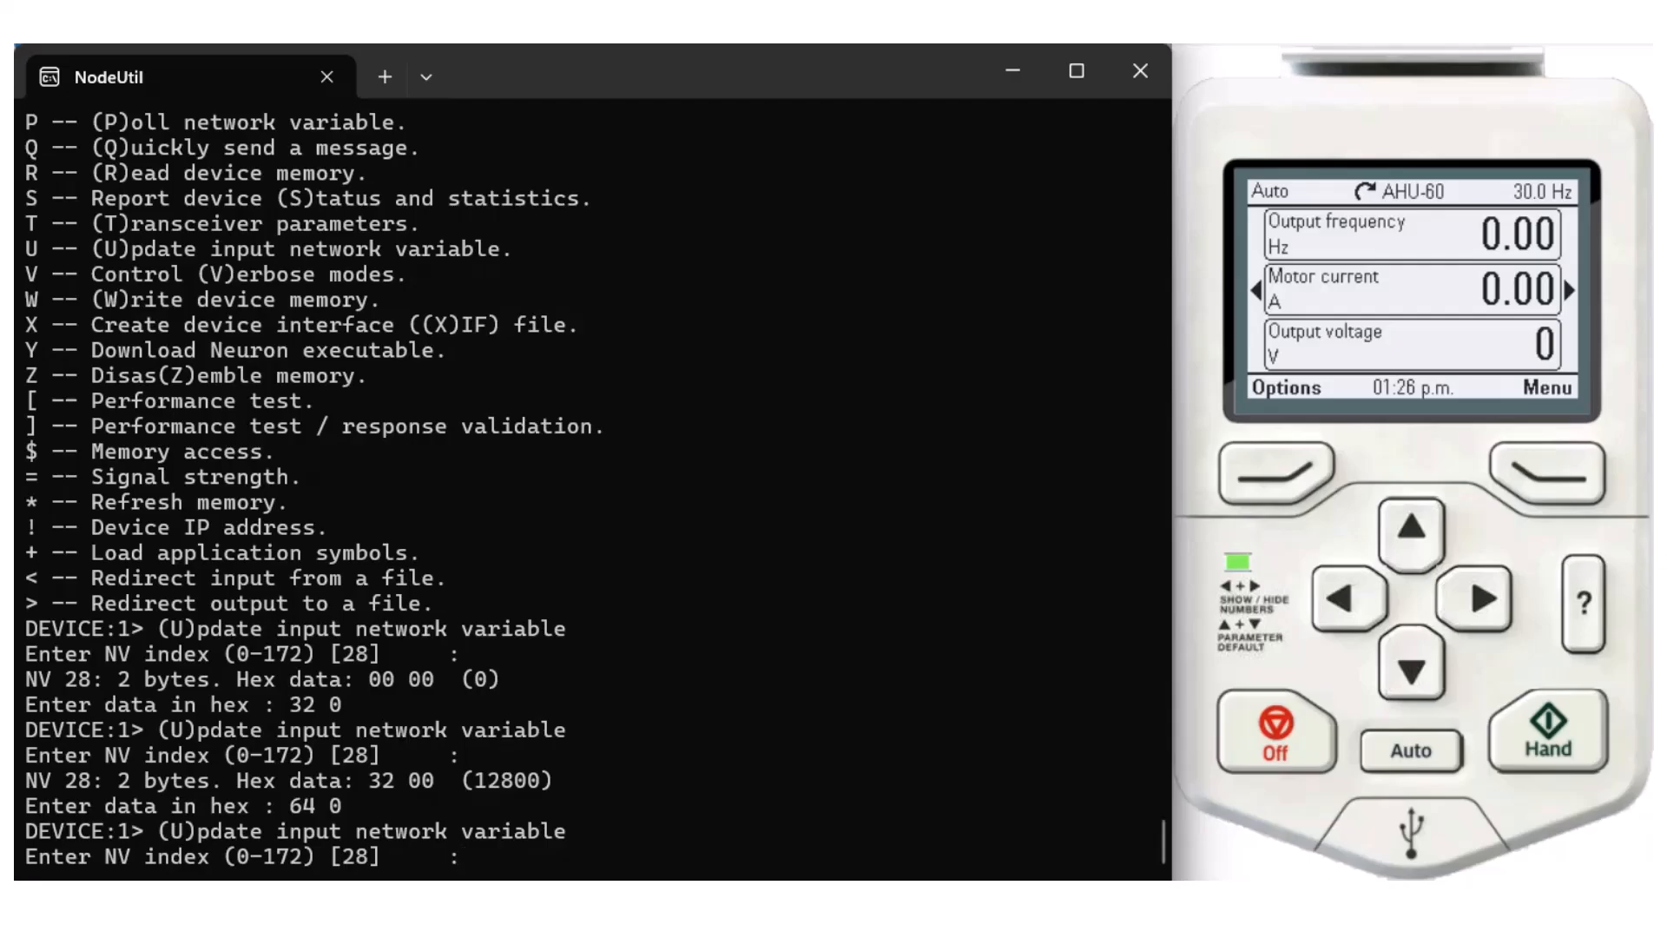
{"action": "key", "text": "Return"}
{"action": "type", "text": "64"}
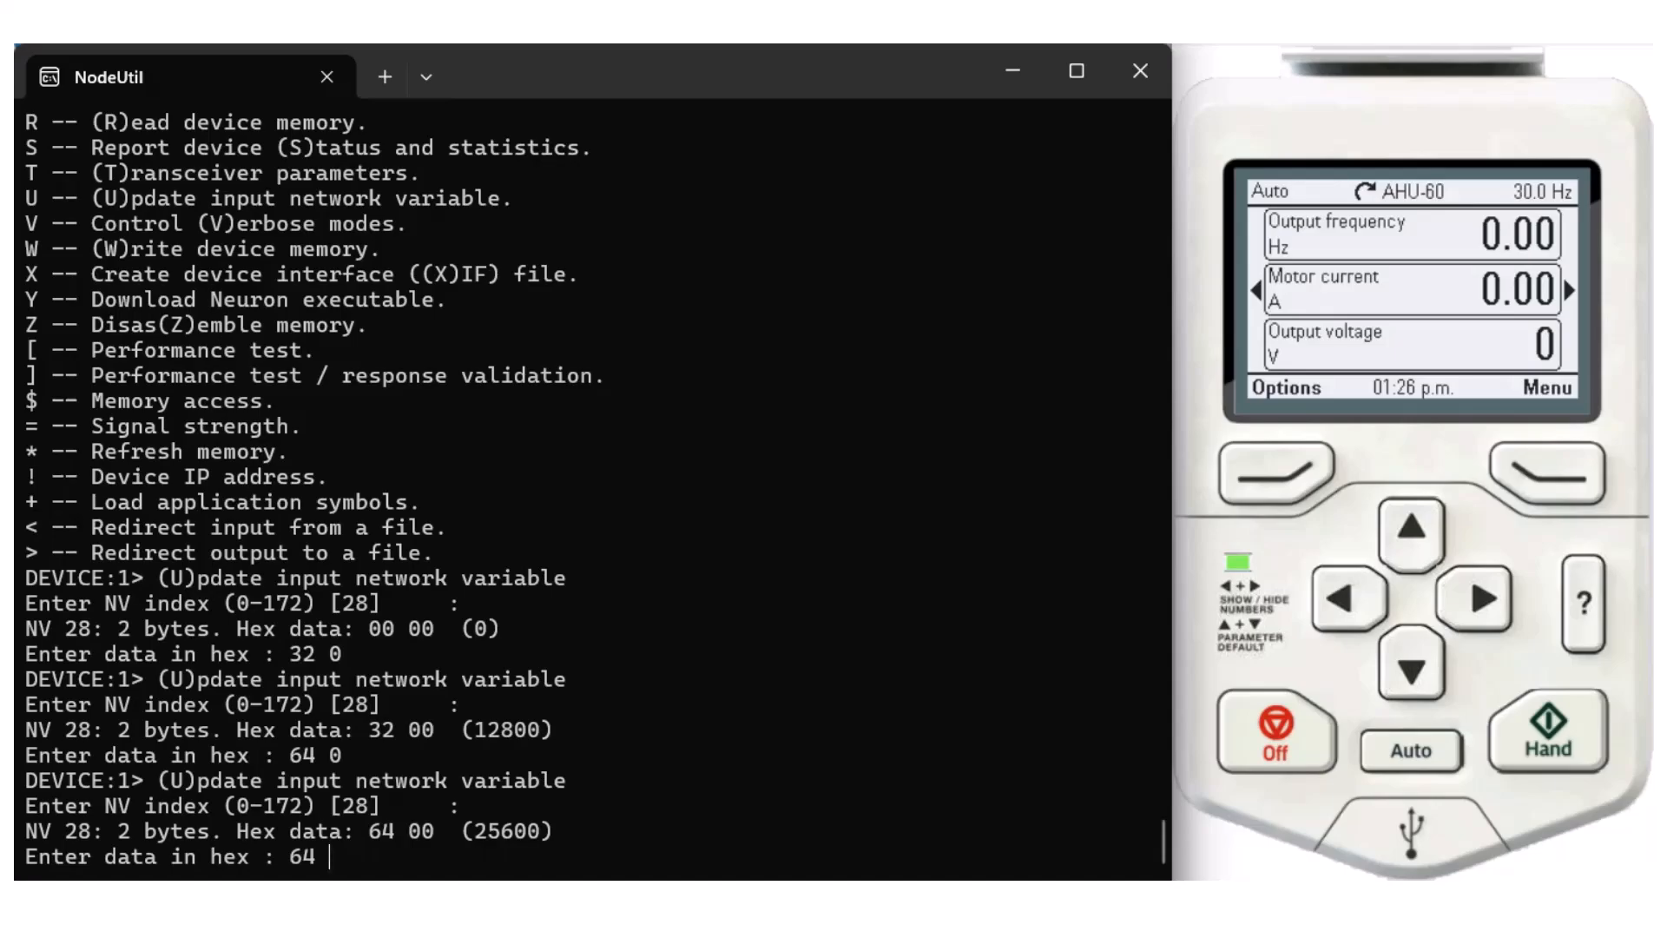
{"action": "type", "text": " 1"}
{"action": "key", "text": "Return"}
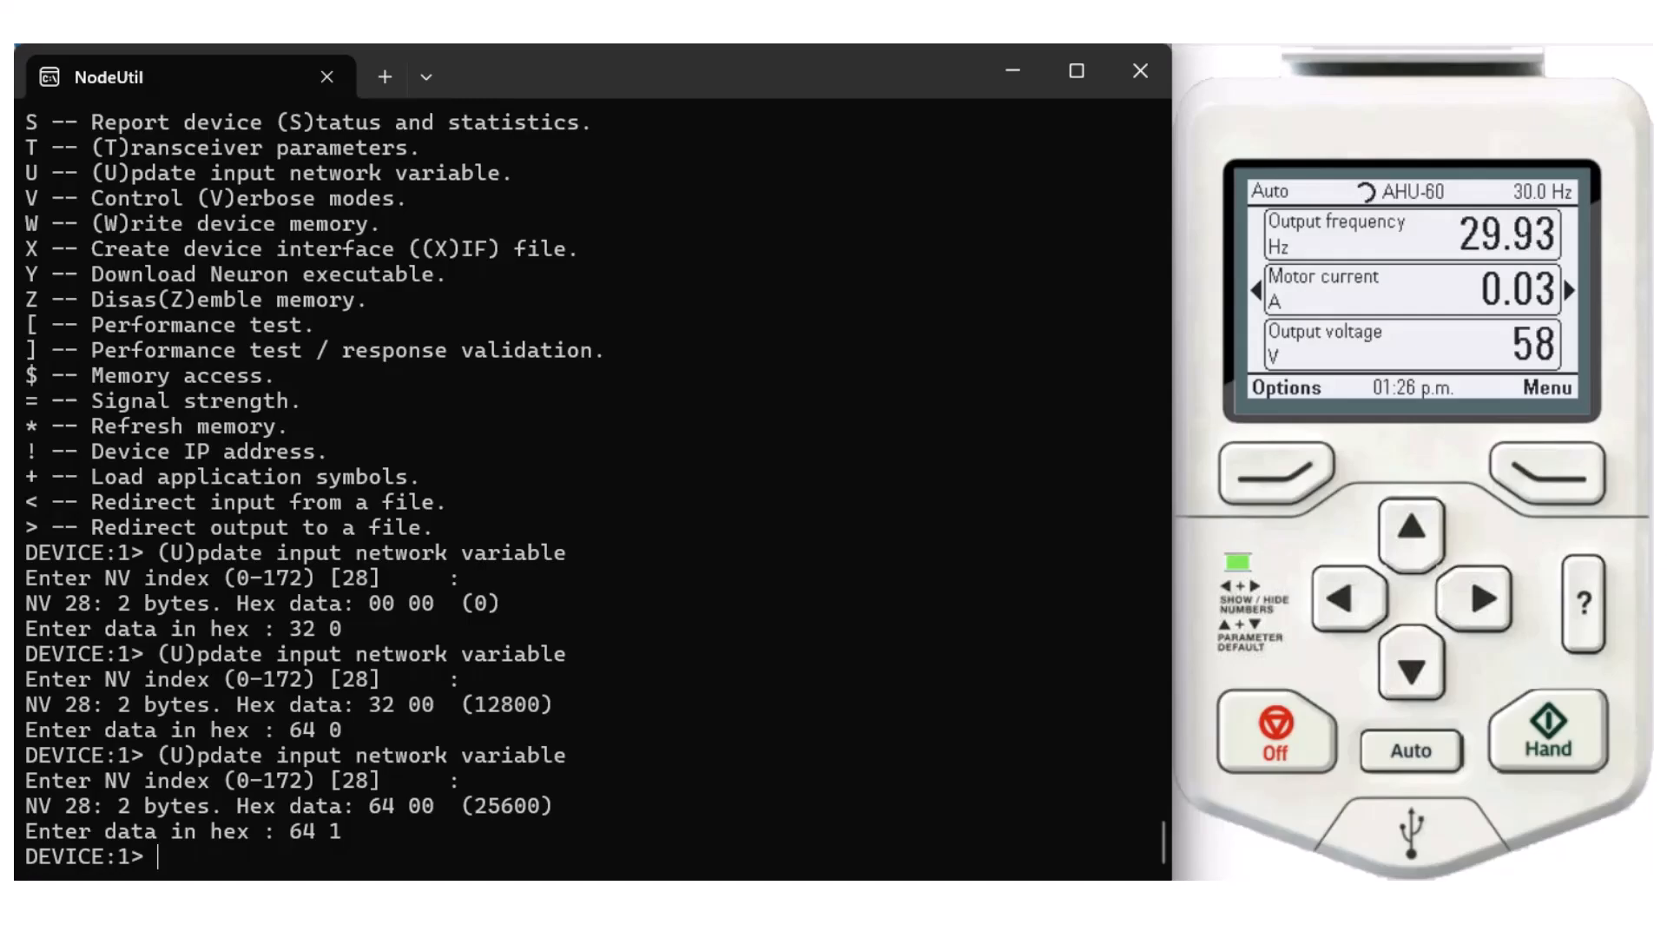
Raise the running drive's speed setpoint by writing hex data c8 1 to network variable 28
{"action": "key", "text": "u"}
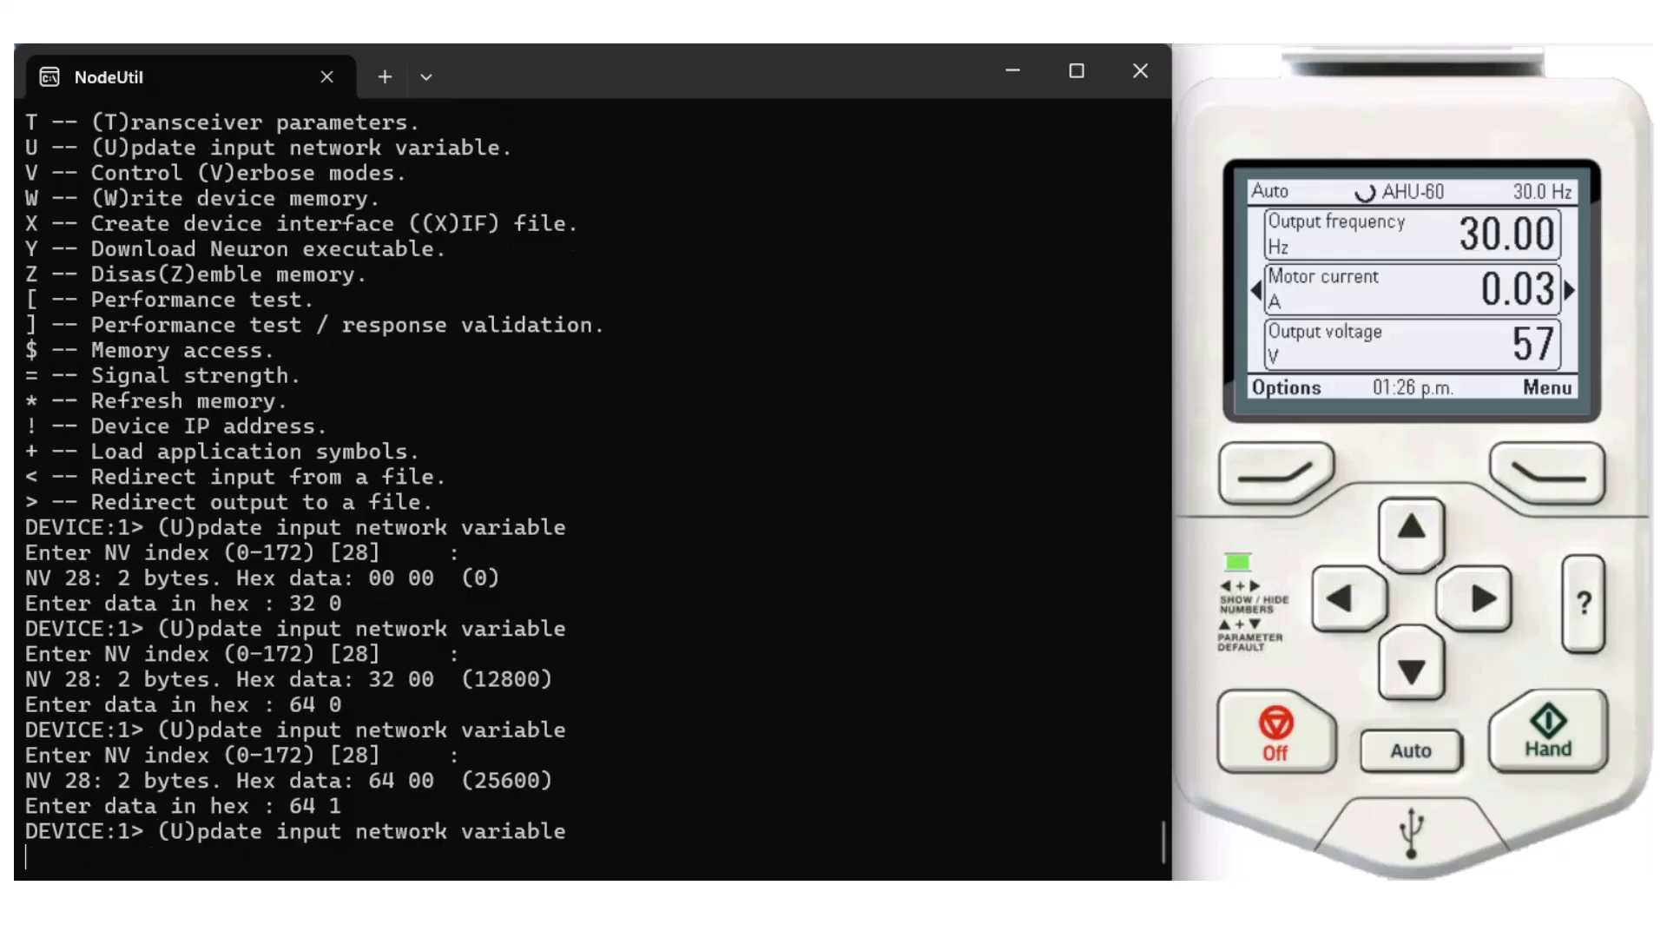
{"action": "key", "text": "Return"}
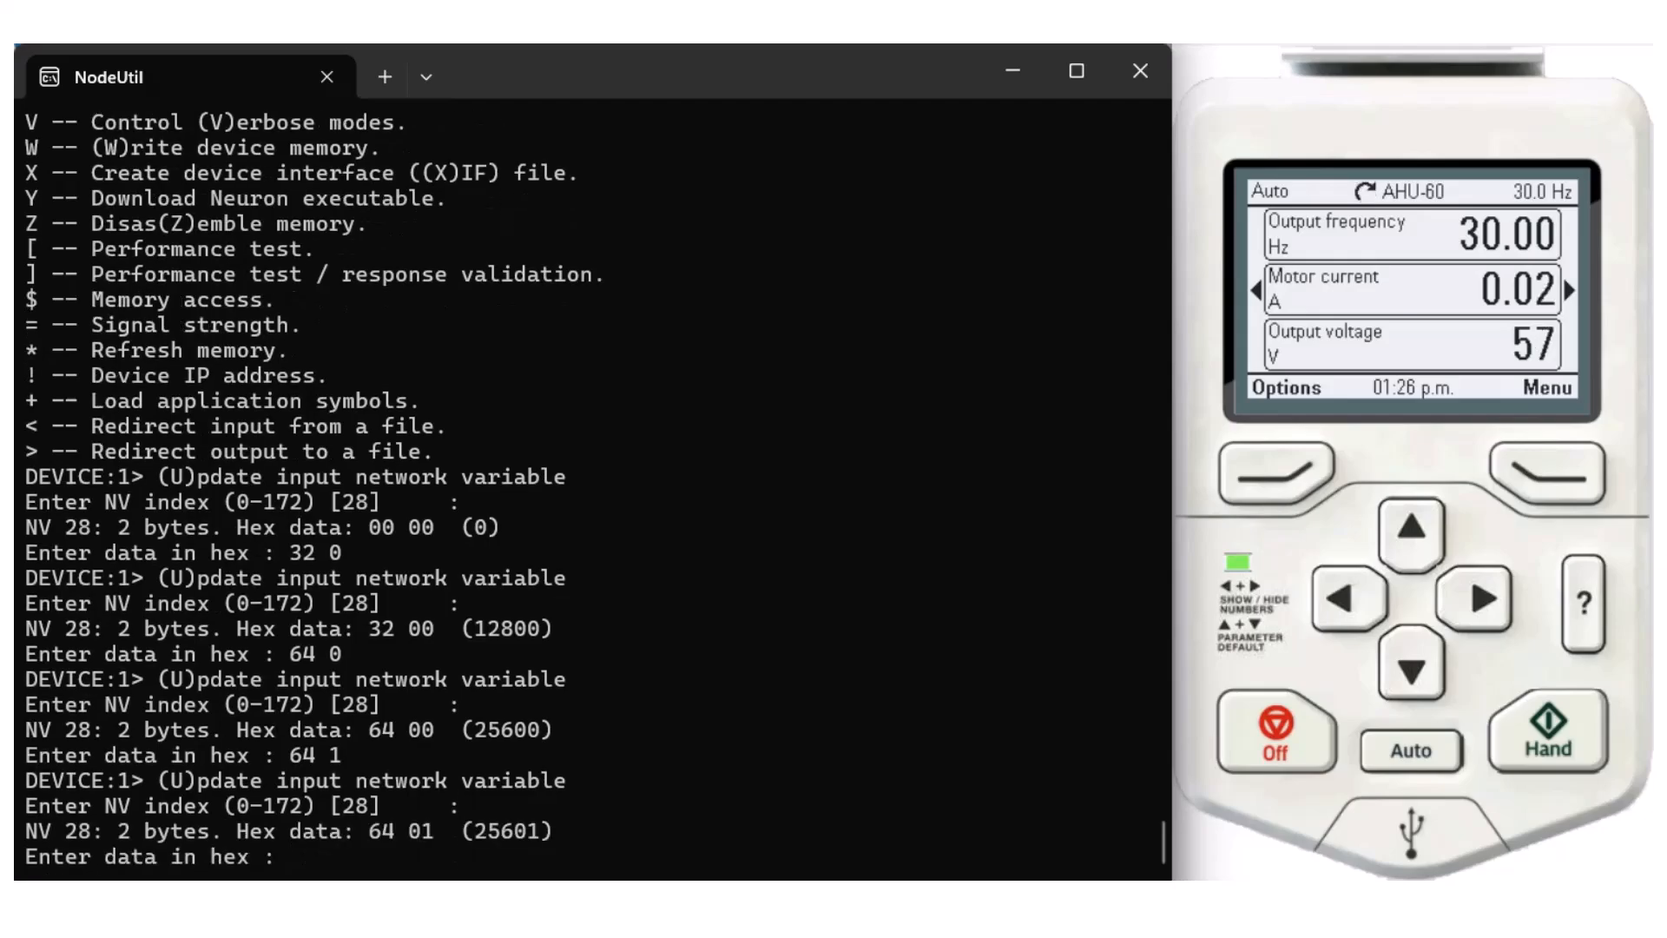
{"action": "type", "text": "c8"}
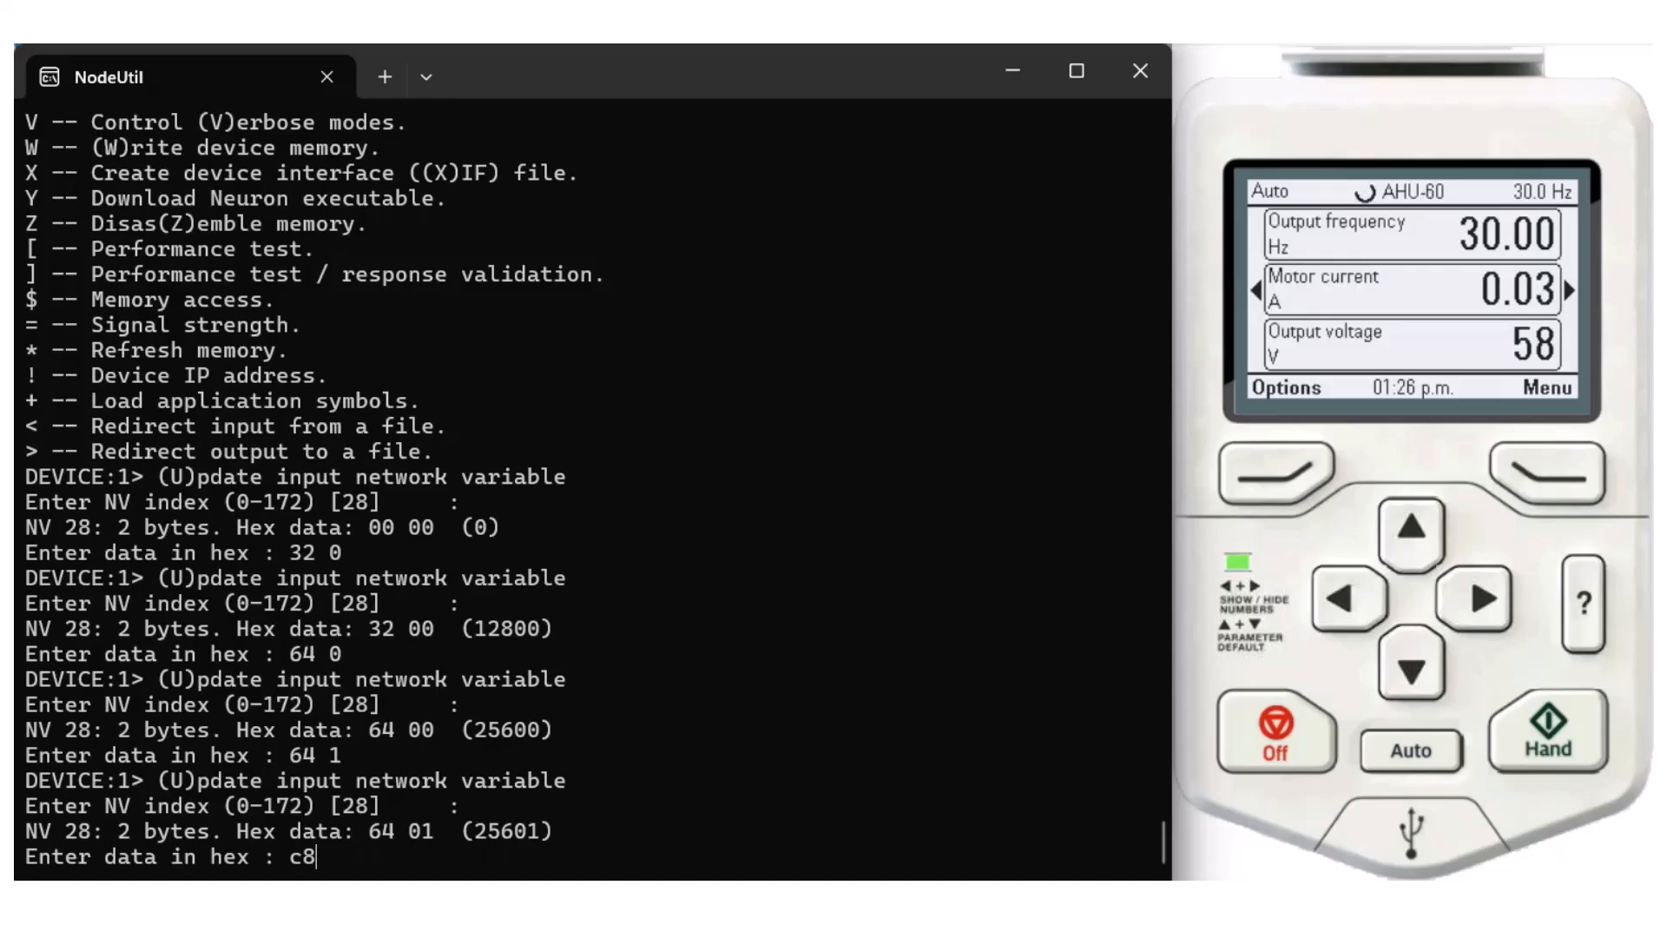
{"action": "type", "text": " 1"}
{"action": "key", "text": "Return"}
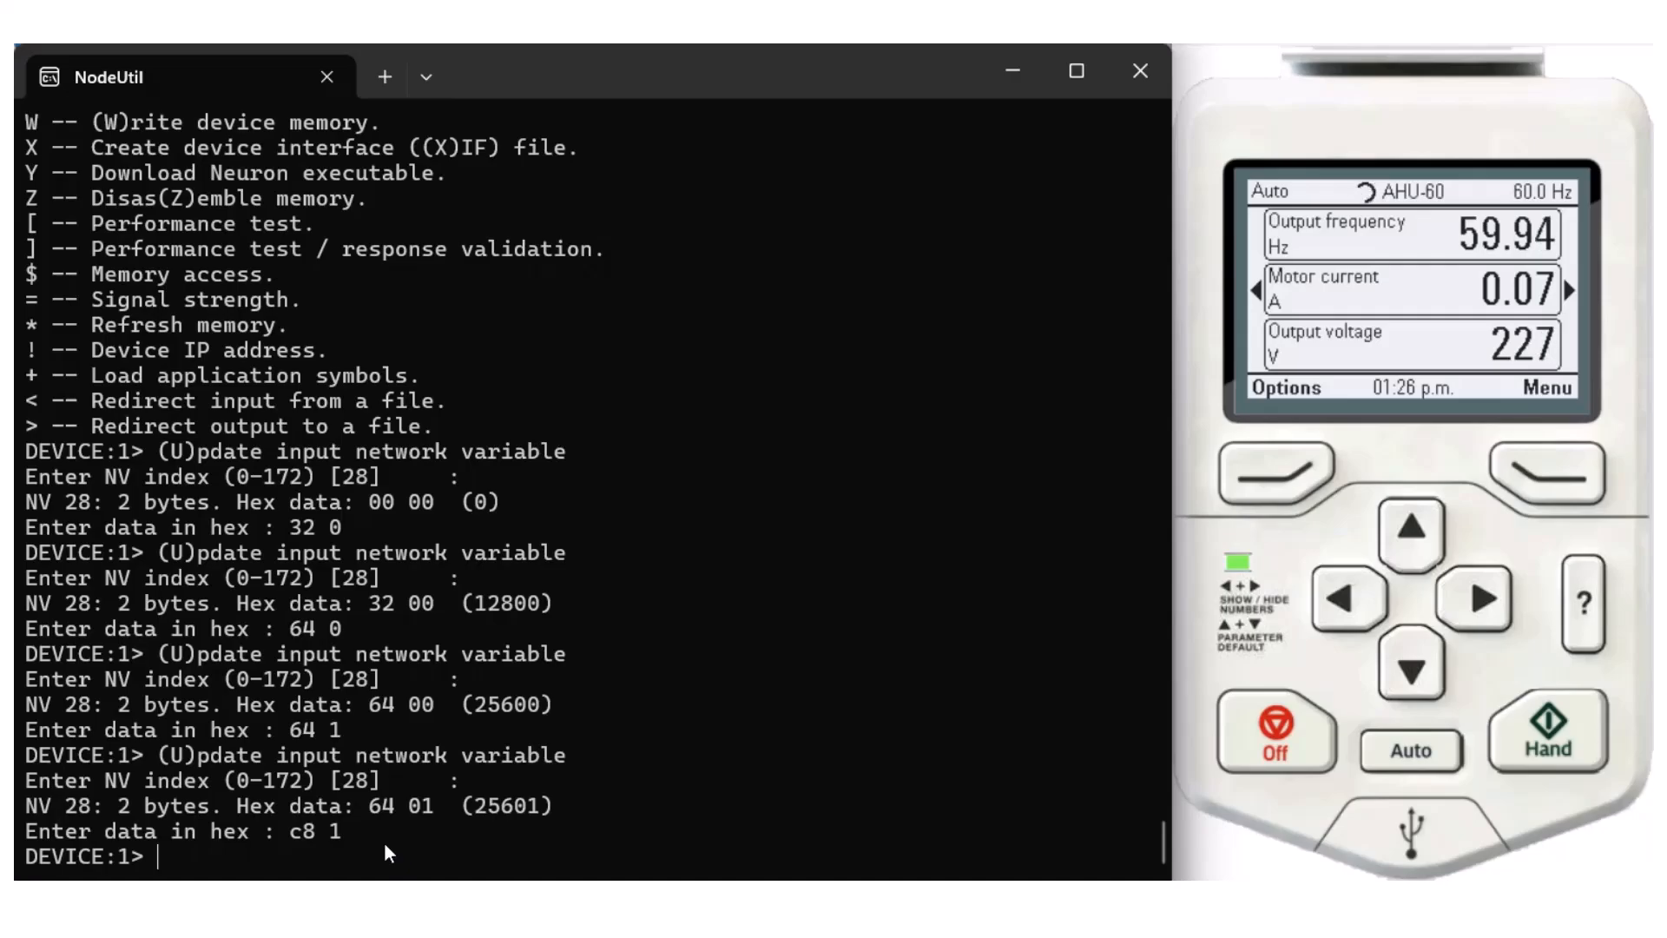
Stop the drive by writing hex data c8 0 to network variable 28
{"action": "key", "text": "u"}
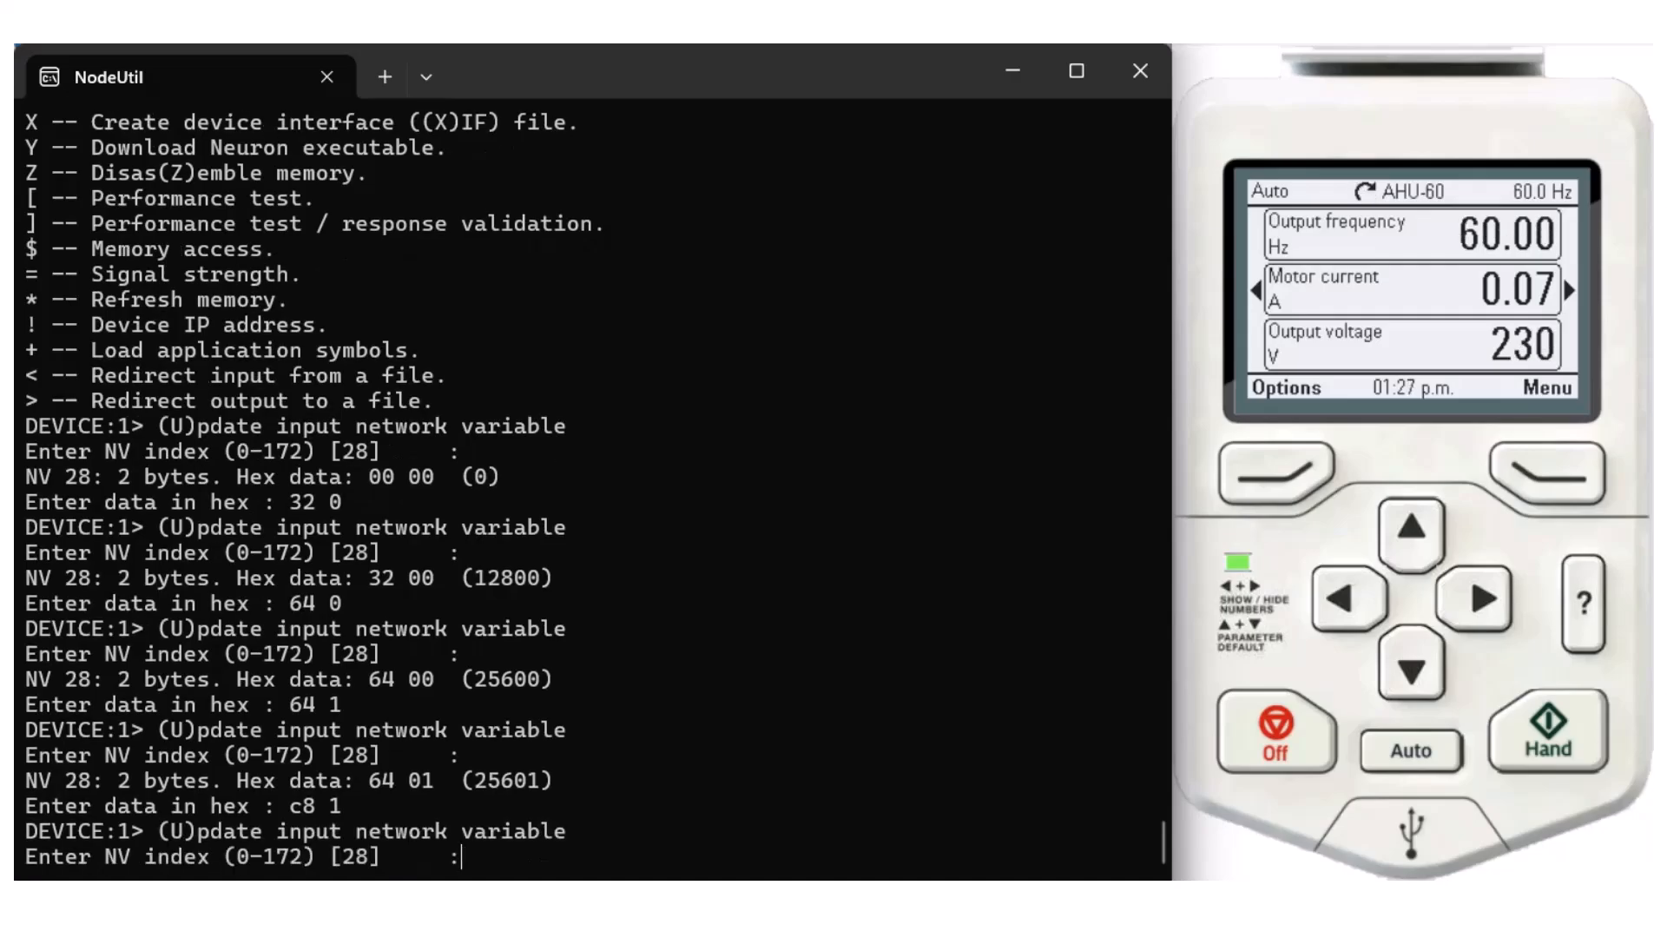
{"action": "key", "text": "Return"}
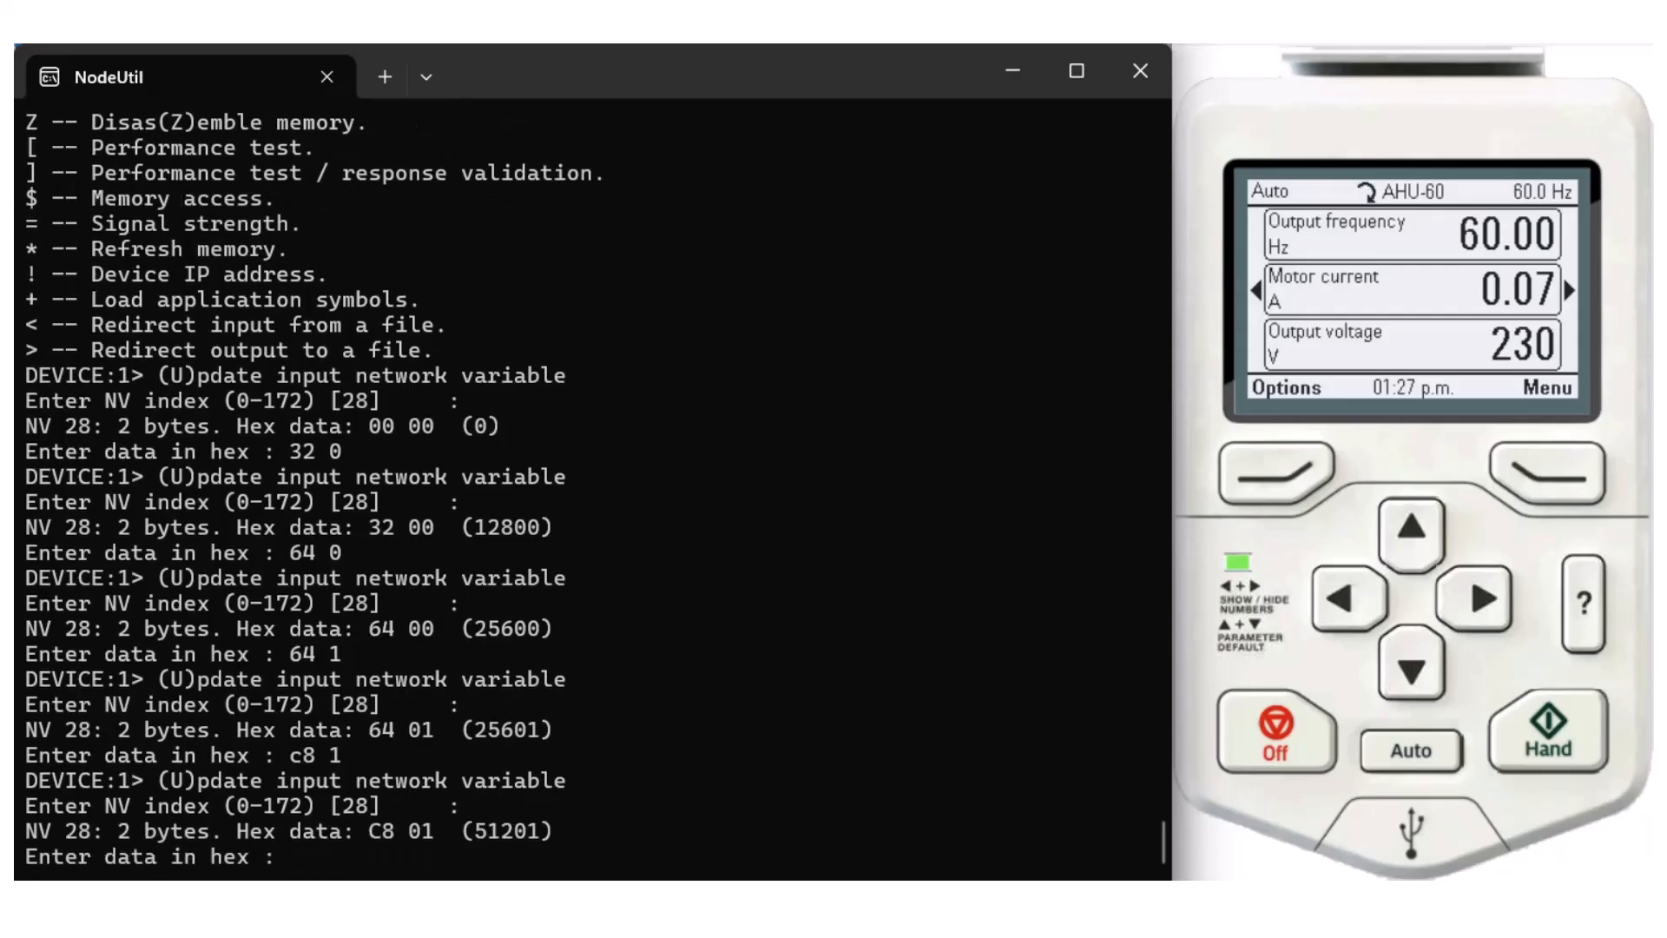
{"action": "type", "text": "c80"}
{"action": "key", "text": "BackSpace"}
{"action": "type", "text": "0"}
{"action": "key", "text": "Return"}
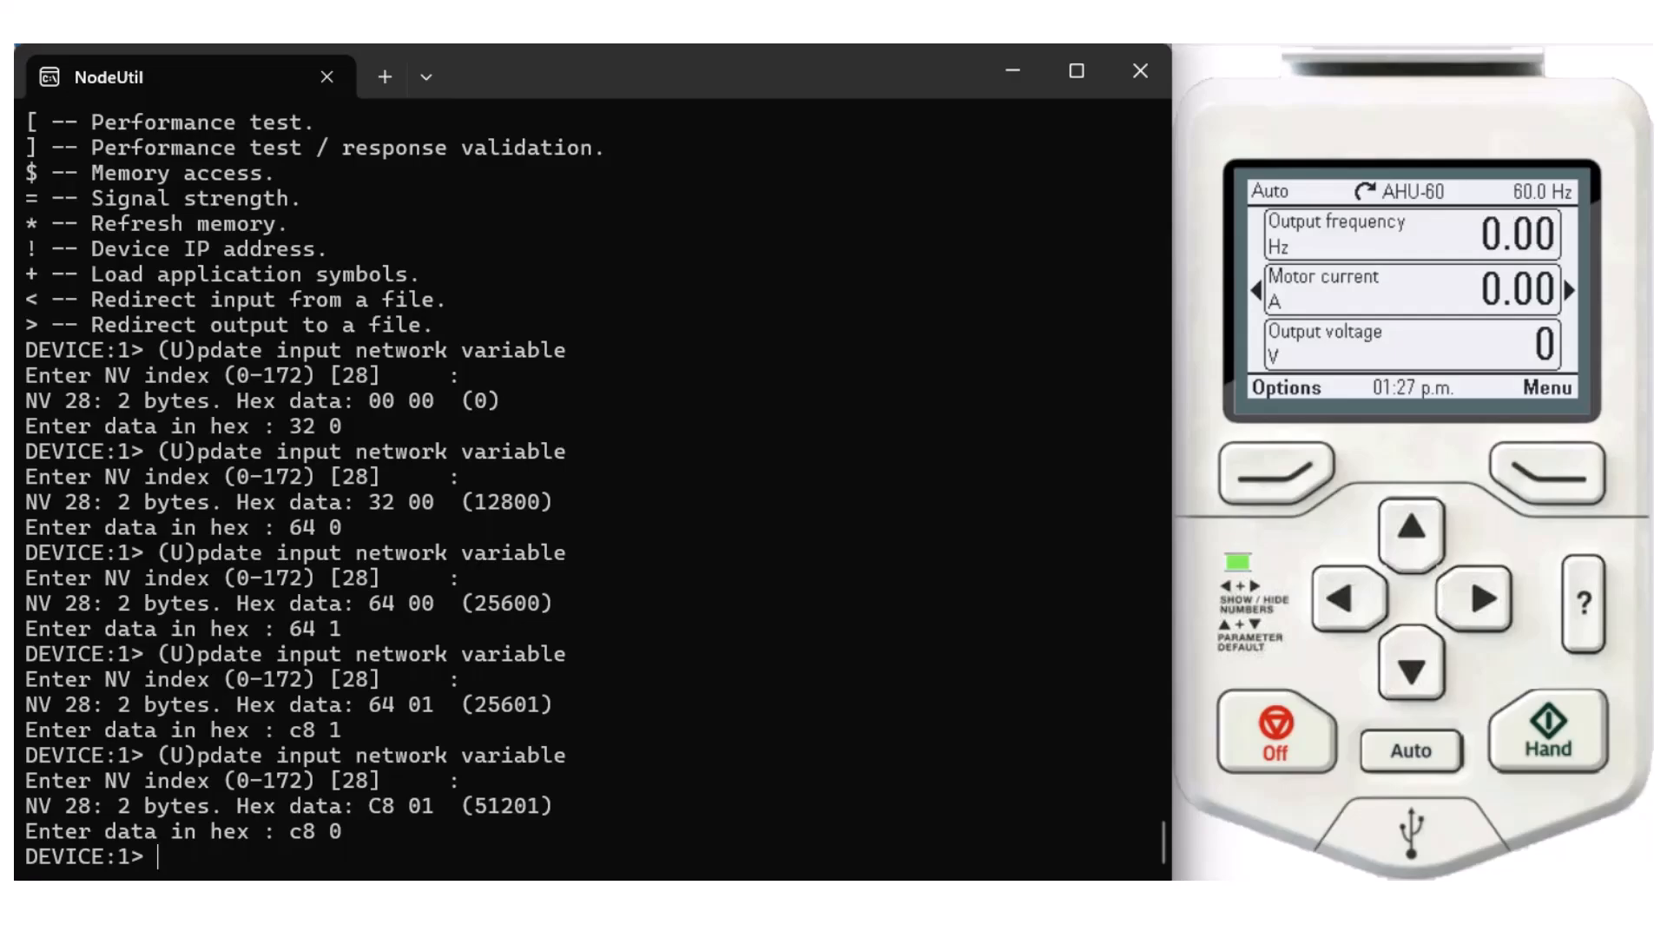
Switch to FLON.XIF in Notepad++, search for dcbus, highlight the index number of nvoDrvDCBus, and minimize the file
{"action": "key", "text": "alt+Tab"}
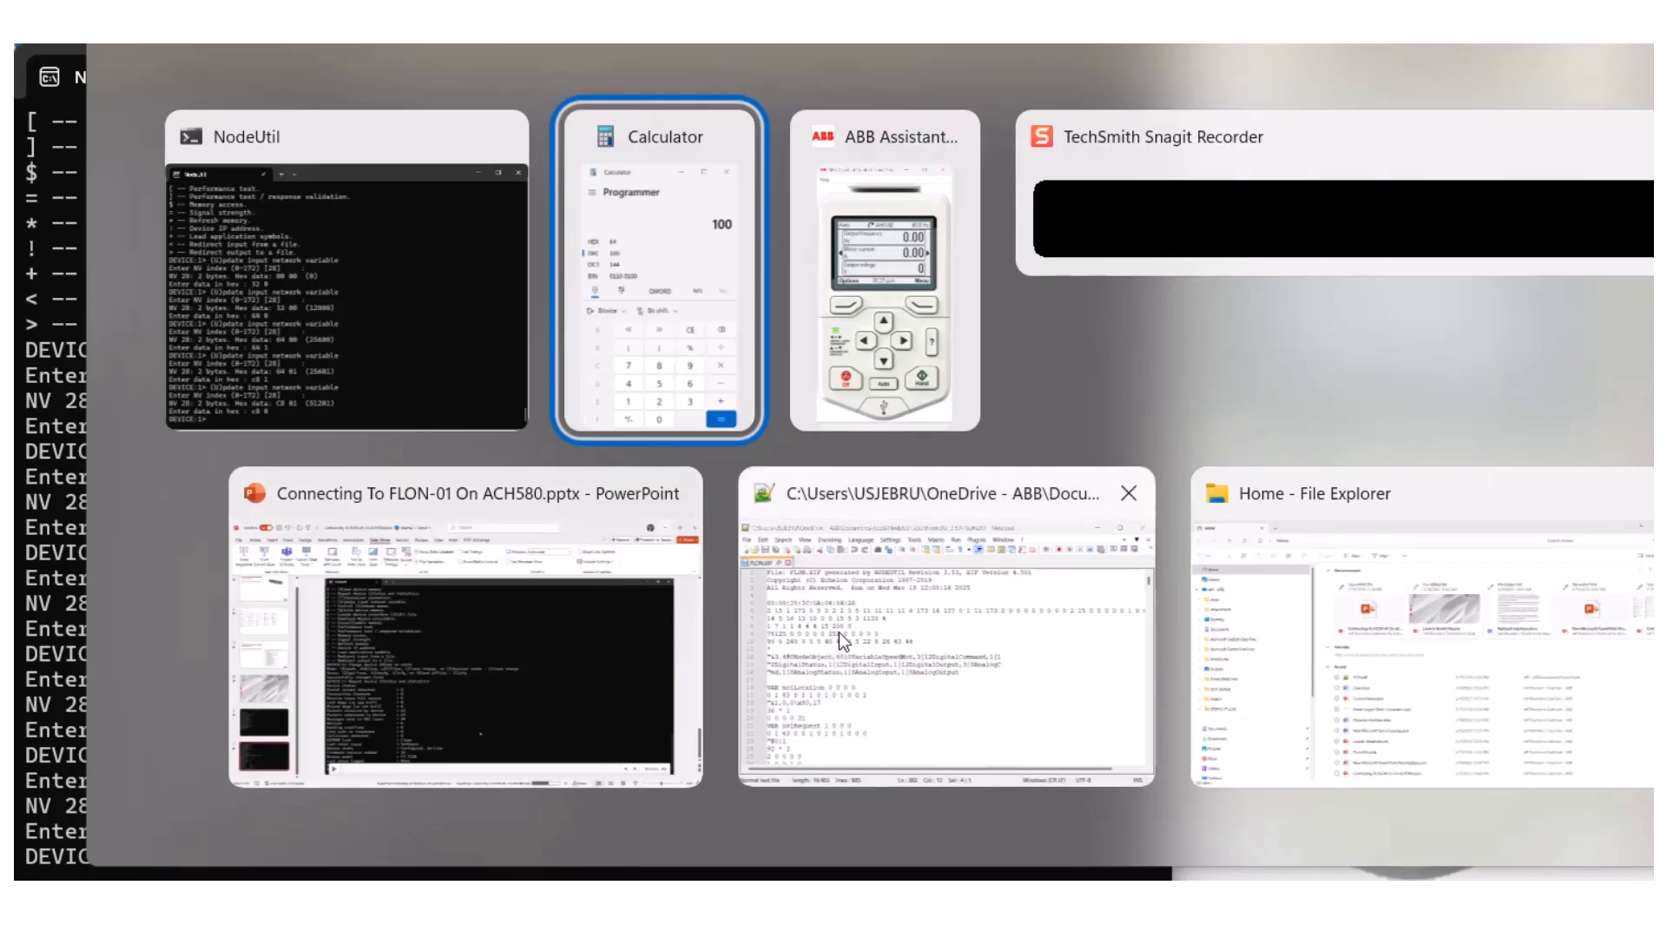
{"action": "left_click", "coordinate": [837, 634]}
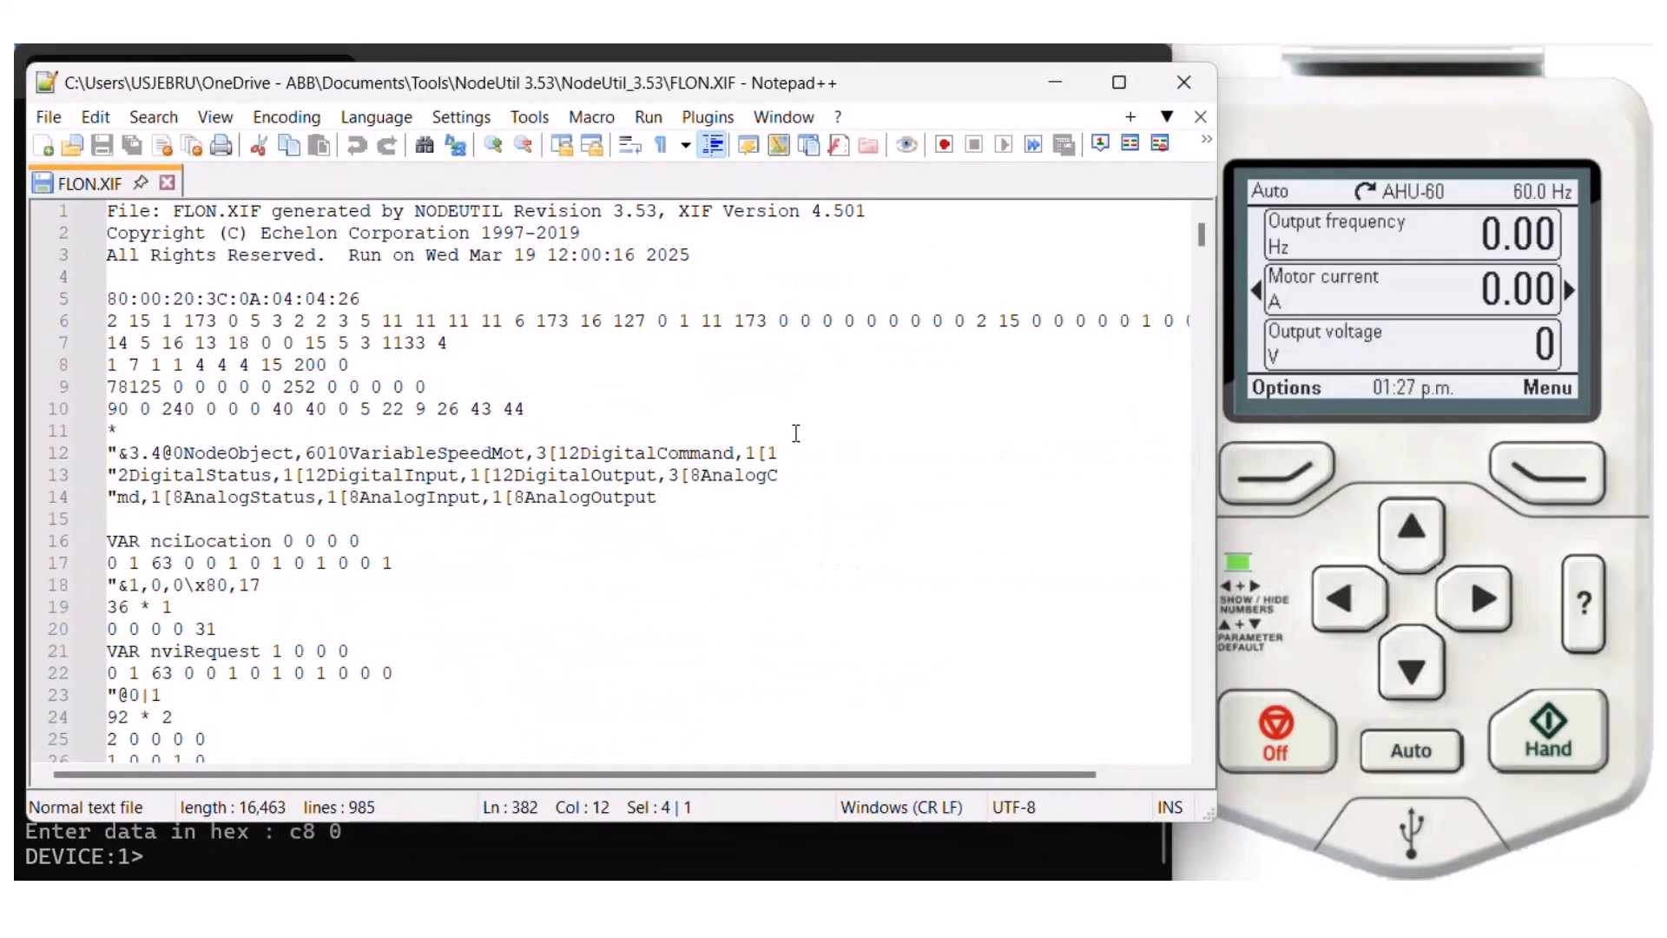
{"action": "key", "text": "ctrl+f"}
{"action": "type", "text": "dcbus"}
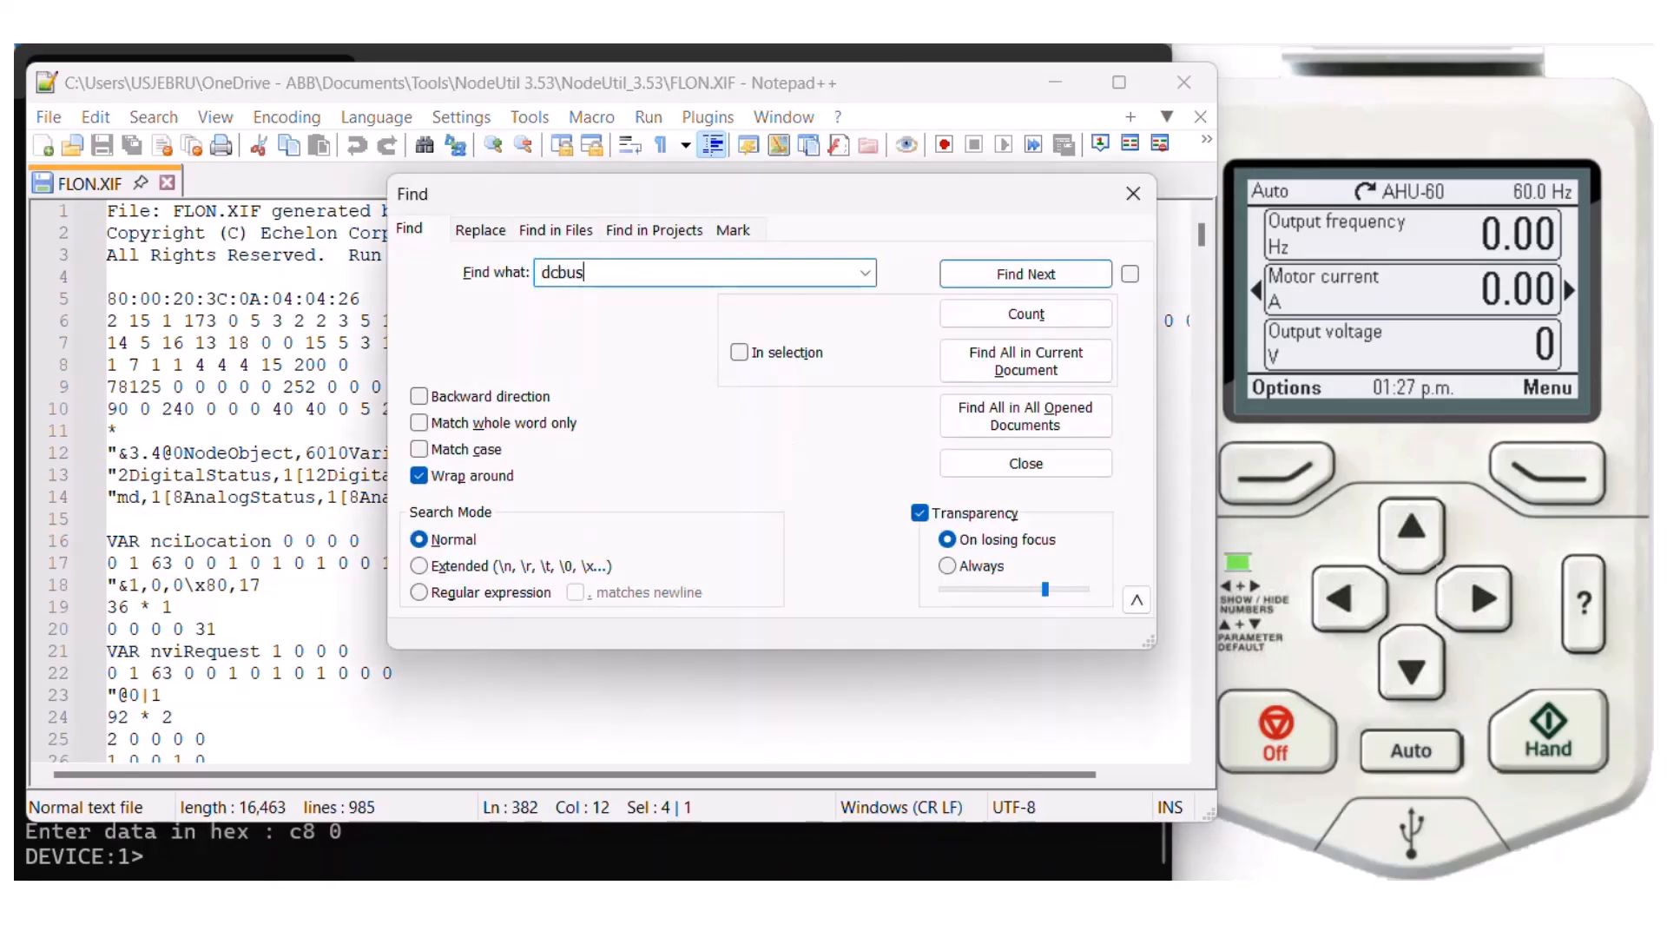
{"action": "key", "text": "Return"}
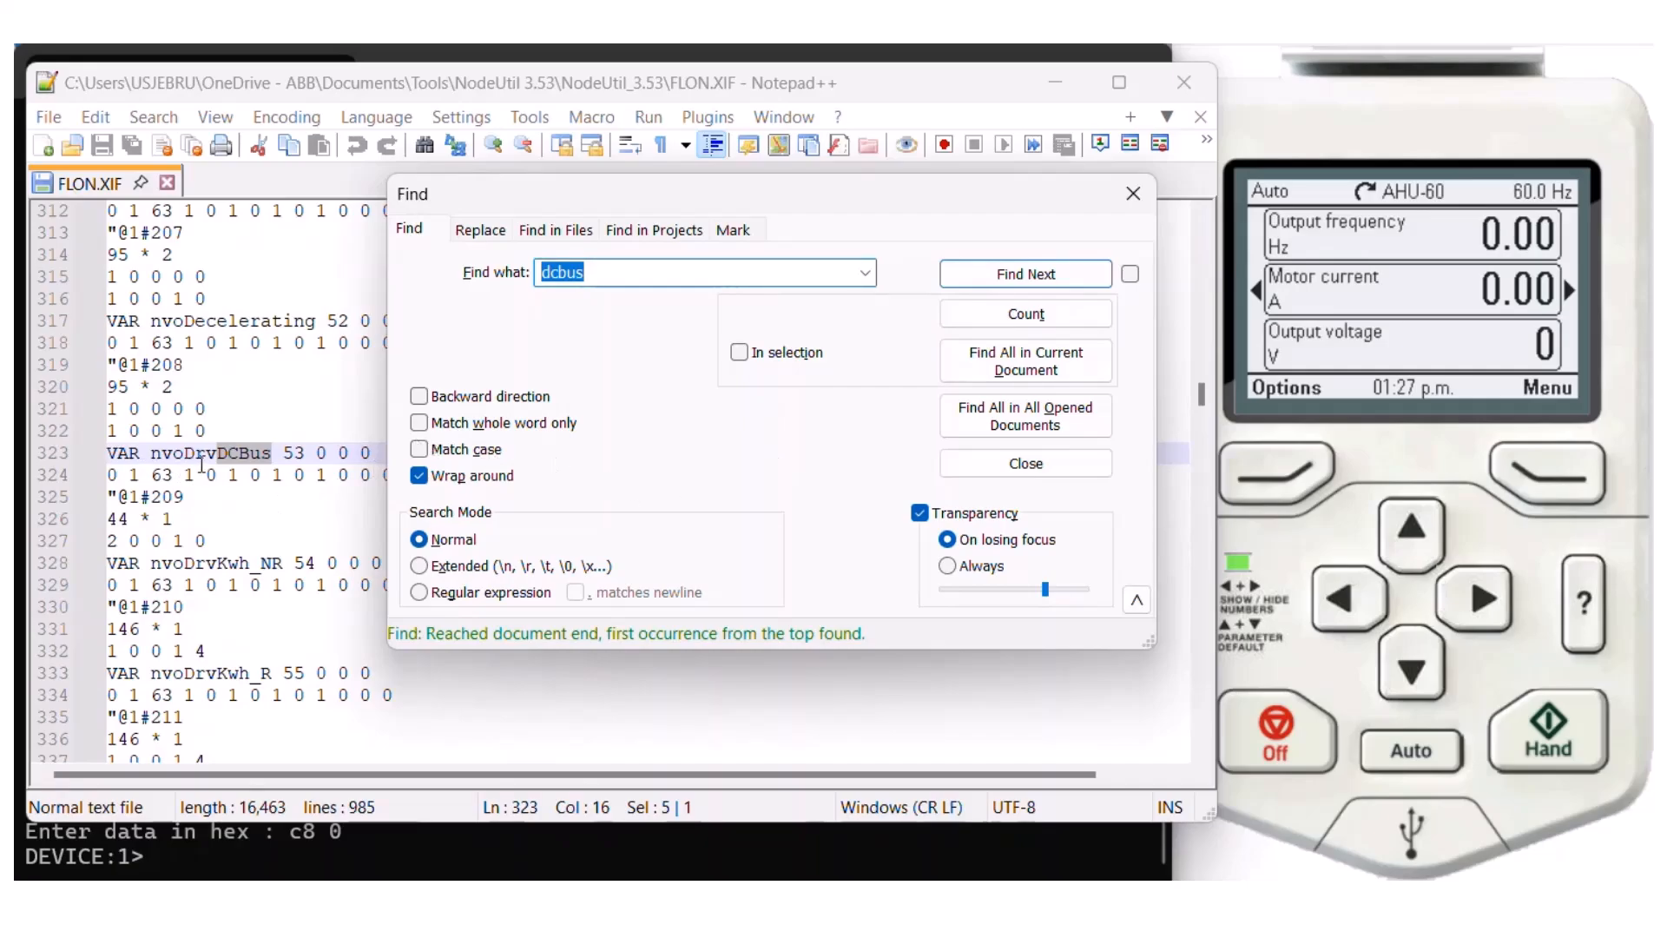
{"action": "left_click", "coordinate": [1133, 194]}
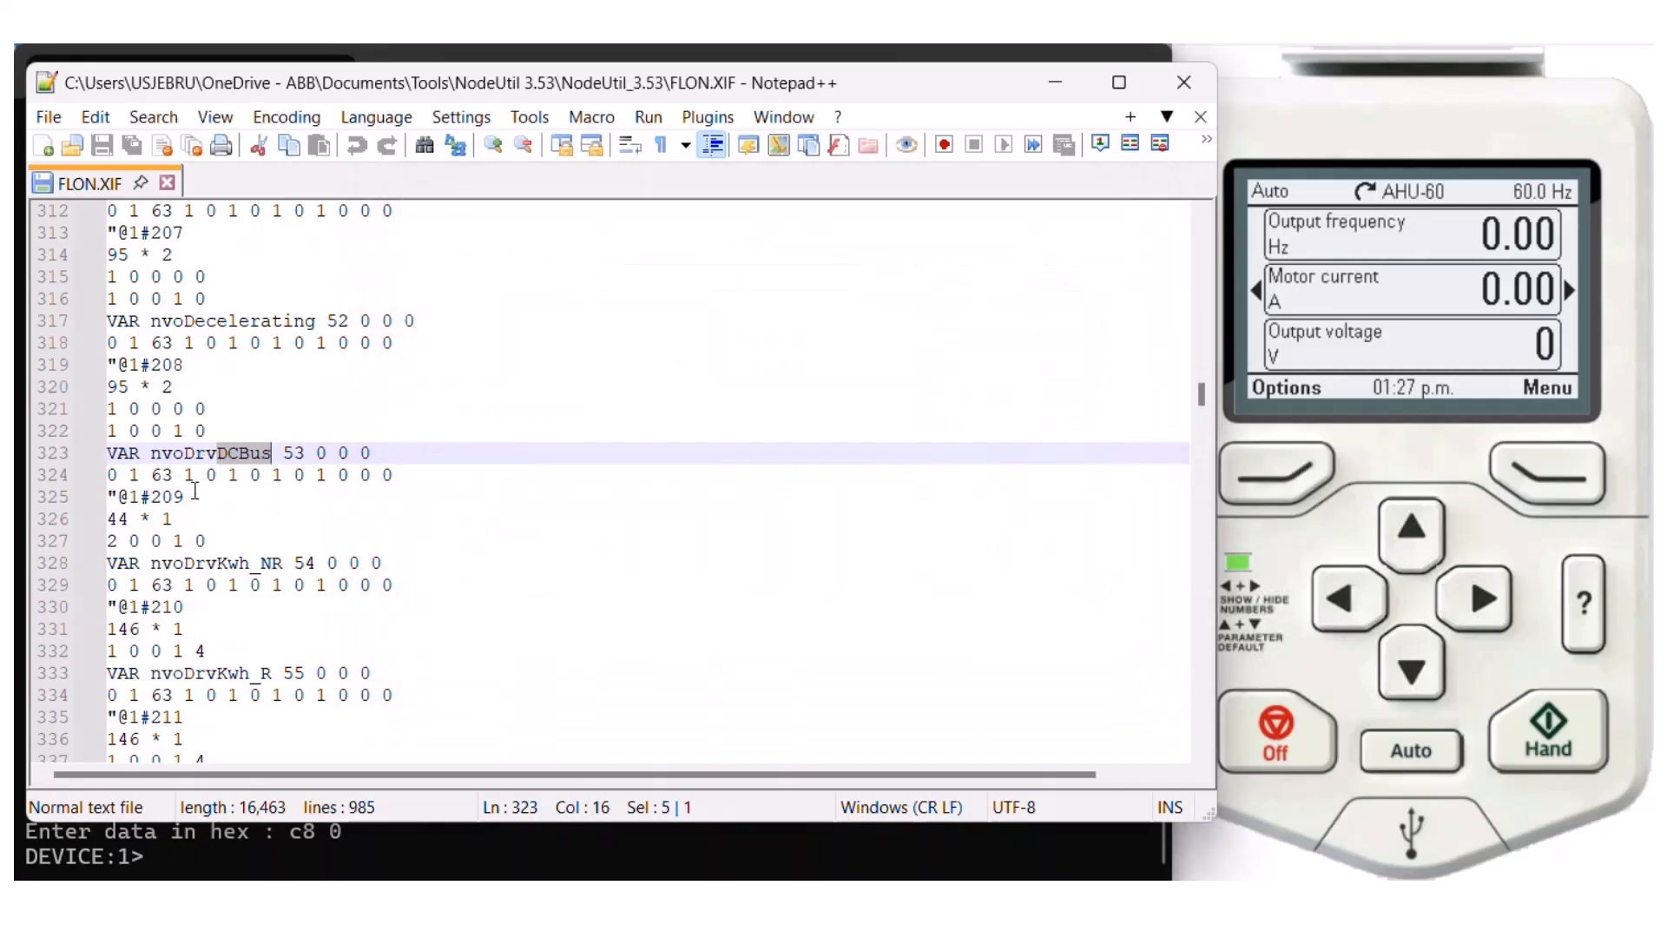
{"action": "double_click", "coordinate": [297, 453]}
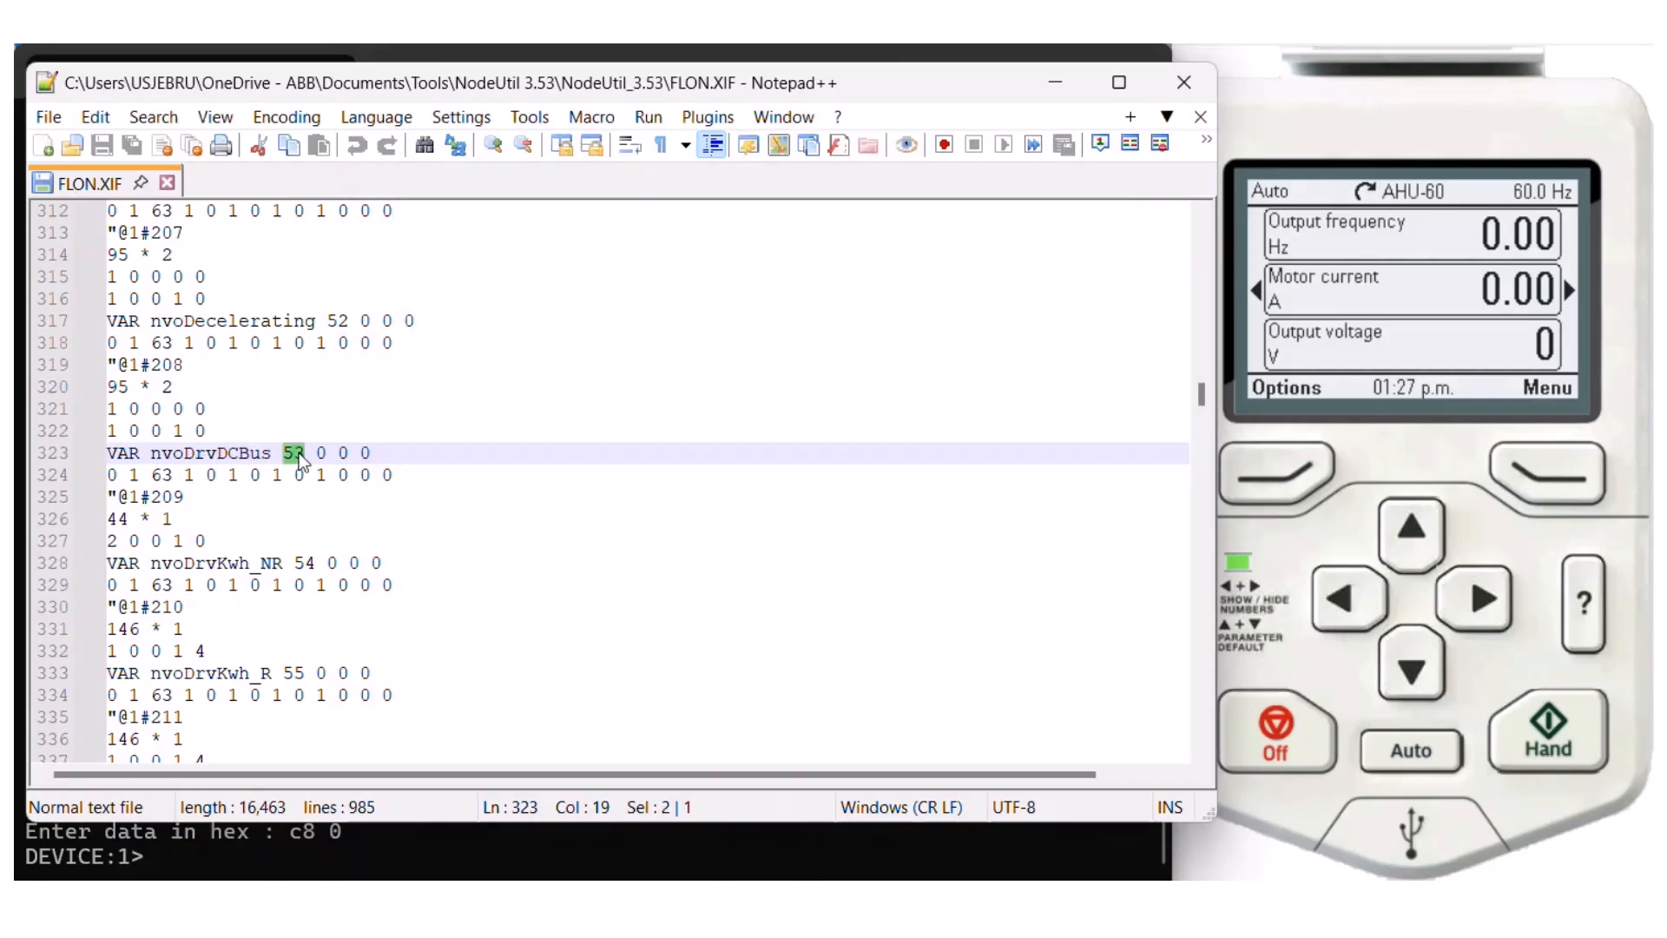
{"action": "left_click", "coordinate": [1058, 77]}
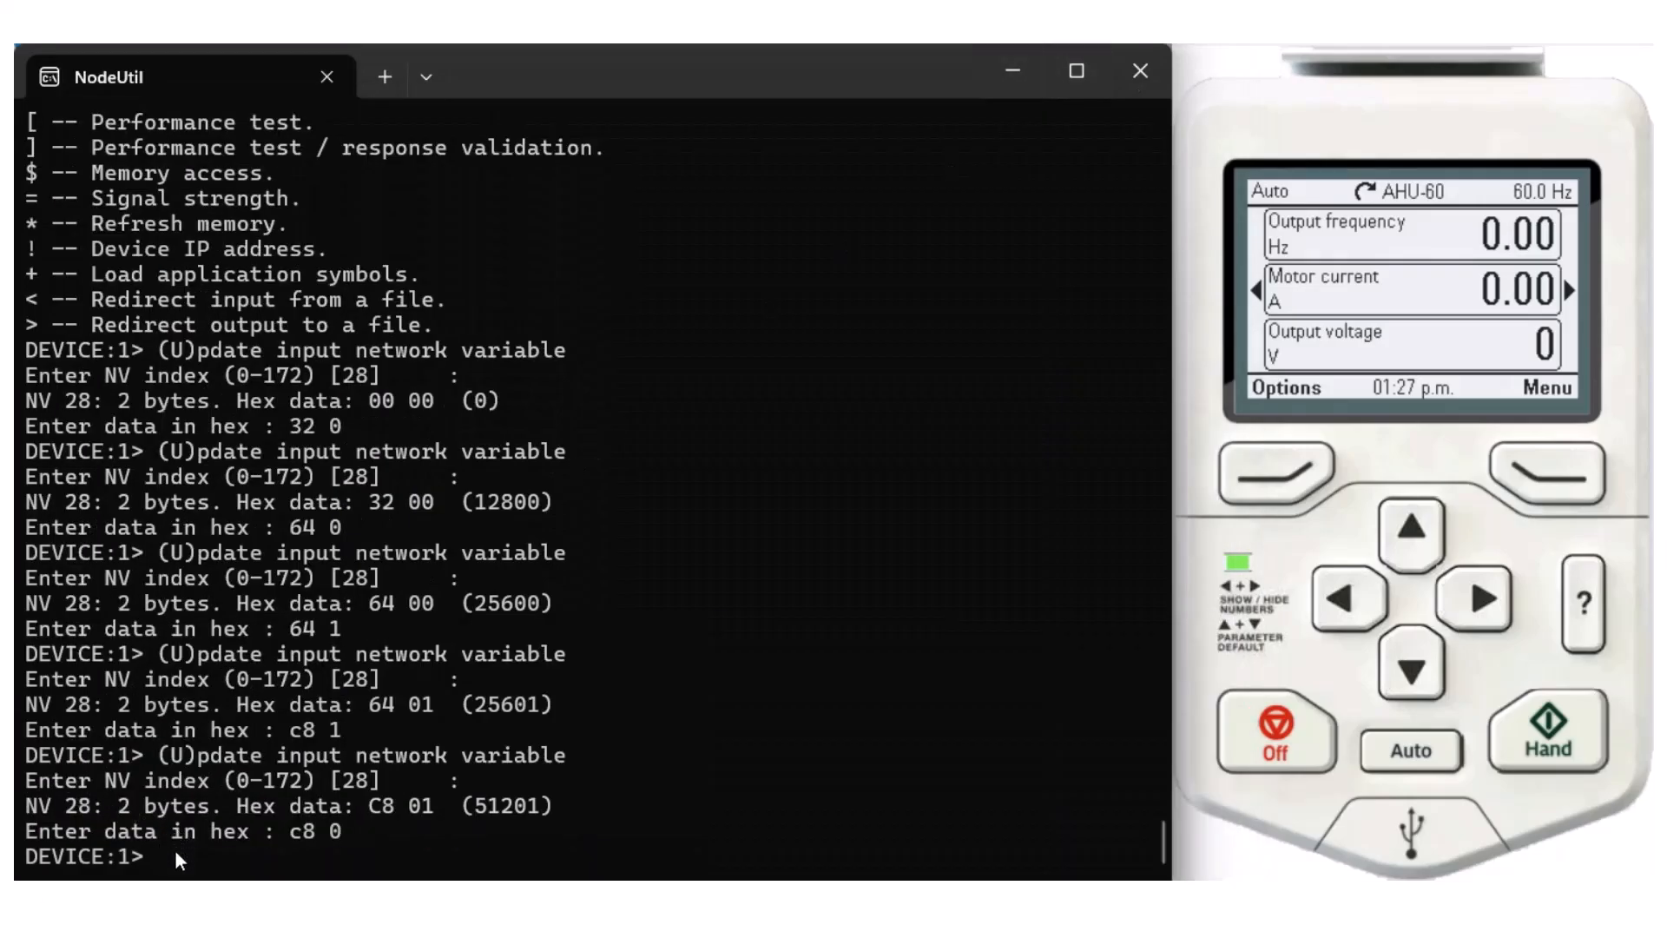
Show the device command help in NodeUtil and poll the network variable at NV index 53
{"action": "key", "text": "h"}
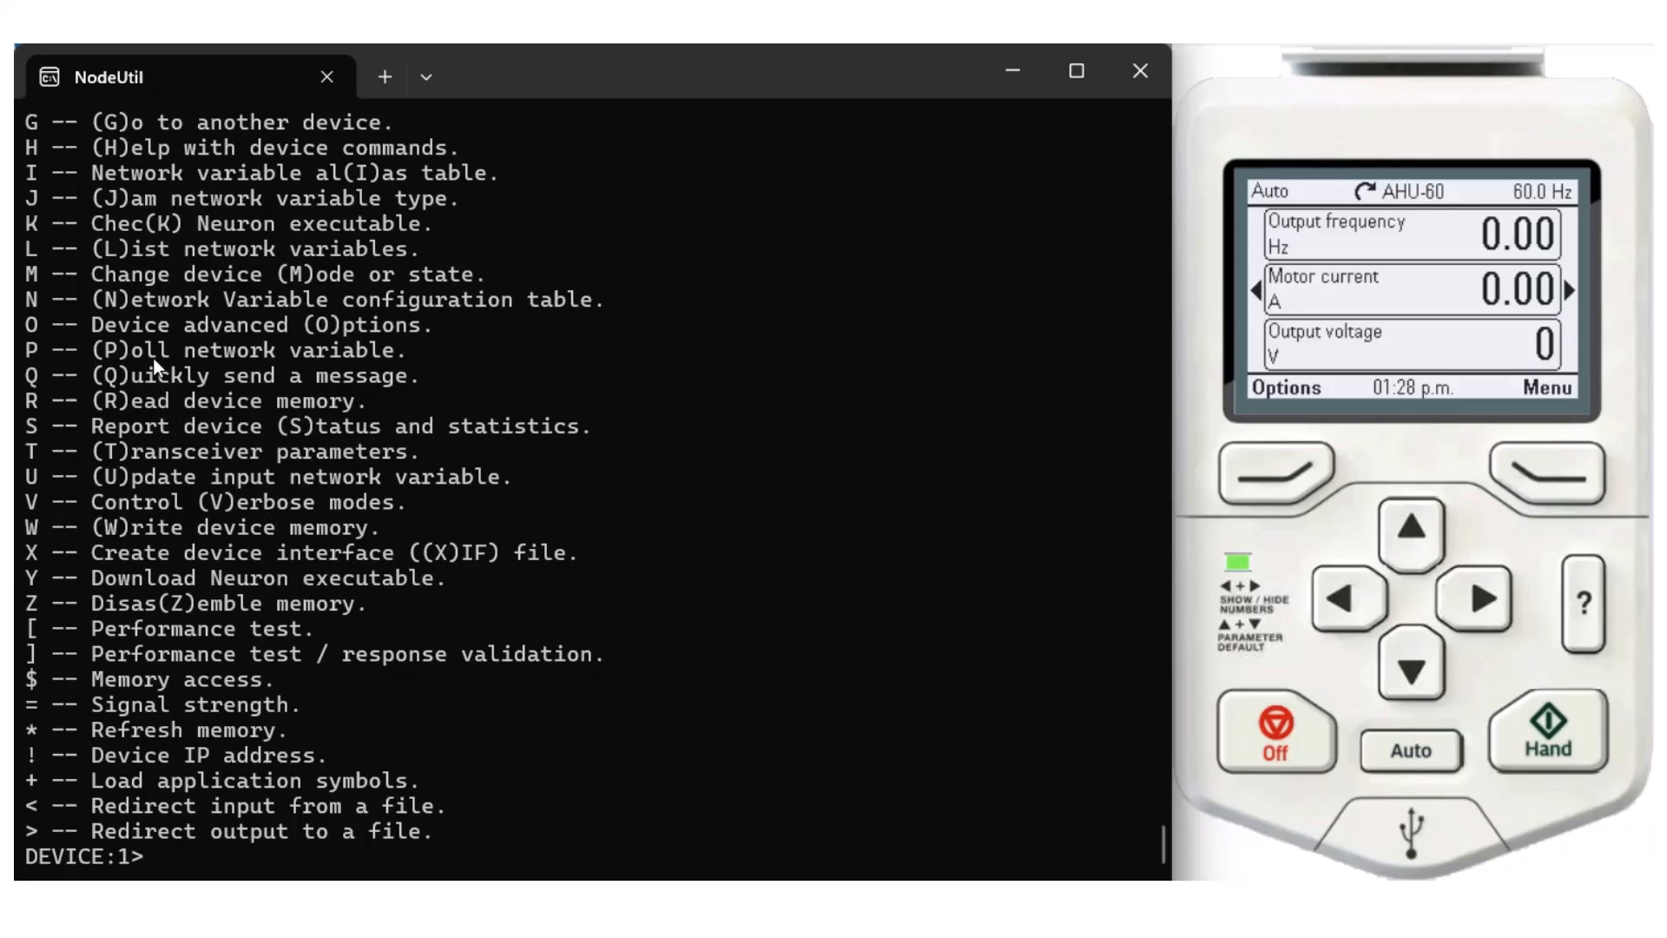
{"action": "key", "text": "p"}
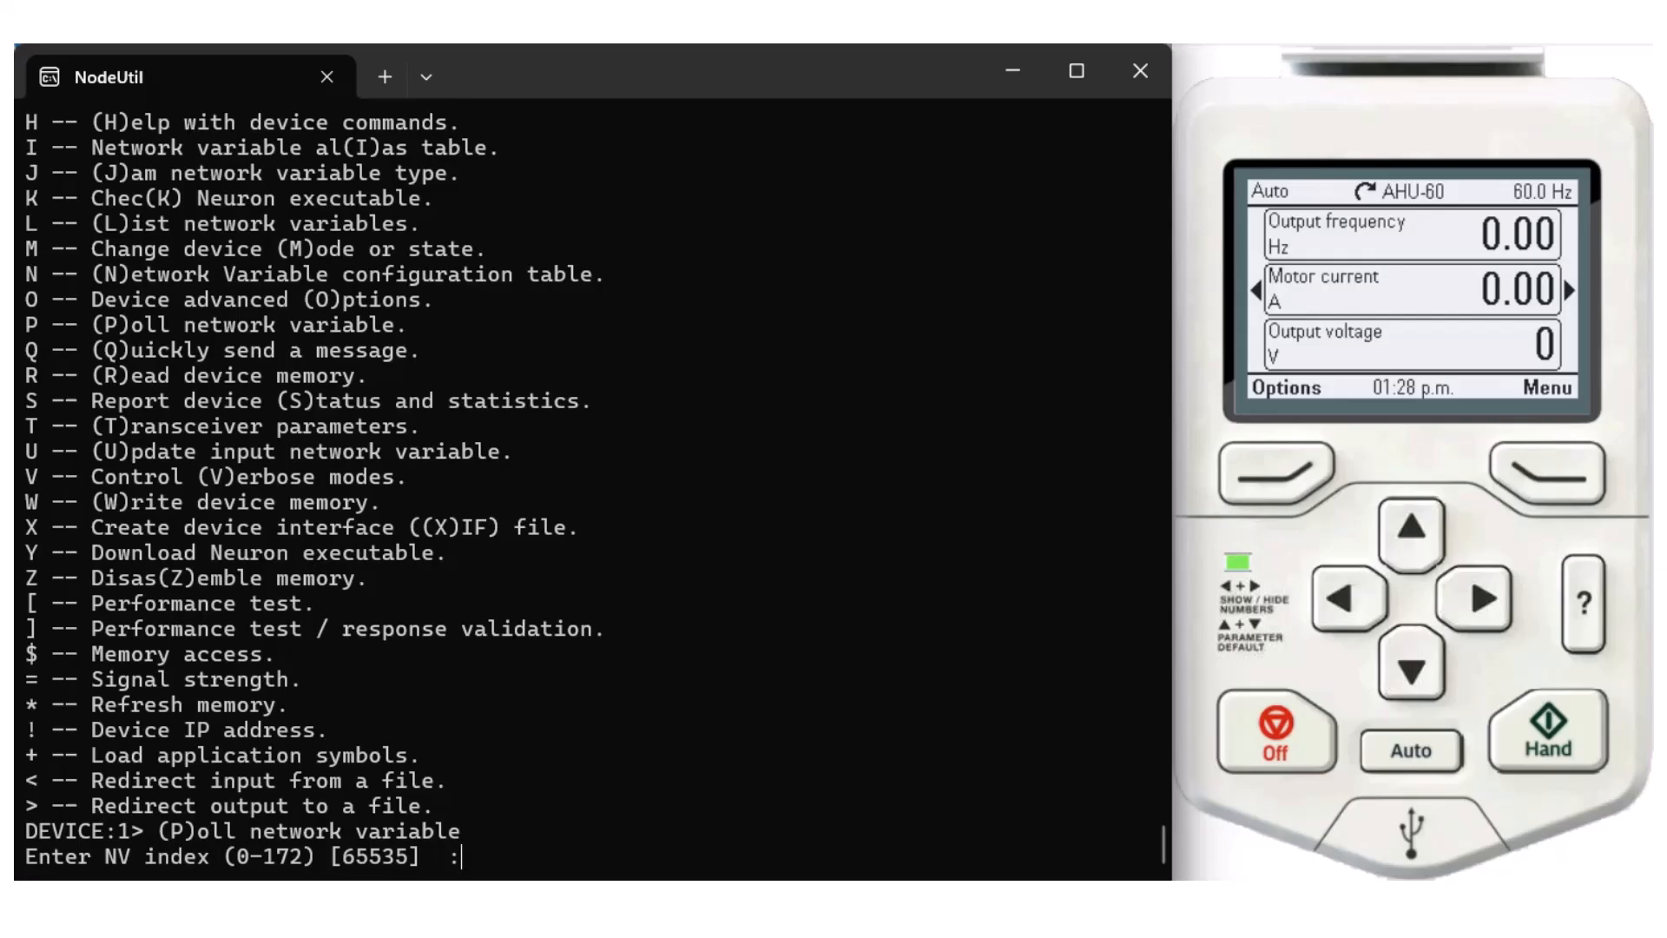
{"action": "type", "text": "53"}
{"action": "key", "text": "Return"}
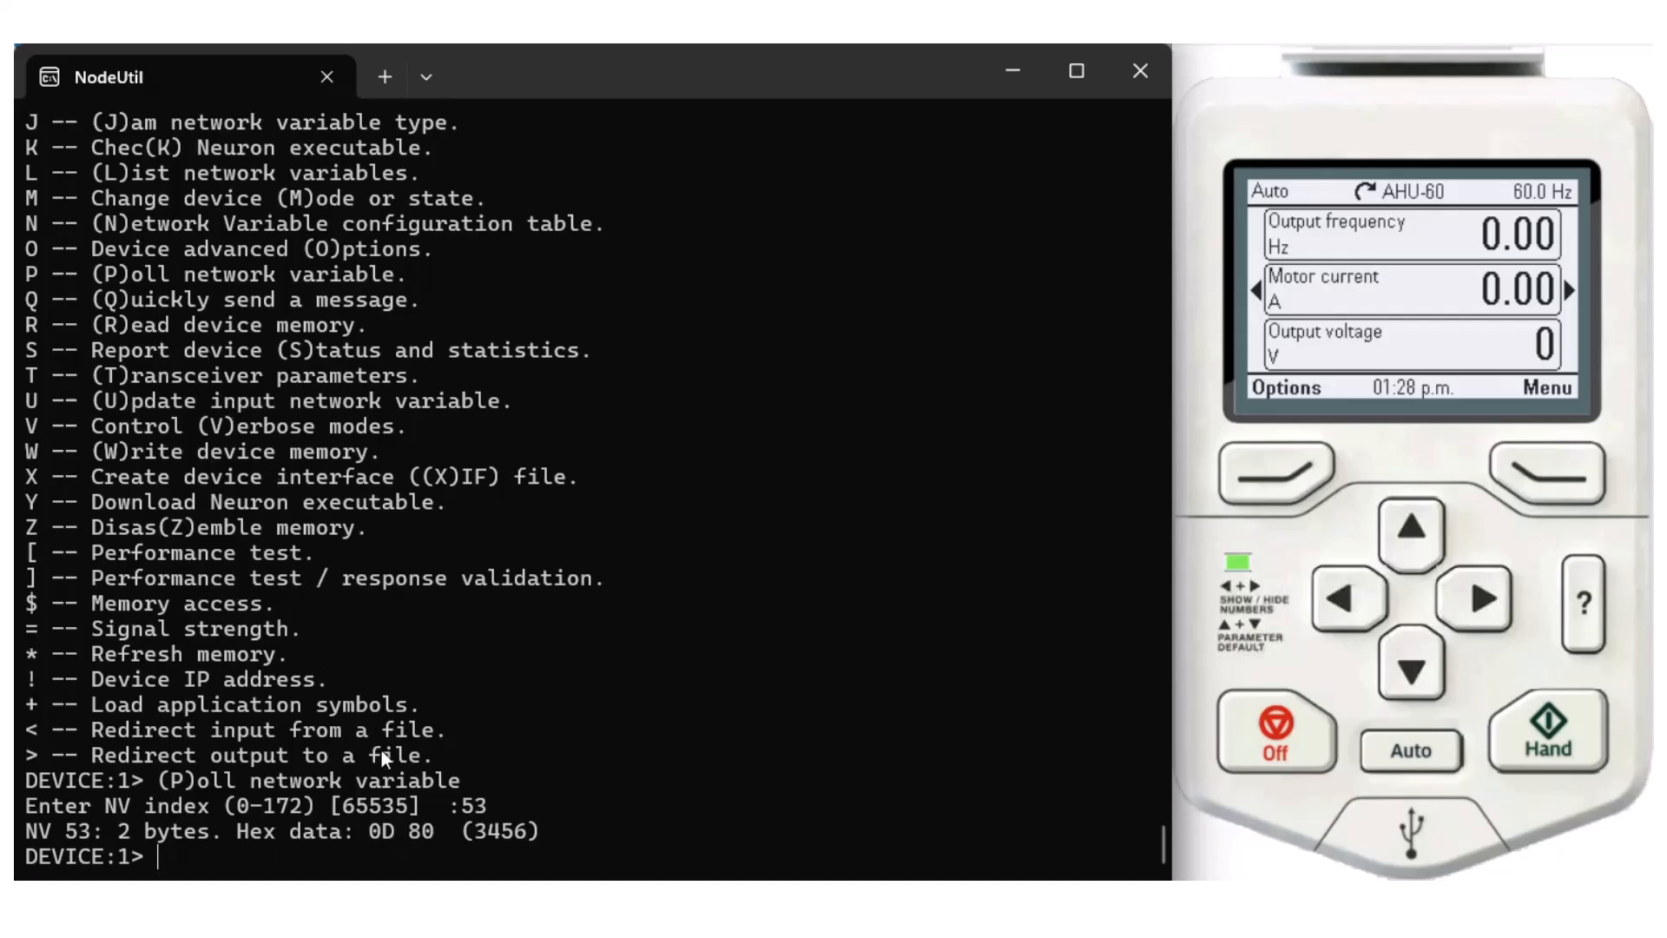
On the drive's control panel, open the complete parameter list and go to 01.11 DC voltage in the Actual values group
{"action": "left_click", "coordinate": [1533, 462]}
{"action": "left_click", "coordinate": [1436, 540]}
{"action": "left_click", "coordinate": [1539, 465]}
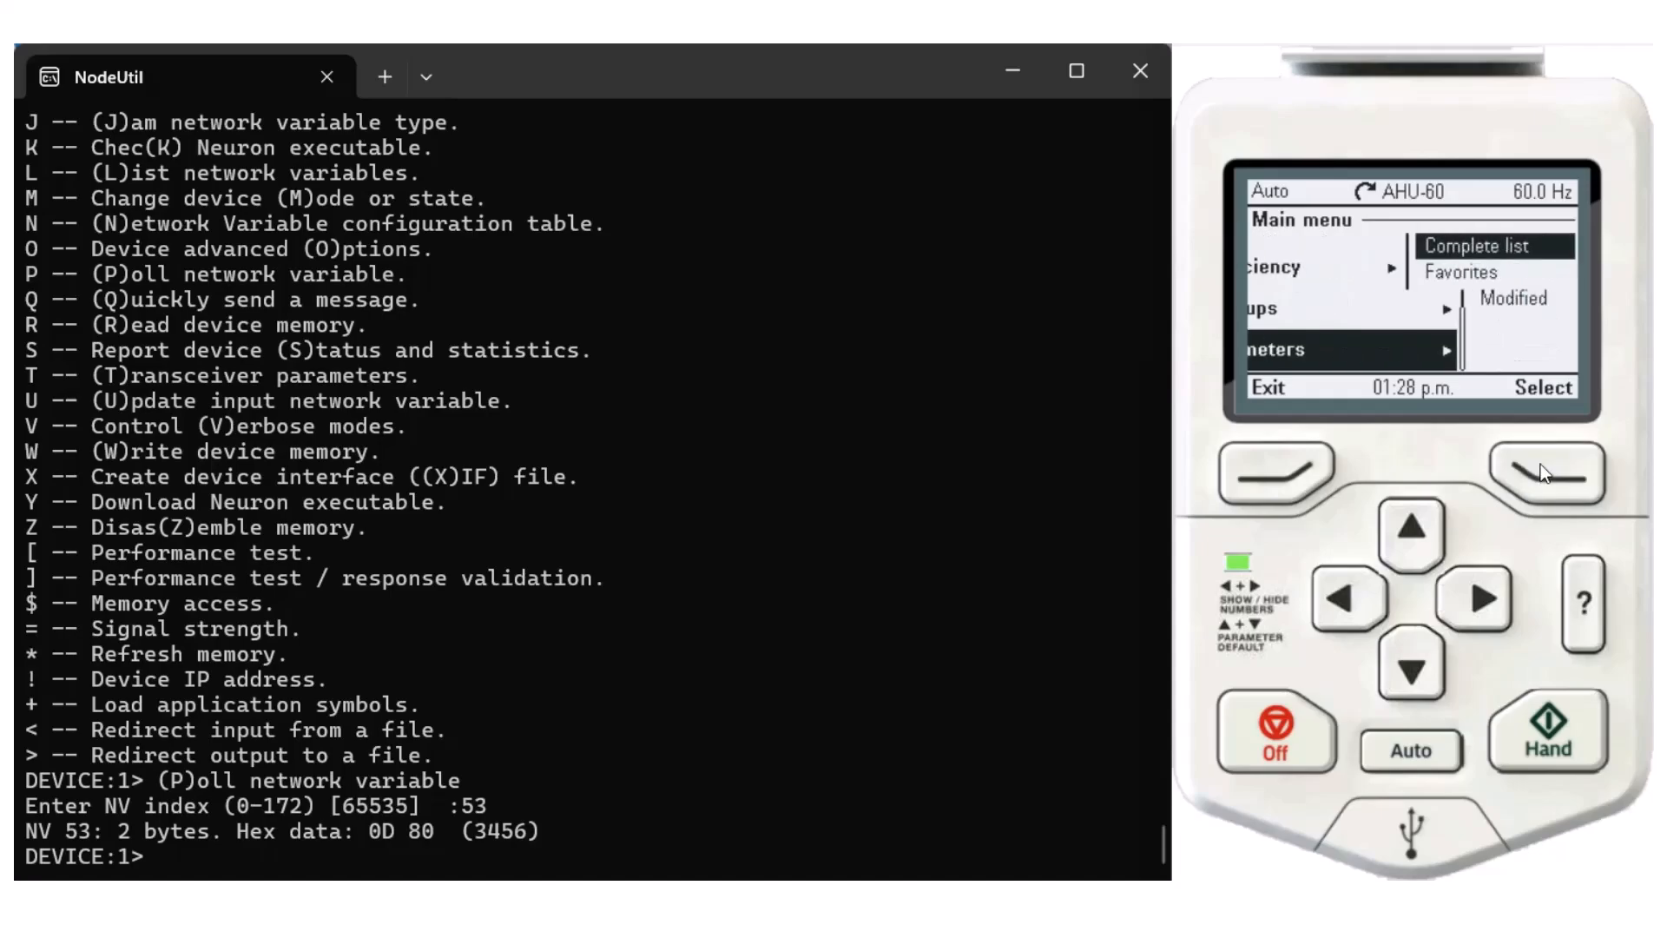
{"action": "left_click", "coordinate": [1537, 464]}
{"action": "left_click", "coordinate": [1533, 472]}
{"action": "left_click", "coordinate": [1404, 660]}
{"action": "left_click", "coordinate": [1404, 660]}
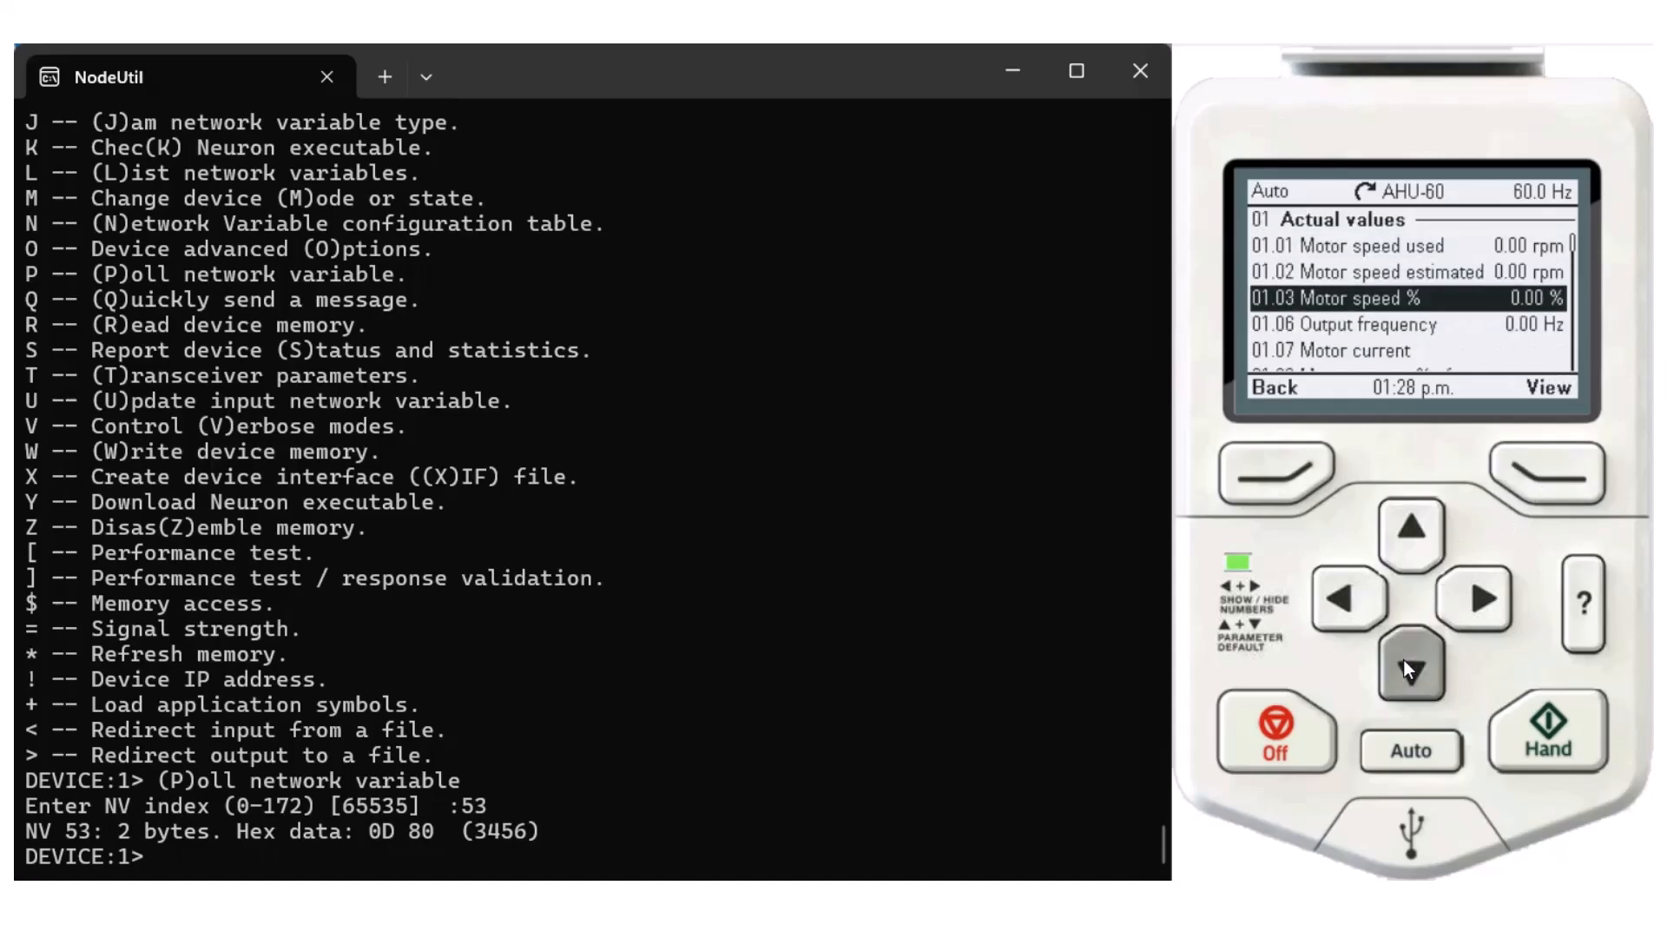
{"action": "left_click", "coordinate": [1404, 660]}
{"action": "left_click", "coordinate": [1404, 660]}
{"action": "left_click", "coordinate": [1404, 660]}
{"action": "left_click", "coordinate": [1404, 660]}
{"action": "left_click", "coordinate": [1404, 660]}
{"action": "left_click", "coordinate": [1404, 660]}
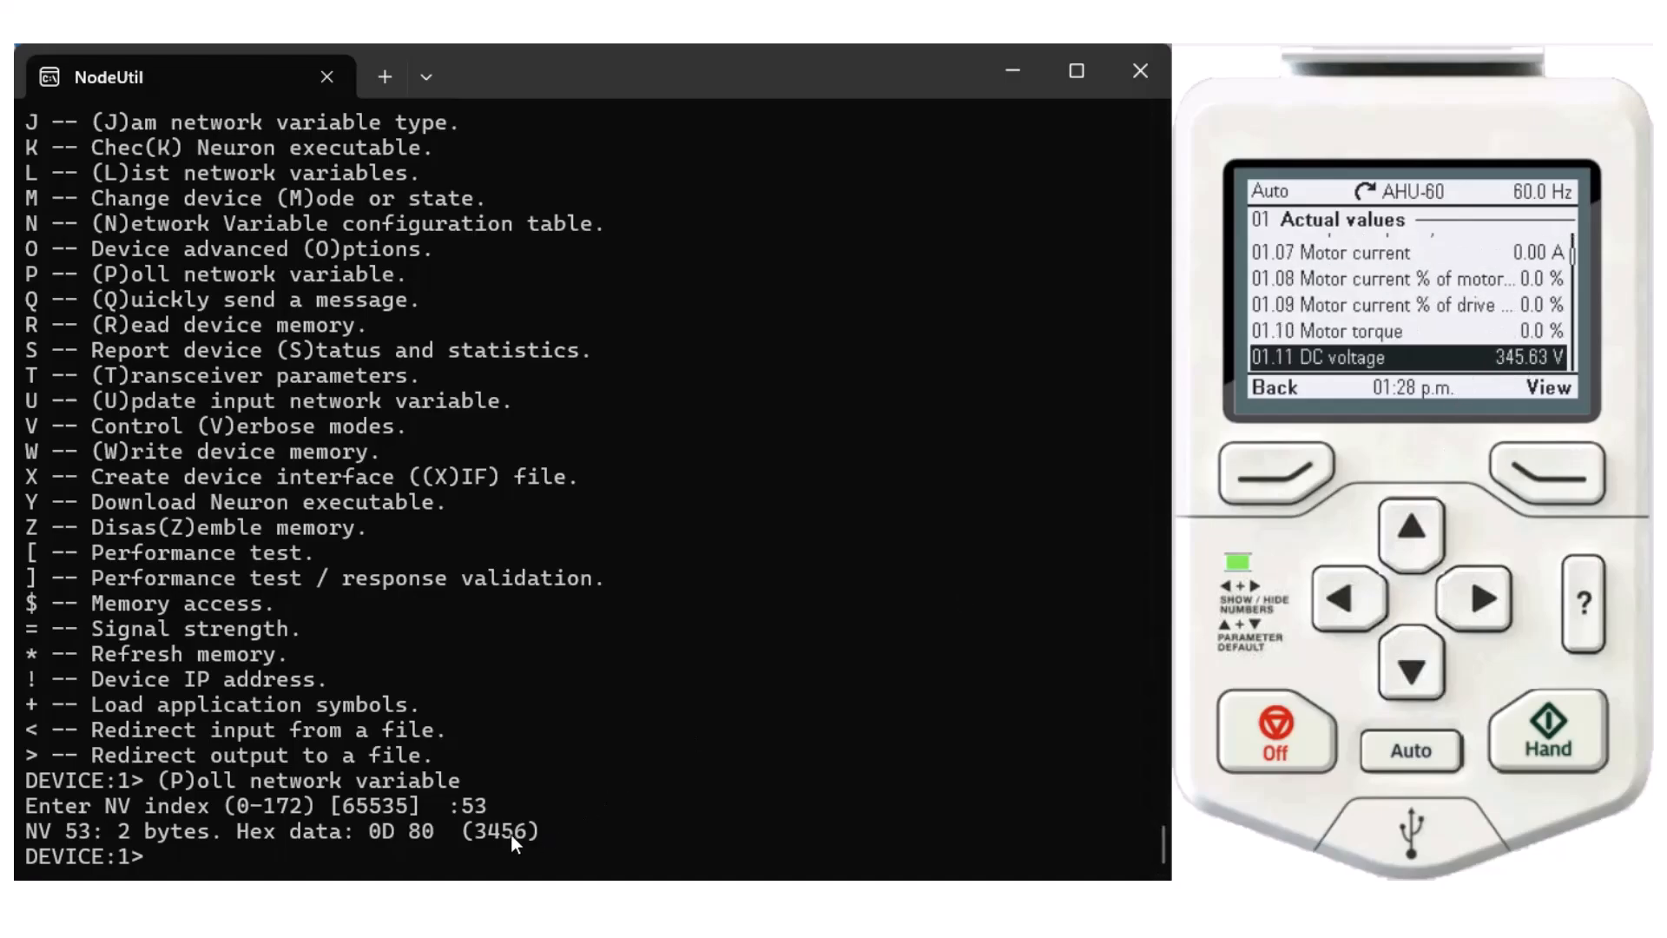
Exit the parameter lists and return the control panel to its home view
{"action": "left_click", "coordinate": [1251, 486]}
{"action": "left_click", "coordinate": [1251, 486]}
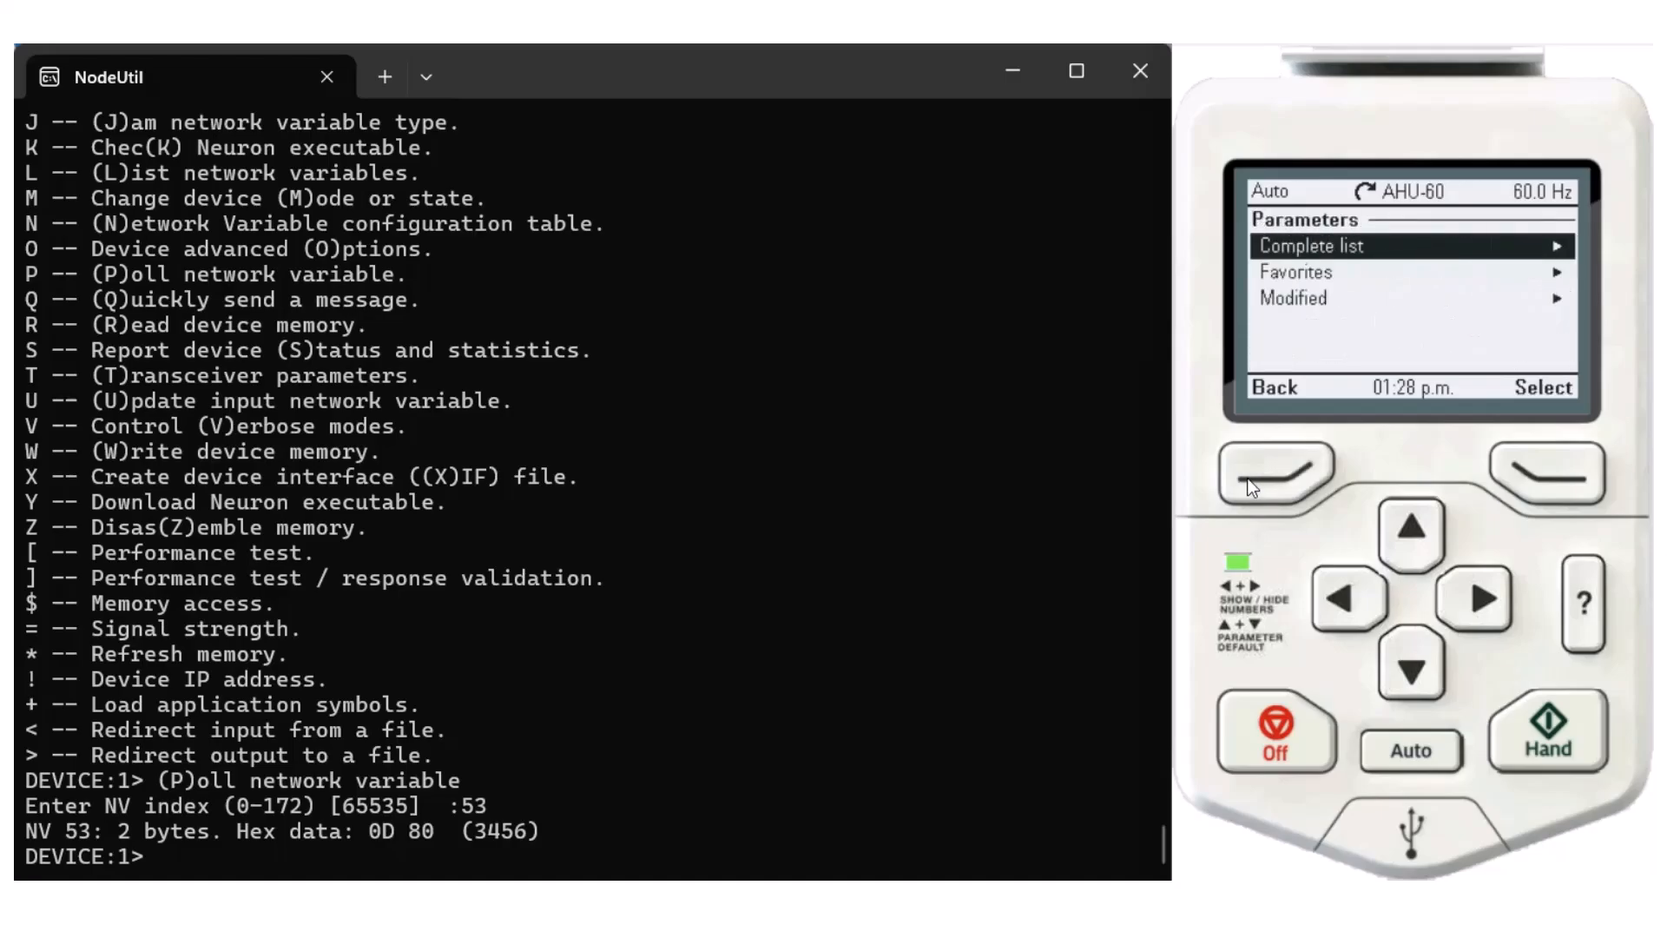
{"action": "left_click", "coordinate": [1251, 487]}
{"action": "left_click", "coordinate": [1251, 486]}
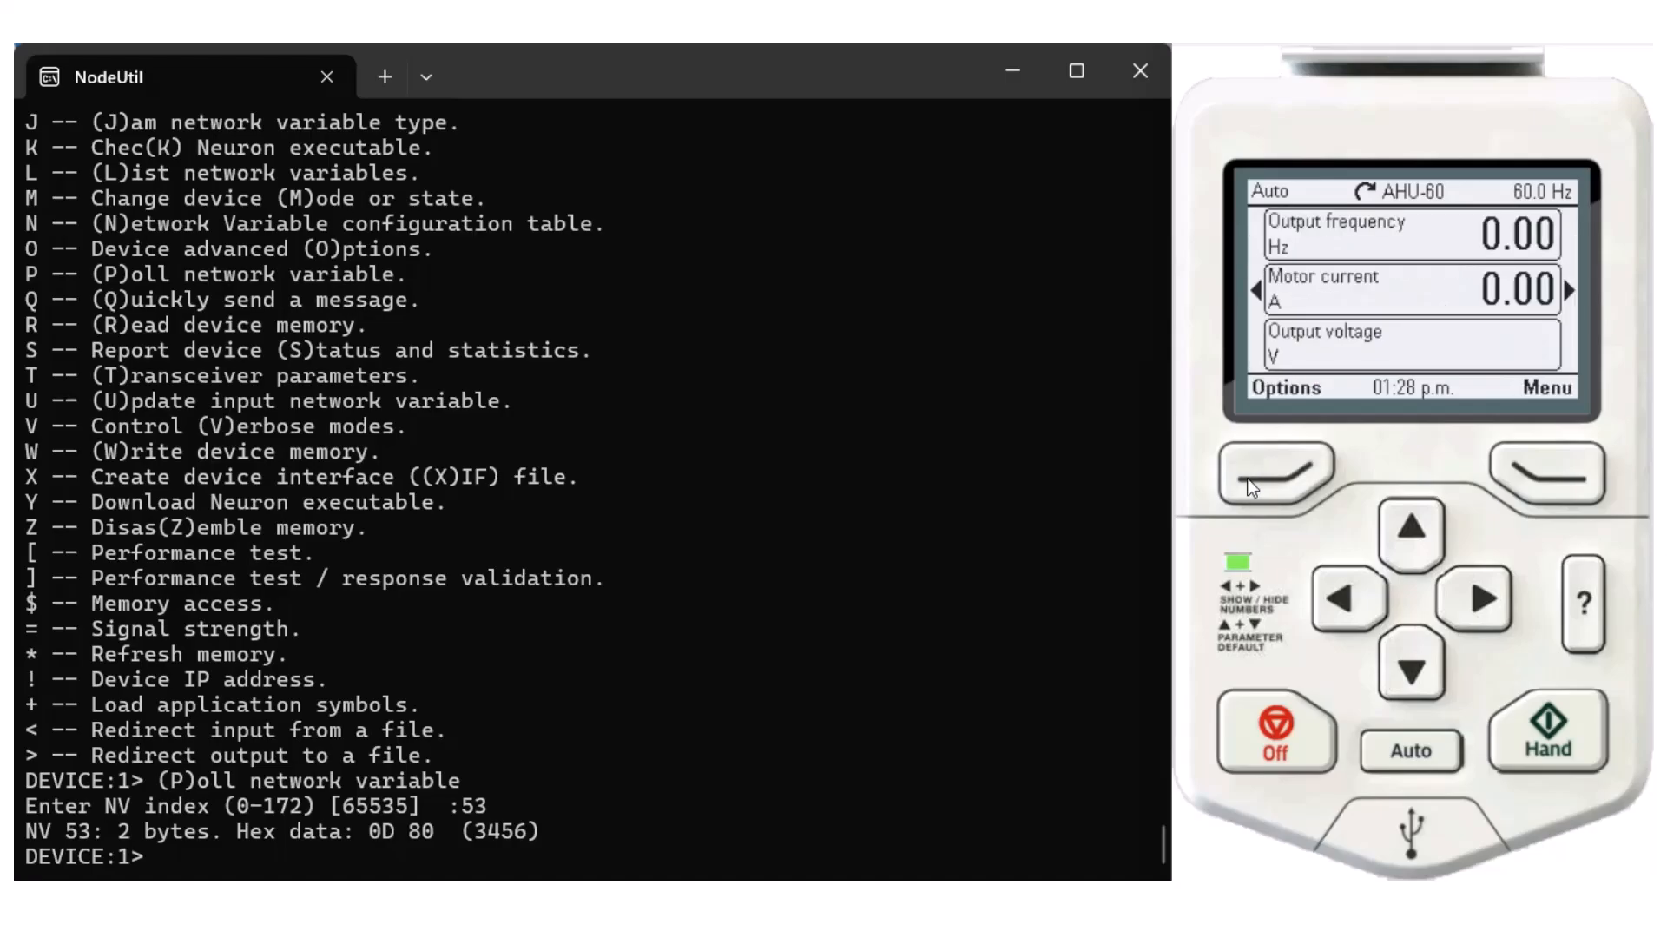
Lower the stopped drive's speed setpoint in NodeUtil by writing hex data 64 0 to network variable 28
{"action": "key", "text": "u"}
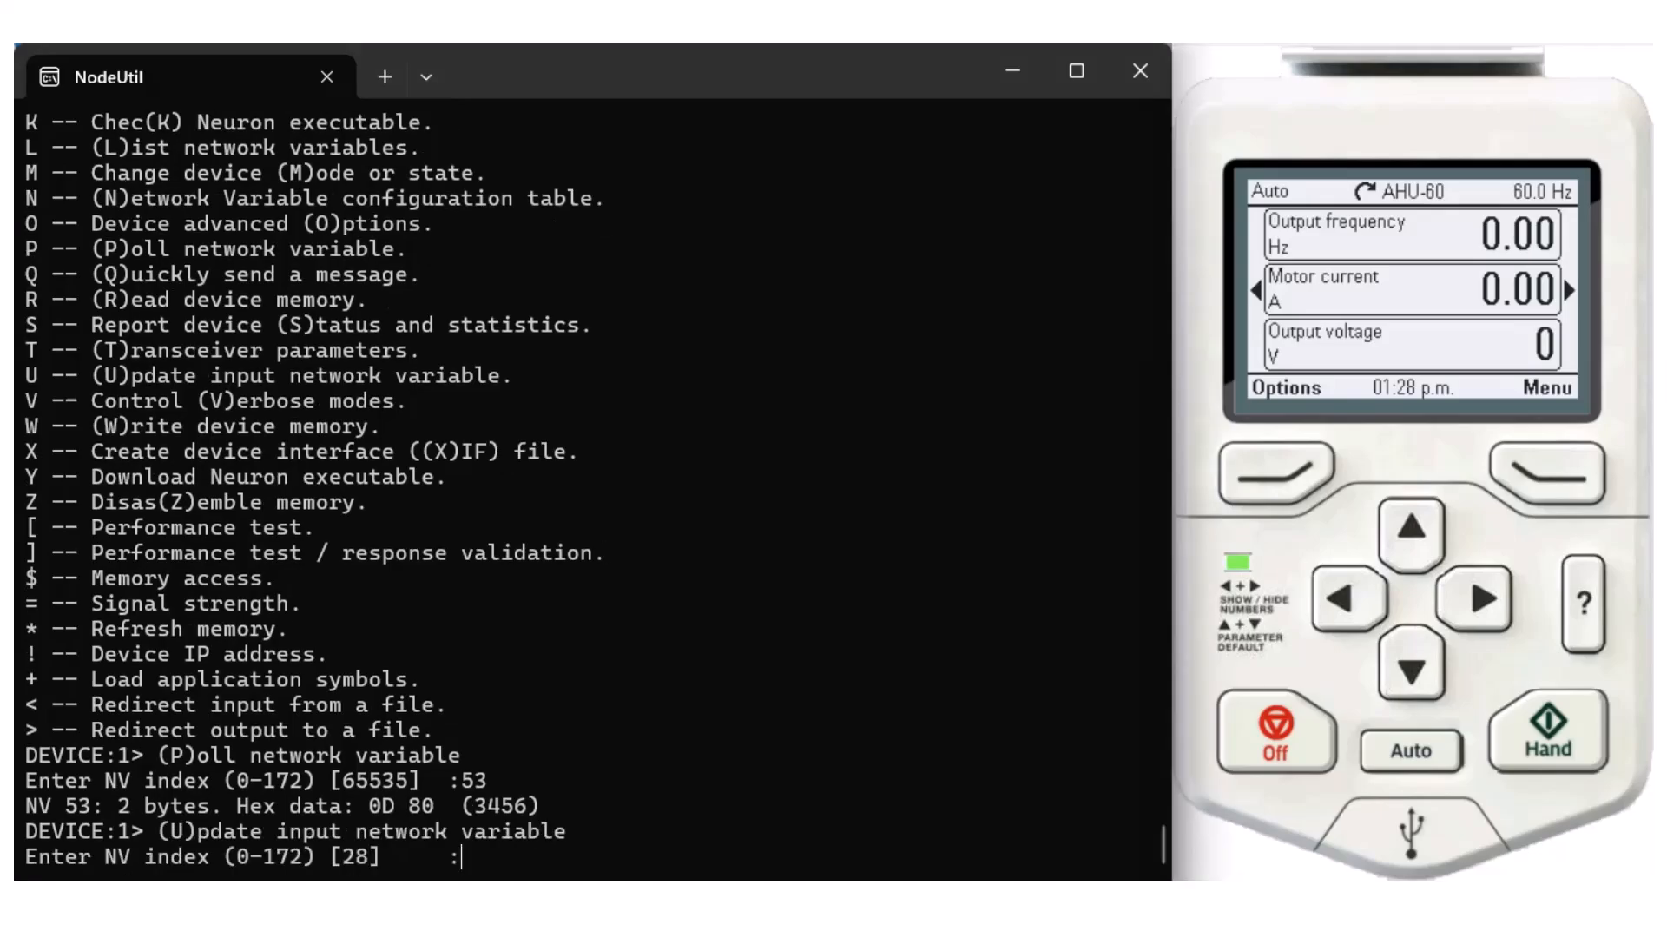
{"action": "key", "text": "Return"}
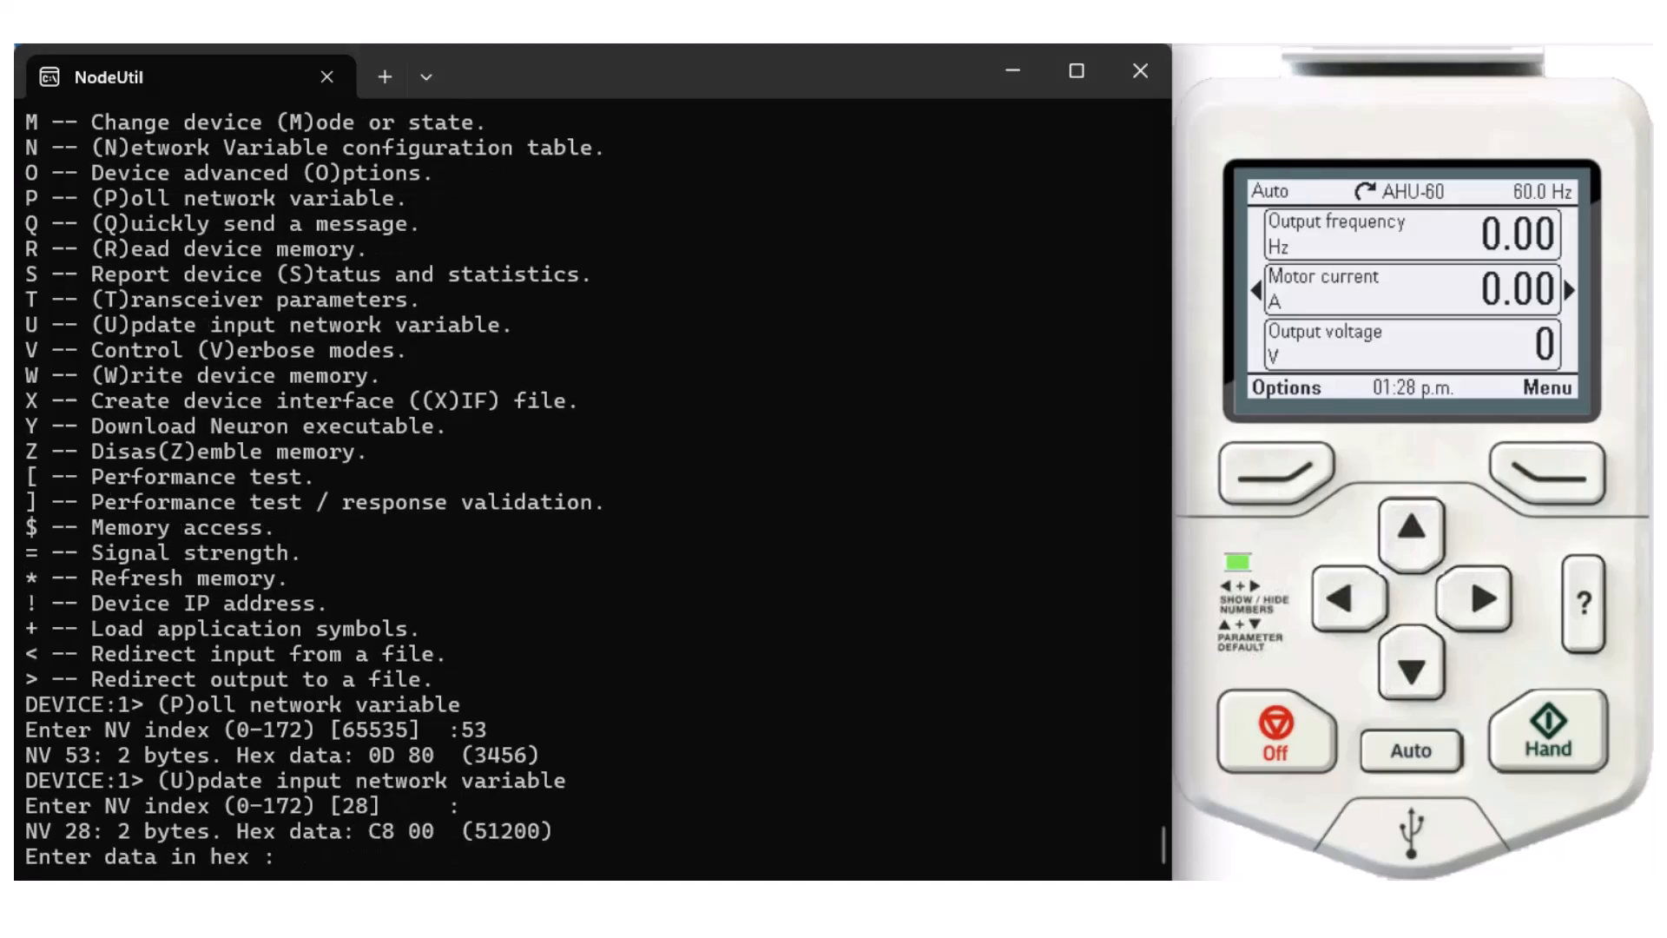
{"action": "type", "text": "64 0"}
{"action": "key", "text": "Return"}
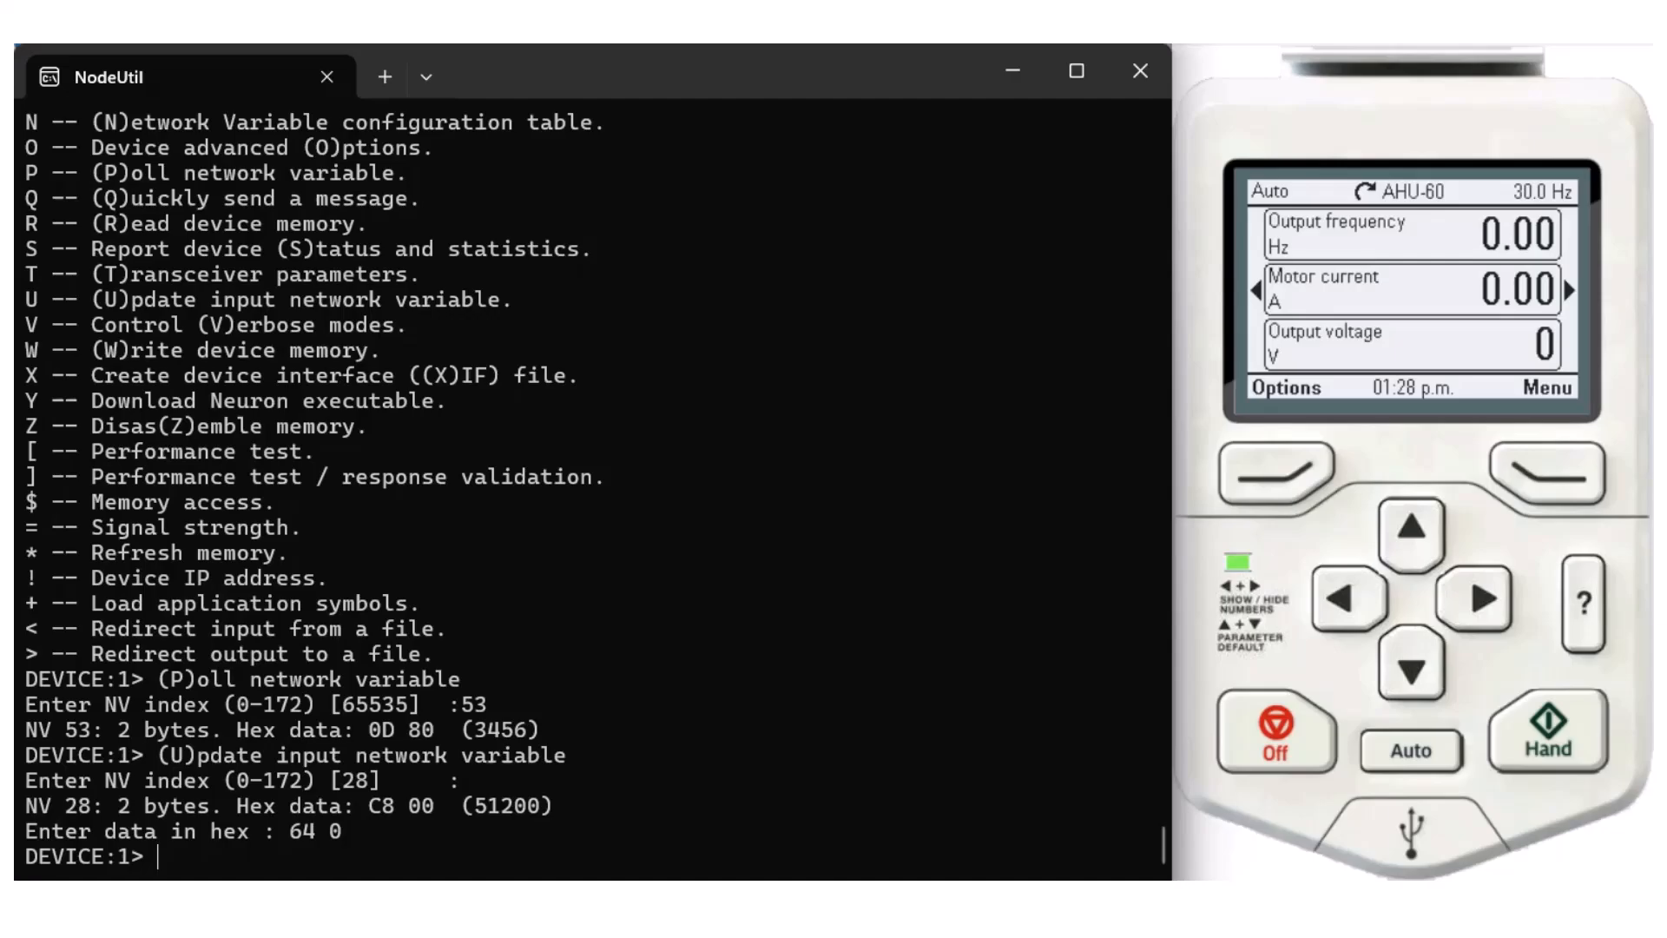
Run the drive again by writing hex data 64 1 to network variable 28
{"action": "key", "text": "u"}
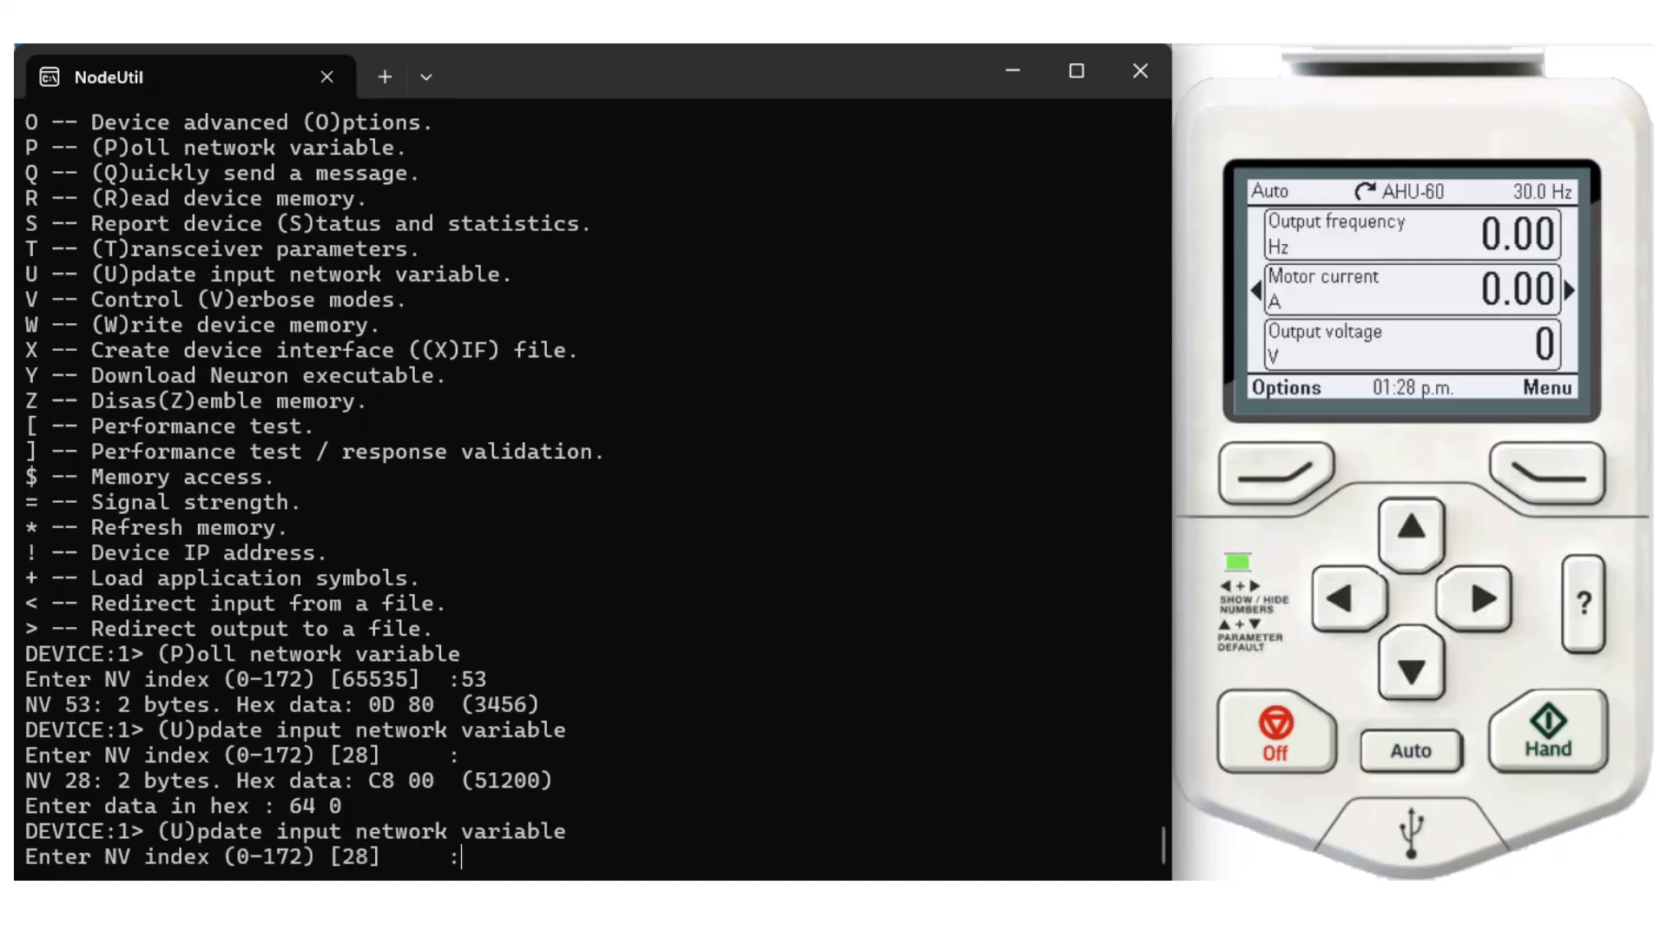
{"action": "key", "text": "Return"}
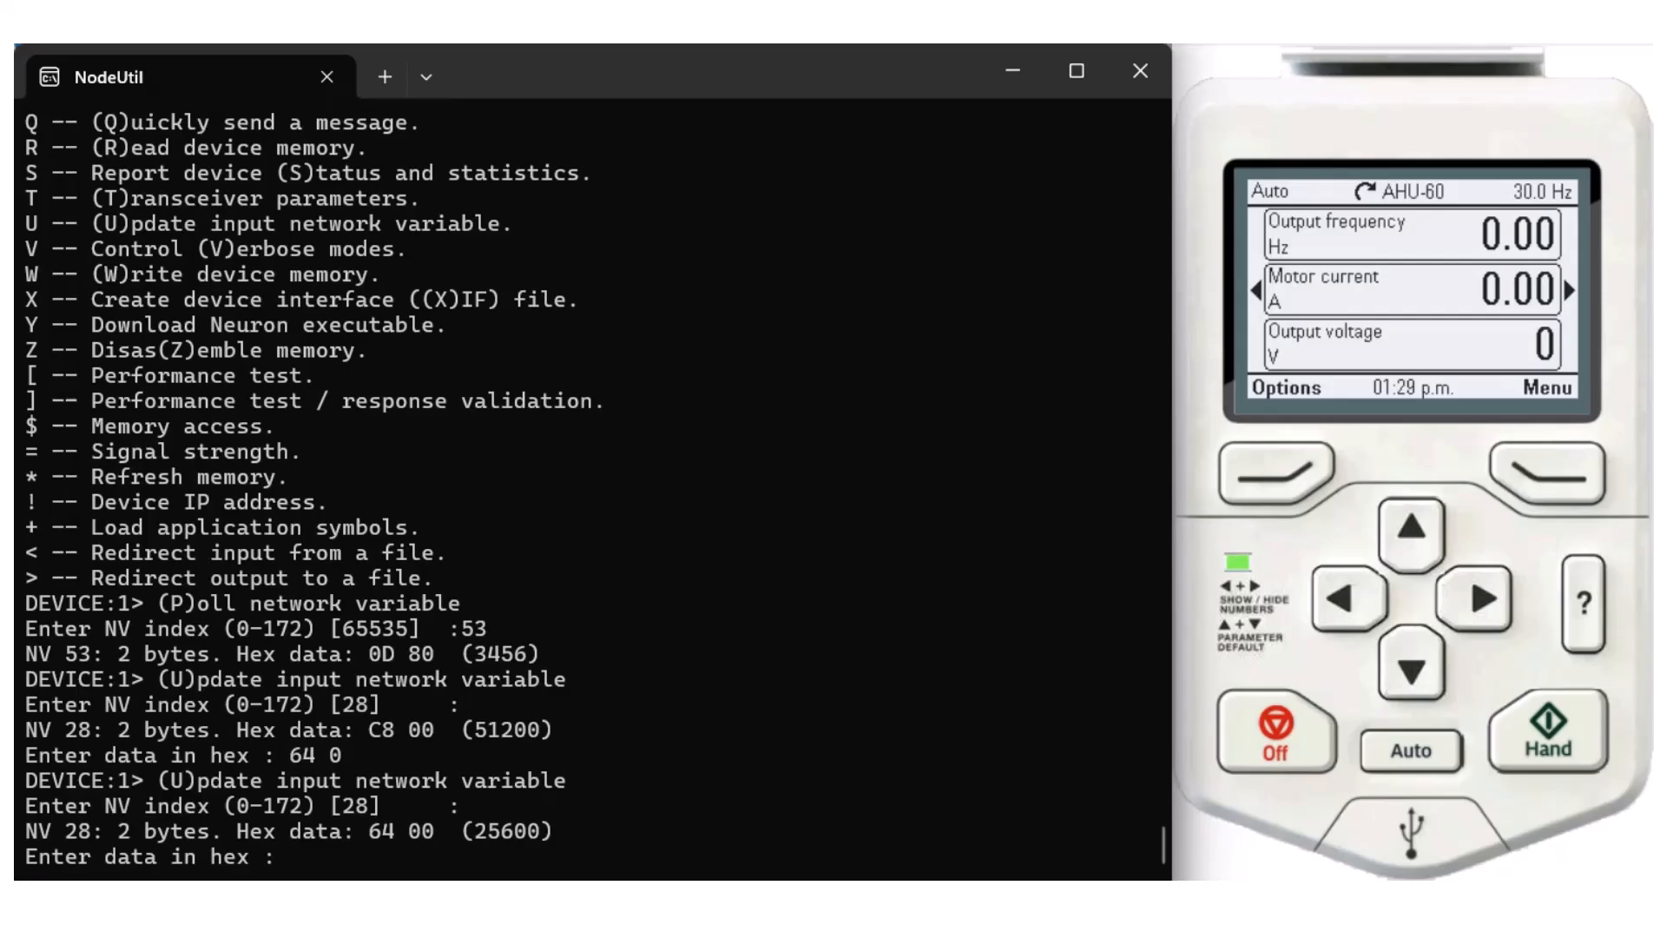
{"action": "type", "text": "64 1"}
{"action": "key", "text": "Return"}
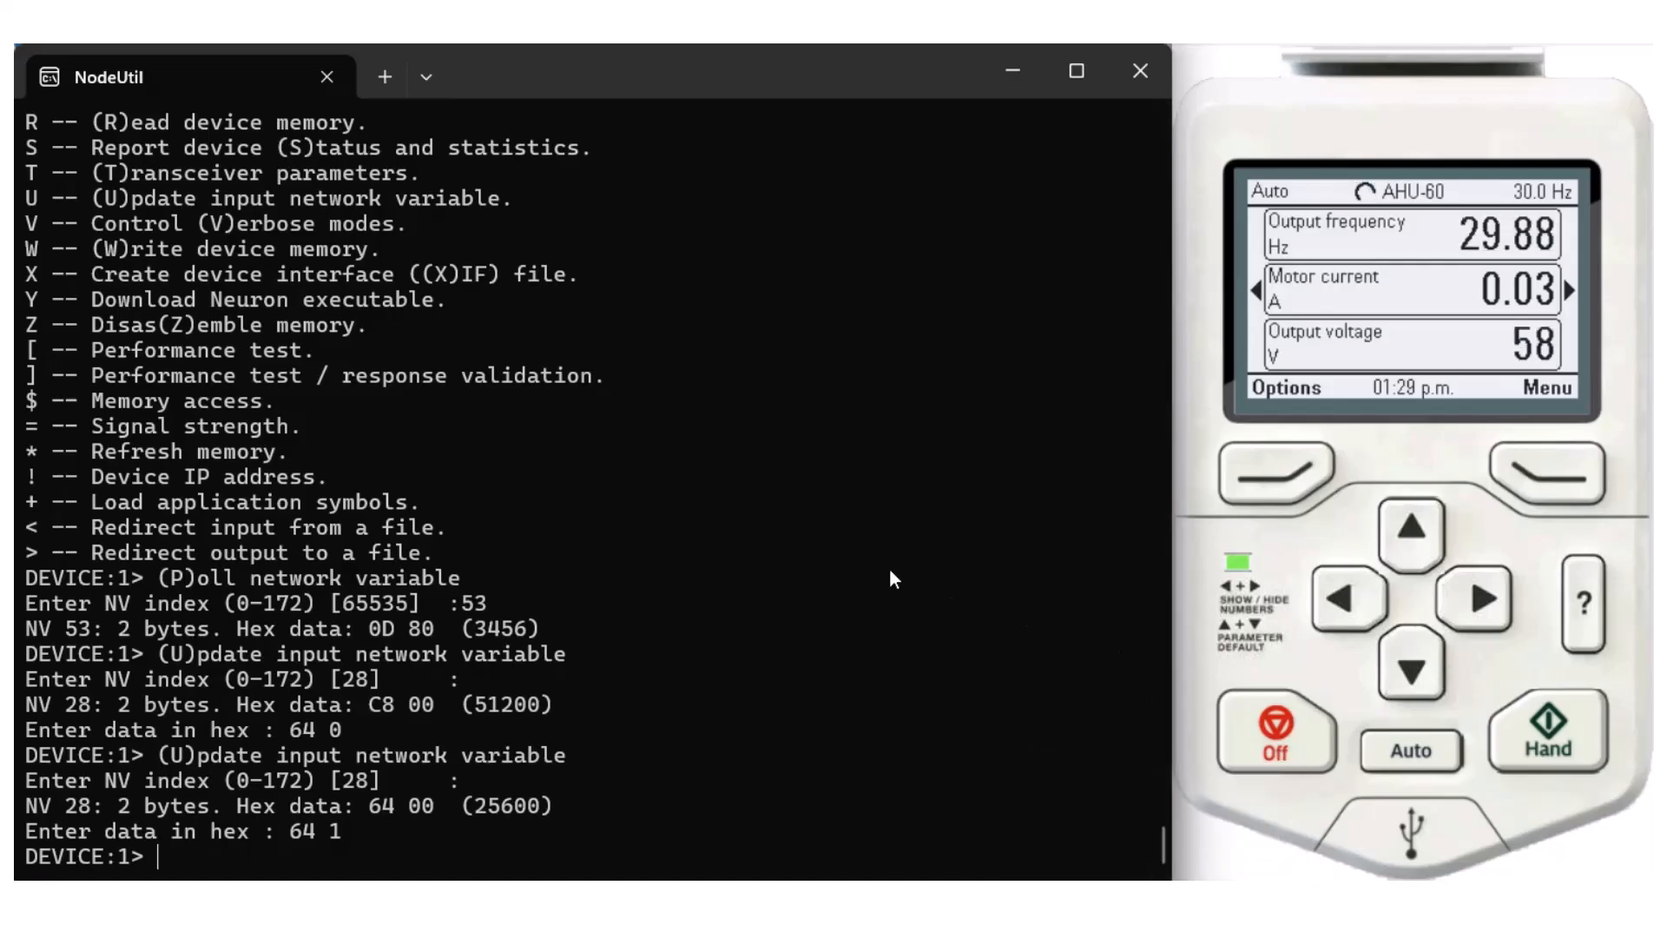
Switch to FLON.XIF in Notepad++, search the file for "freq", and select the index number of nvoFreqAct
{"action": "key", "text": "alt+Tab"}
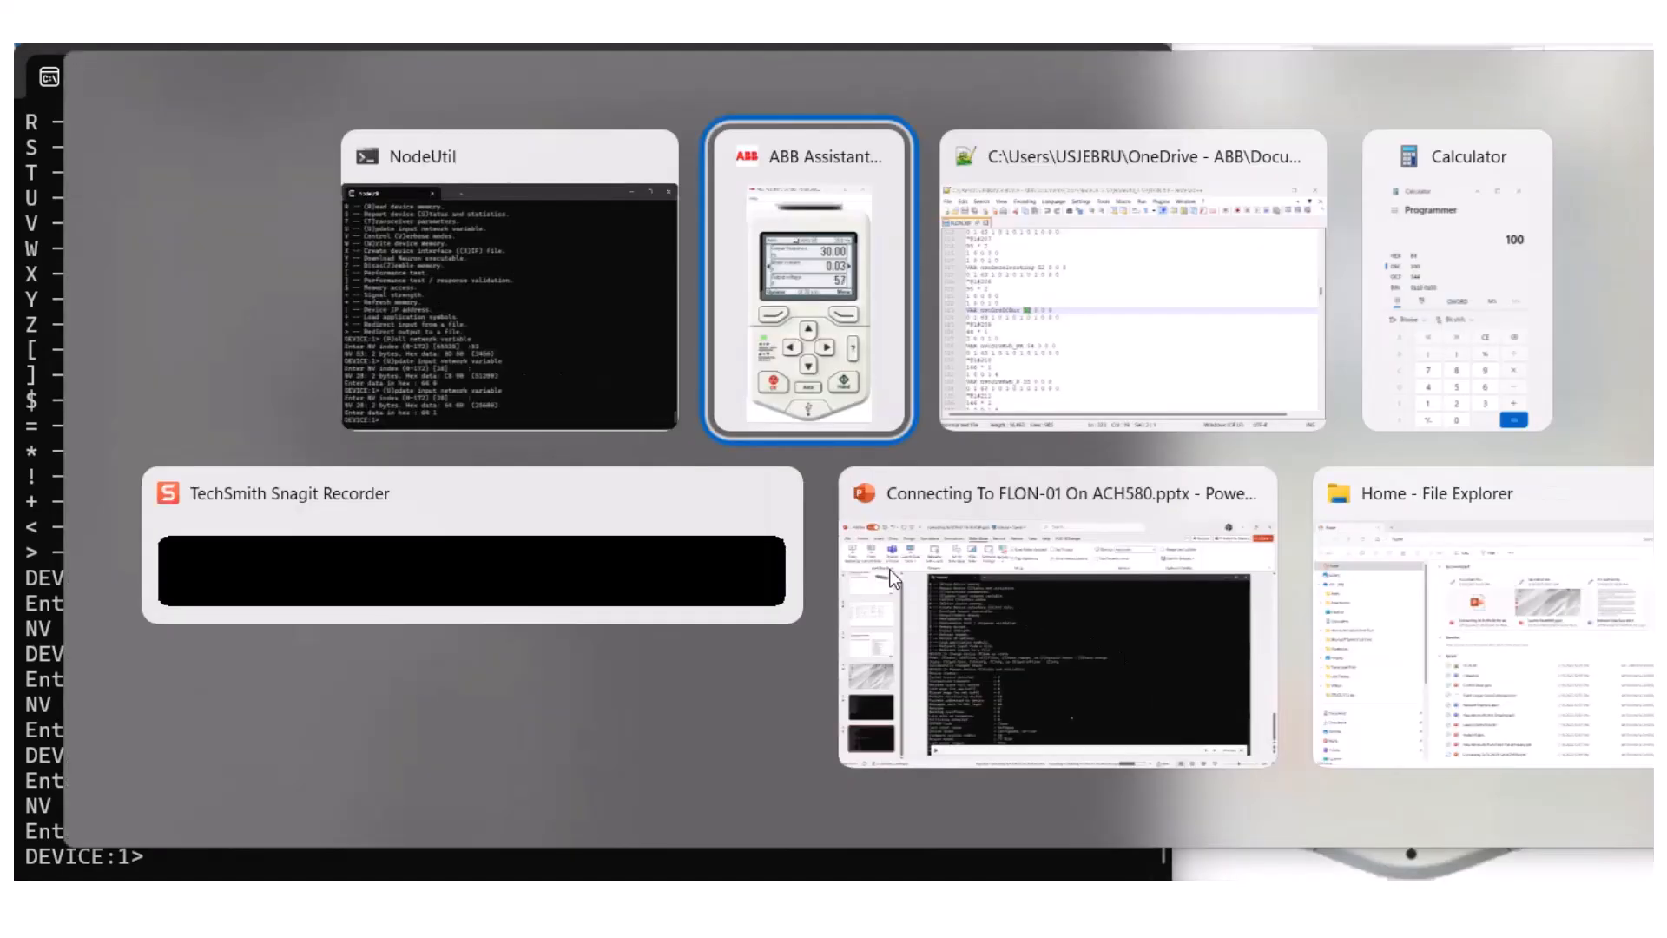
{"action": "left_click", "coordinate": [1110, 316]}
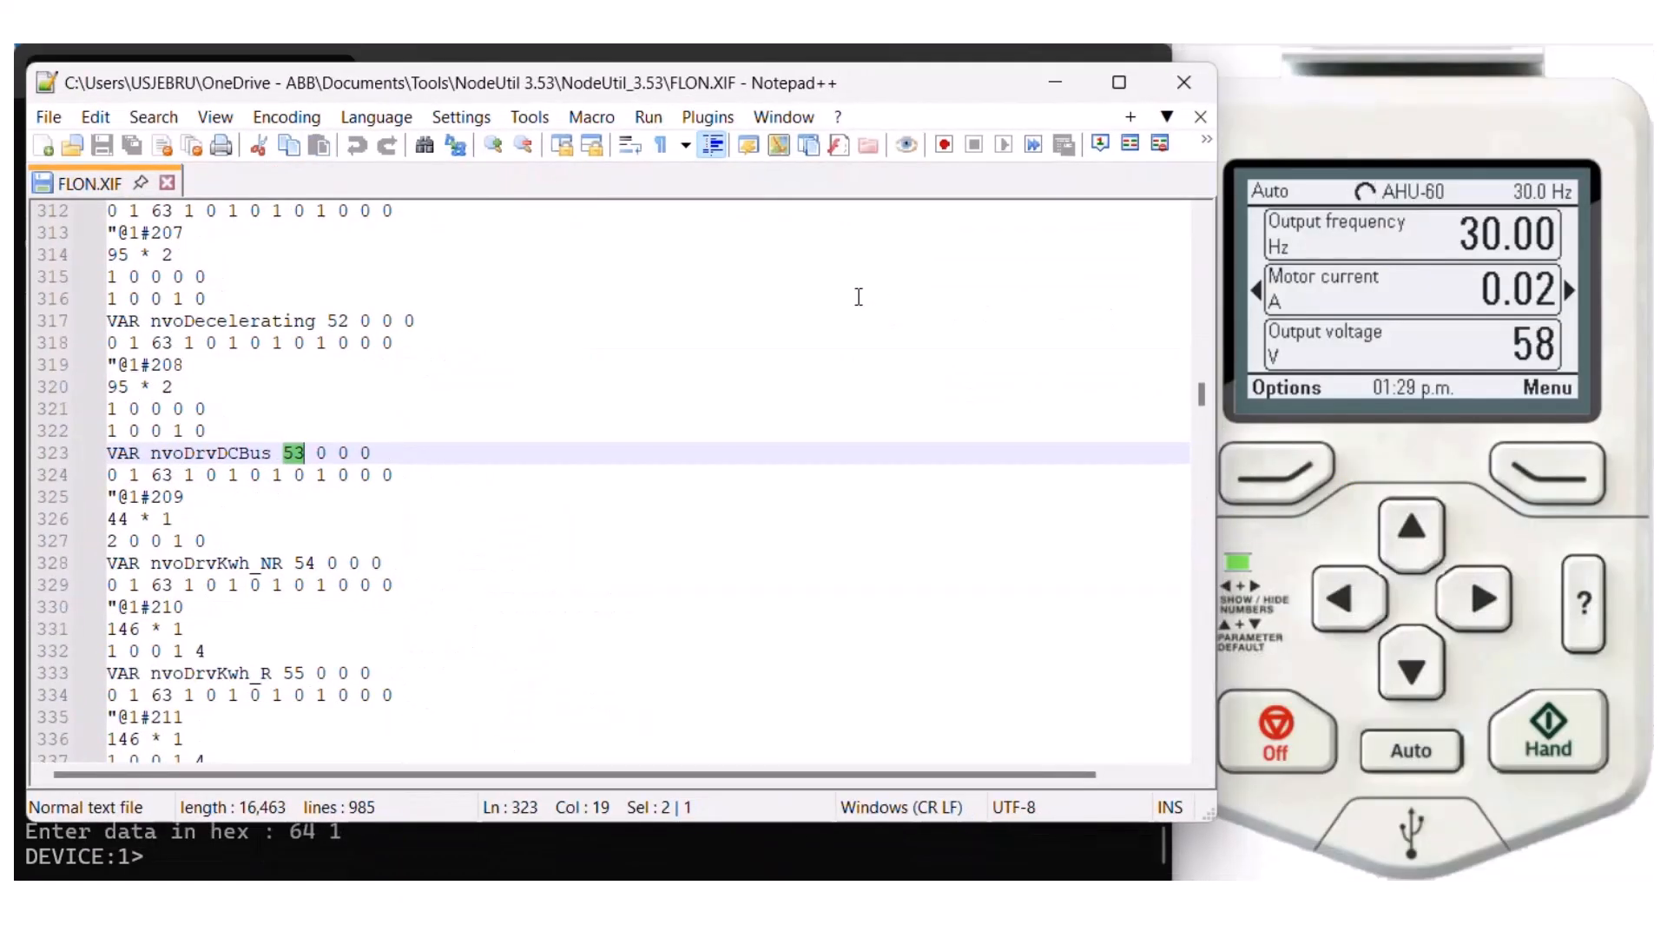
{"action": "key", "text": "ctrl+f"}
{"action": "type", "text": "f"}
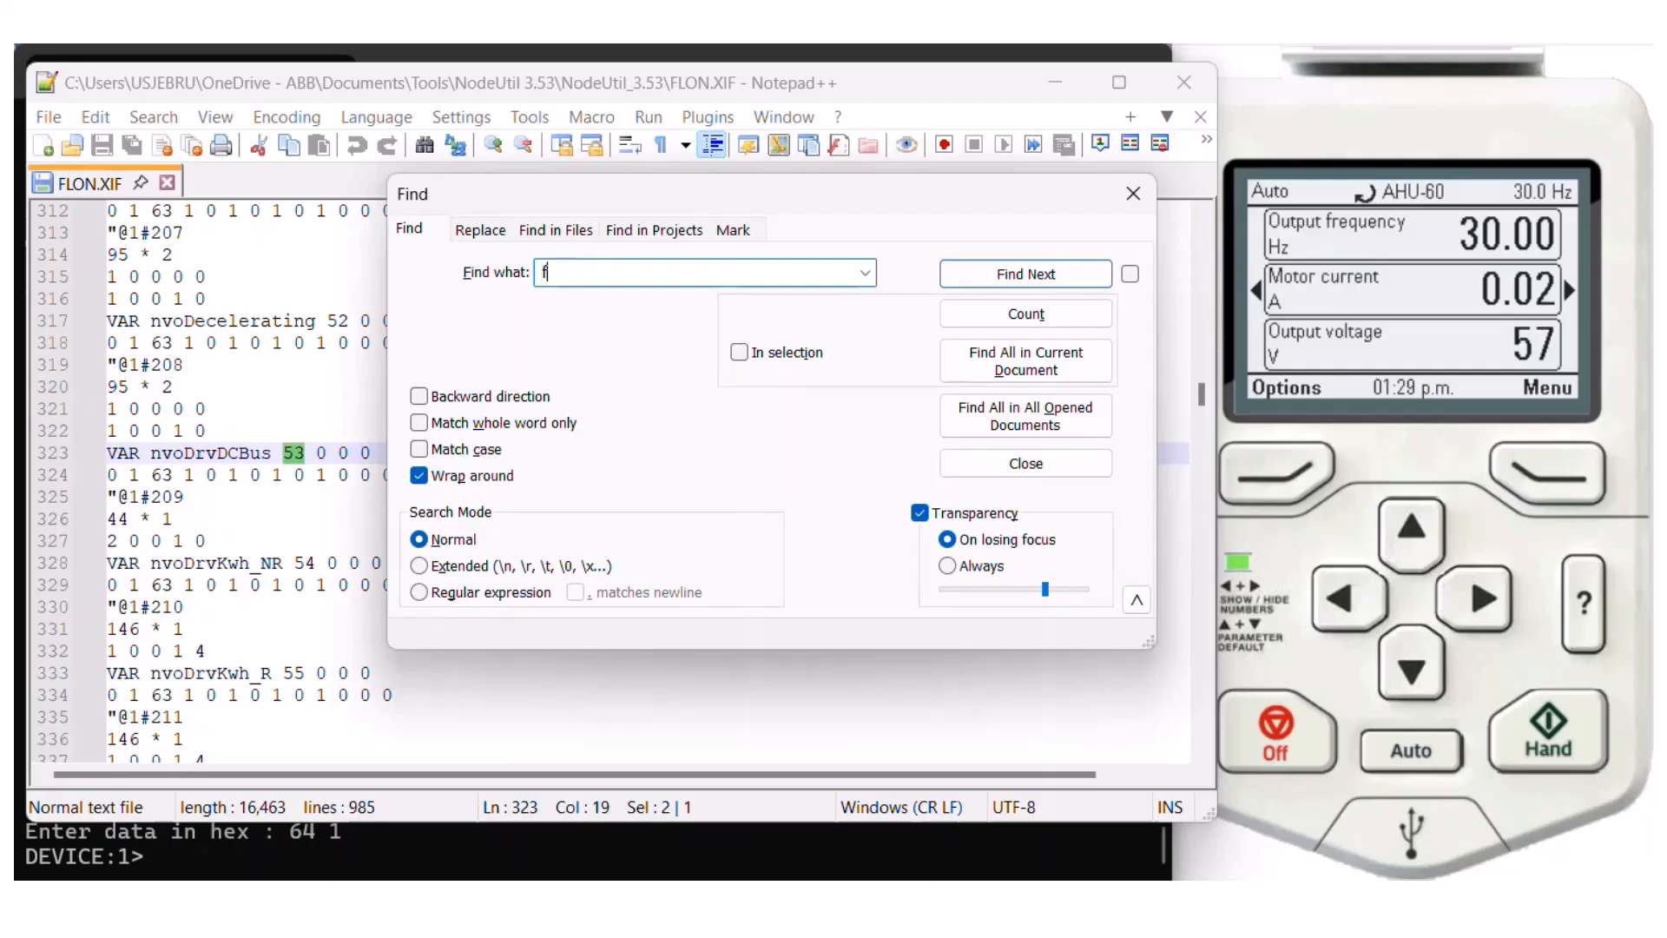
{"action": "type", "text": "req"}
{"action": "key", "text": "Return"}
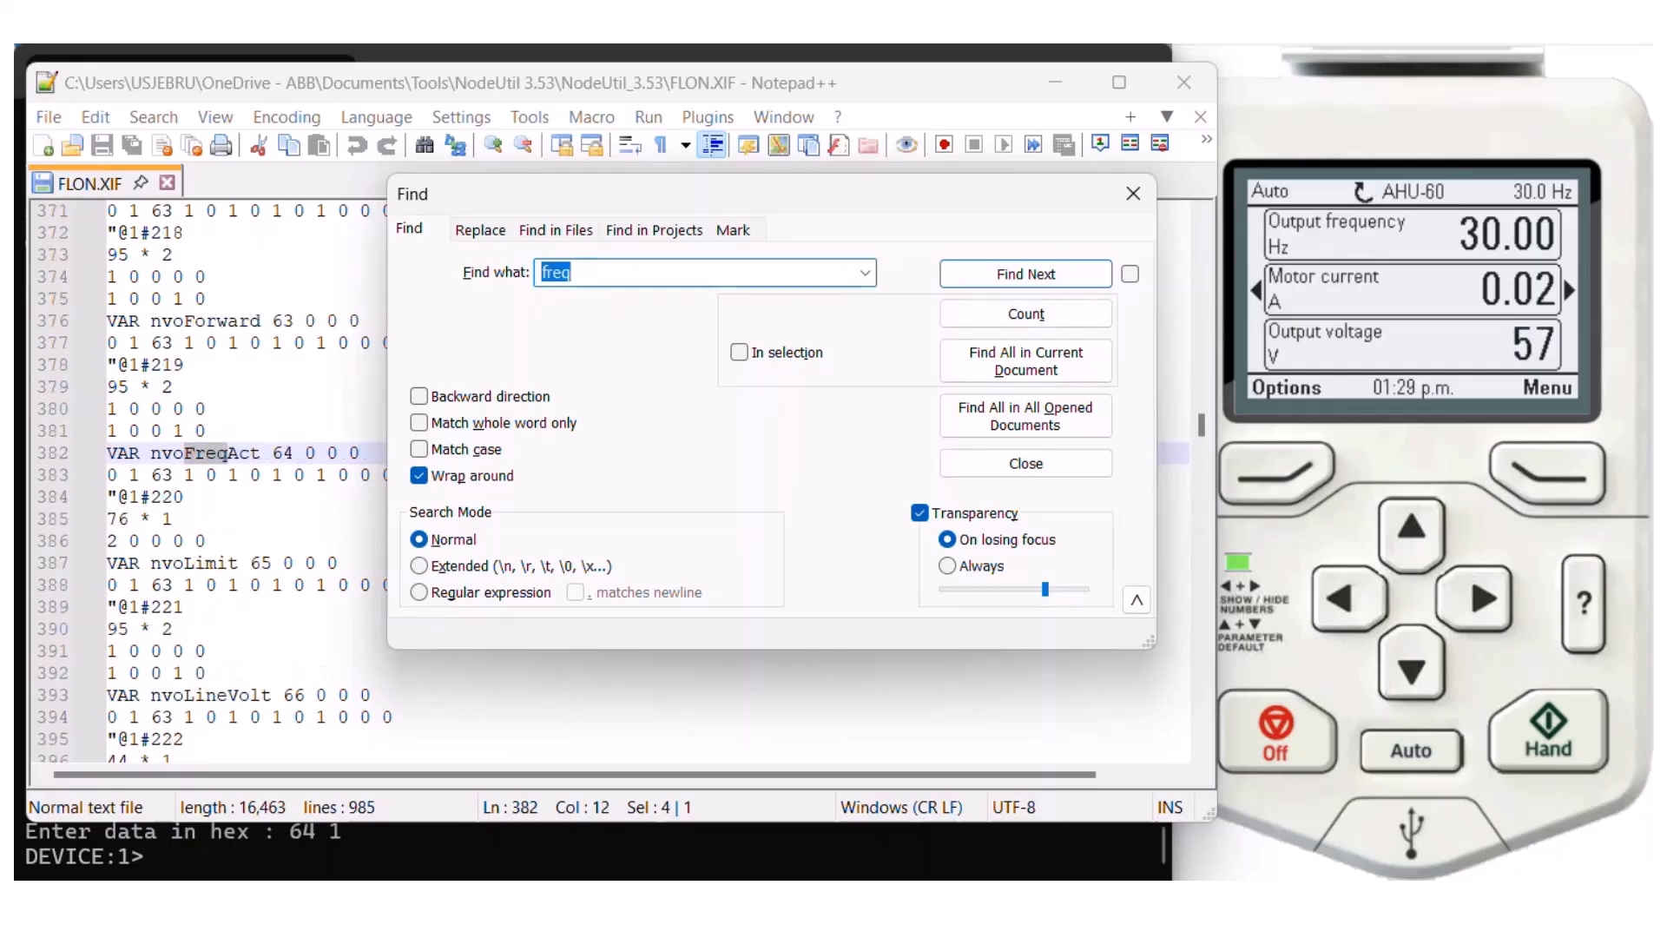
{"action": "left_click", "coordinate": [1132, 194]}
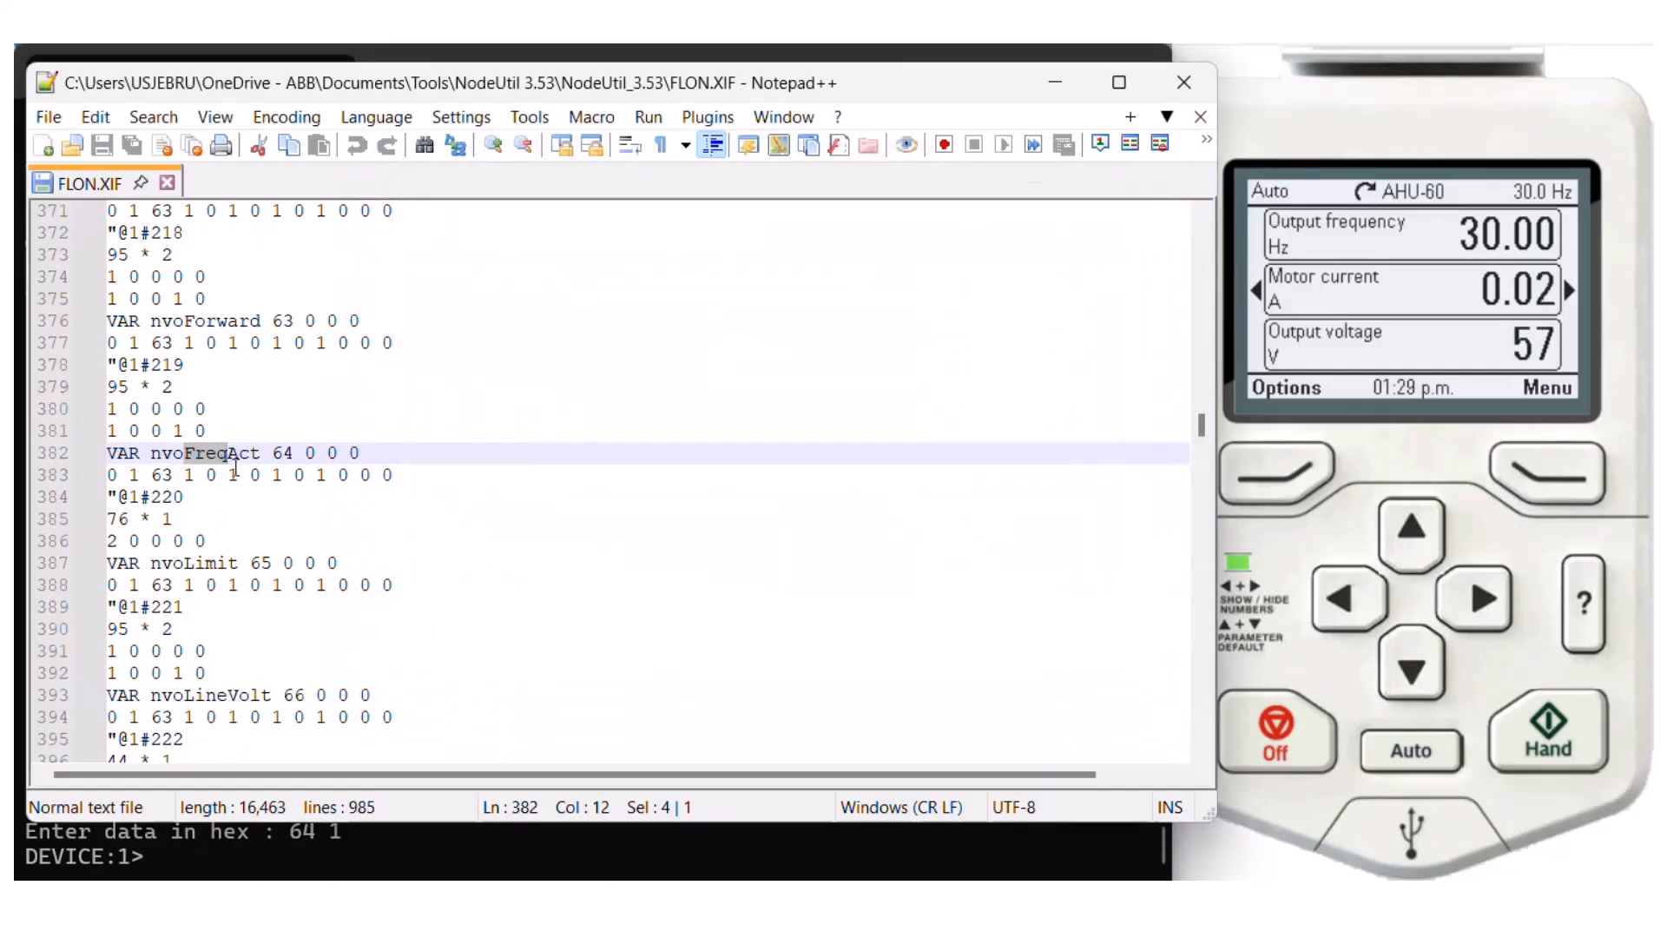
{"action": "left_click_drag", "start_coordinate": [274, 453], "coordinate": [290, 455]}
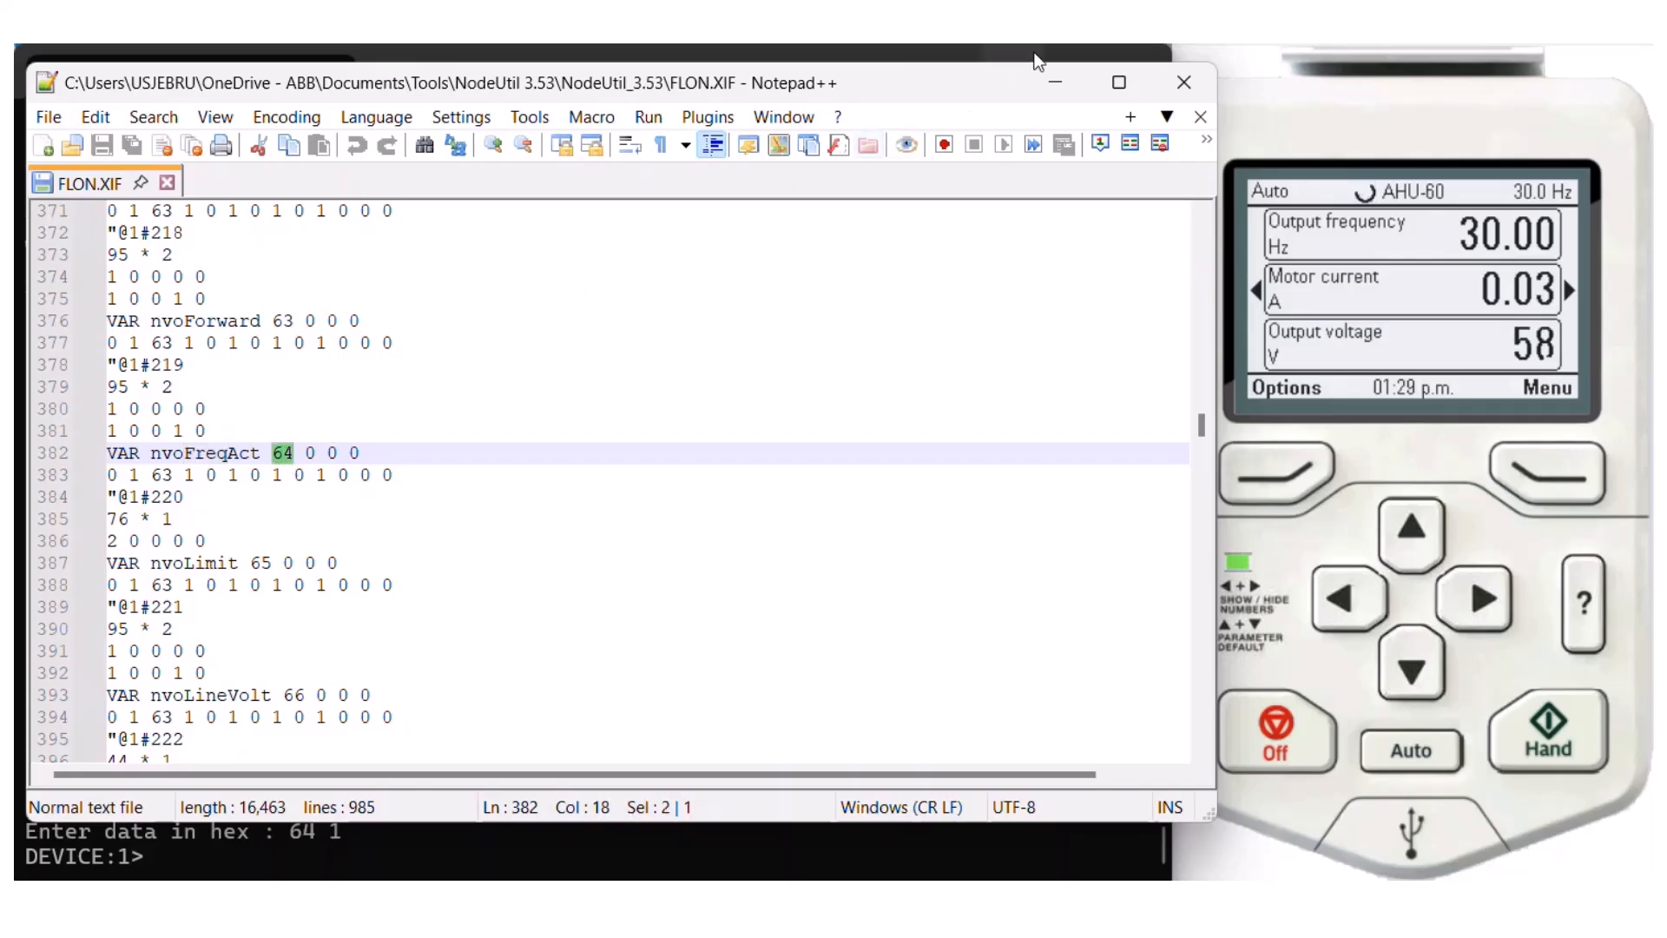
Return to NodeUtil and poll network variable 64 to read the drive's actual output frequency
{"action": "left_click", "coordinate": [1057, 83]}
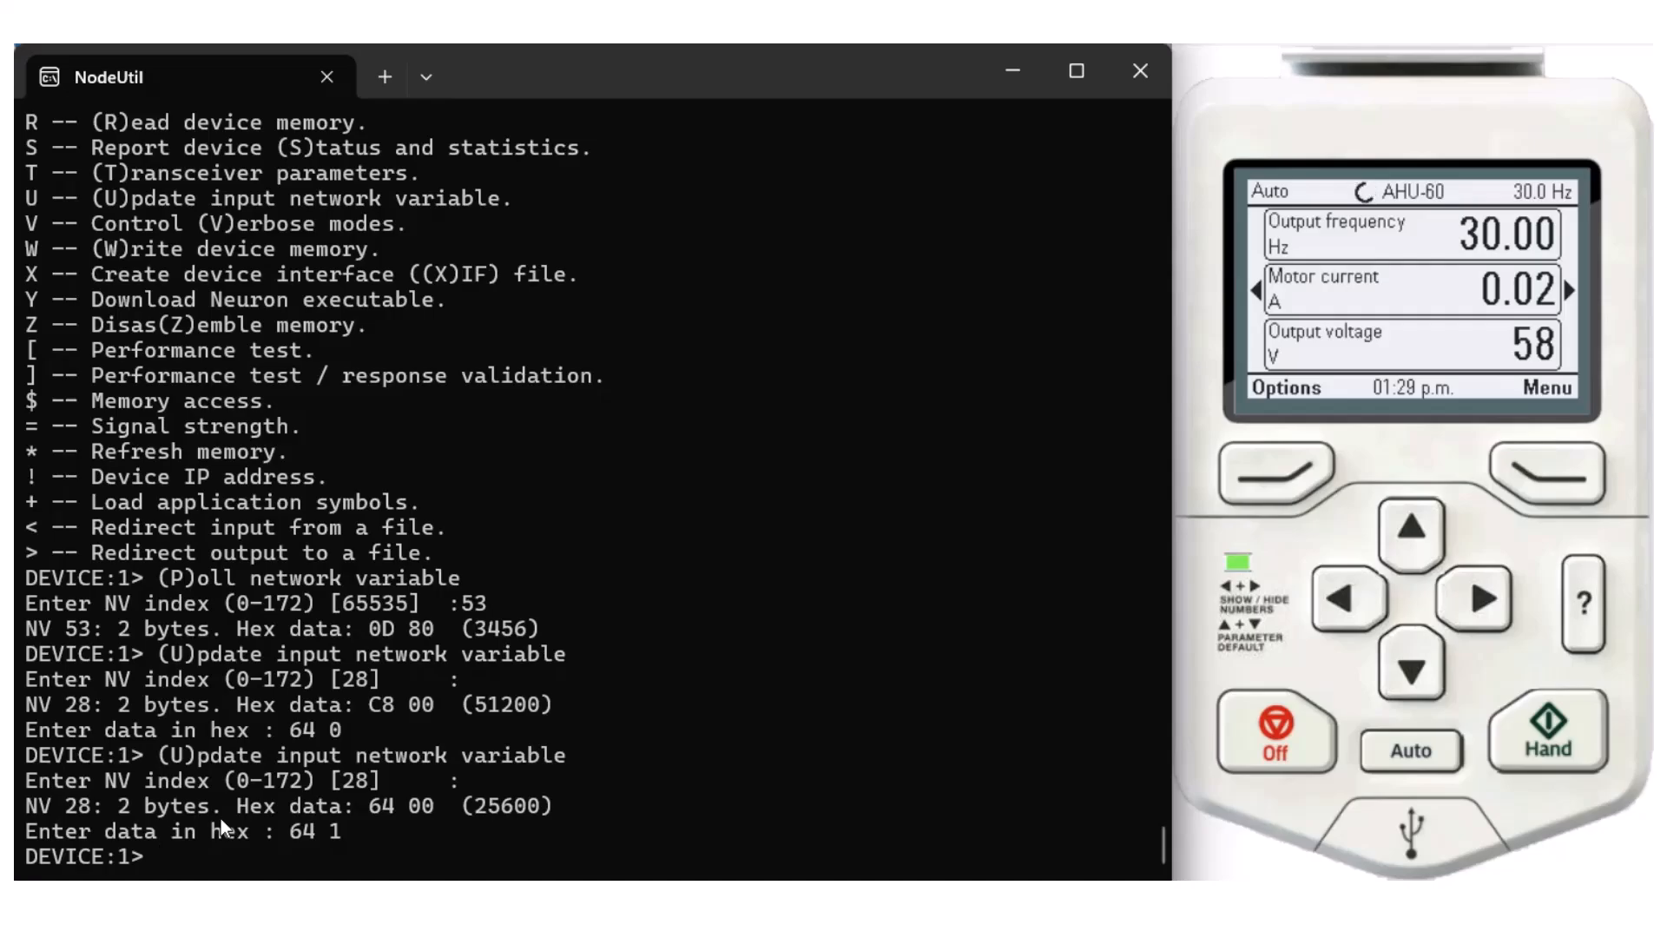
{"action": "type", "text": "p"}
{"action": "type", "text": "6"}
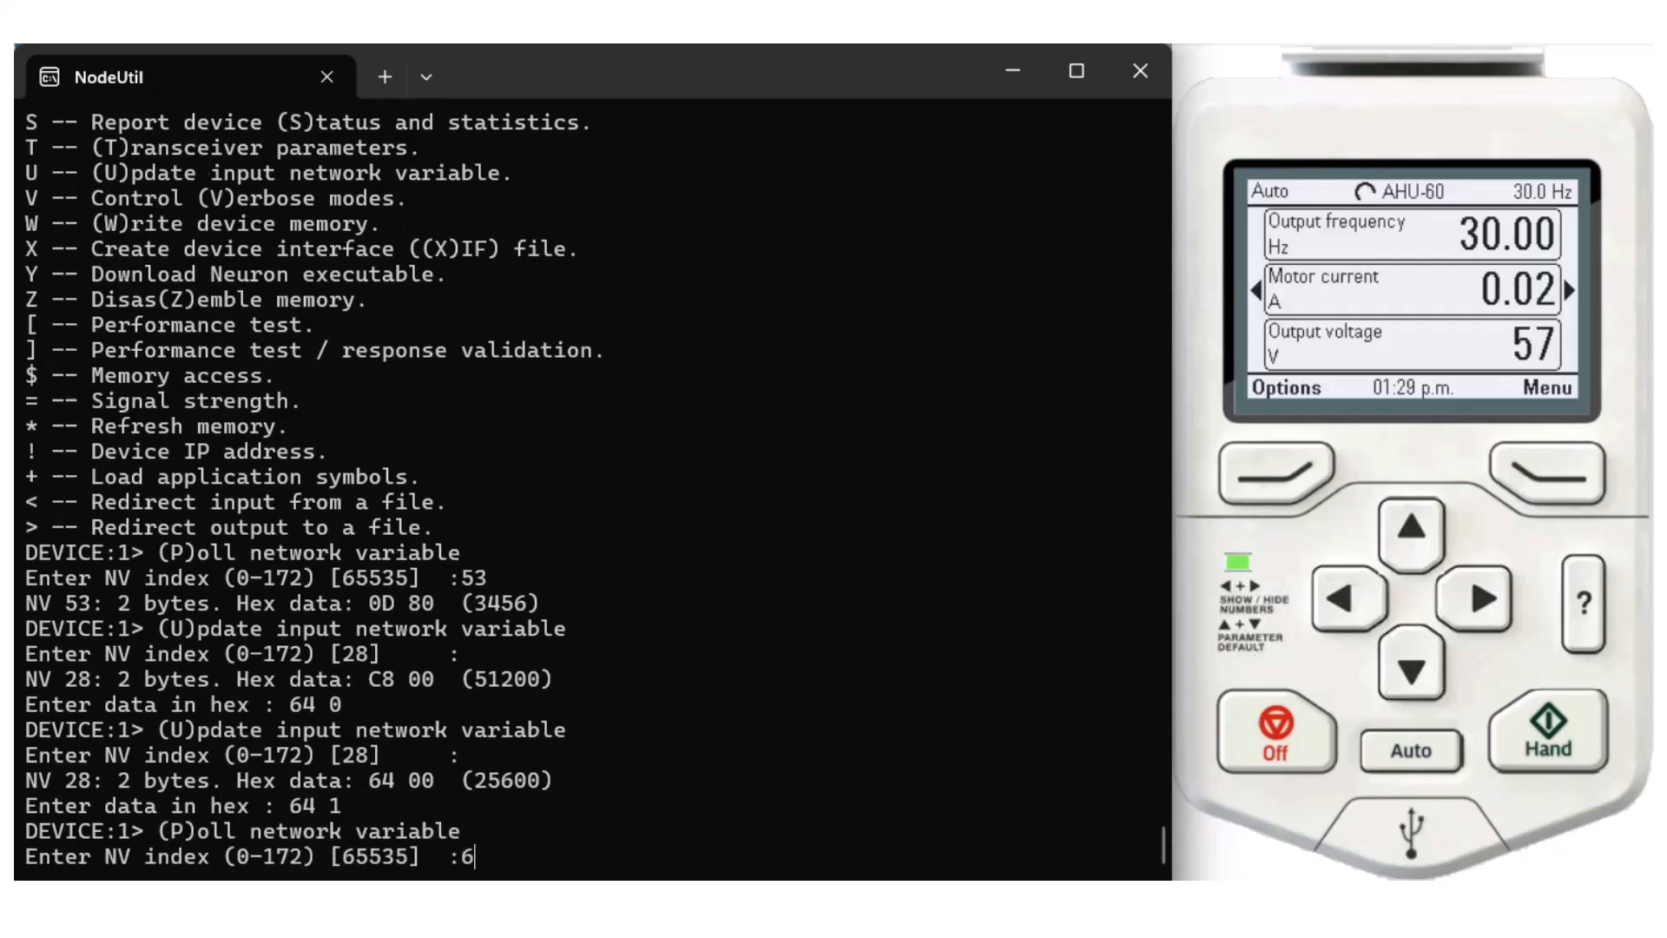
{"action": "type", "text": "4"}
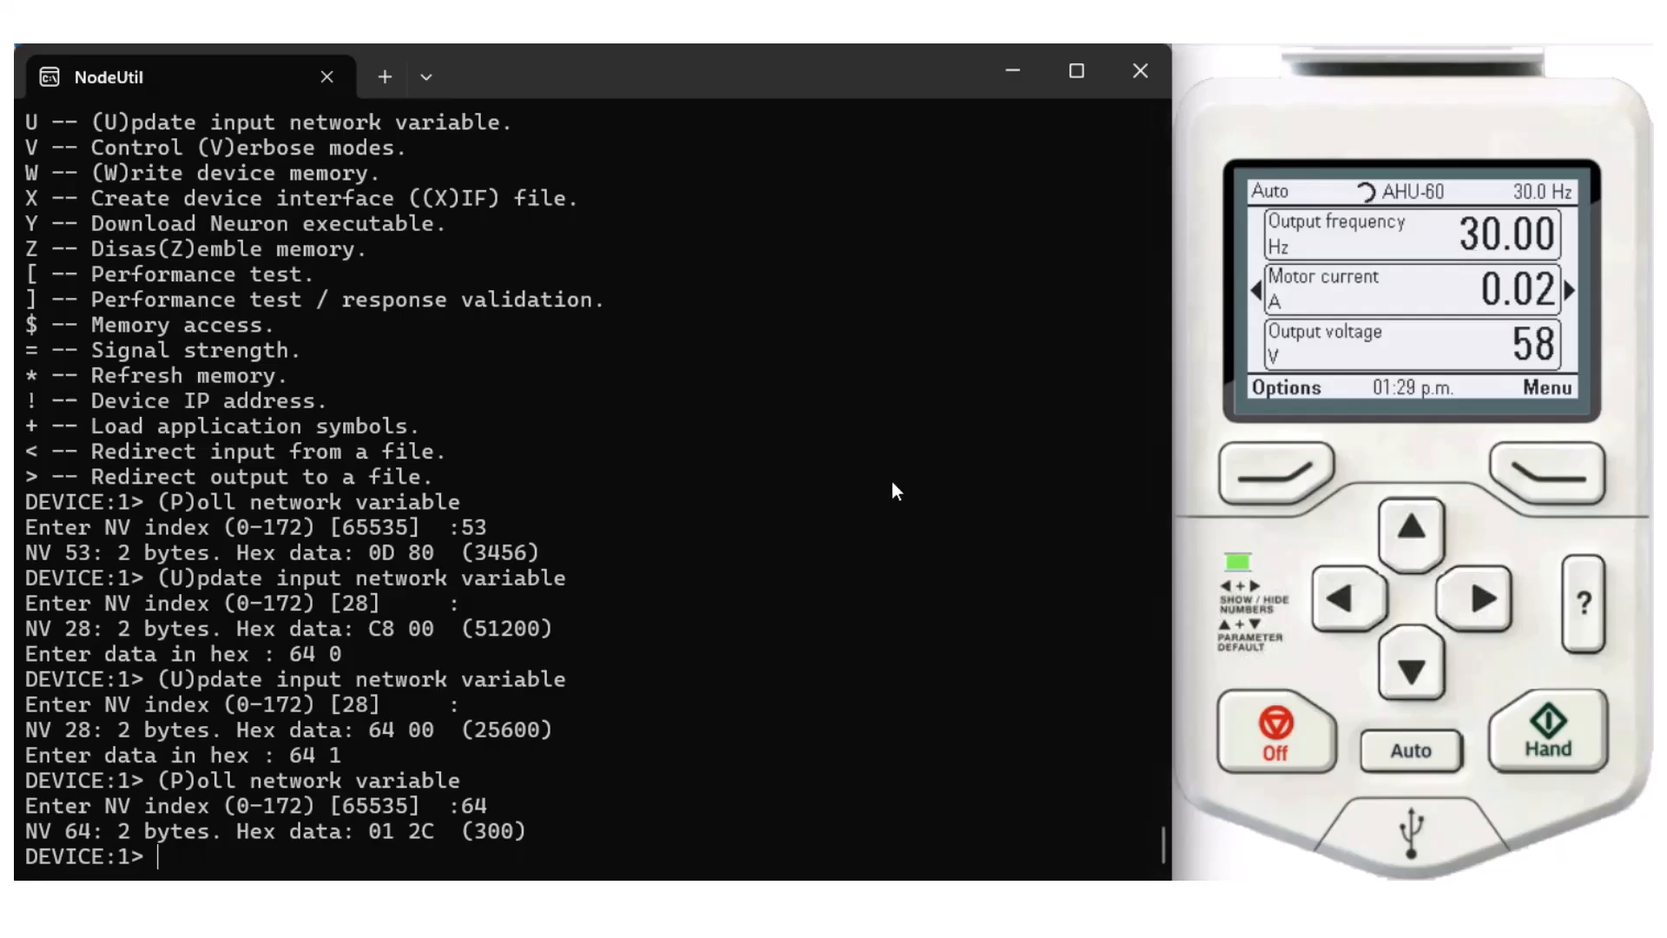
Stop the drive and zero its speed setpoint by writing hex data 0 0 to network variable 28
{"action": "key", "text": "u"}
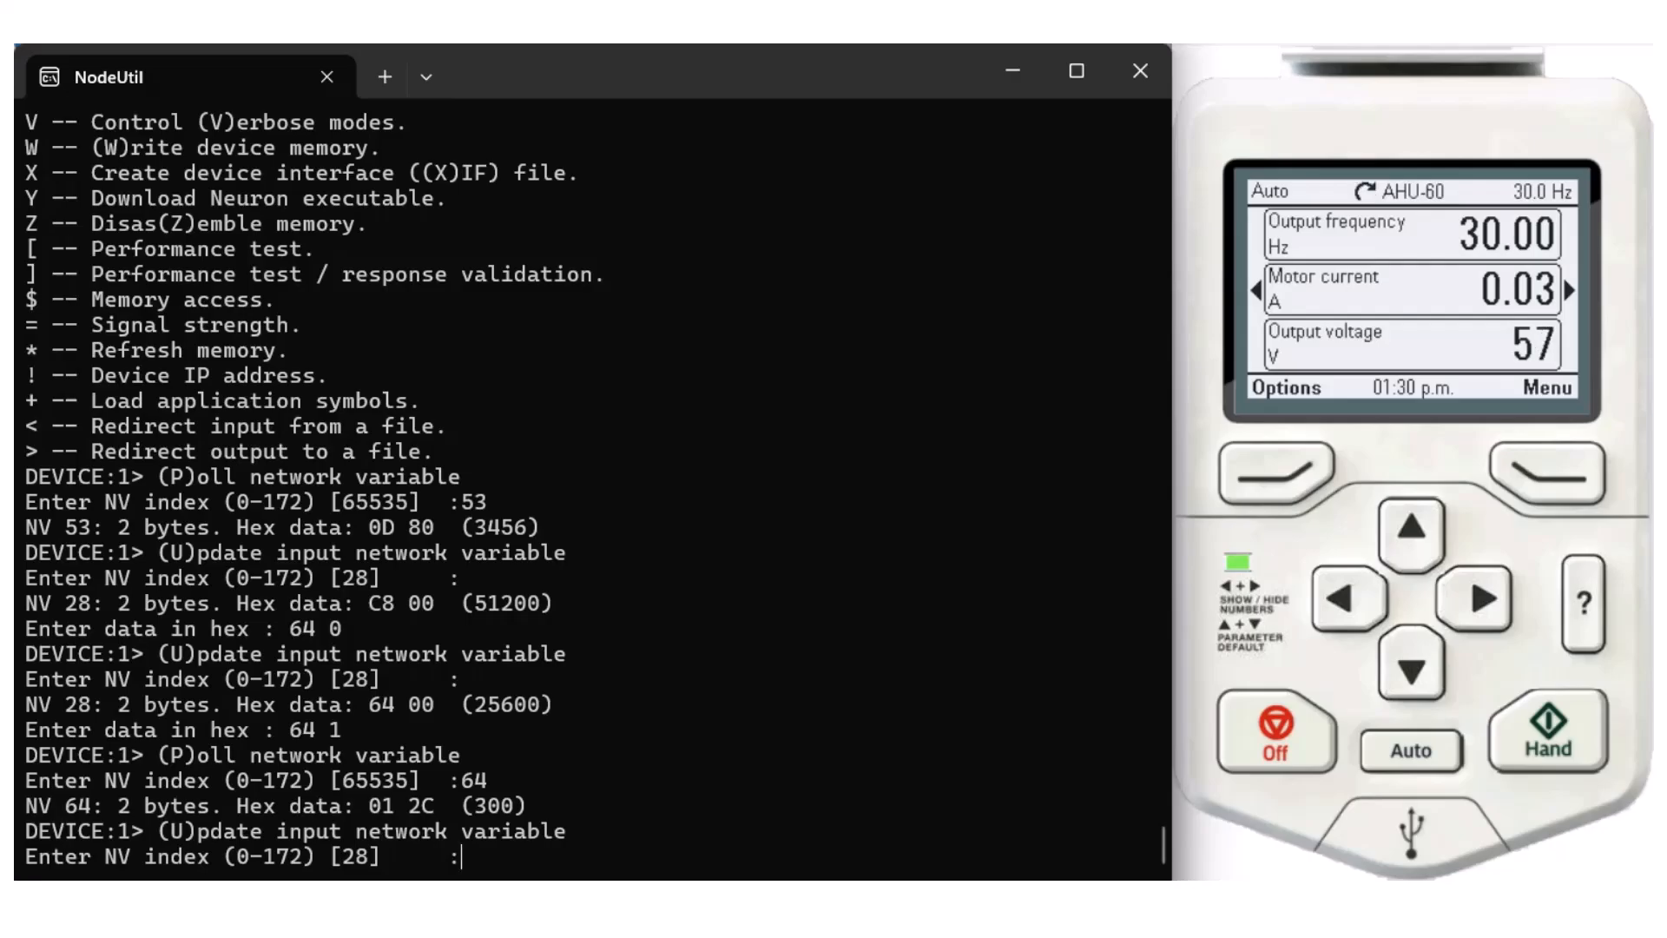
{"action": "key", "text": "Return"}
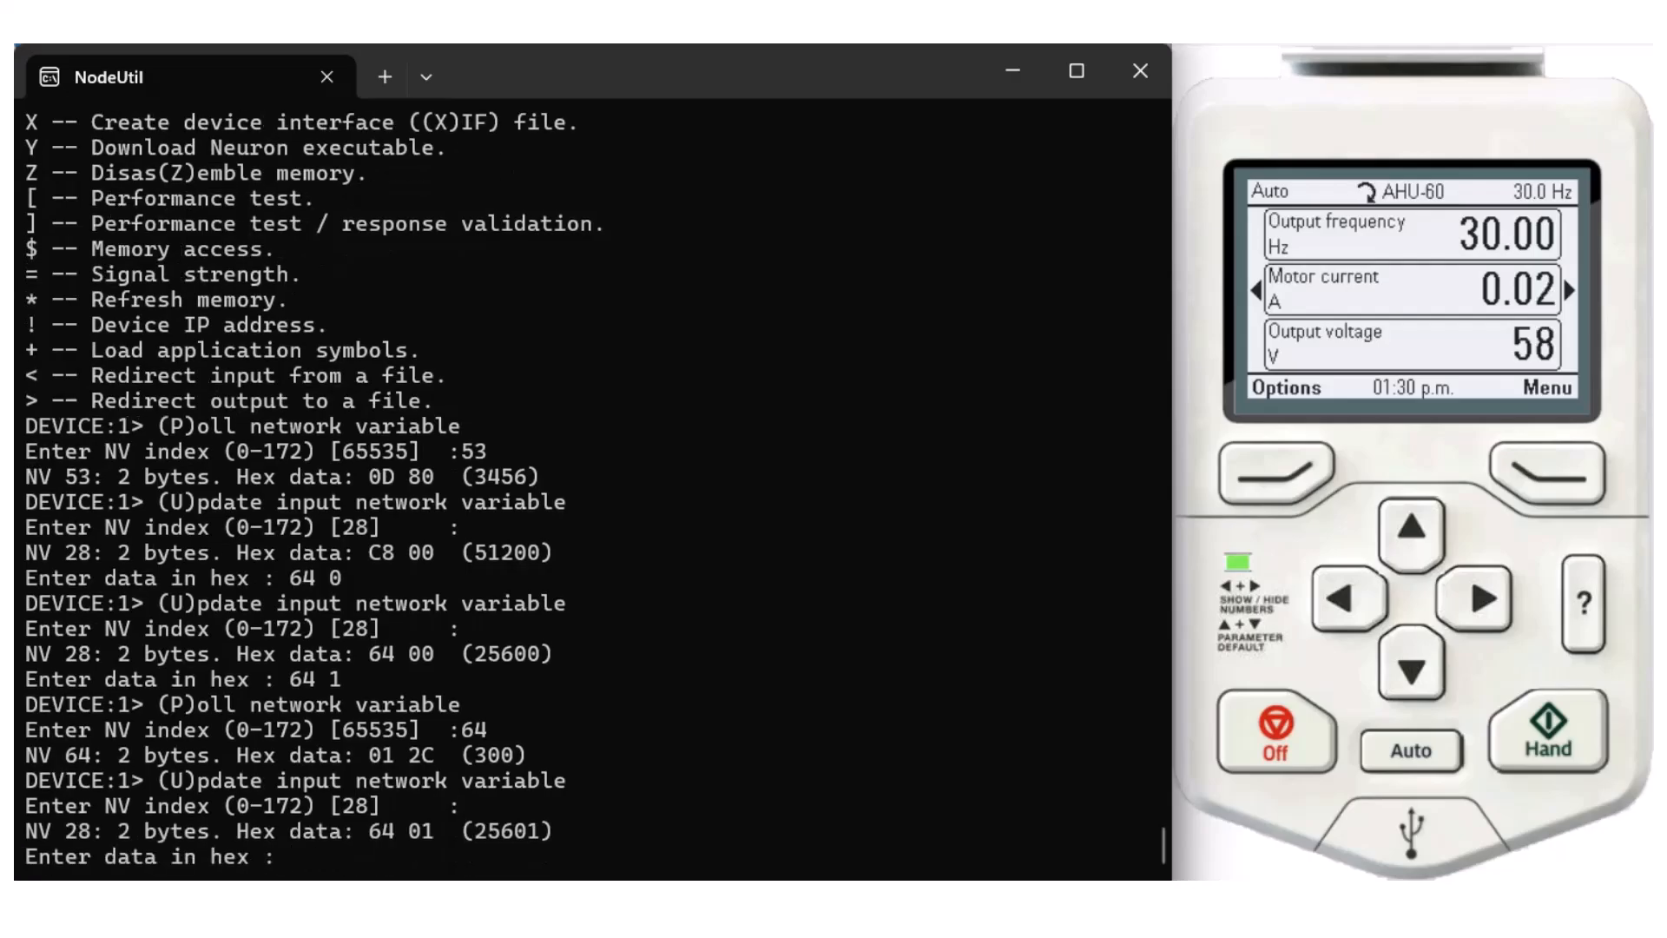
{"action": "type", "text": "0 0"}
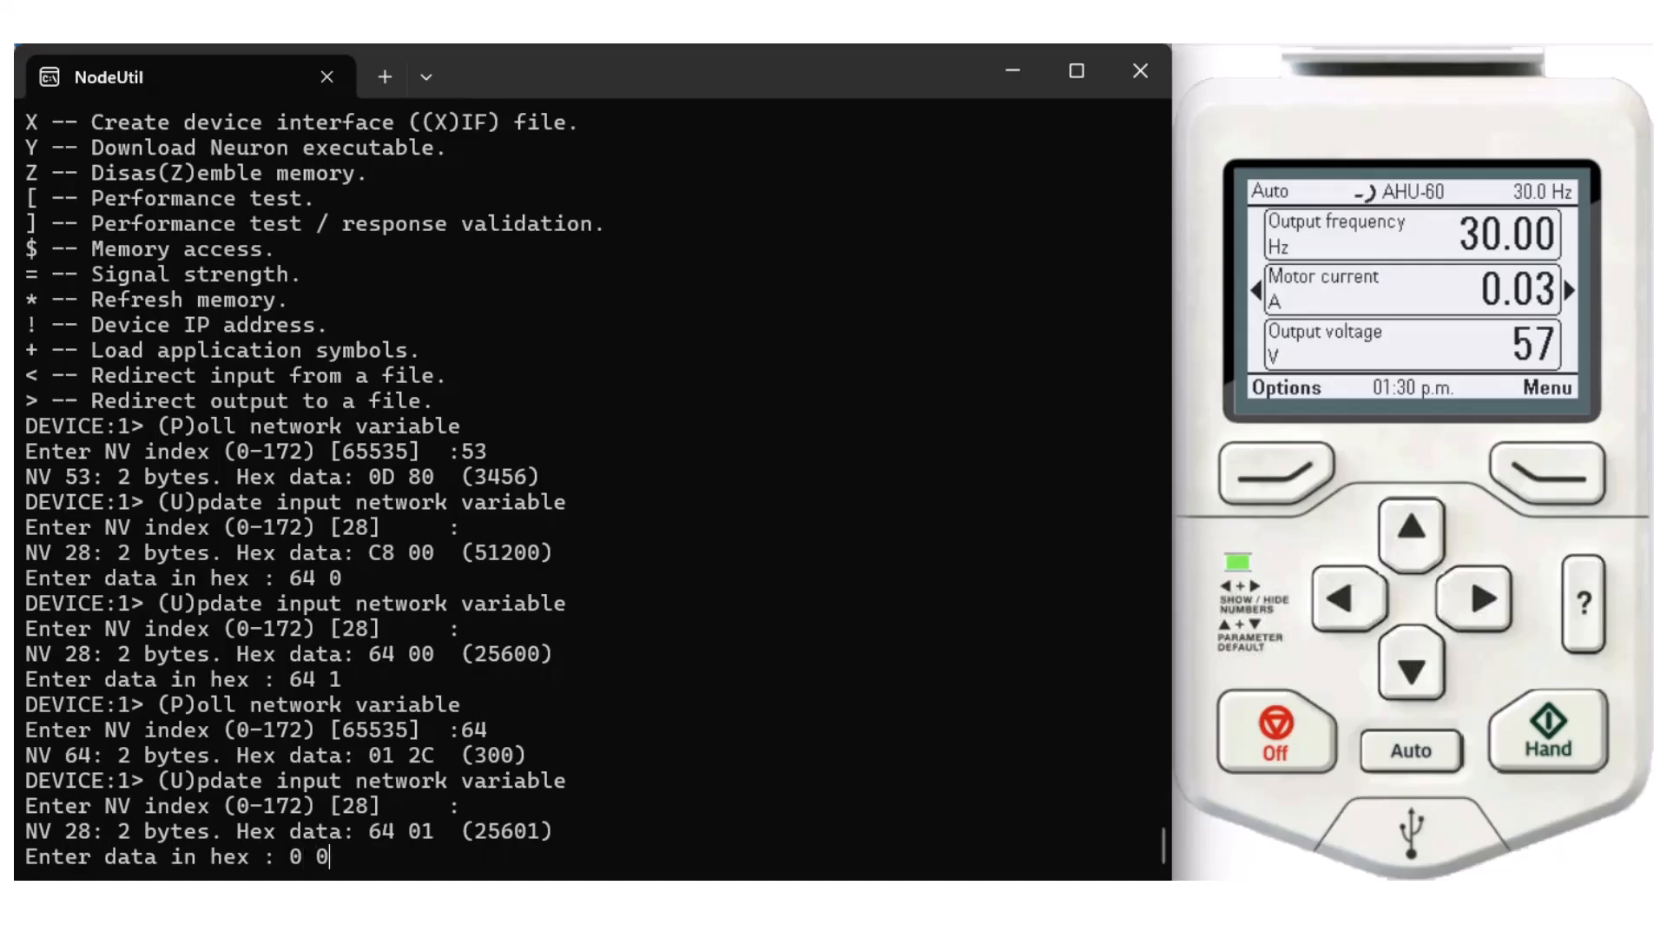
{"action": "key", "text": "Return"}
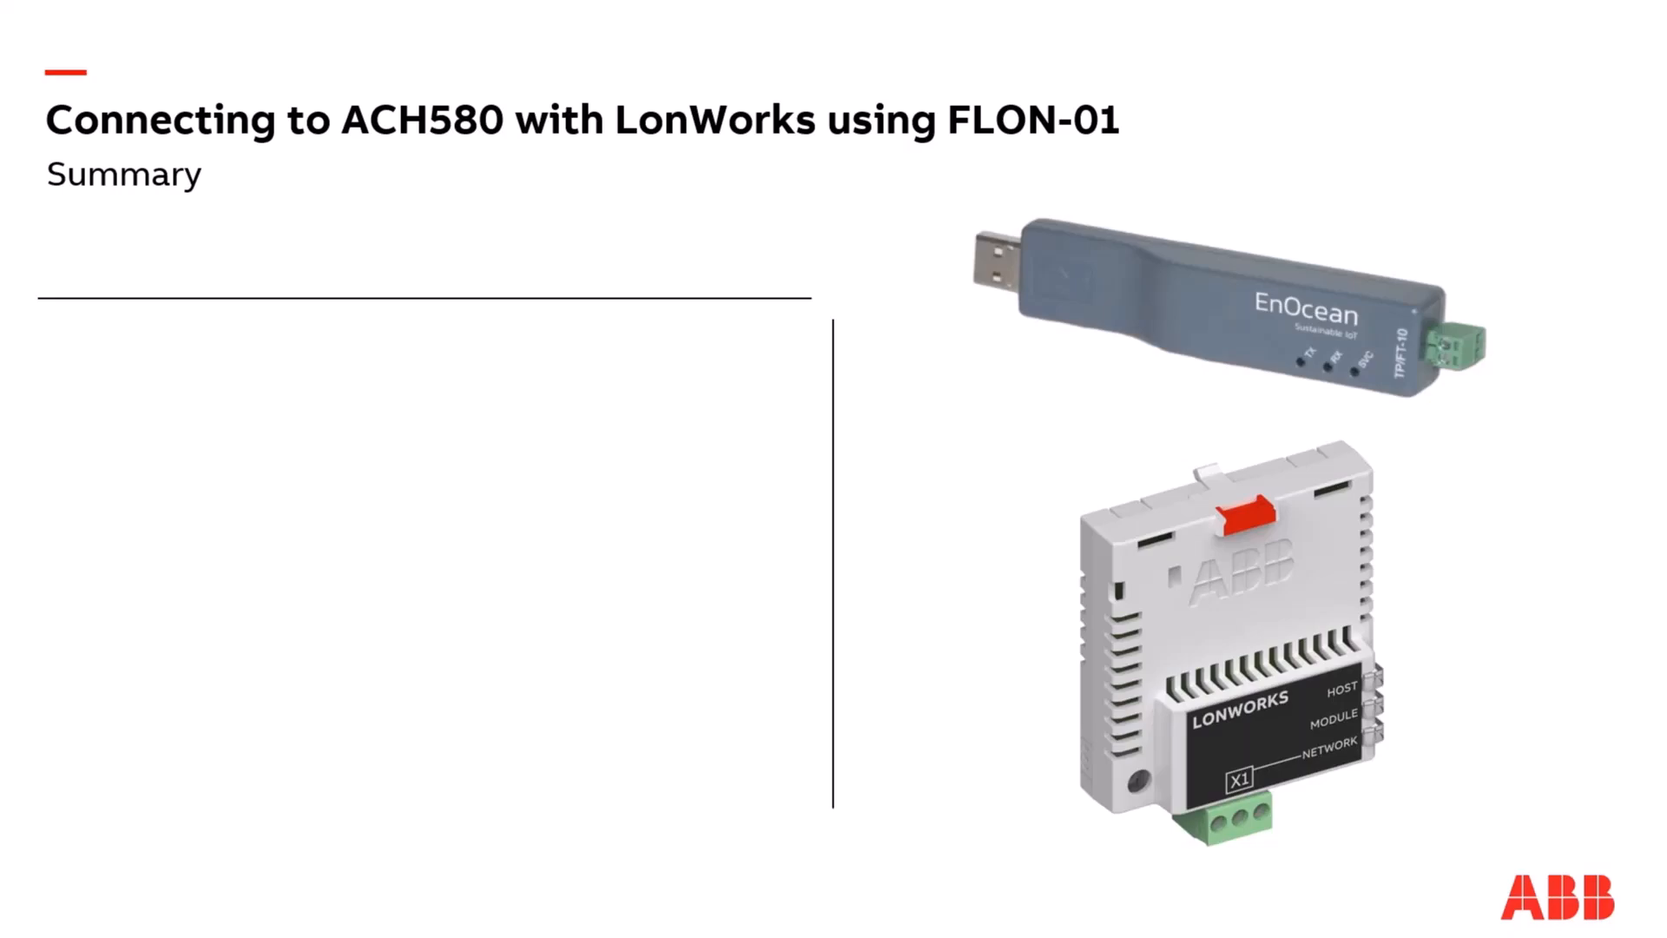
{"action": "left_click", "coordinate": [602, 613]}
{"action": "left_click", "coordinate": [602, 613]}
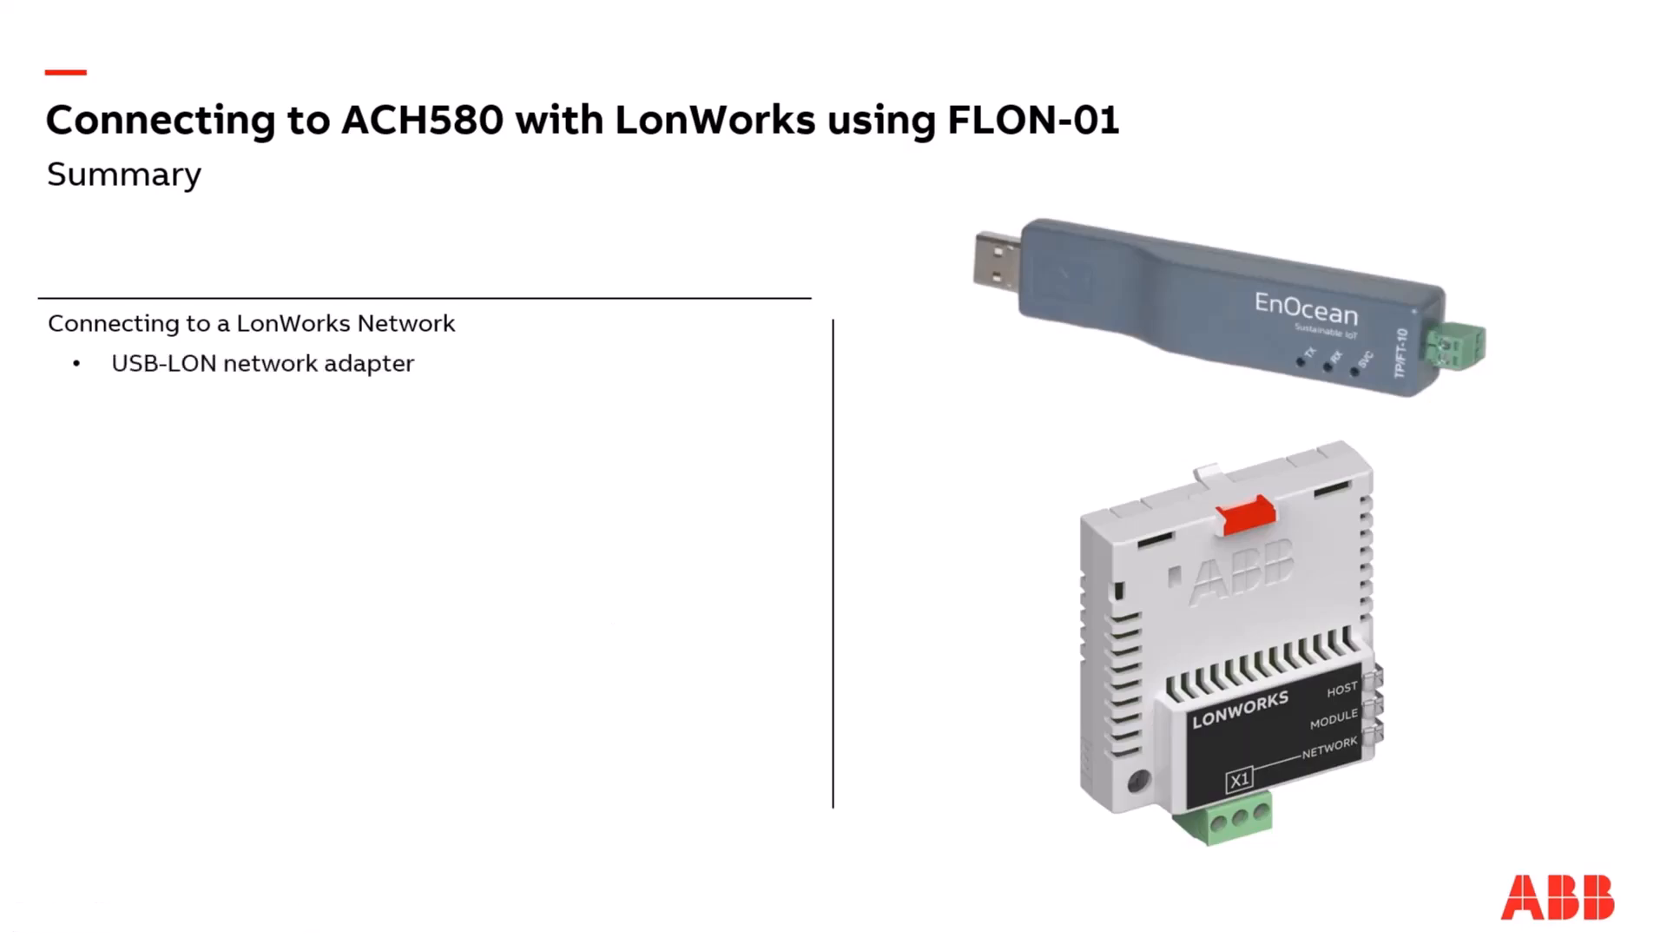
{"action": "key", "text": "Right"}
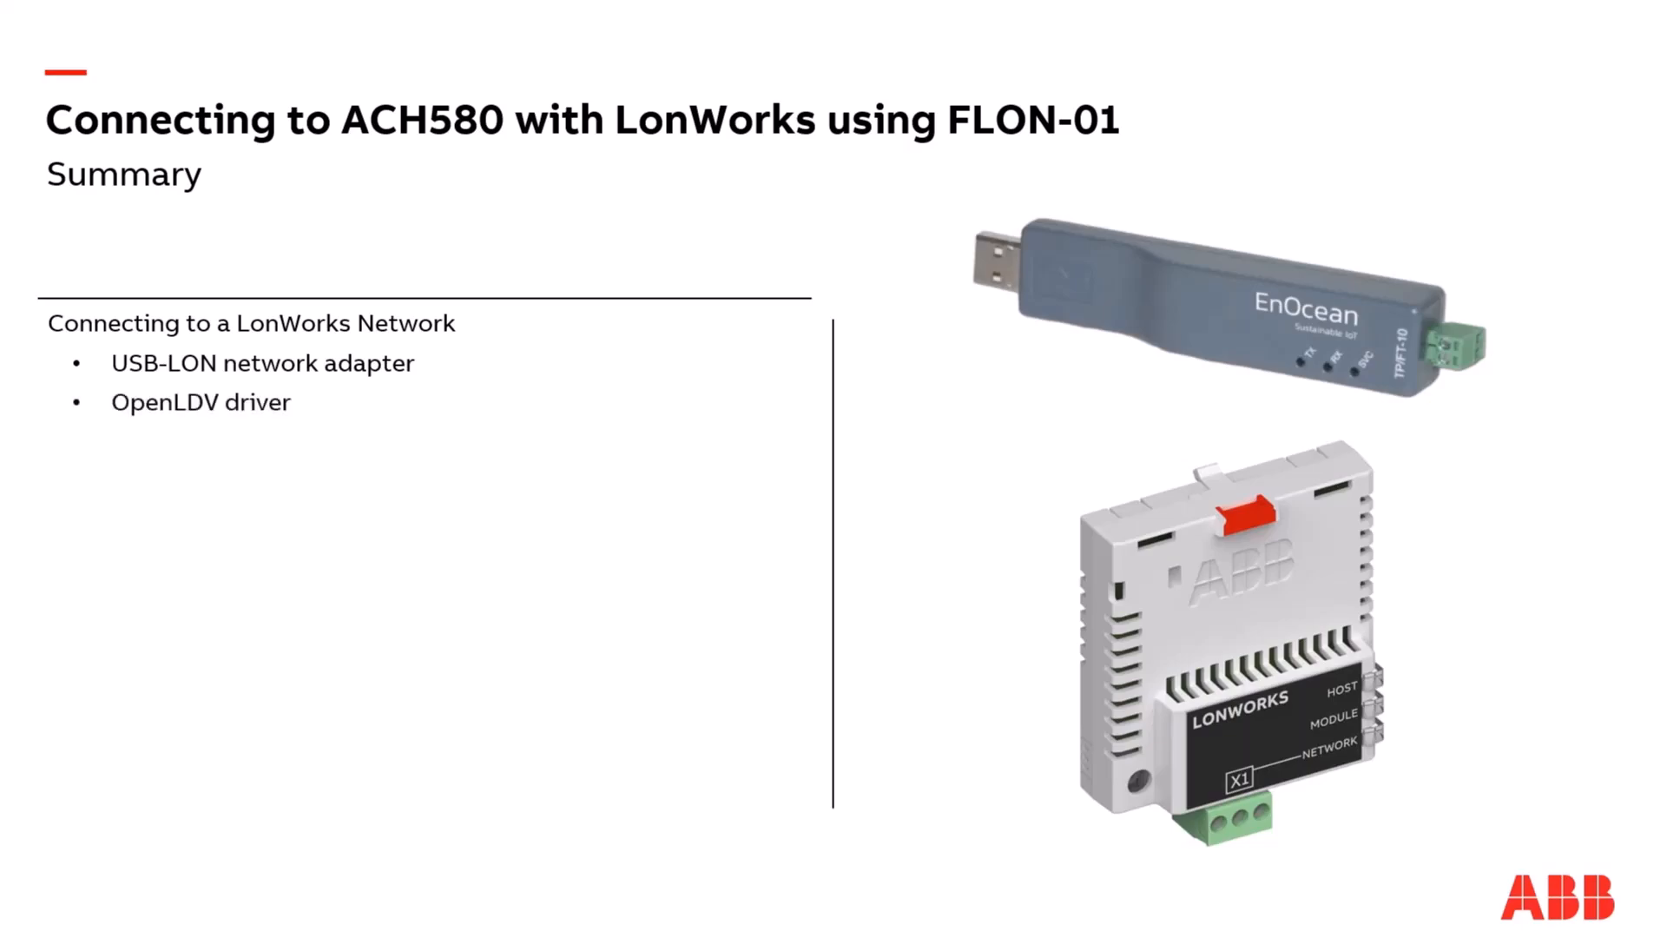